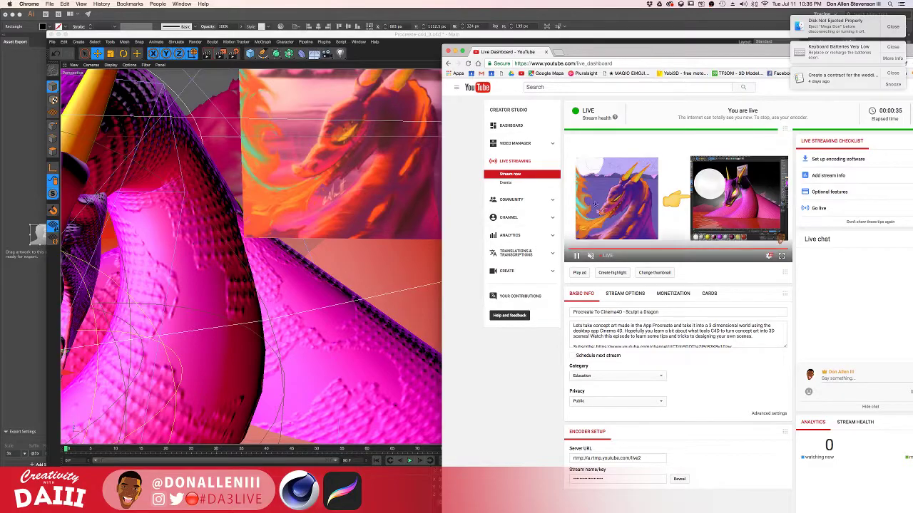
# Step: Bring the Cinema 4D window to the front and resize it narrower to free room beside it for another window
pyautogui.hotkey('ctrl', 'Left')
pyautogui.hotkey('ctrl', 'Right')
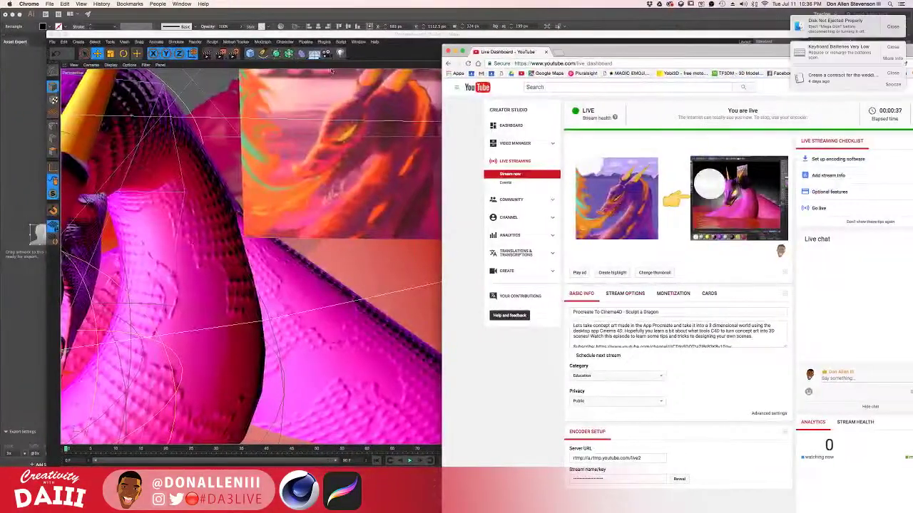
pyautogui.click(347, 36)
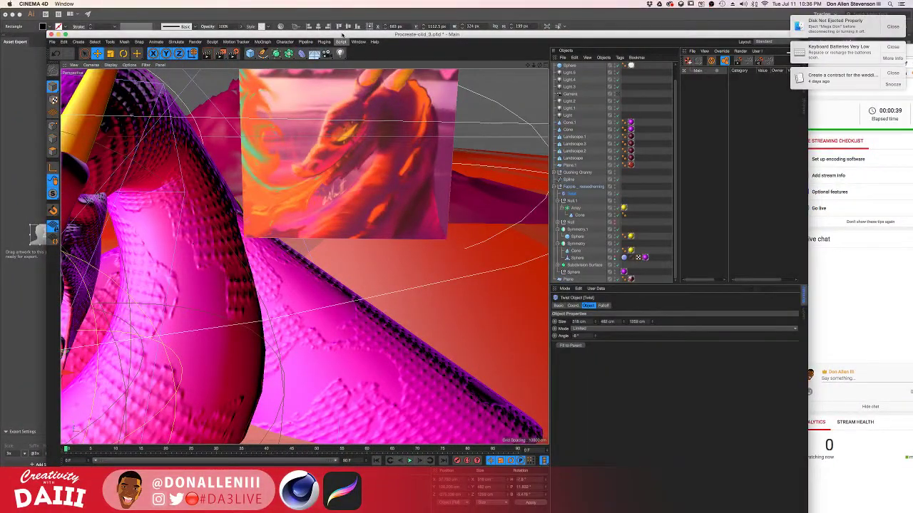
pyautogui.doubleClick(342, 34)
pyautogui.keyDown('alt'); pyautogui.moveTo(285, 235); pyautogui.dragTo(505, 79); pyautogui.keyUp('alt')
pyautogui.moveTo(911, 148); pyautogui.dragTo(718, 173)
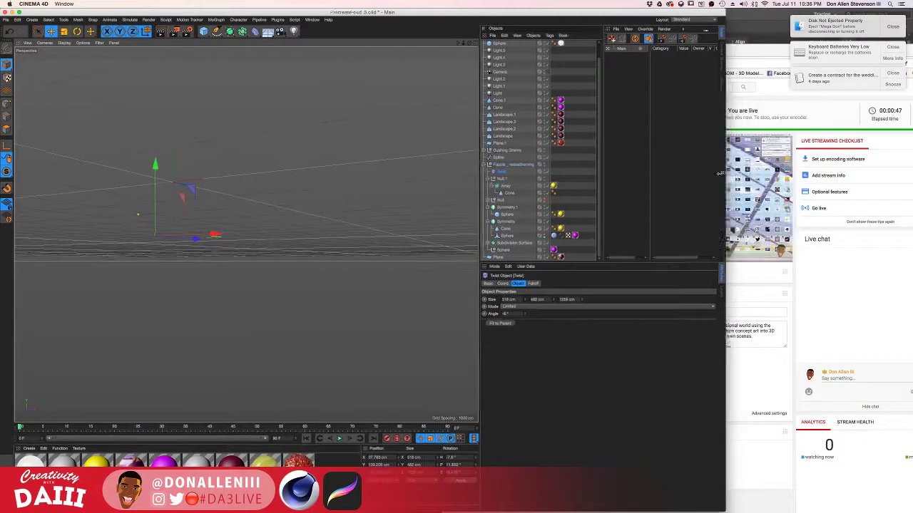
# Step: Switch to the YouTube live dashboard in Chrome and pop out the live chat into its own window
pyautogui.hotkey('ctrl', 'Up')
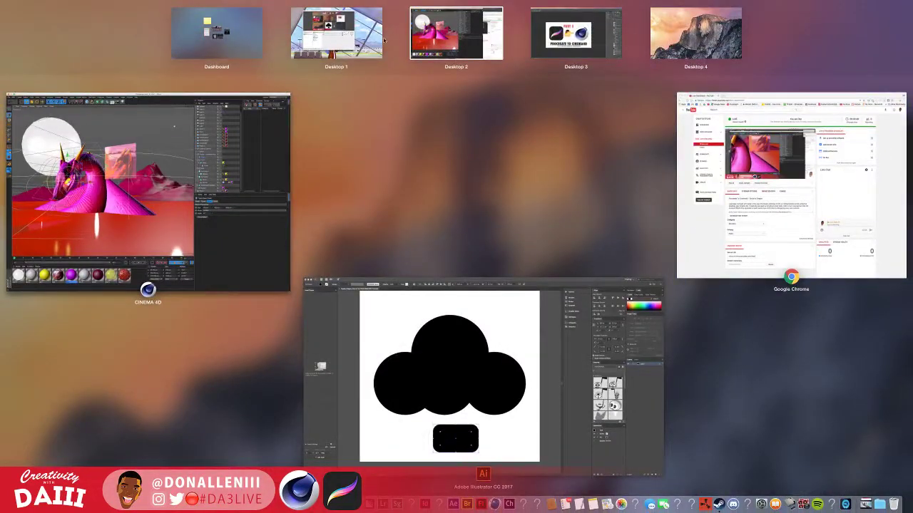
pyautogui.click(829, 197)
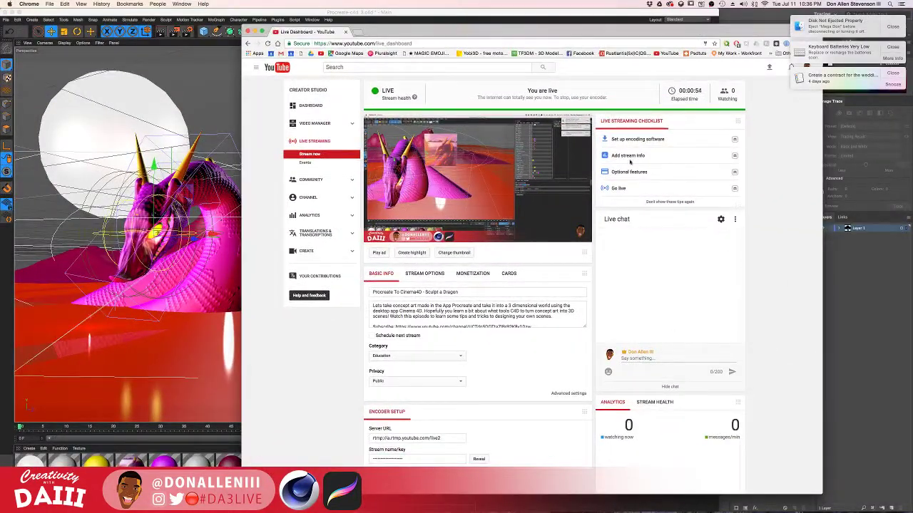
pyautogui.click(734, 218)
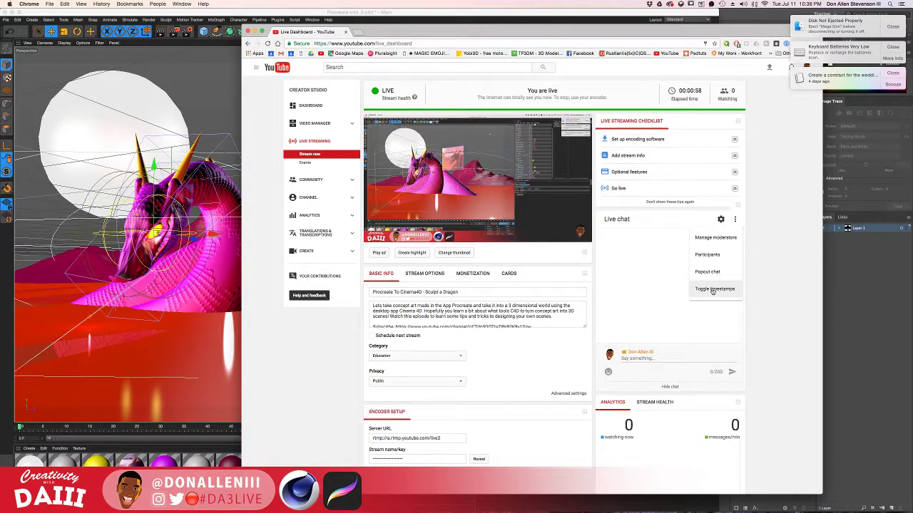
pyautogui.click(720, 220)
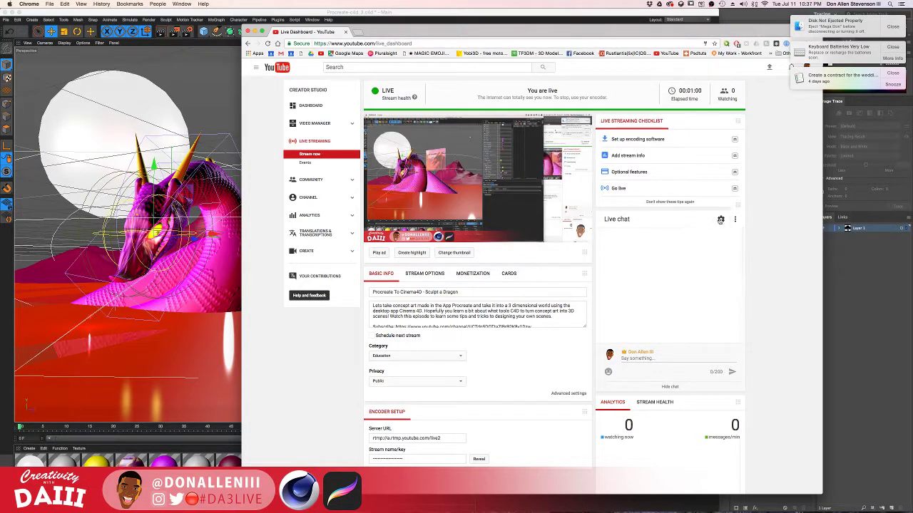
pyautogui.click(720, 220)
pyautogui.click(718, 372)
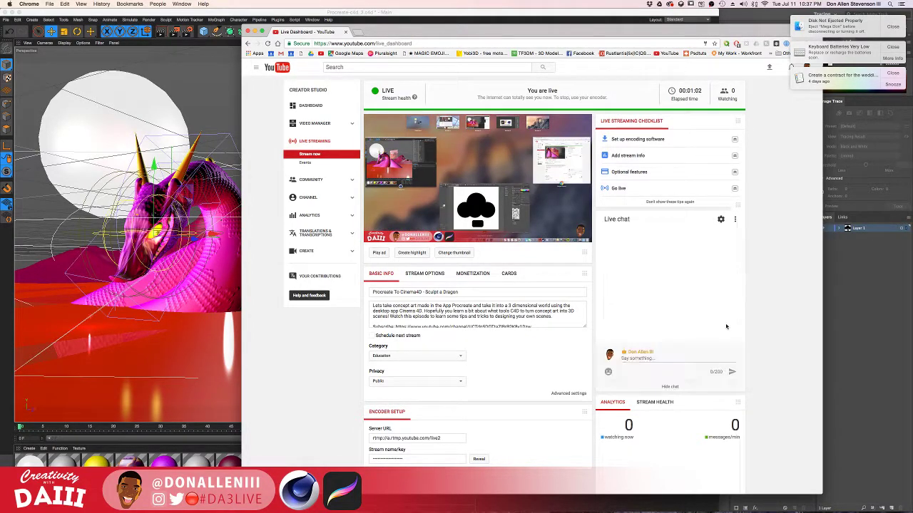
pyautogui.click(735, 221)
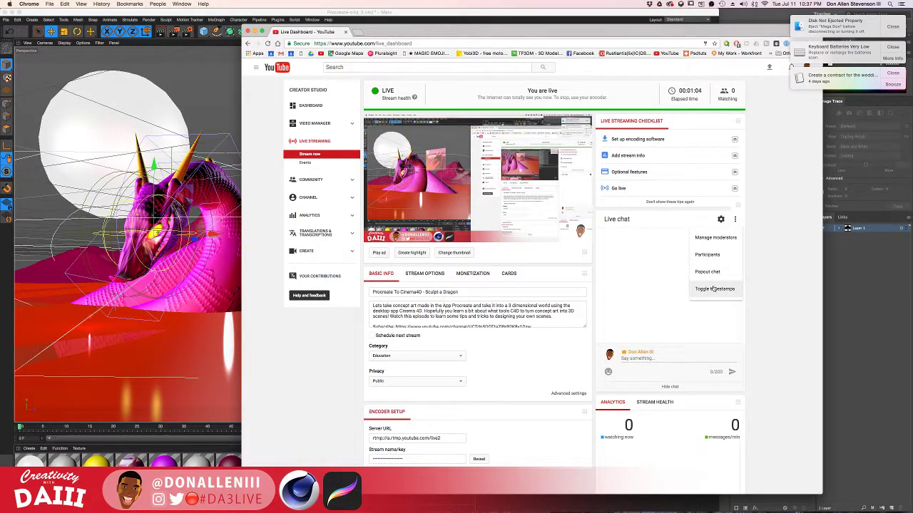
pyautogui.click(713, 272)
# Step: Move the YouTube dashboard window to Desktop 4 and return to Desktop 2
pyautogui.moveTo(400, 32); pyautogui.dragTo(910, 160)
pyautogui.hotkey('ctrl', 'Up')
pyautogui.moveTo(743, 150); pyautogui.dragTo(696, 33)
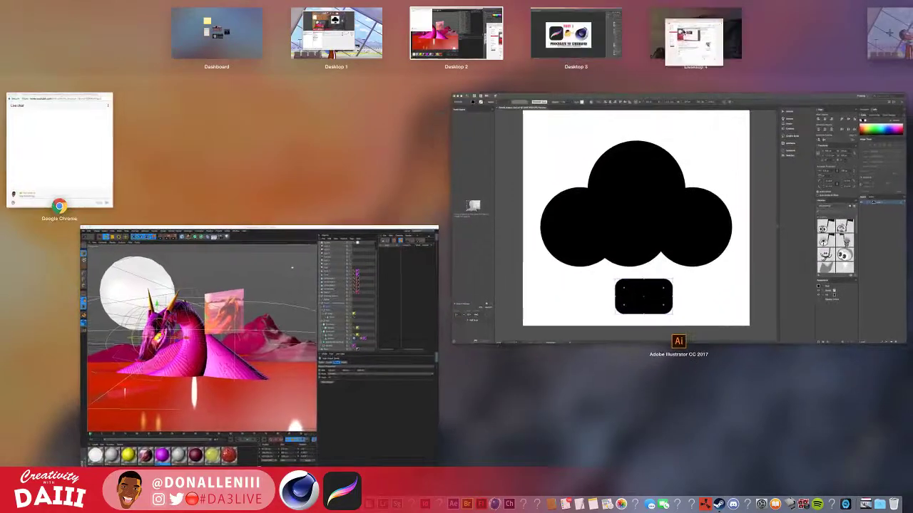
pyautogui.click(457, 34)
# Step: Place the live chat window beside the Cinema 4D window and dismiss the disk ejection notification
pyautogui.moveTo(179, 16); pyautogui.dragTo(888, 18)
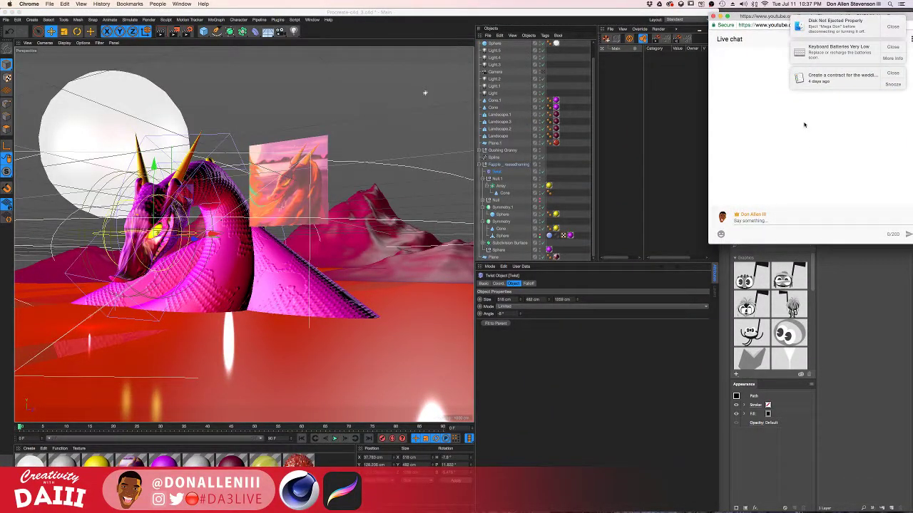
pyautogui.moveTo(723, 244); pyautogui.dragTo(682, 264)
pyautogui.click(890, 27)
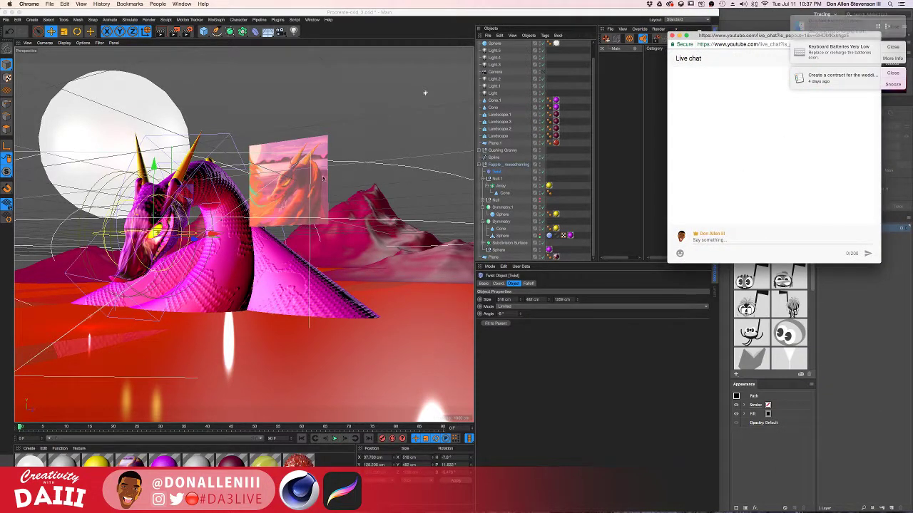
# Step: Resize the live chat window into a tall, narrow column that fits beside the Cinema 4D window
pyautogui.scroll(3, 274, 198)
pyautogui.moveTo(264, 199)
pyautogui.keyDown('alt'); pyautogui.mouseDown()
pyautogui.moveTo(282, 197)
pyautogui.moveTo(251, 193)
pyautogui.moveTo(230, 208)
pyautogui.moveTo(323, 150)
pyautogui.mouseUp(); pyautogui.keyUp('alt')
pyautogui.click(743, 38)
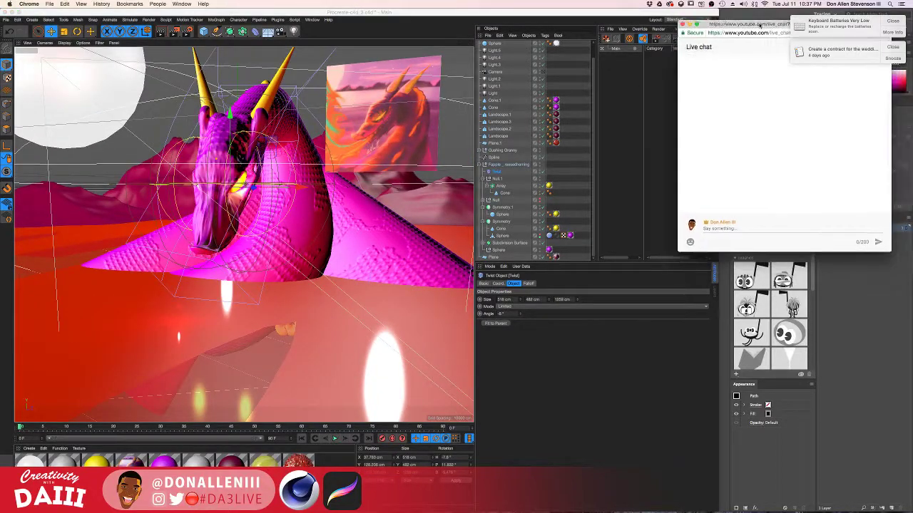
pyautogui.scroll(5, 266, 135)
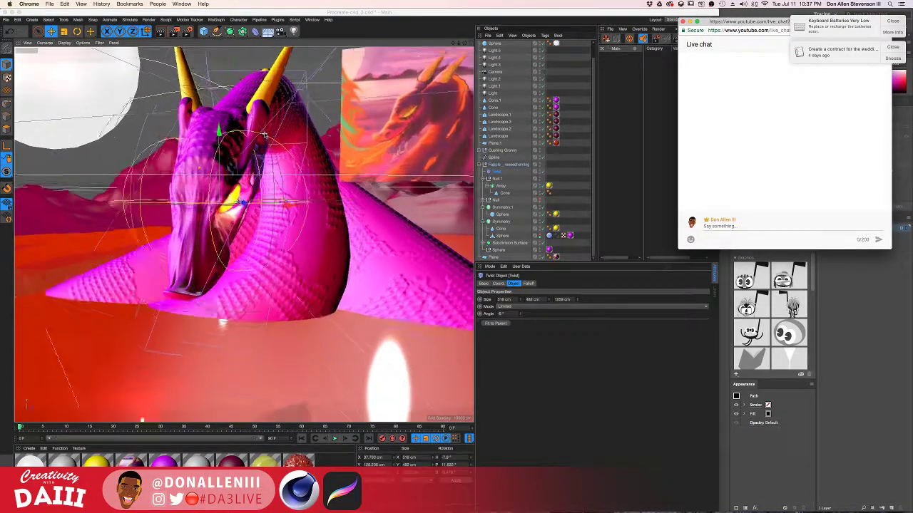
pyautogui.keyDown('alt'); pyautogui.moveTo(285, 144); pyautogui.dragTo(494, 93); pyautogui.keyUp('alt')
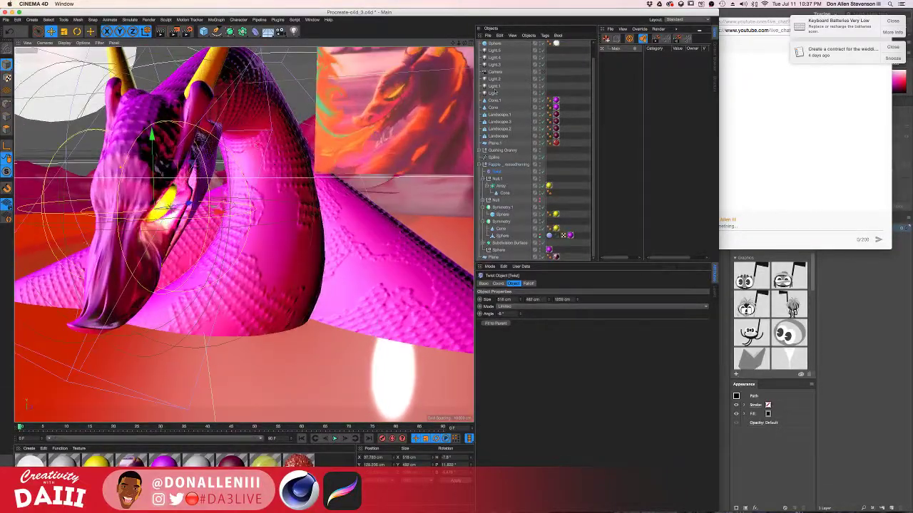
pyautogui.click(723, 24)
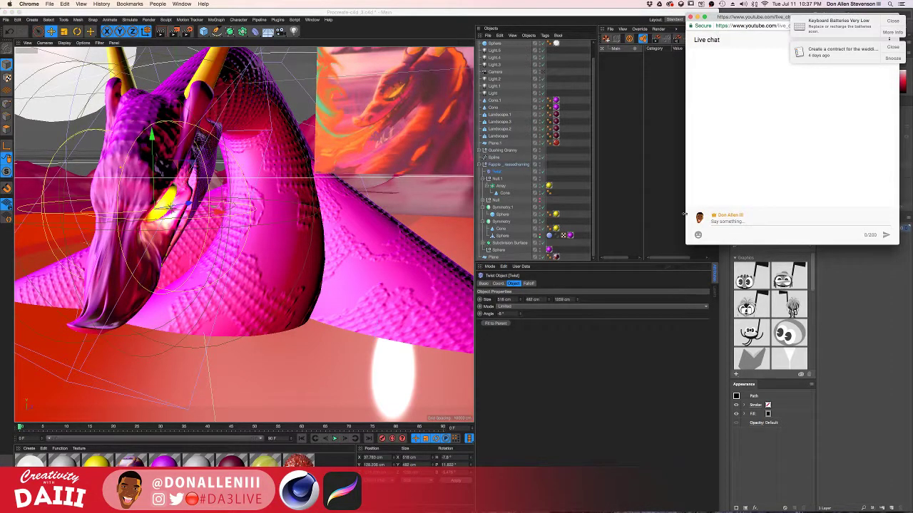
pyautogui.moveTo(683, 241); pyautogui.dragTo(723, 476)
# Step: Move the live chat window down so that its header is clear of the notifications
pyautogui.moveTo(189, 226)
pyautogui.keyDown('alt'); pyautogui.mouseDown()
pyautogui.moveTo(169, 186)
pyautogui.moveTo(189, 214)
pyautogui.mouseUp(); pyautogui.keyUp('alt')
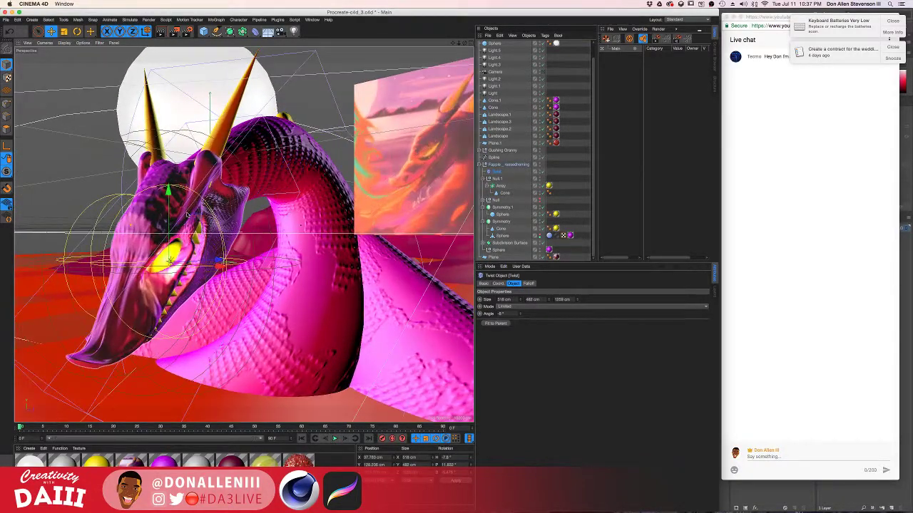
pyautogui.keyDown('alt'); pyautogui.moveTo(413, 166); pyautogui.dragTo(150, 194); pyautogui.keyUp('alt')
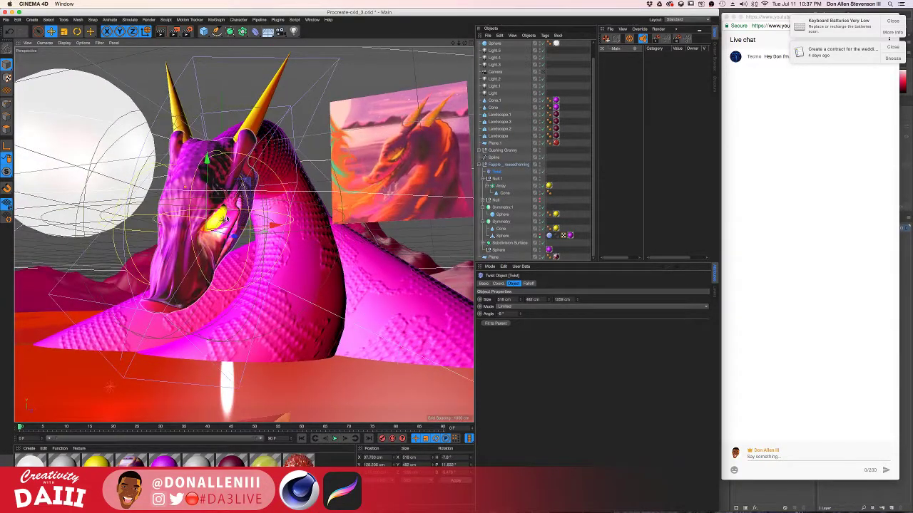
pyautogui.click(746, 15)
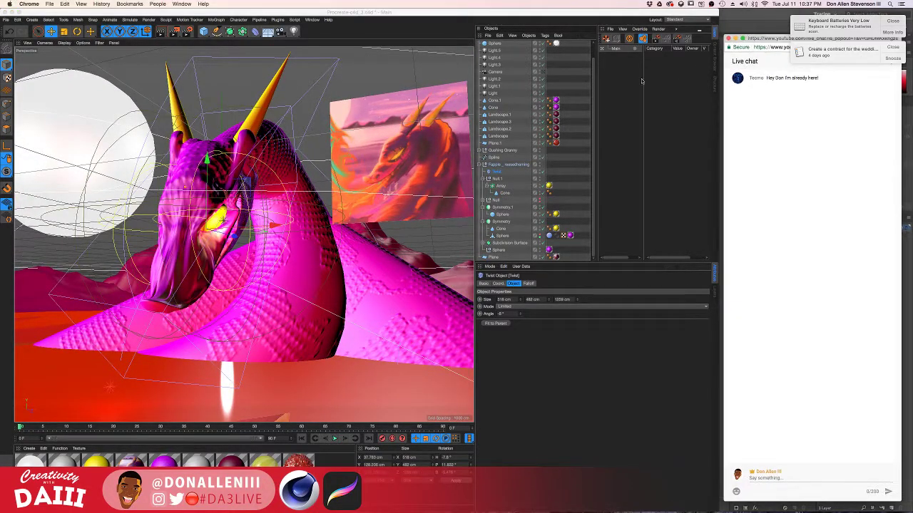
# Step: Dismiss the keyboard battery notification and the contract reminder
pyautogui.keyDown('alt'); pyautogui.moveTo(184, 190); pyautogui.dragTo(242, 183); pyautogui.keyUp('alt')
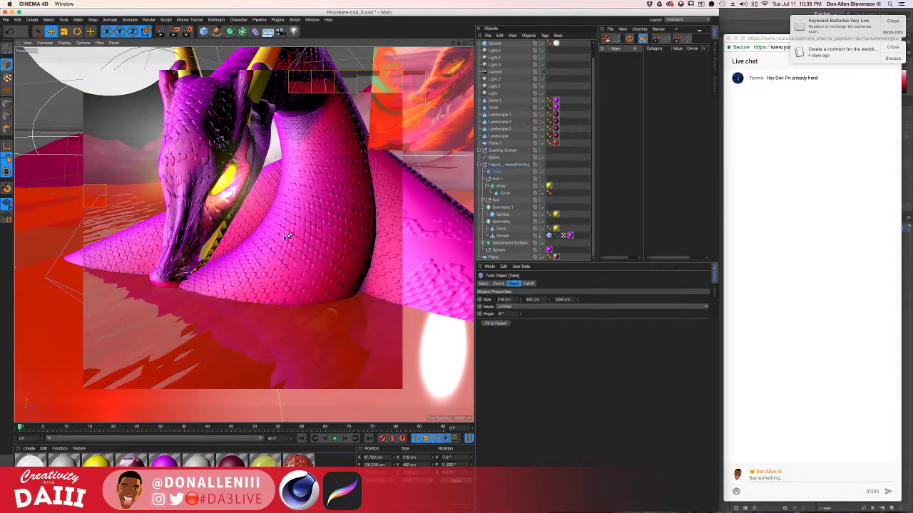
pyautogui.click(282, 176)
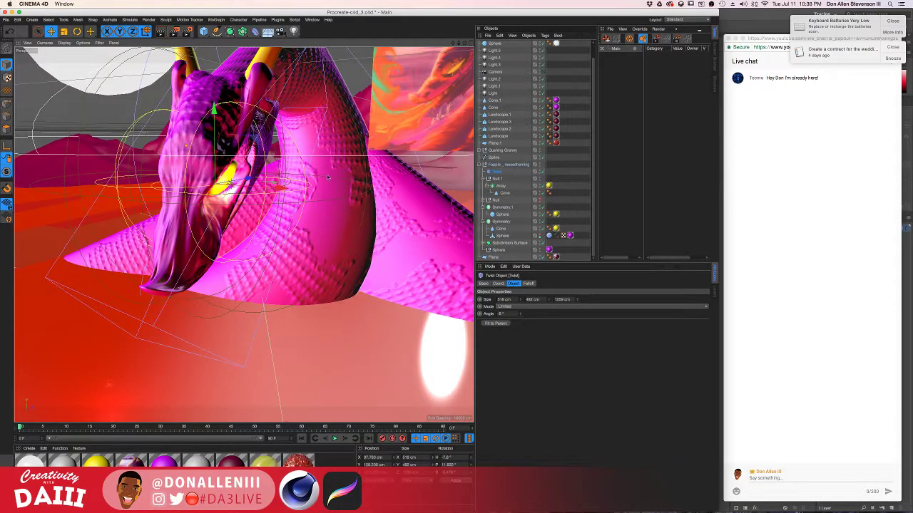
pyautogui.keyDown('alt'); pyautogui.moveTo(290, 181); pyautogui.dragTo(357, 169); pyautogui.keyUp('alt')
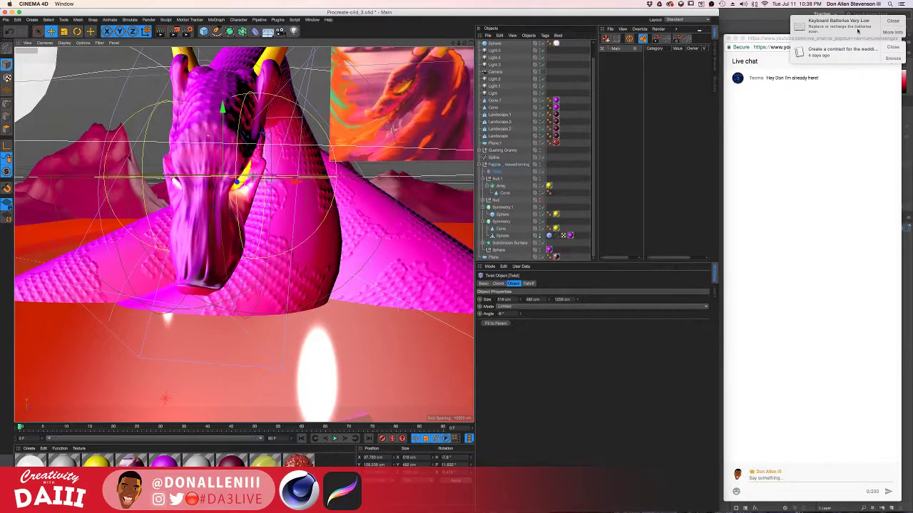
pyautogui.click(892, 20)
pyautogui.click(893, 20)
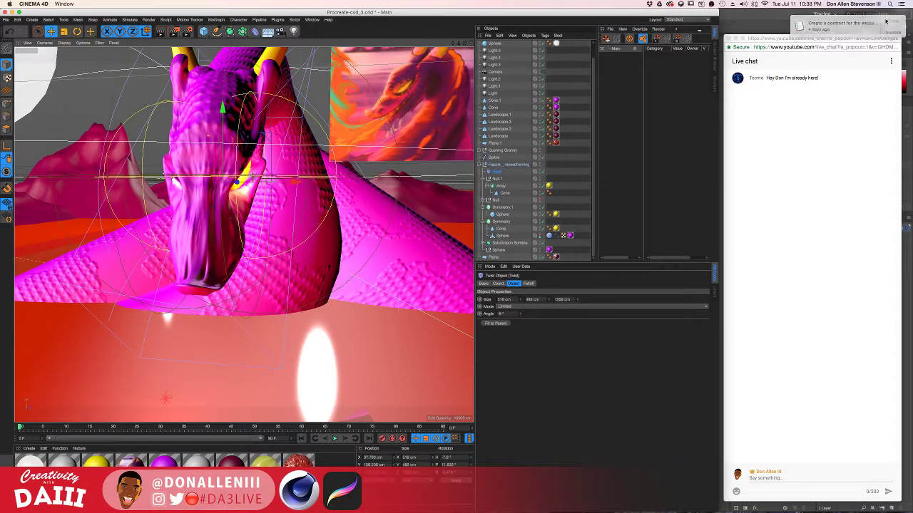
# Step: Examine the dragon's head, neck and horns and the reference painting behind it from several angles
pyautogui.keyDown('alt'); pyautogui.moveTo(266, 80); pyautogui.dragTo(273, 154); pyautogui.keyUp('alt')
pyautogui.keyDown('alt'); pyautogui.moveTo(356, 144); pyautogui.dragTo(209, 139); pyautogui.keyUp('alt')
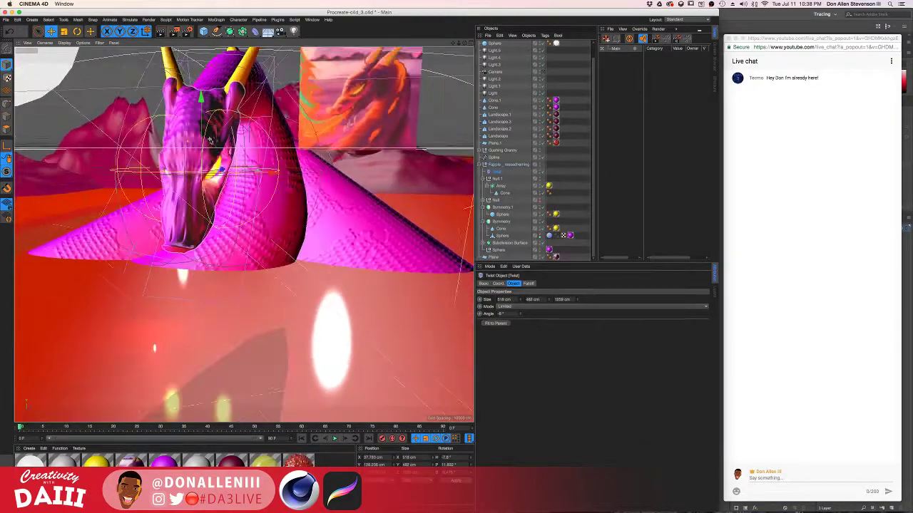
pyautogui.keyDown('alt'); pyautogui.moveTo(249, 209); pyautogui.dragTo(240, 267); pyautogui.keyUp('alt')
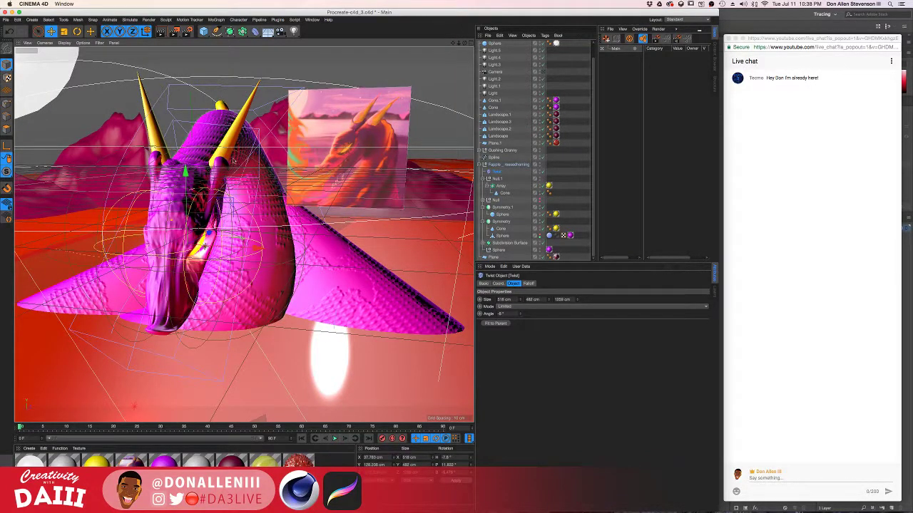
pyautogui.keyDown('alt'); pyautogui.moveTo(233, 161); pyautogui.dragTo(315, 148); pyautogui.keyUp('alt')
pyautogui.scroll(5, 316, 148)
pyautogui.keyDown('alt'); pyautogui.moveTo(340, 106); pyautogui.dragTo(317, 111, button='middle'); pyautogui.keyUp('alt')
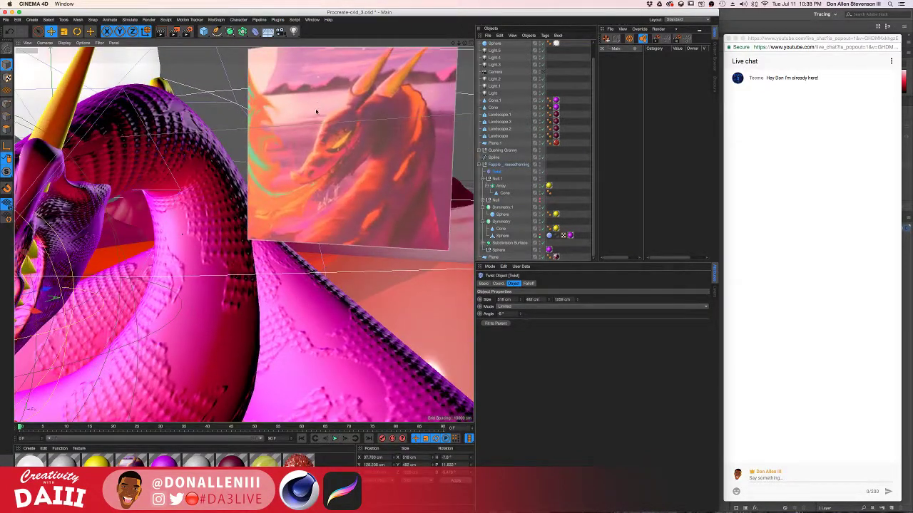
pyautogui.scroll(-5, 310, 121)
pyautogui.keyDown('alt'); pyautogui.moveTo(310, 121); pyautogui.dragTo(250, 185); pyautogui.keyUp('alt')
pyautogui.scroll(-3, 250, 185)
pyautogui.keyDown('alt'); pyautogui.moveTo(251, 185); pyautogui.dragTo(283, 157, button='middle'); pyautogui.keyUp('alt')
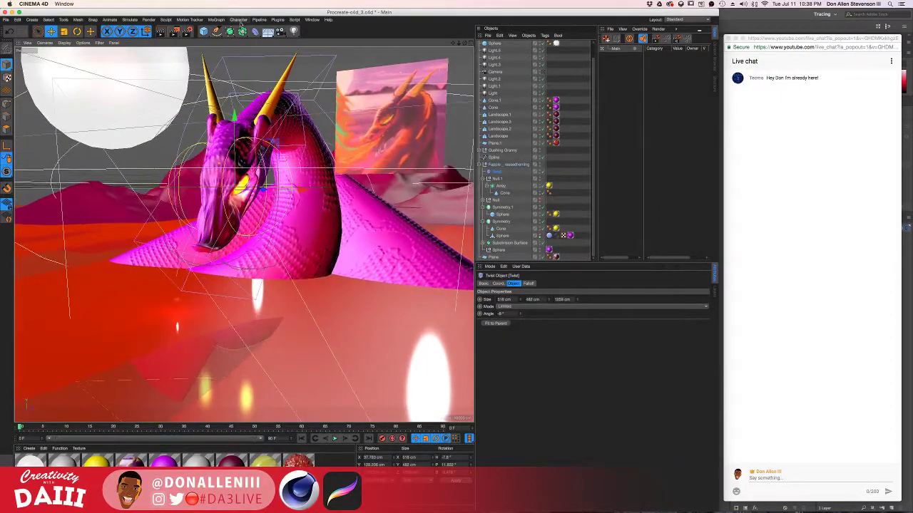
pyautogui.moveTo(221, 115)
pyautogui.keyDown('alt'); pyautogui.mouseDown()
pyautogui.moveTo(37, 96)
pyautogui.moveTo(149, 314)
pyautogui.moveTo(133, 156)
pyautogui.moveTo(211, 112)
pyautogui.mouseUp(); pyautogui.keyUp('alt')
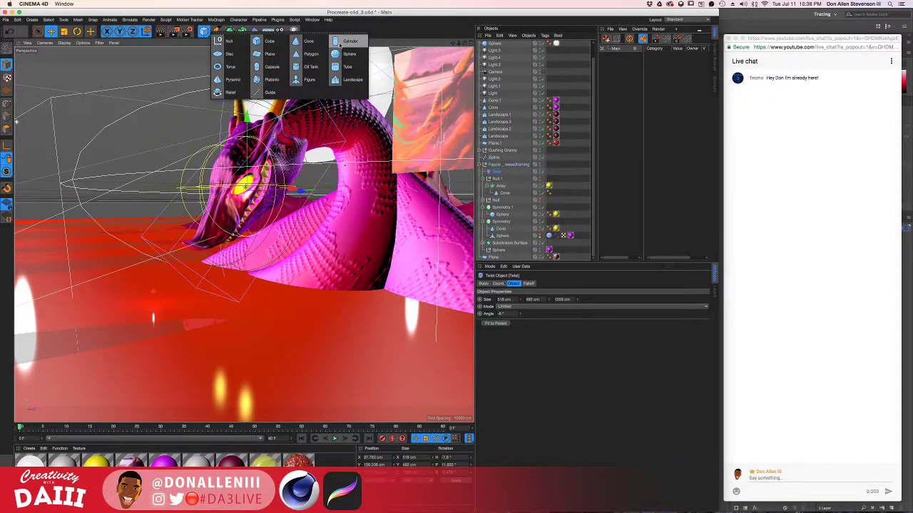
pyautogui.click(341, 43)
pyautogui.press('super+z')
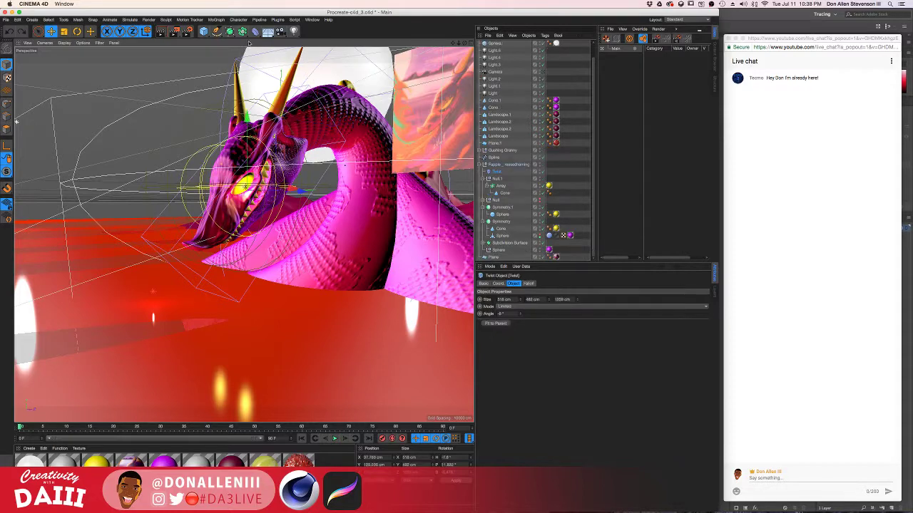
pyautogui.click(254, 33)
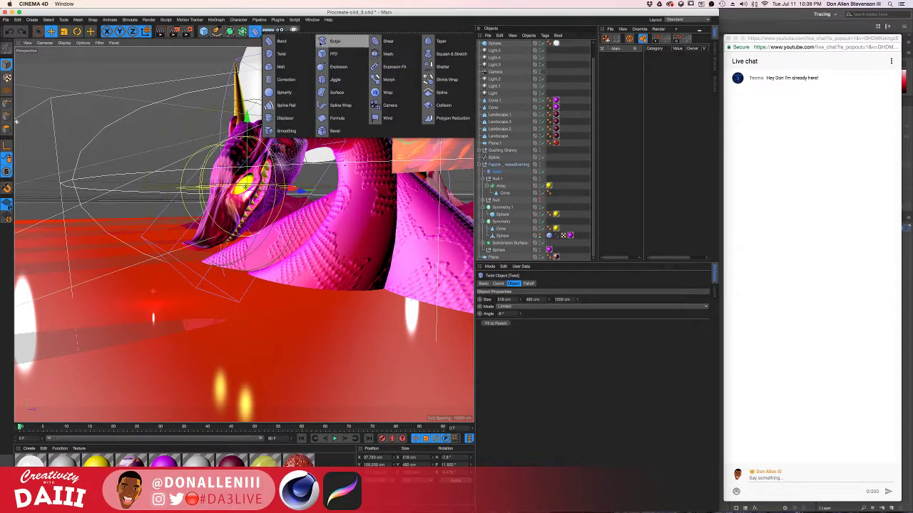
# Step: Add a sphere primitive in front of the dragon and scale it to a radius of about 166 cm
pyautogui.click(206, 33)
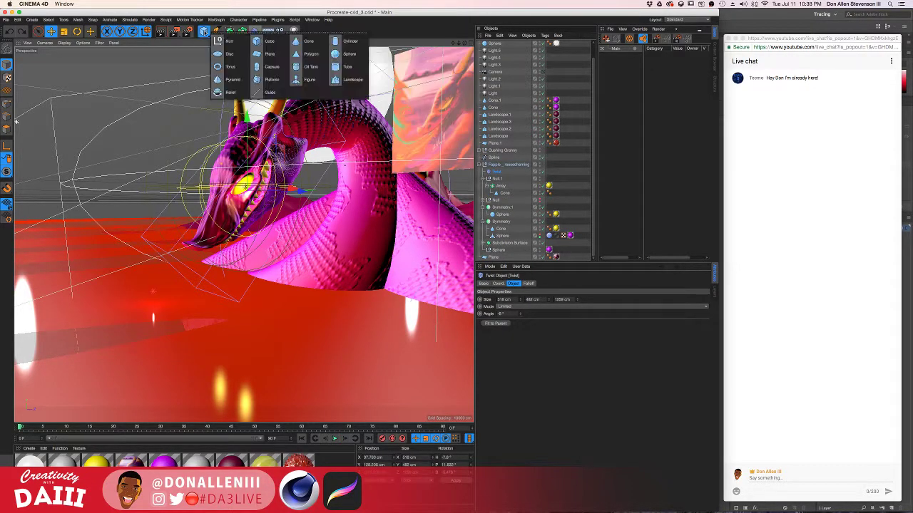
pyautogui.click(346, 55)
pyautogui.keyDown('alt'); pyautogui.moveTo(277, 140); pyautogui.dragTo(345, 149); pyautogui.keyUp('alt')
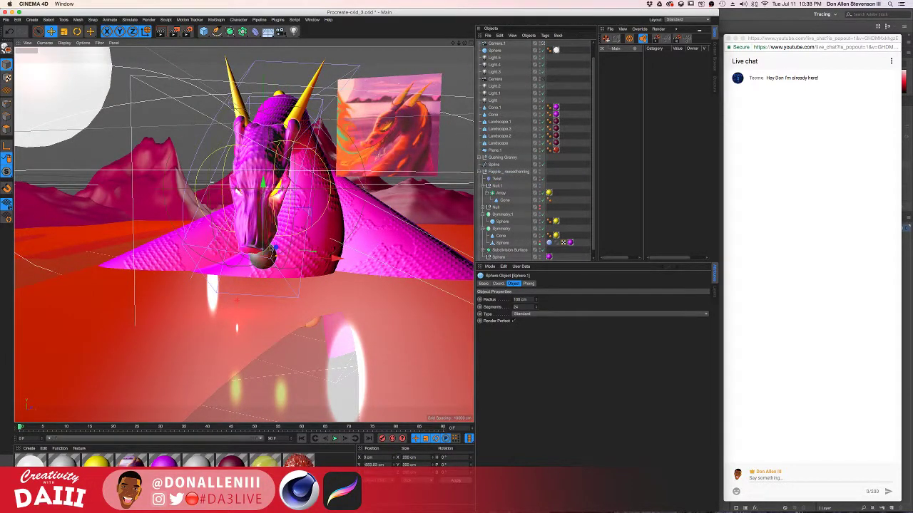
pyautogui.scroll(6, 191, 317)
pyautogui.scroll(-6, 191, 317)
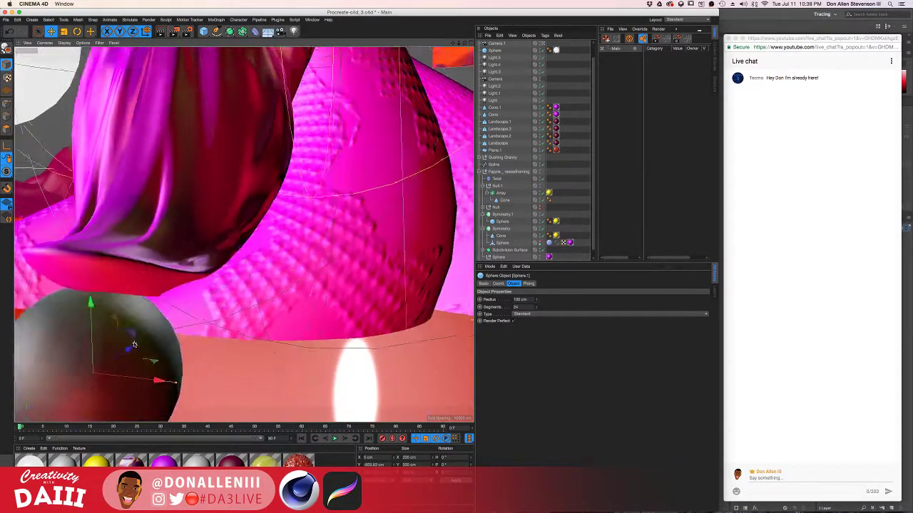
pyautogui.keyDown('alt'); pyautogui.moveTo(158, 170); pyautogui.dragTo(224, 178); pyautogui.keyUp('alt')
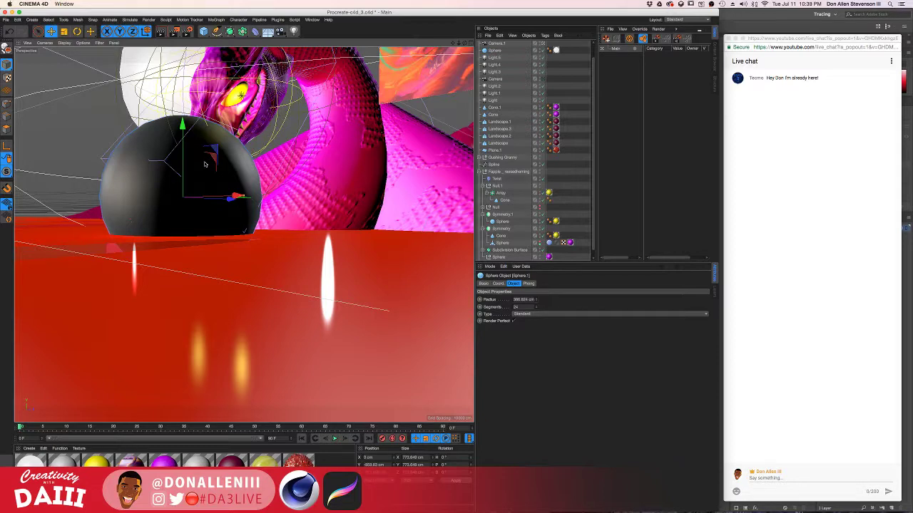
pyautogui.moveTo(244, 199)
pyautogui.mouseDown()
pyautogui.moveTo(212, 198)
pyautogui.moveTo(250, 211)
pyautogui.mouseUp()
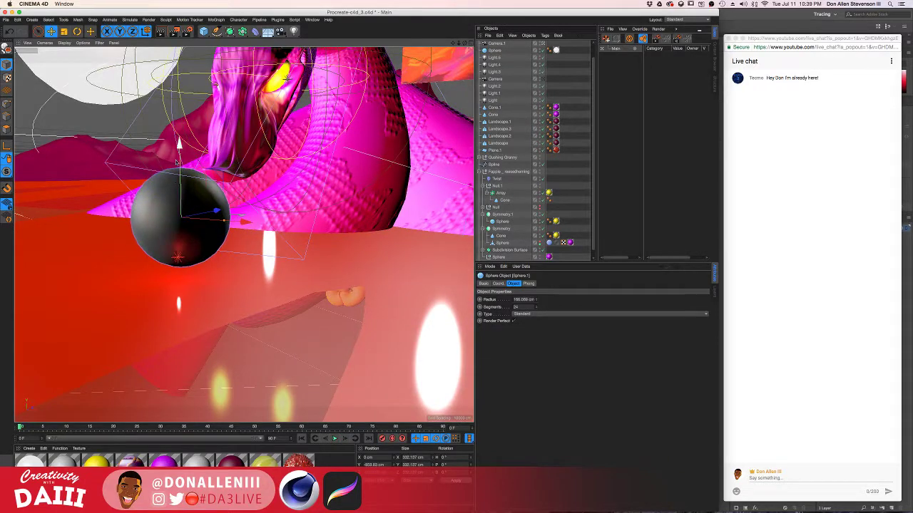
# Step: Move the sphere to about 100 cm on X beneath the dragon's snout and apply the red spiky material to it
pyautogui.moveTo(180, 155); pyautogui.dragTo(180, 161)
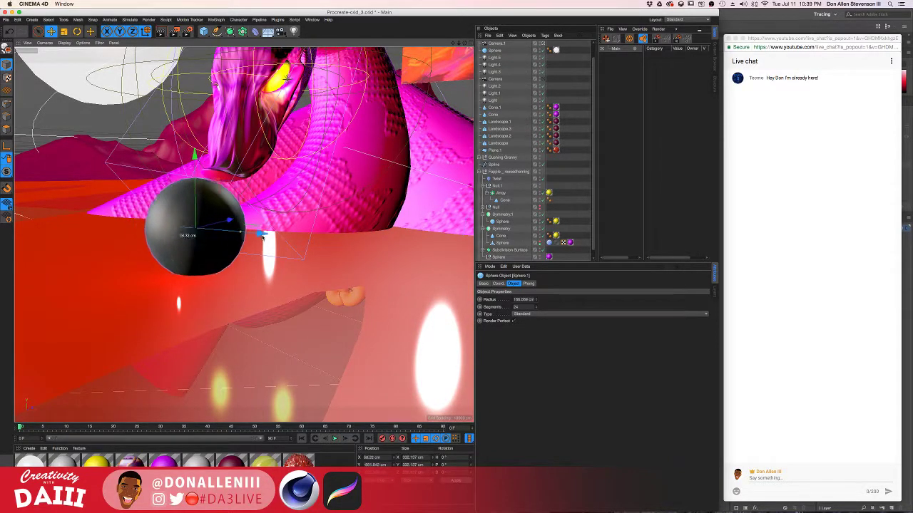
pyautogui.moveTo(241, 220)
pyautogui.keyDown('alt'); pyautogui.mouseDown()
pyautogui.moveTo(214, 229)
pyautogui.moveTo(232, 239)
pyautogui.moveTo(224, 214)
pyautogui.moveTo(239, 210)
pyautogui.moveTo(267, 220)
pyautogui.moveTo(234, 219)
pyautogui.moveTo(241, 205)
pyautogui.mouseUp(); pyautogui.keyUp('alt')
pyautogui.keyDown('alt'); pyautogui.moveTo(202, 179); pyautogui.dragTo(272, 189); pyautogui.keyUp('alt')
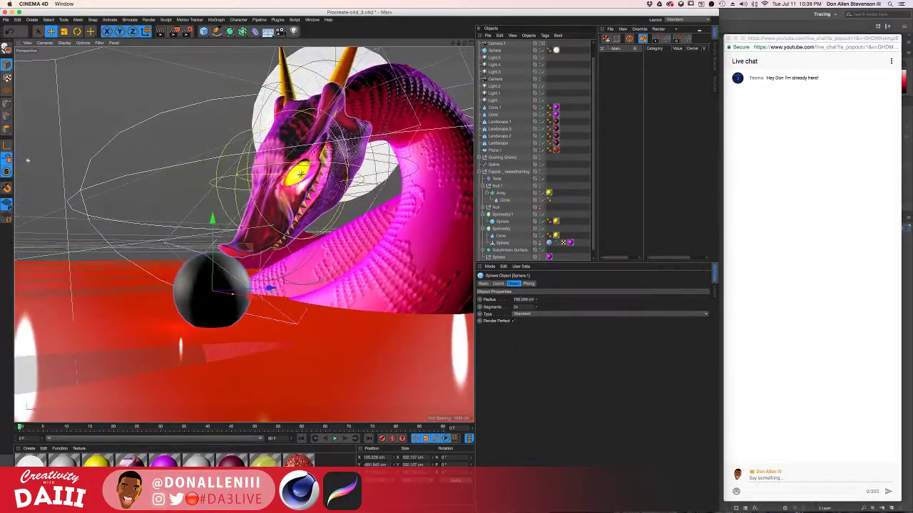
pyautogui.moveTo(298, 462); pyautogui.dragTo(225, 290)
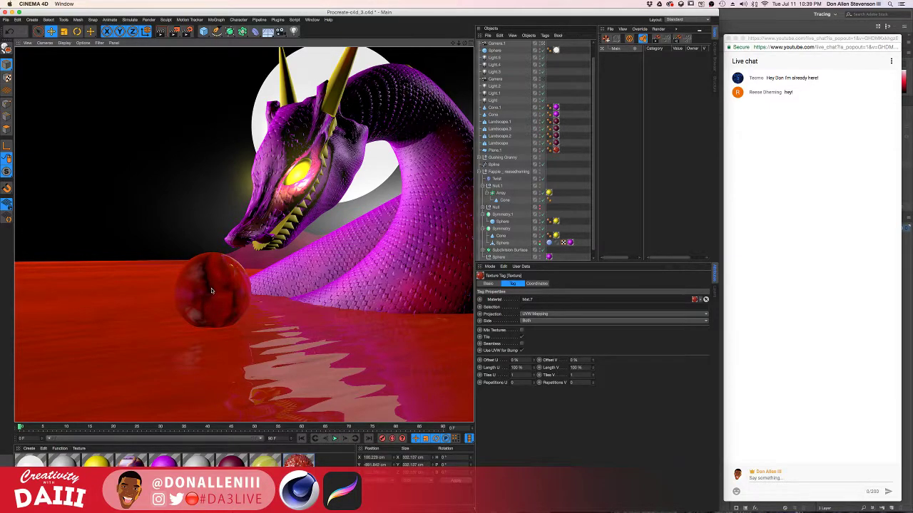
pyautogui.keyDown('alt'); pyautogui.moveTo(211, 290); pyautogui.dragTo(215, 292); pyautogui.keyUp('alt')
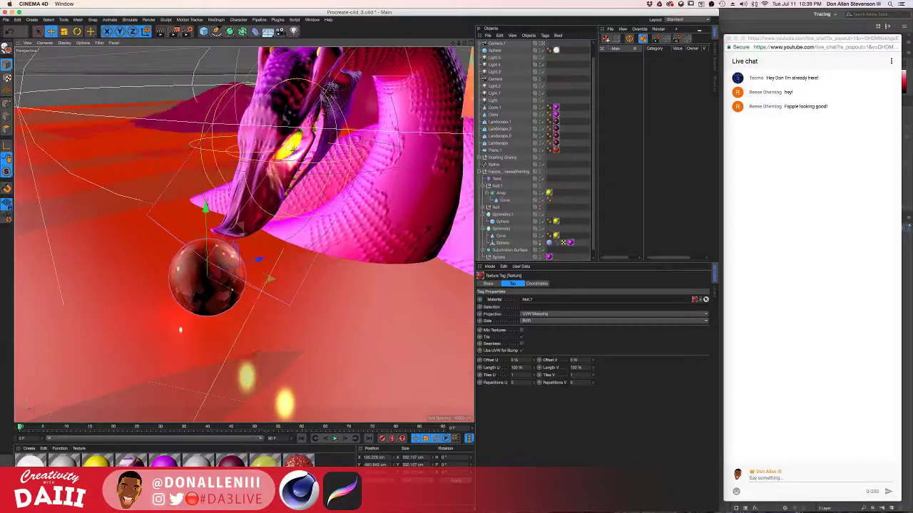
# Step: Duplicate the red spiky material and open the copy for editing, with its window clear of the earlier spot
pyautogui.keyDown('ctrl'); pyautogui.moveTo(299, 461); pyautogui.dragTo(333, 461); pyautogui.keyUp('ctrl')
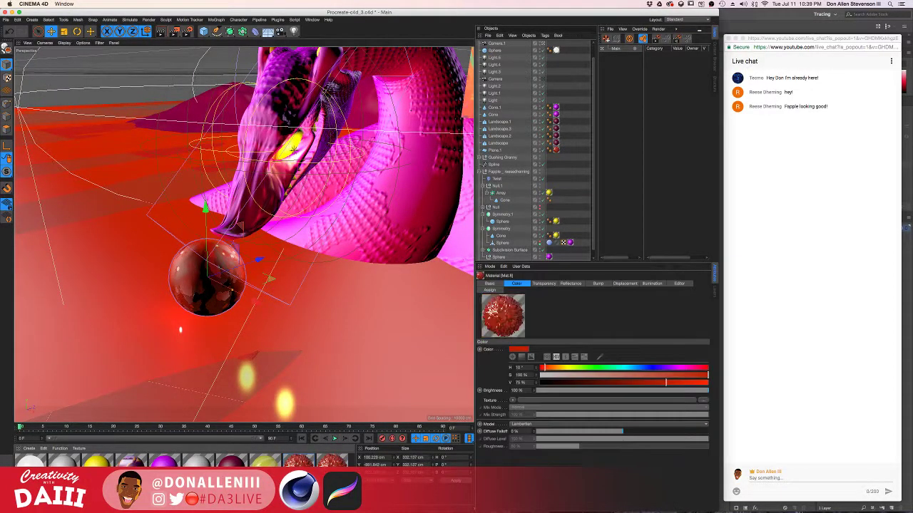
pyautogui.doubleClick(333, 461)
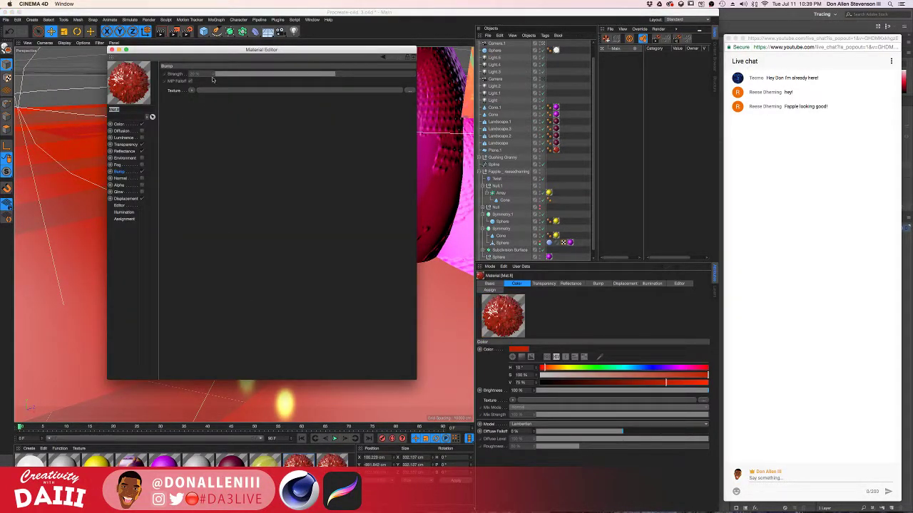
pyautogui.moveTo(213, 49); pyautogui.dragTo(341, 92)
pyautogui.keyDown('ctrl'); pyautogui.scroll(5, 179, 328); pyautogui.keyUp('ctrl')
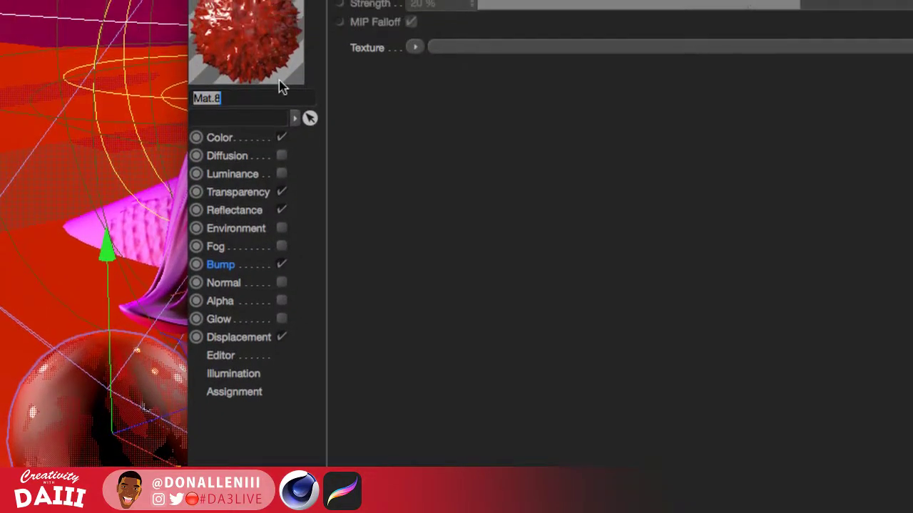
# Step: Review the duplicated material's channels one after another, from Color through Transparency and Bump to Alpha
pyautogui.click(238, 234)
pyautogui.click(229, 139)
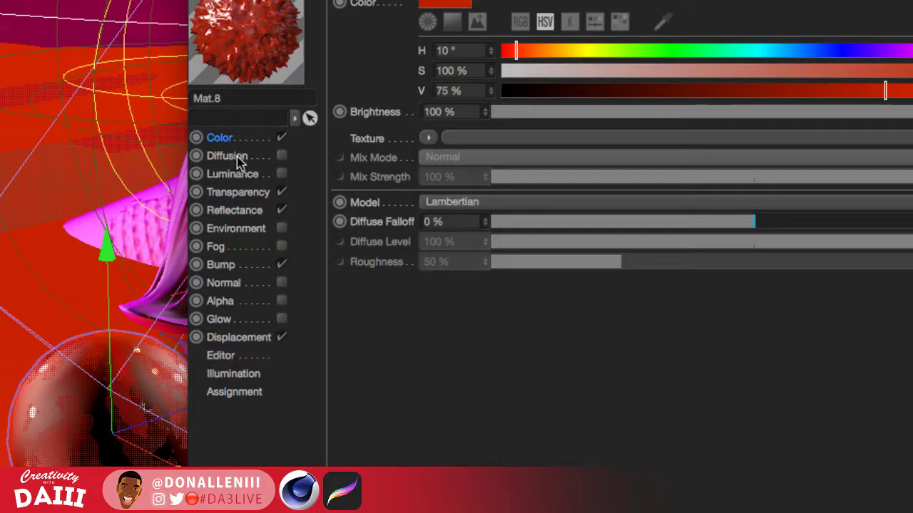
pyautogui.click(232, 156)
pyautogui.click(234, 174)
pyautogui.click(237, 194)
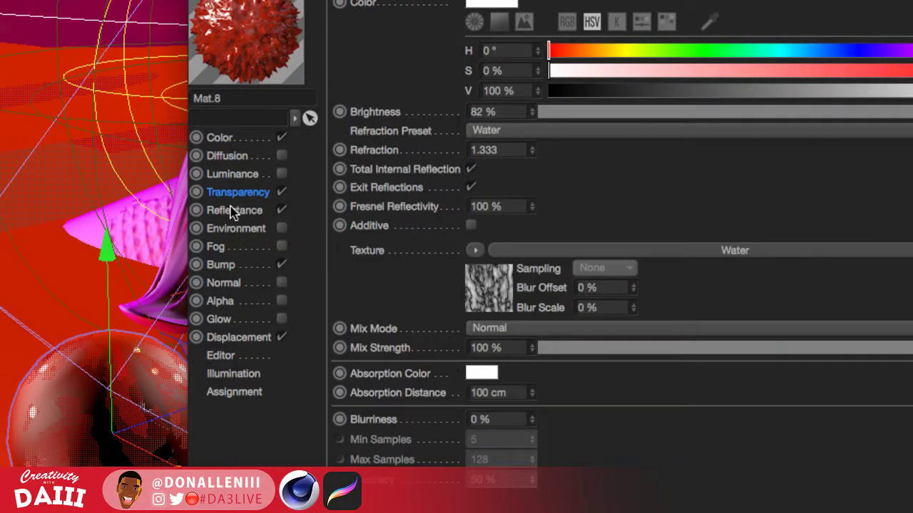
pyautogui.click(235, 211)
pyautogui.click(233, 229)
pyautogui.click(221, 247)
pyautogui.click(223, 265)
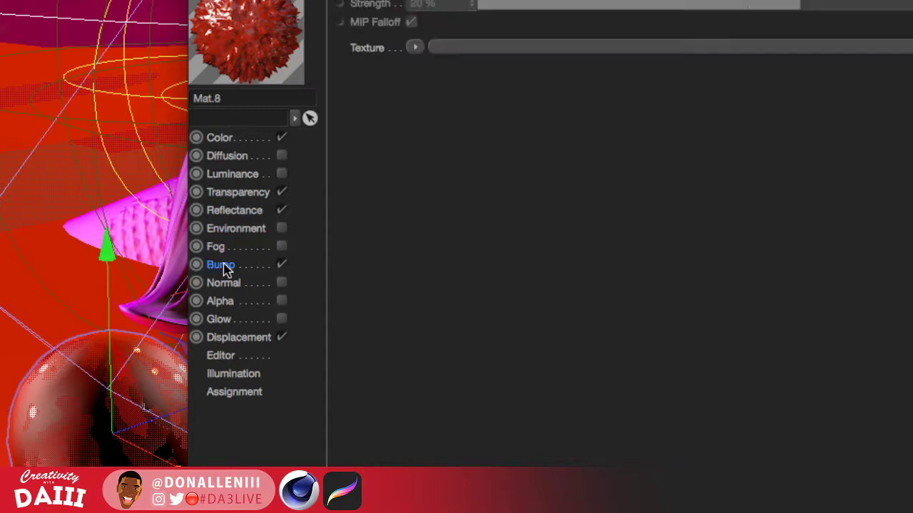
pyautogui.click(226, 283)
pyautogui.click(222, 301)
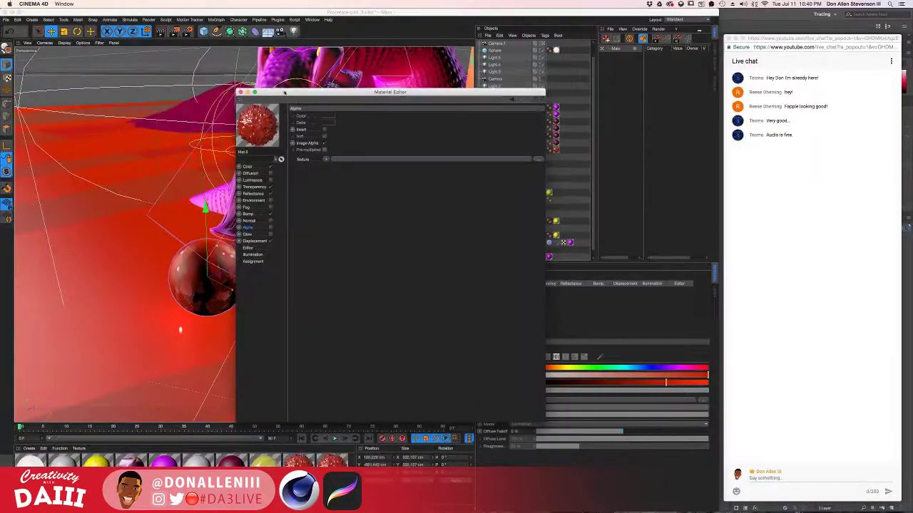
# Step: Turn off the Color channel of the duplicated red material, keeping Transparency enabled
pyautogui.moveTo(284, 93); pyautogui.dragTo(366, 146)
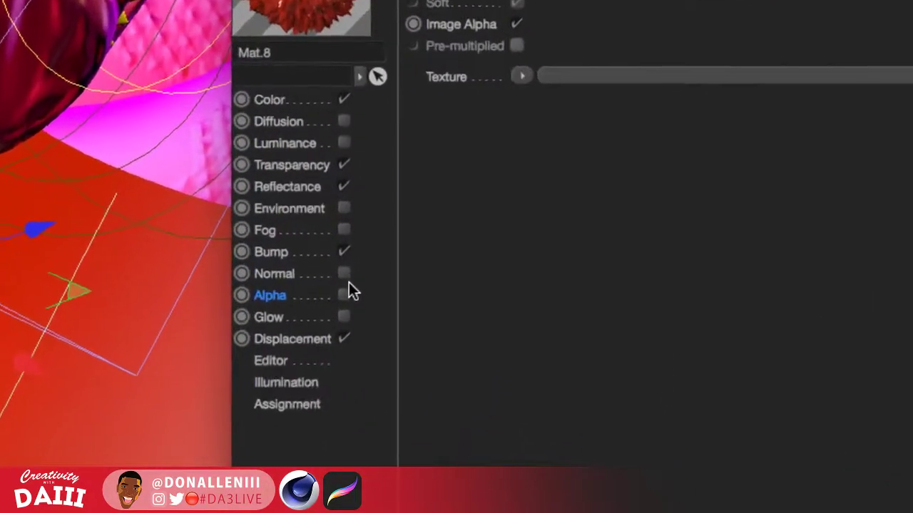
pyautogui.click(343, 92)
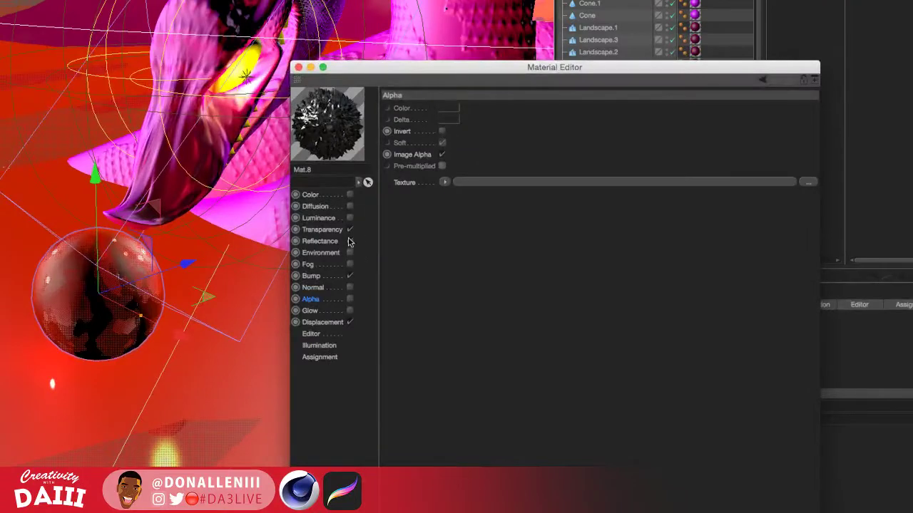
pyautogui.click(350, 232)
pyautogui.click(351, 231)
# Step: Examine the Transparency channel's settings and its Water texture shader, comparing them with the neighbouring Luminance and Reflectance channels
pyautogui.click(331, 232)
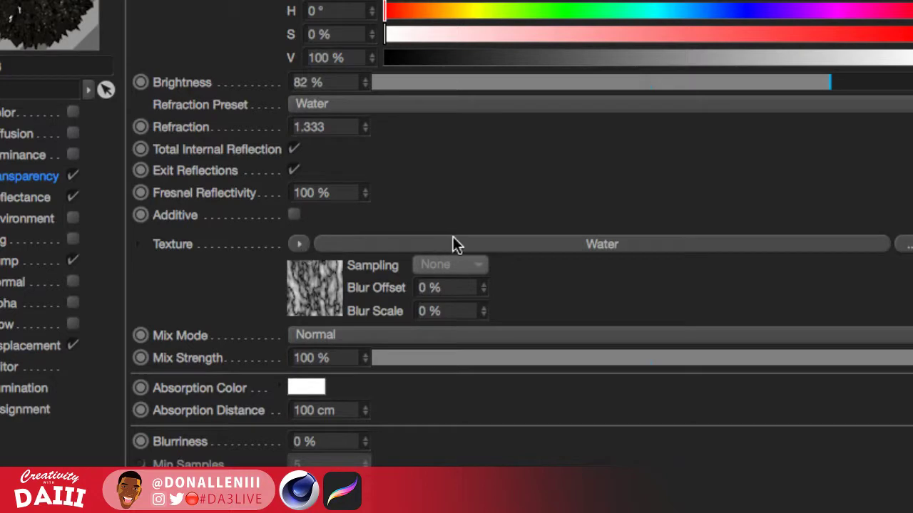
pyautogui.click(453, 244)
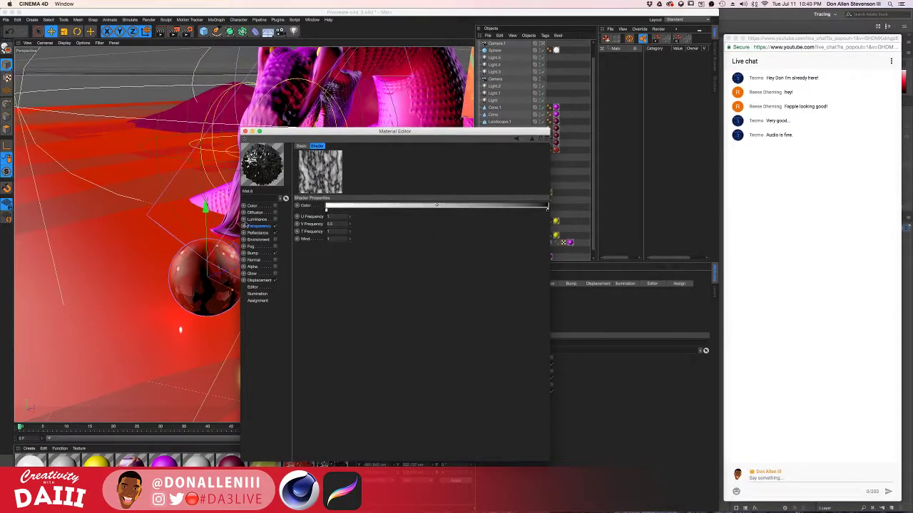
pyautogui.click(261, 226)
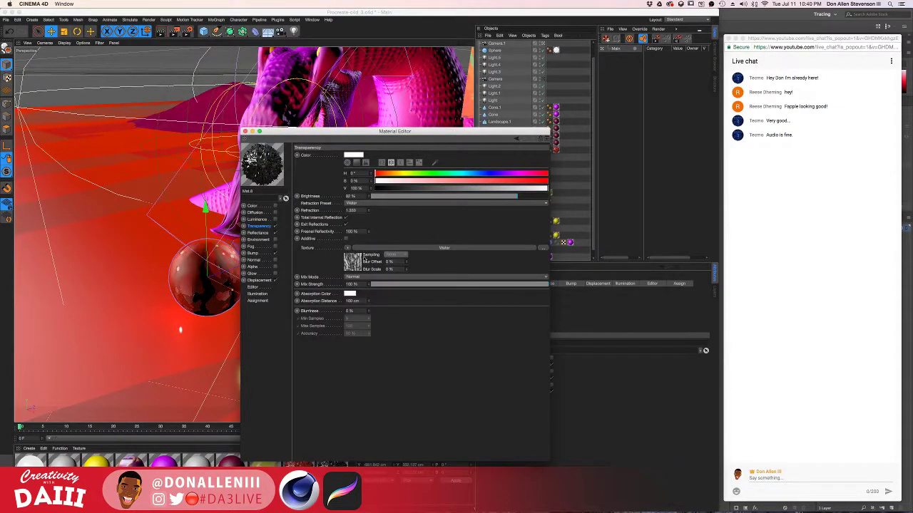
pyautogui.click(363, 260)
pyautogui.click(274, 226)
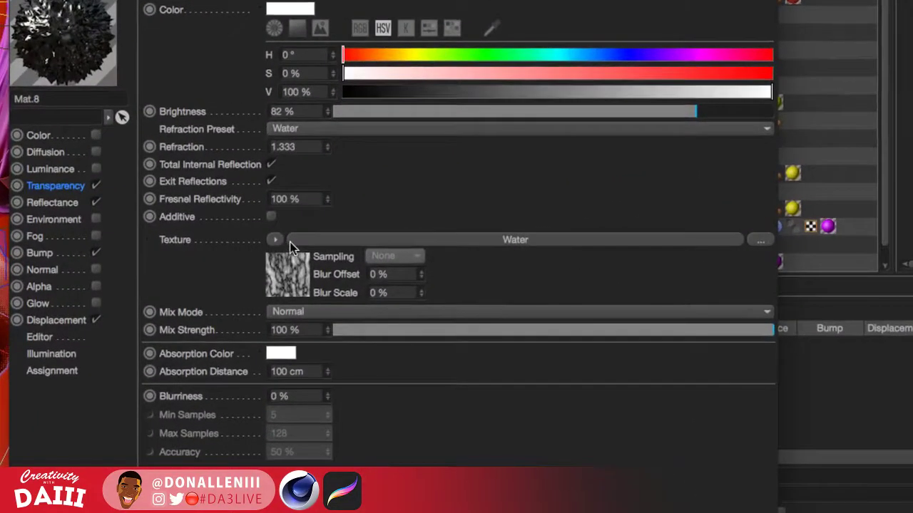
pyautogui.click(348, 247)
pyautogui.click(485, 242)
pyautogui.click(509, 247)
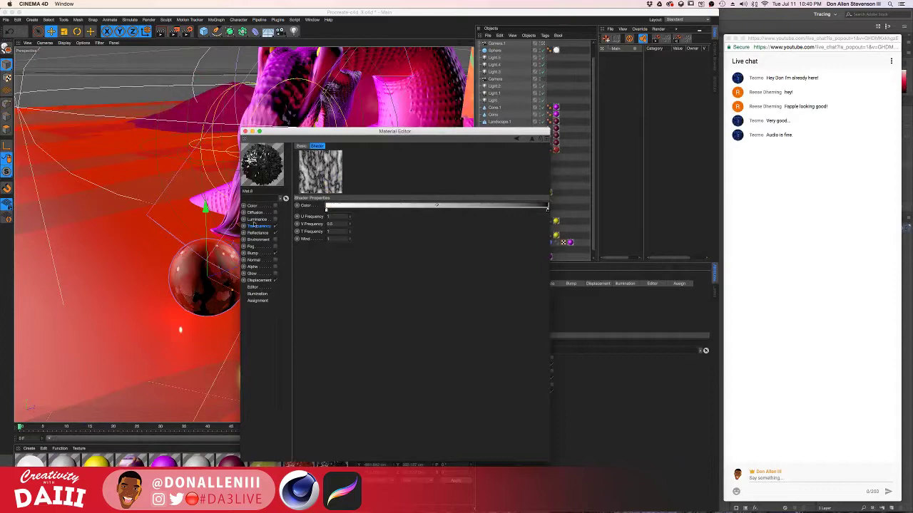
pyautogui.click(255, 225)
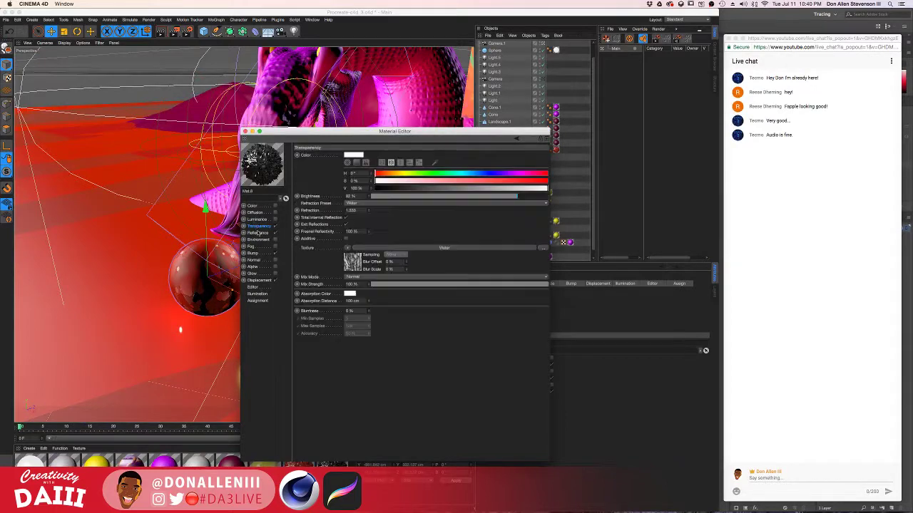
pyautogui.click(258, 233)
pyautogui.click(257, 226)
pyautogui.click(261, 220)
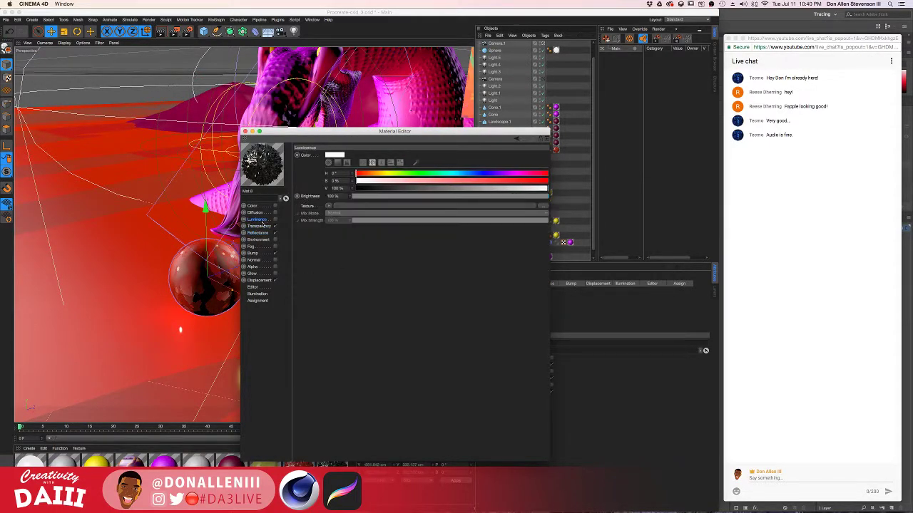
pyautogui.click(263, 226)
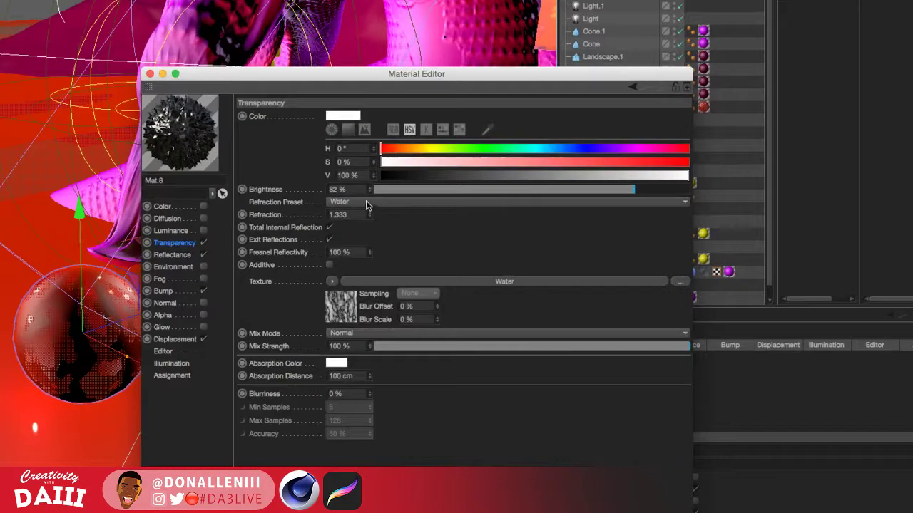
# Step: Set the refraction preset to Ethanol and turn off the Reflectance, Bump and Displacement channels
pyautogui.click(366, 204)
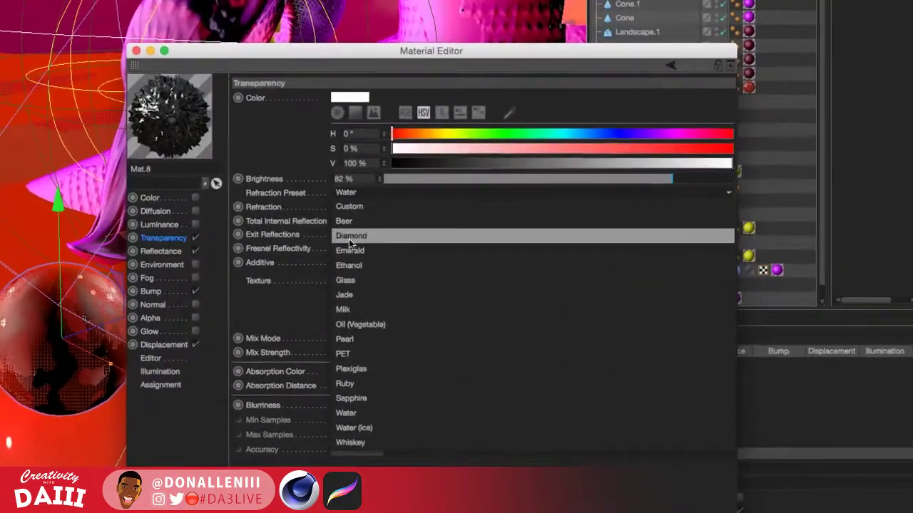
pyautogui.click(361, 273)
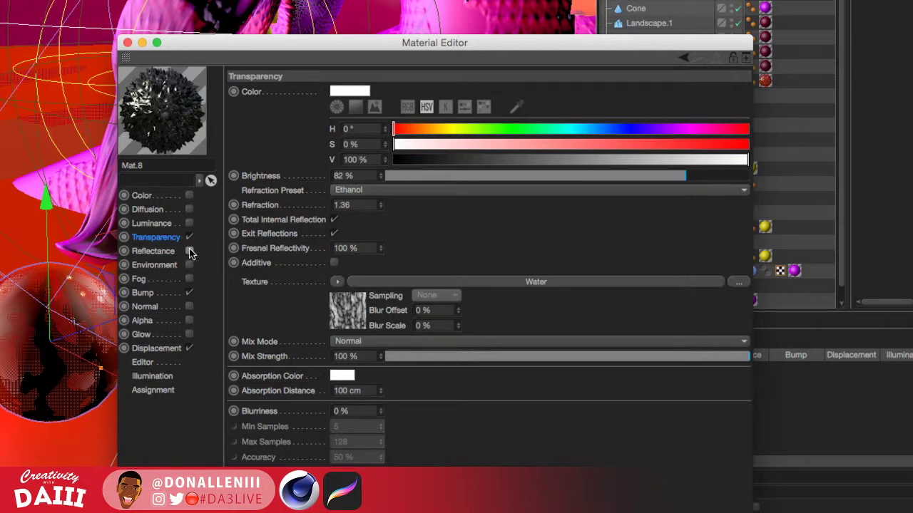
pyautogui.click(189, 293)
pyautogui.click(189, 348)
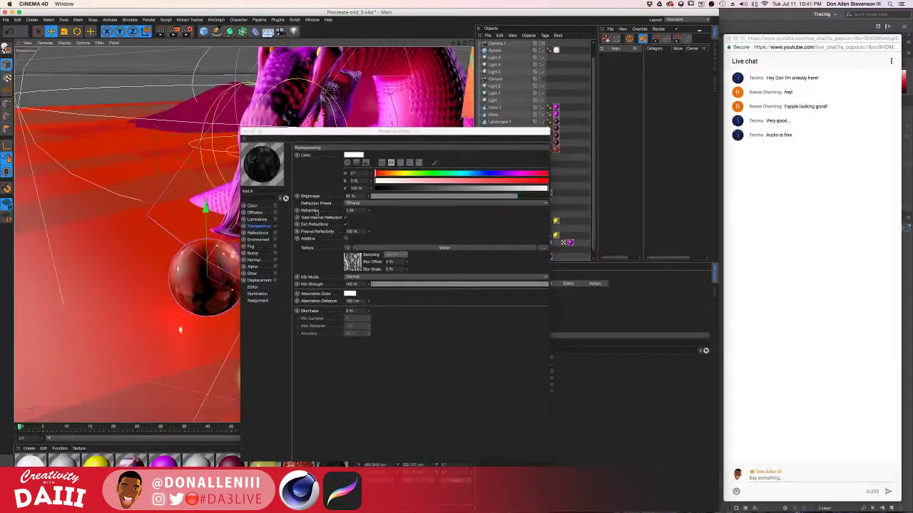
pyautogui.click(261, 227)
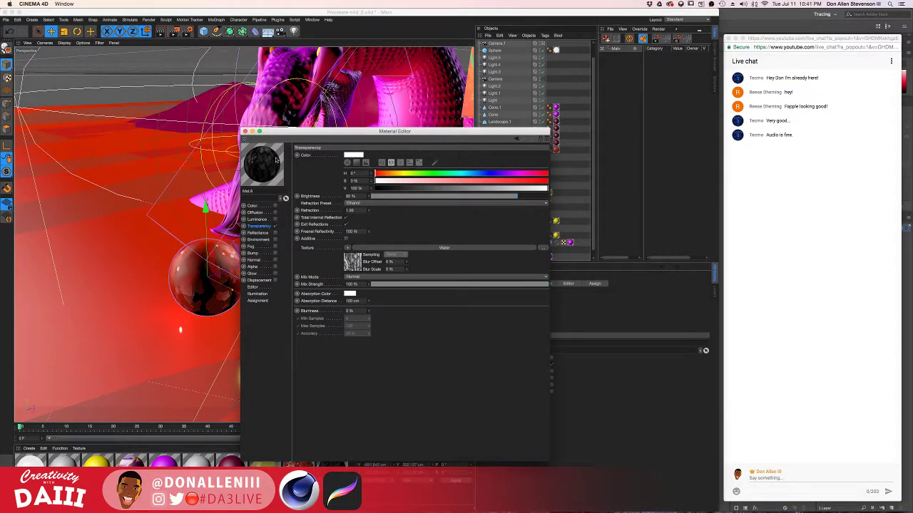
pyautogui.moveTo(282, 133); pyautogui.dragTo(308, 124)
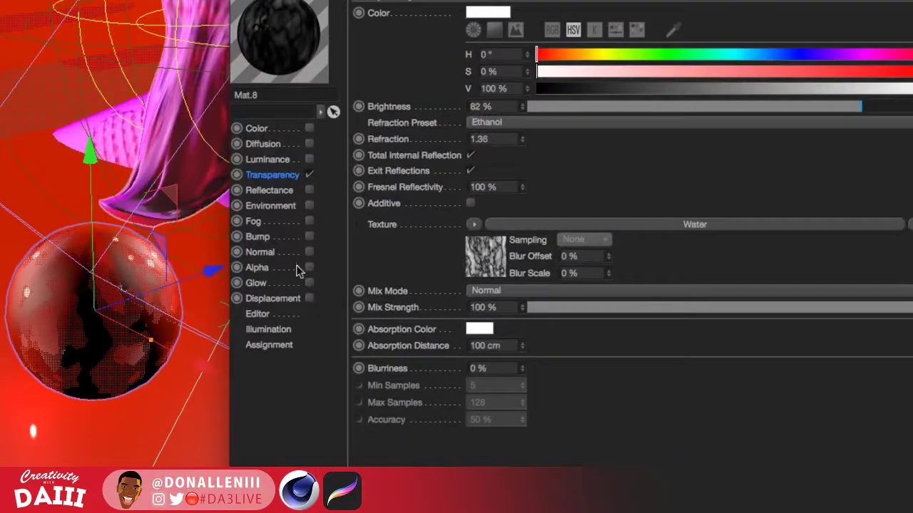
# Step: Enable the material's Alpha channel and load a Noise shader as its texture
pyautogui.click(280, 259)
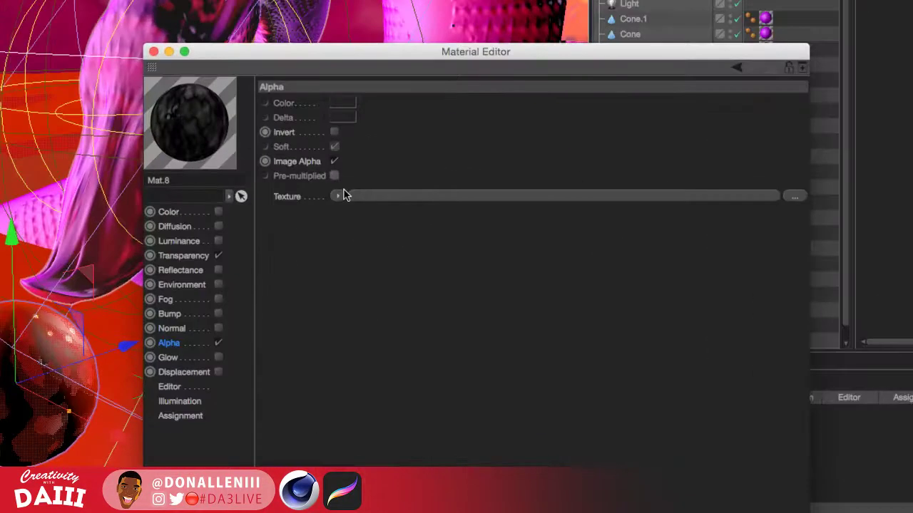
pyautogui.click(357, 189)
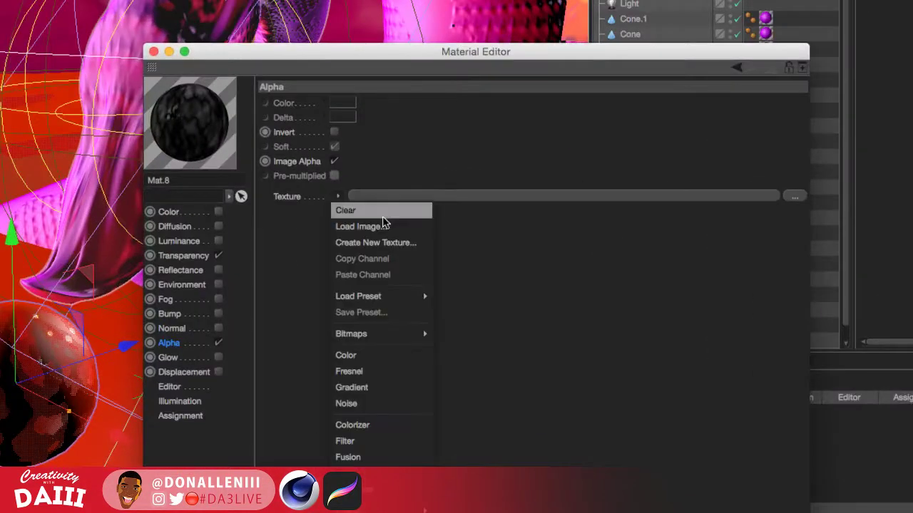
pyautogui.moveTo(363, 357)
pyautogui.click(348, 236)
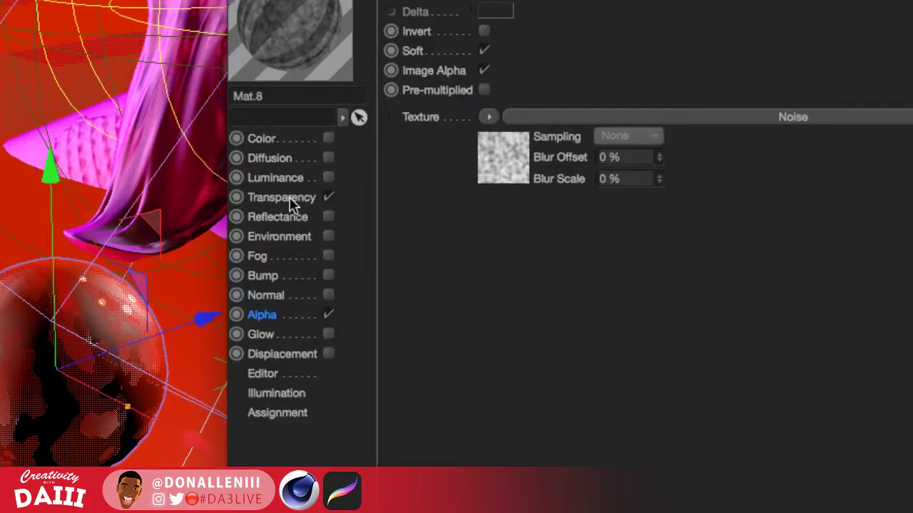
# Step: Set the Transparency channel's refraction preset to Milk and its brightness to 93 %
pyautogui.click(291, 201)
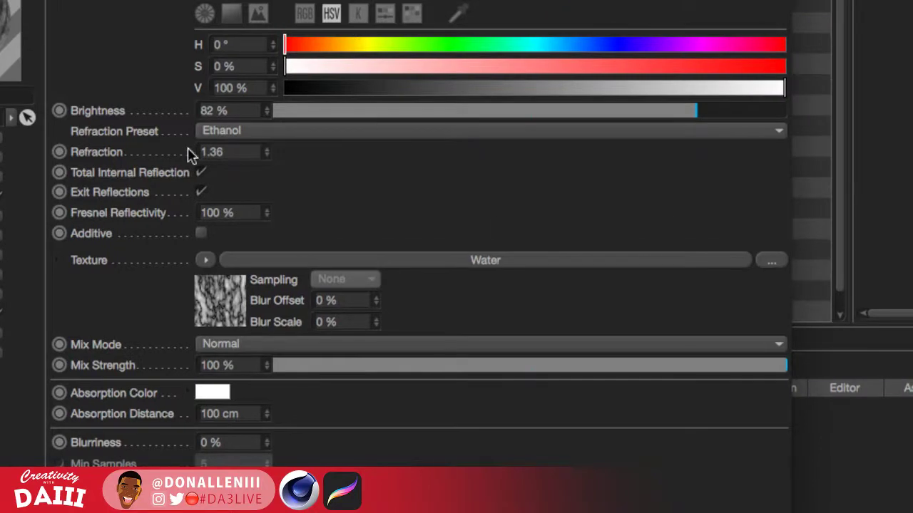
pyautogui.click(243, 132)
pyautogui.click(220, 296)
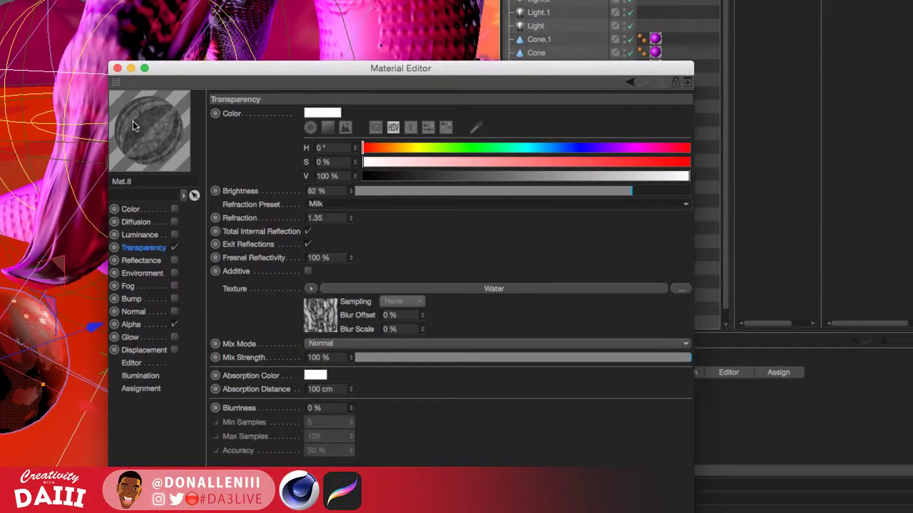
pyautogui.click(669, 191)
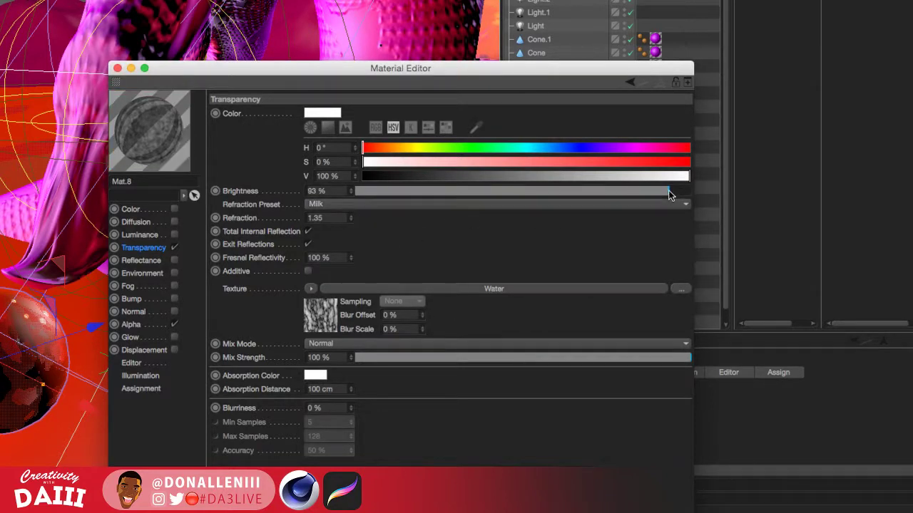
# Step: Clear the Water texture from the Transparency channel and set the refraction preset to Beer
pyautogui.click(174, 325)
pyautogui.click(310, 288)
pyautogui.click(313, 301)
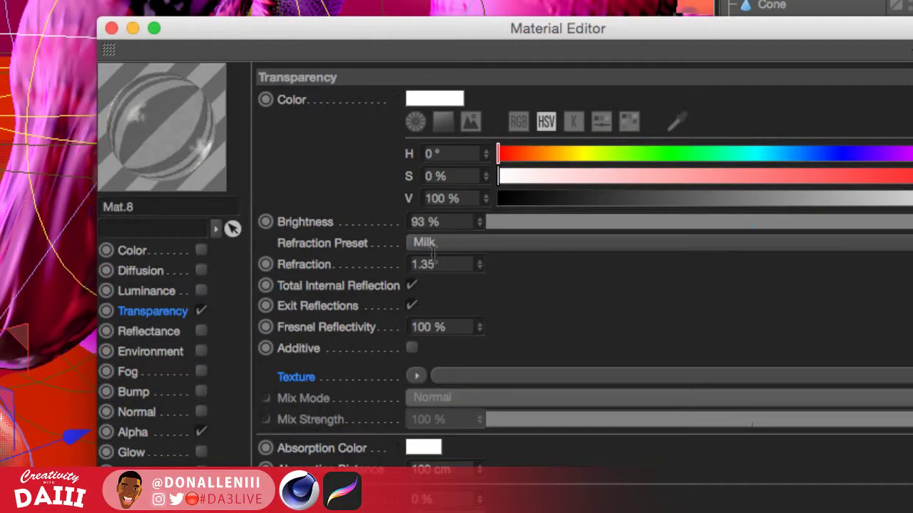
pyautogui.click(429, 243)
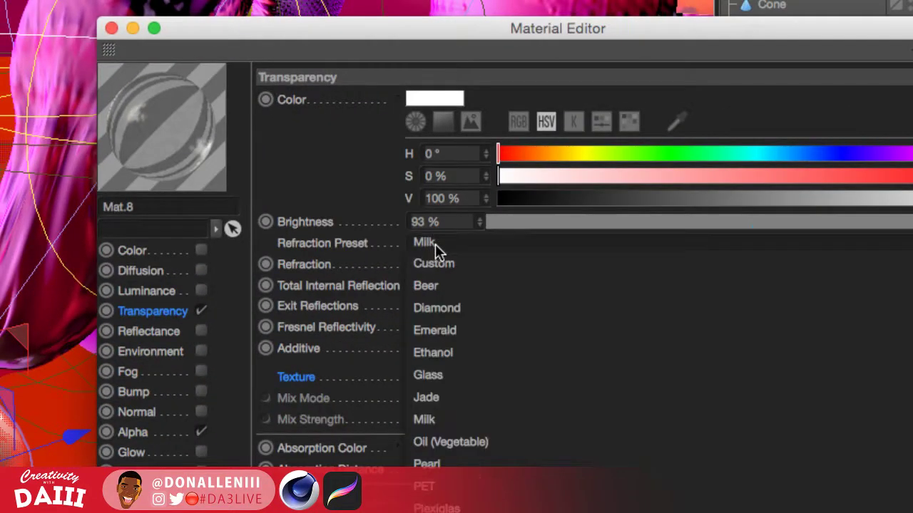
pyautogui.click(440, 285)
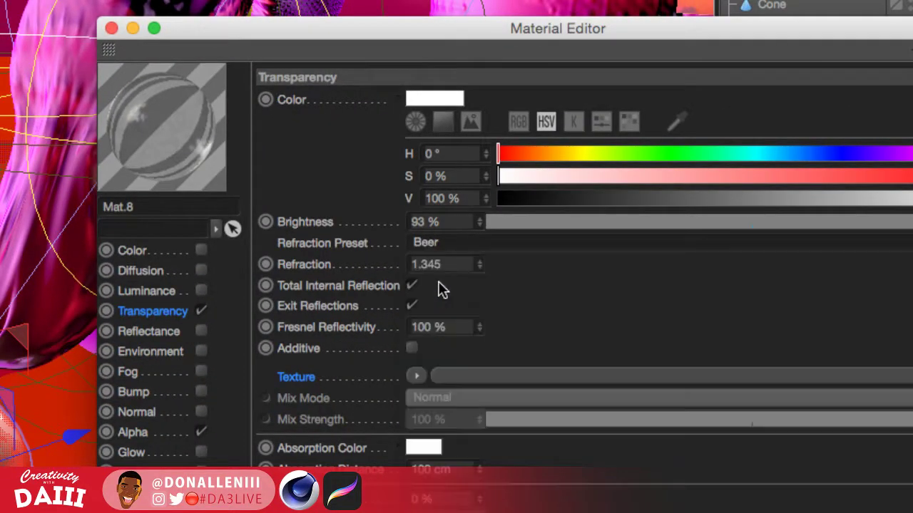
# Step: Try the Ethanol and Diamond refraction presets in the Transparency channel and compare the result on the sphere
pyautogui.click(453, 245)
pyautogui.click(432, 353)
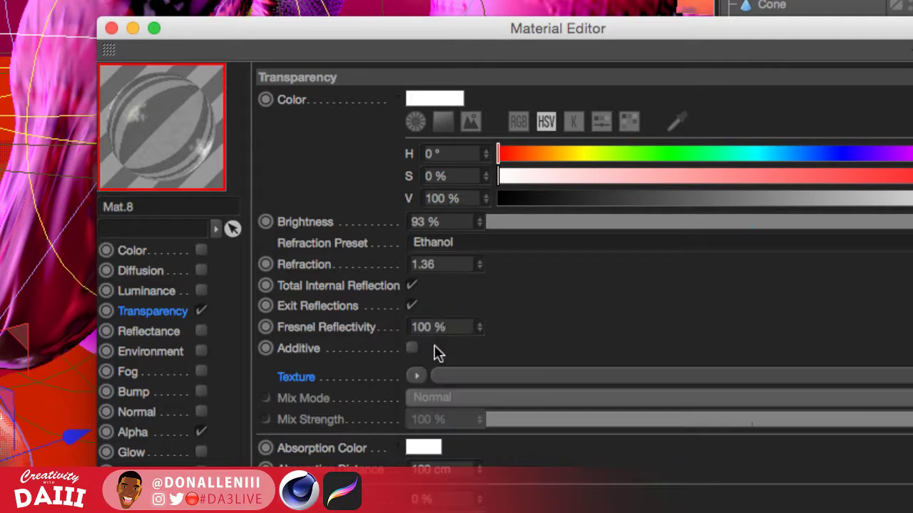
pyautogui.click(451, 243)
pyautogui.click(463, 308)
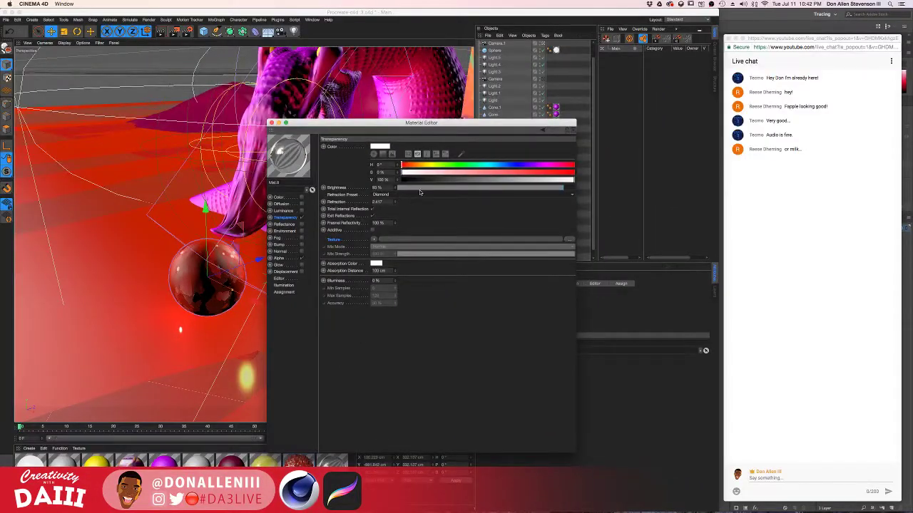
pyautogui.moveTo(433, 127)
pyautogui.mouseDown()
pyautogui.moveTo(517, 167)
pyautogui.moveTo(406, 142)
pyautogui.moveTo(435, 113)
pyautogui.mouseUp()
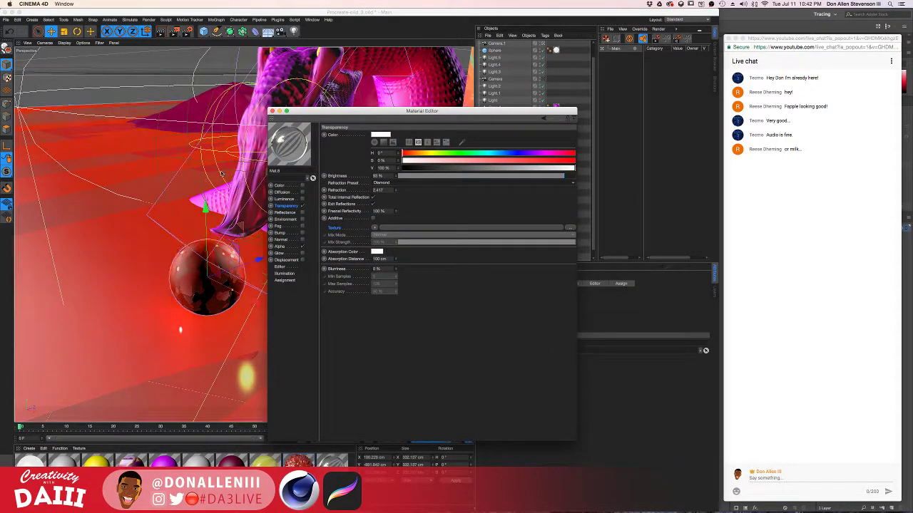
pyautogui.keyDown('alt'); pyautogui.moveTo(219, 159); pyautogui.dragTo(174, 147); pyautogui.keyUp('alt')
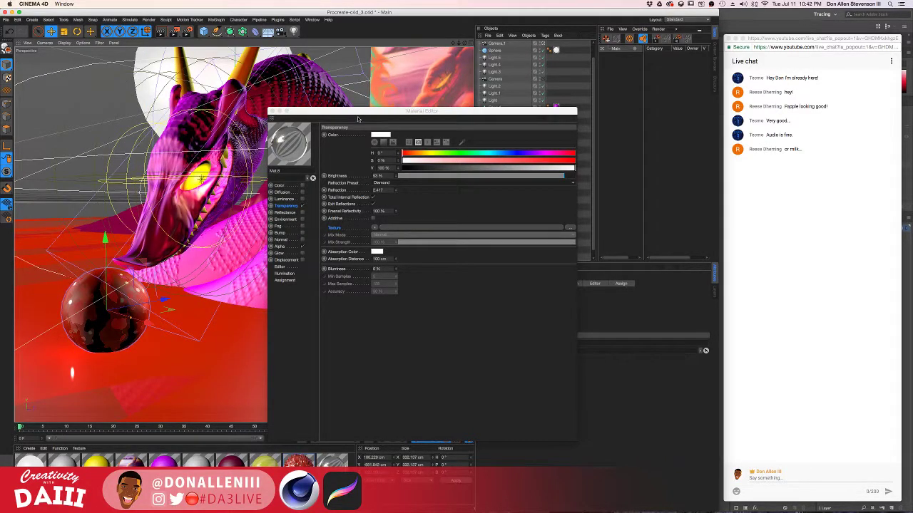
pyautogui.moveTo(358, 119); pyautogui.dragTo(358, 111)
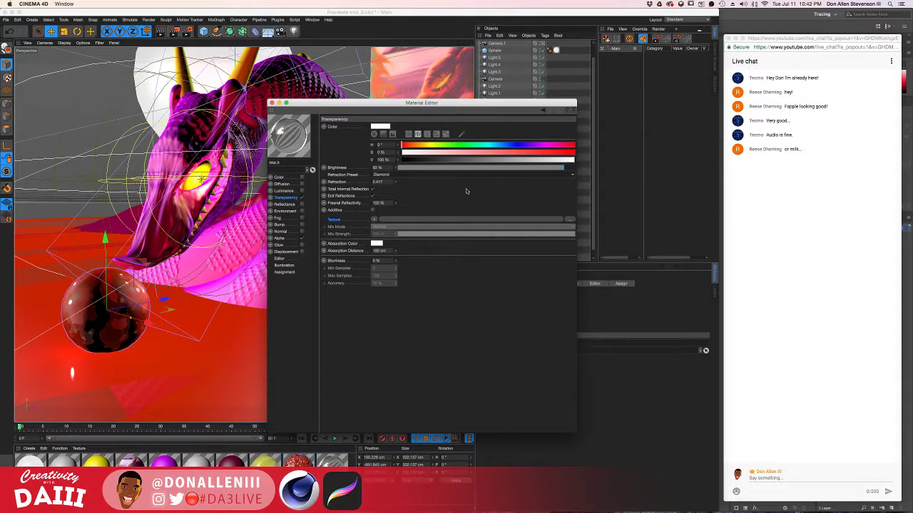
# Step: Try the Milk refraction preset in the material's Transparency channel
pyautogui.click(293, 204)
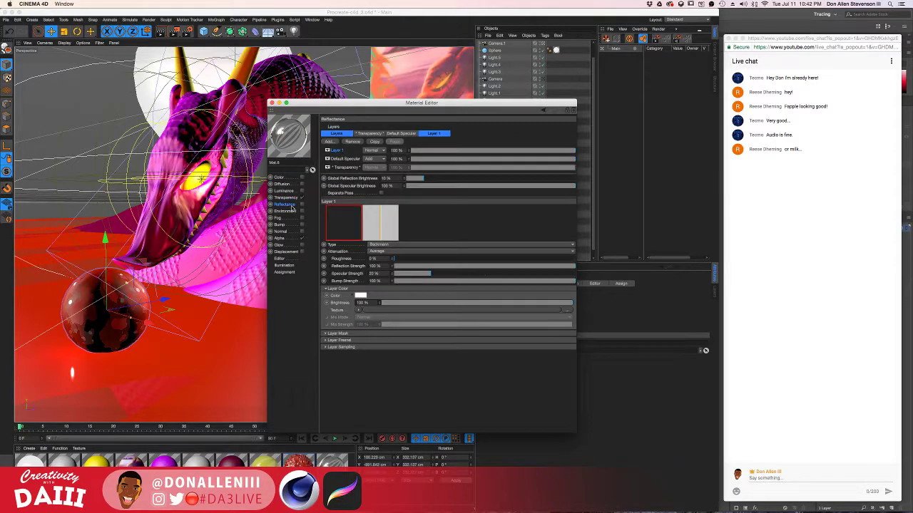
pyautogui.click(288, 198)
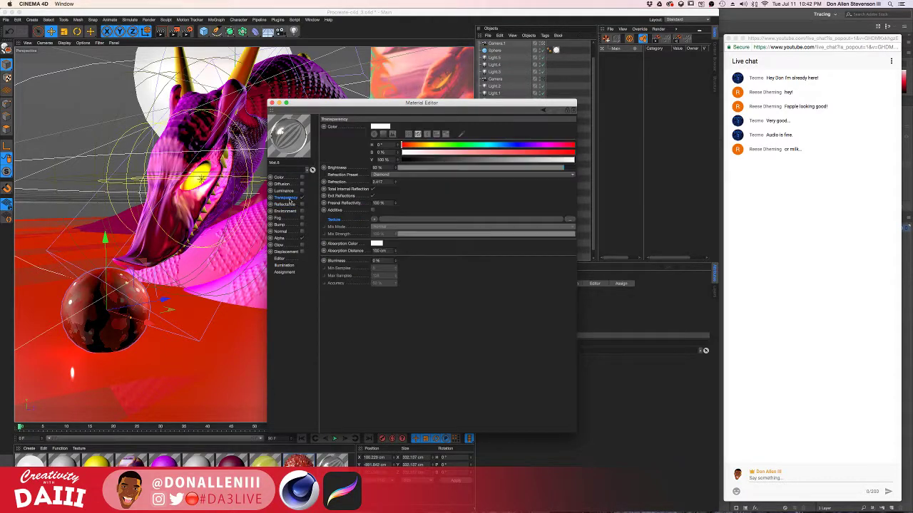
pyautogui.click(406, 174)
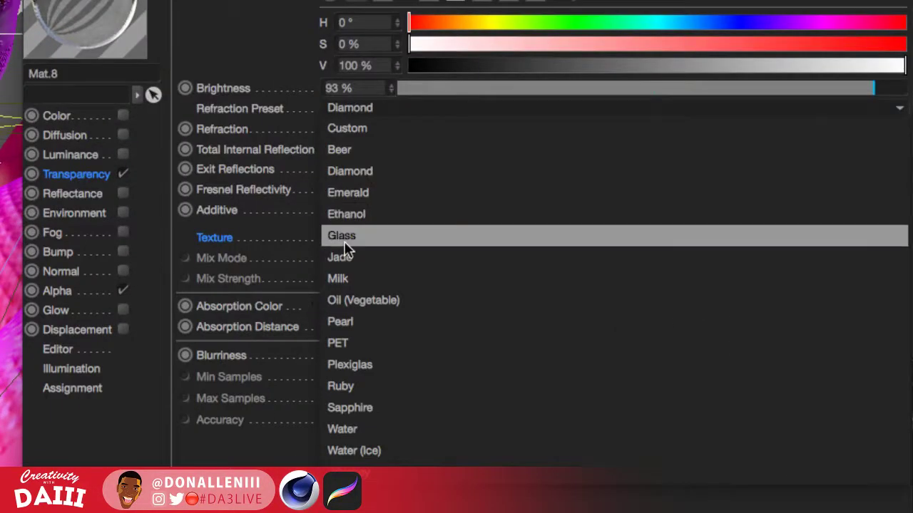
pyautogui.click(339, 278)
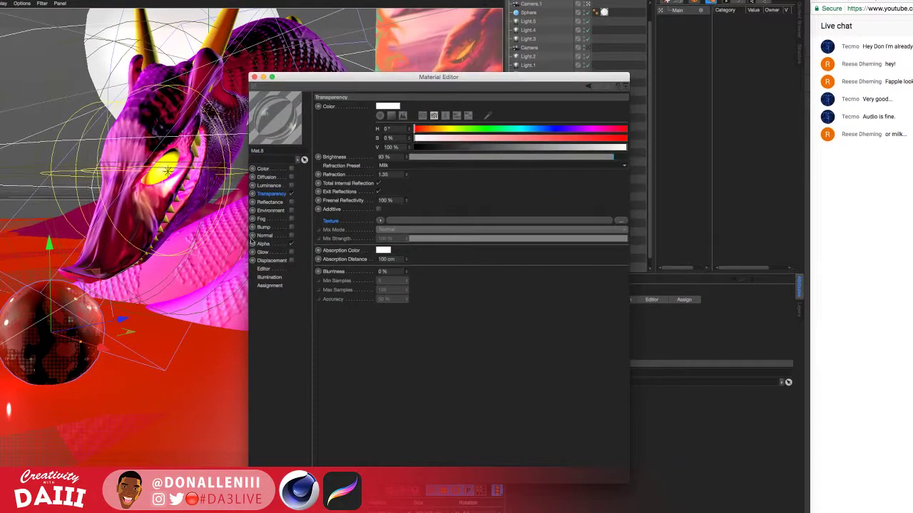
# Step: Open the Noise shader in the Alpha channel and examine its properties
pyautogui.click(263, 244)
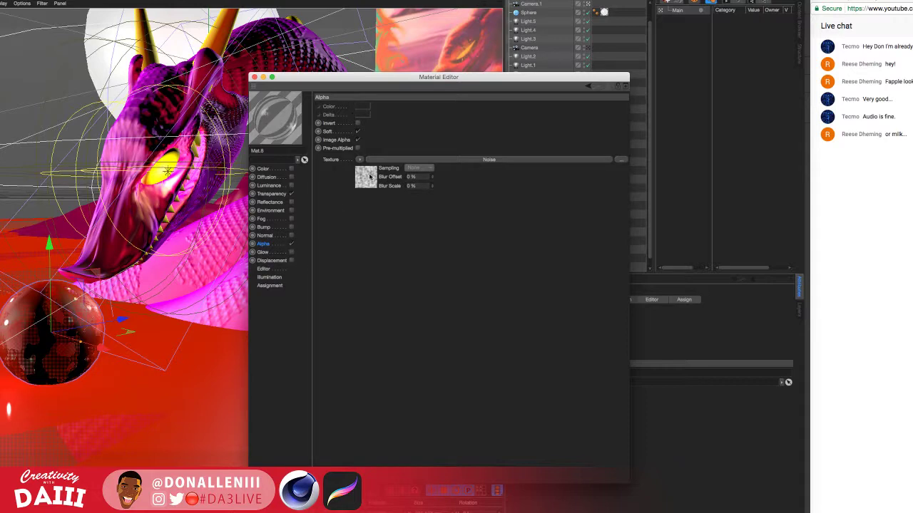
pyautogui.click(368, 176)
pyautogui.click(264, 245)
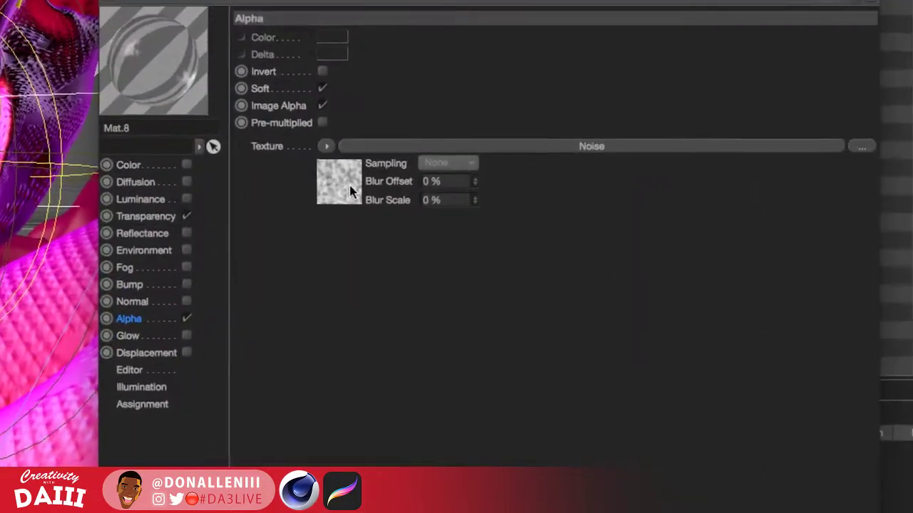
pyautogui.click(366, 187)
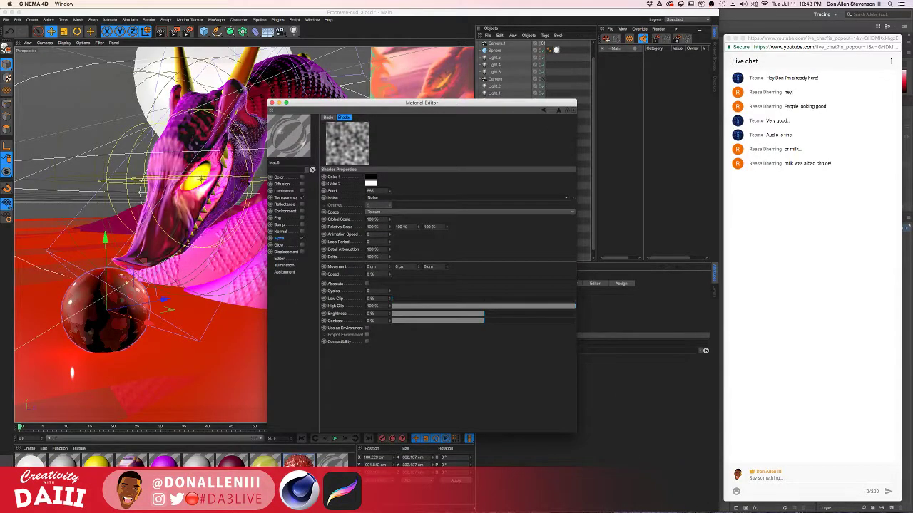
# Step: Set the Transparency channel's refraction preset to Diamond and close the Material Editor
pyautogui.click(285, 197)
pyautogui.click(399, 172)
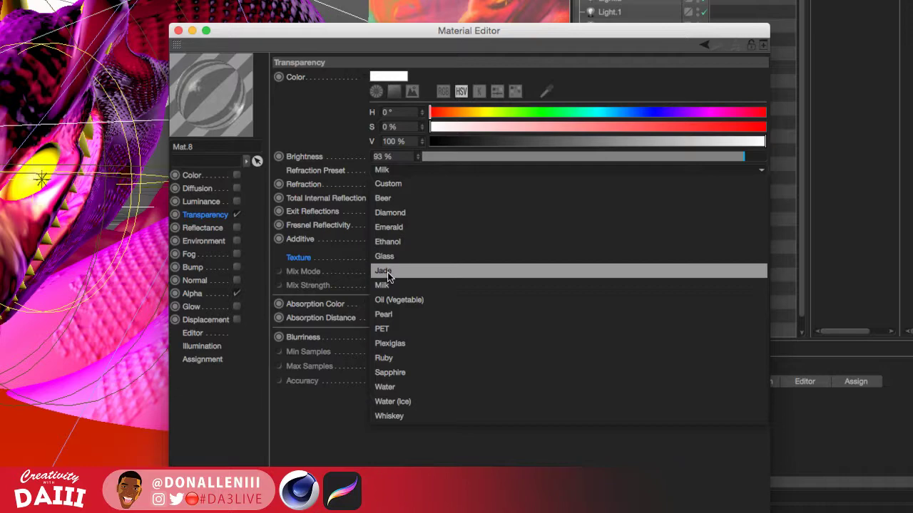
pyautogui.click(395, 213)
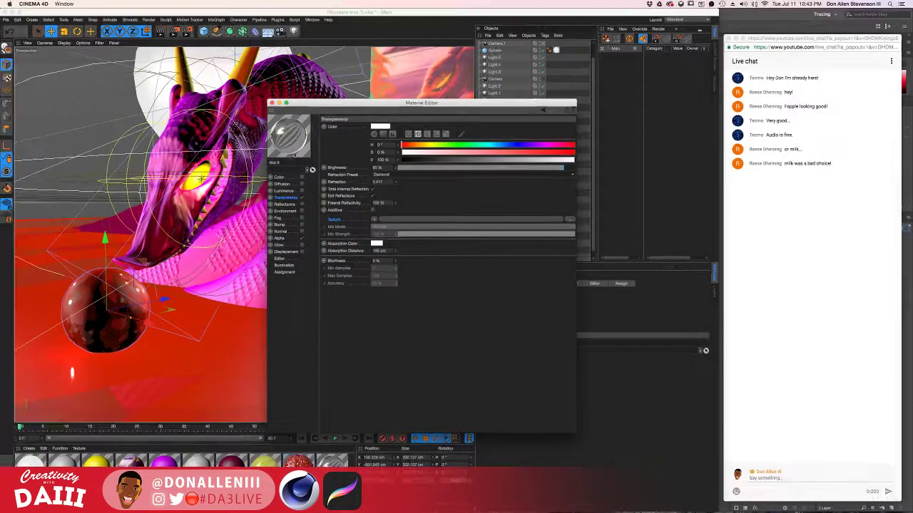
pyautogui.click(271, 102)
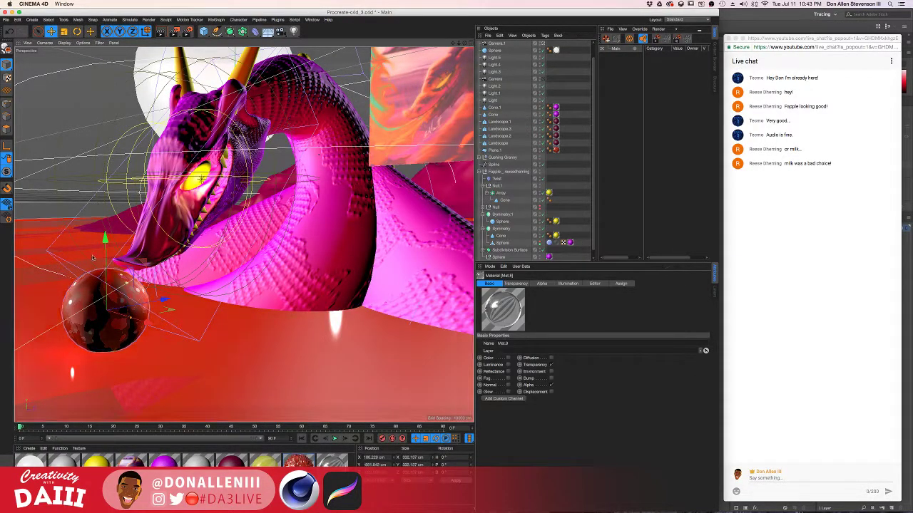
# Step: Delete the red material tag from Sphere.1 and apply the transparent Mat.8 material to the sphere instead
pyautogui.click(404, 207)
pyautogui.scroll(2, 549, 150)
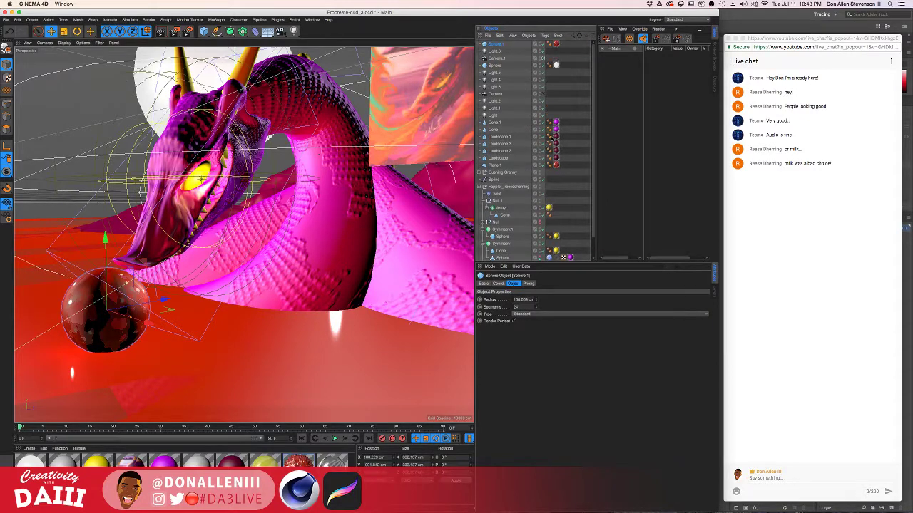
pyautogui.click(555, 44)
pyautogui.press('Delete')
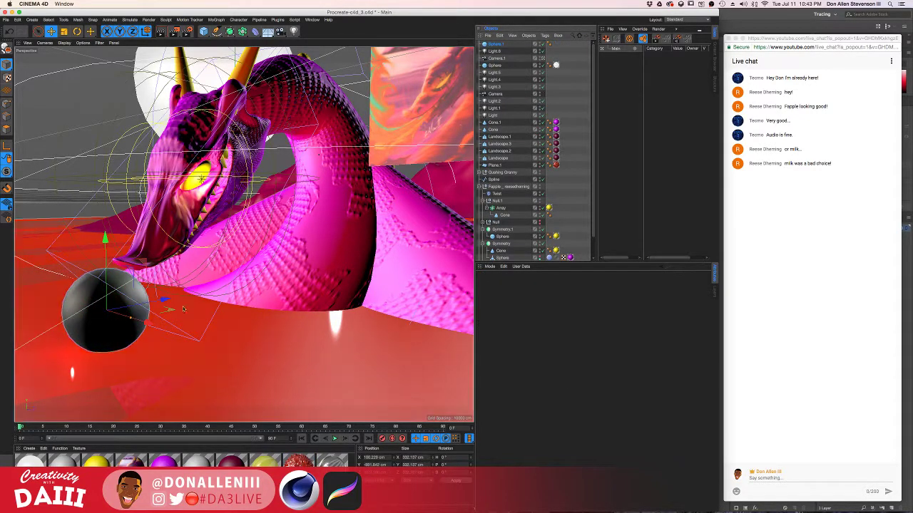
pyautogui.moveTo(333, 462); pyautogui.dragTo(165, 240)
# Step: Render the view close up on the sphere to examine the Diamond refraction
pyautogui.scroll(5, 106, 312)
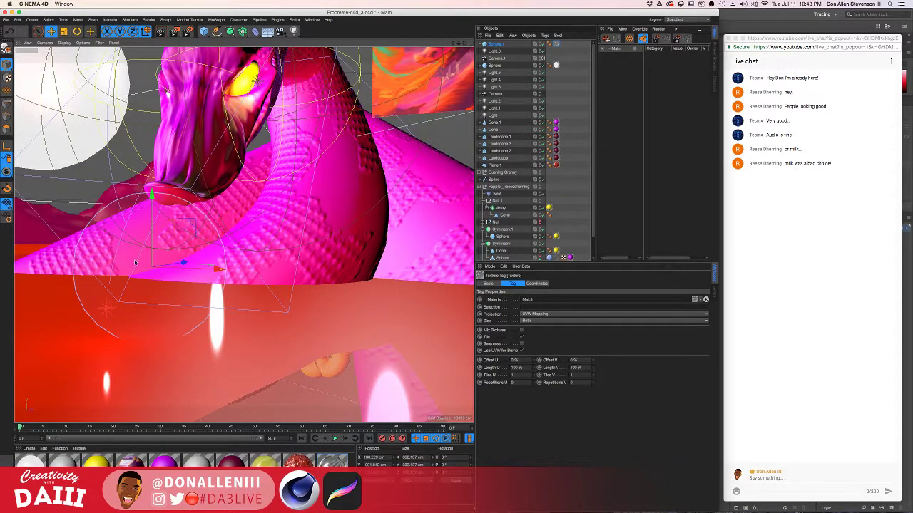
pyautogui.click(159, 339)
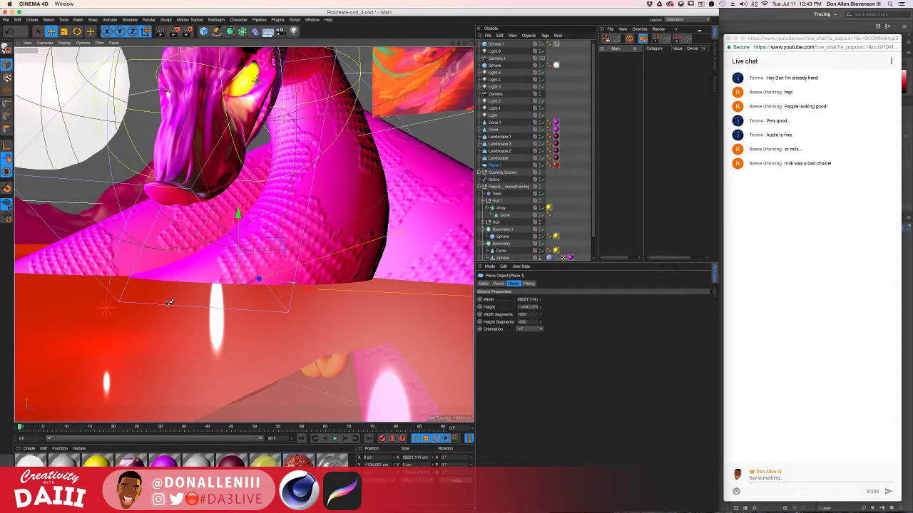
pyautogui.press('super+r')
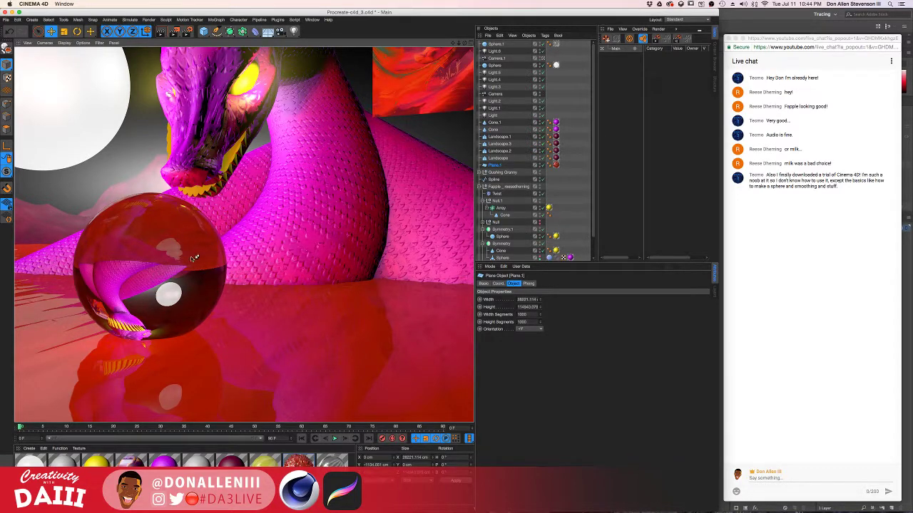
pyautogui.click(174, 245)
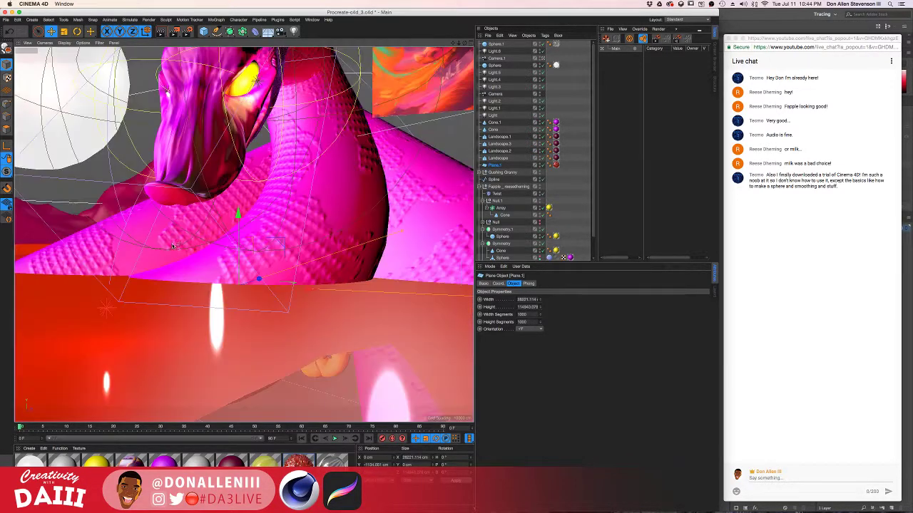
# Step: Reopen Mat.8, enable its Color channel with an orange color and set the Transparency brightness to 43 %
pyautogui.keyDown('alt'); pyautogui.moveTo(172, 204); pyautogui.dragTo(211, 204); pyautogui.keyUp('alt')
pyautogui.click(153, 299)
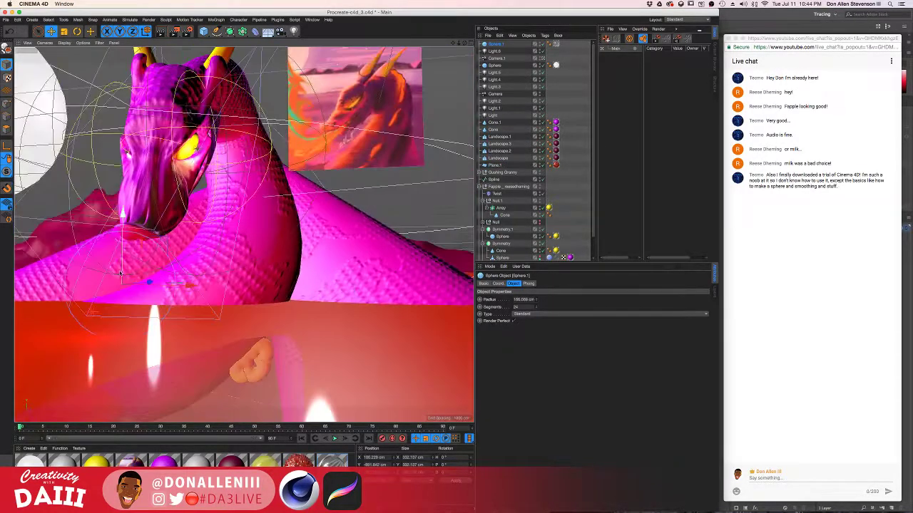
pyautogui.doubleClick(332, 462)
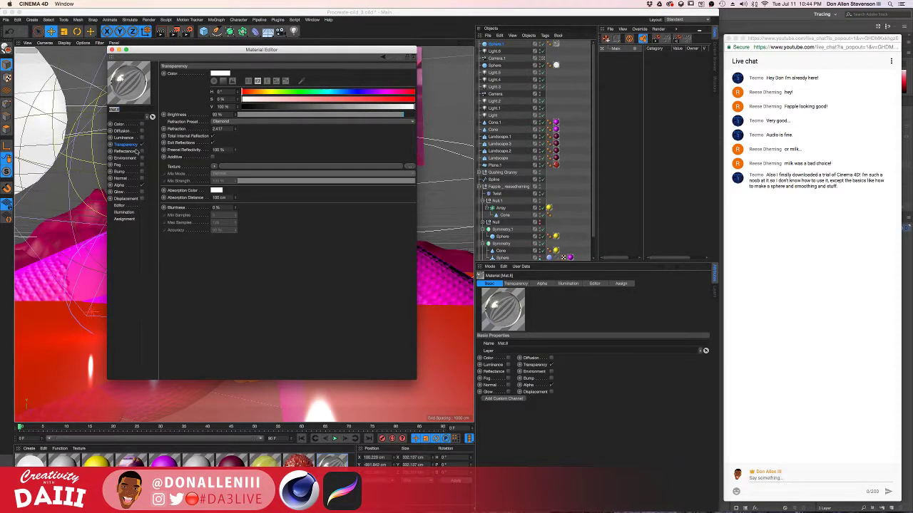
pyautogui.click(140, 124)
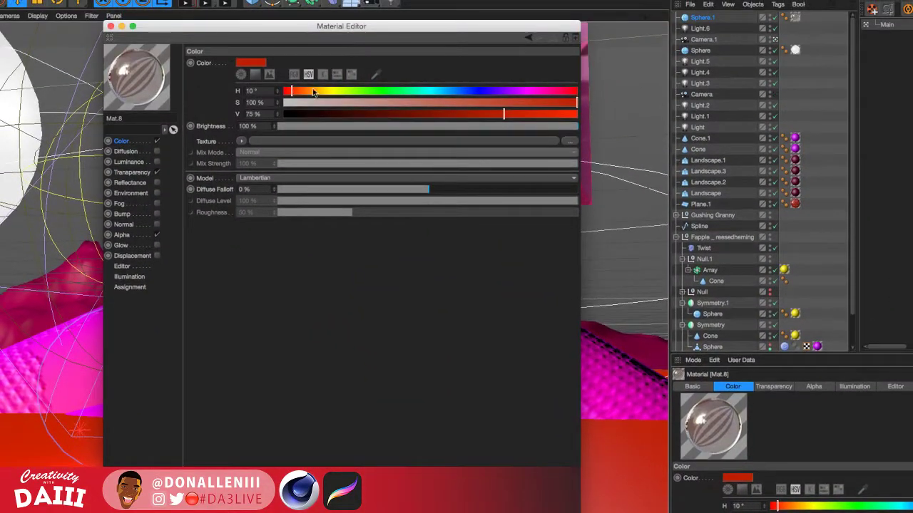
pyautogui.click(307, 13)
pyautogui.moveTo(474, 116); pyautogui.dragTo(434, 129)
pyautogui.click(132, 172)
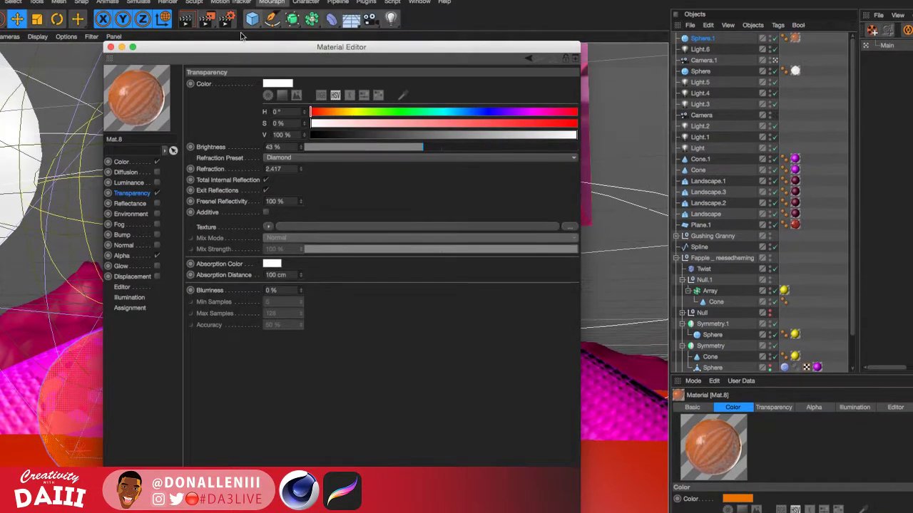
# Step: Examine the semi-transparent orange sphere from several angles and review the material's Color and Transparency channels
pyautogui.moveTo(242, 27); pyautogui.dragTo(364, 45)
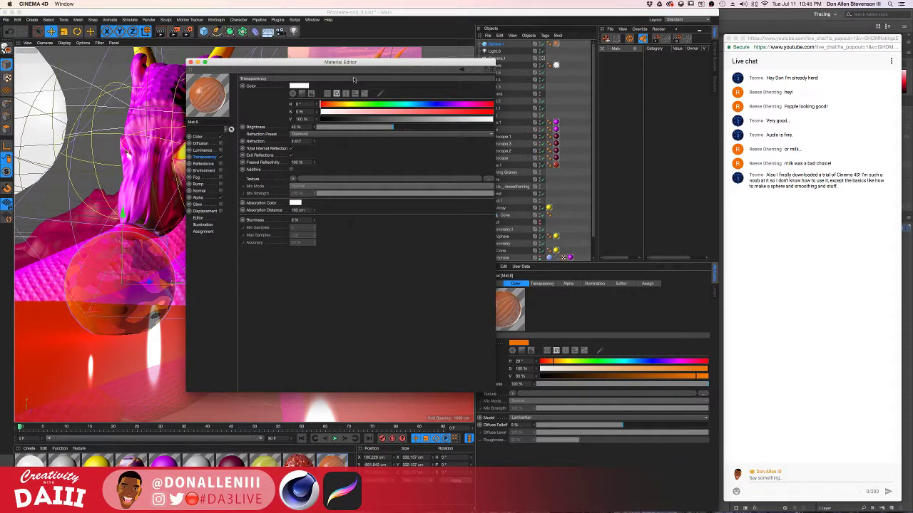
pyautogui.moveTo(324, 62); pyautogui.dragTo(289, 120)
pyautogui.moveTo(154, 278)
pyautogui.keyDown('alt'); pyautogui.mouseDown()
pyautogui.moveTo(98, 367)
pyautogui.moveTo(65, 289)
pyautogui.moveTo(110, 204)
pyautogui.moveTo(171, 264)
pyautogui.moveTo(158, 276)
pyautogui.moveTo(157, 261)
pyautogui.moveTo(166, 283)
pyautogui.moveTo(141, 280)
pyautogui.mouseUp(); pyautogui.keyUp('alt')
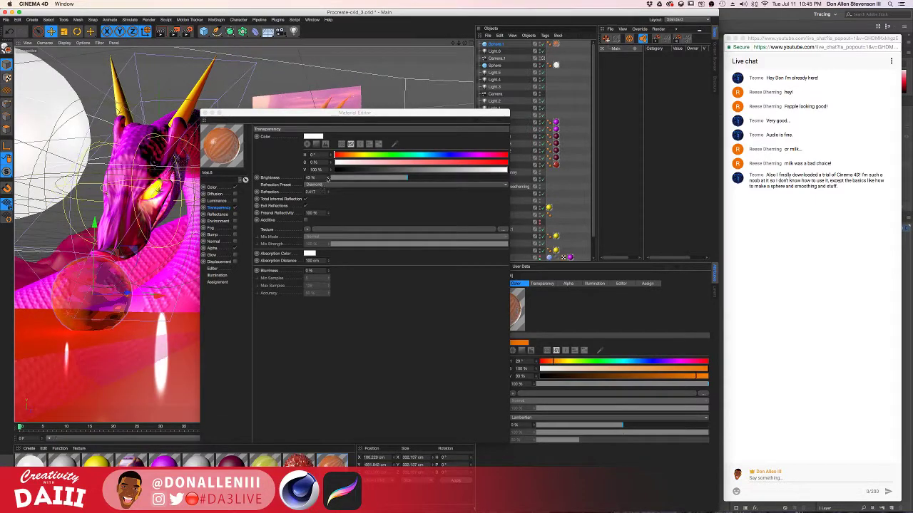
pyautogui.moveTo(323, 119); pyautogui.dragTo(338, 93)
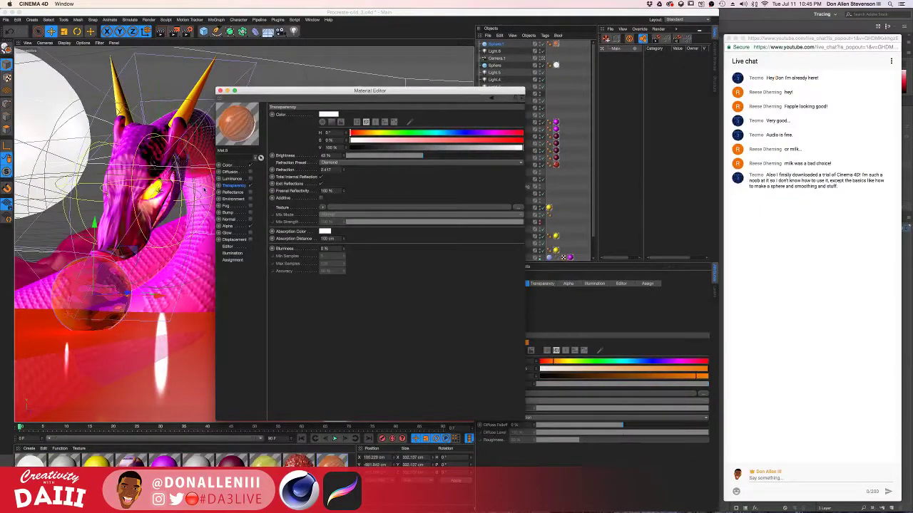
pyautogui.keyDown('alt'); pyautogui.moveTo(204, 189); pyautogui.dragTo(260, 169); pyautogui.keyUp('alt')
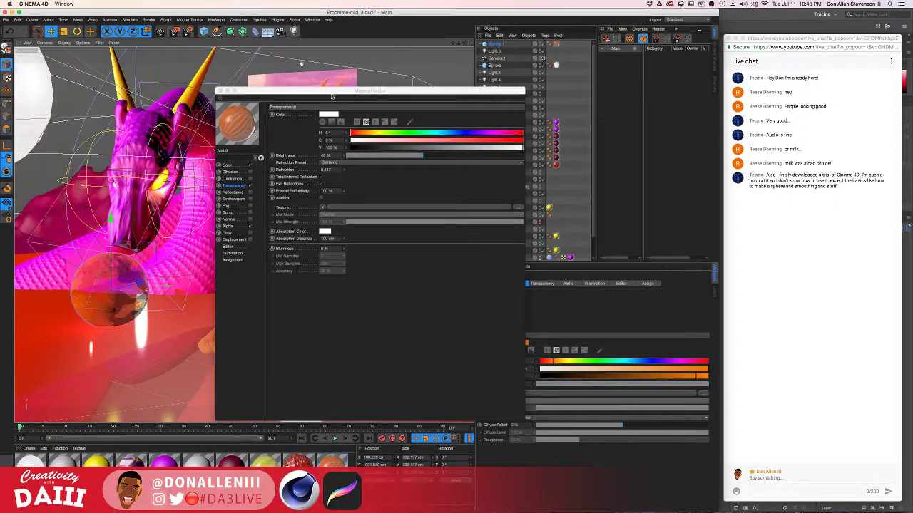
pyautogui.moveTo(331, 95); pyautogui.dragTo(316, 81)
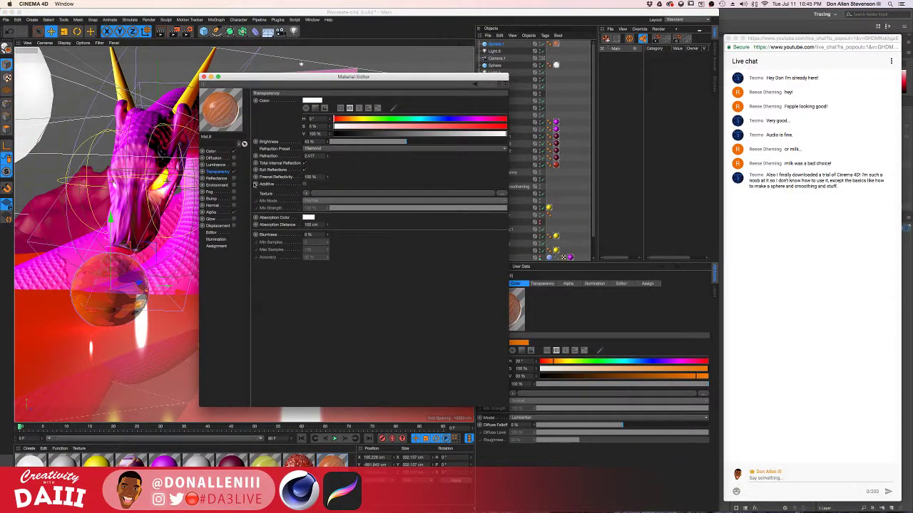
pyautogui.click(211, 152)
pyautogui.click(218, 173)
pyautogui.moveTo(353, 76); pyautogui.dragTo(390, 63)
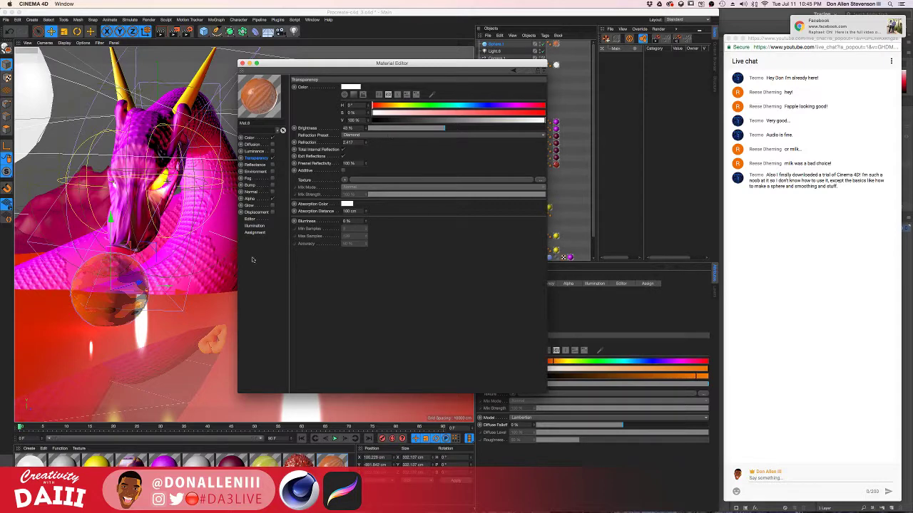
# Step: Open the Alpha channel's Noise shader and set its noise type to Electric
pyautogui.click(251, 198)
pyautogui.click(325, 149)
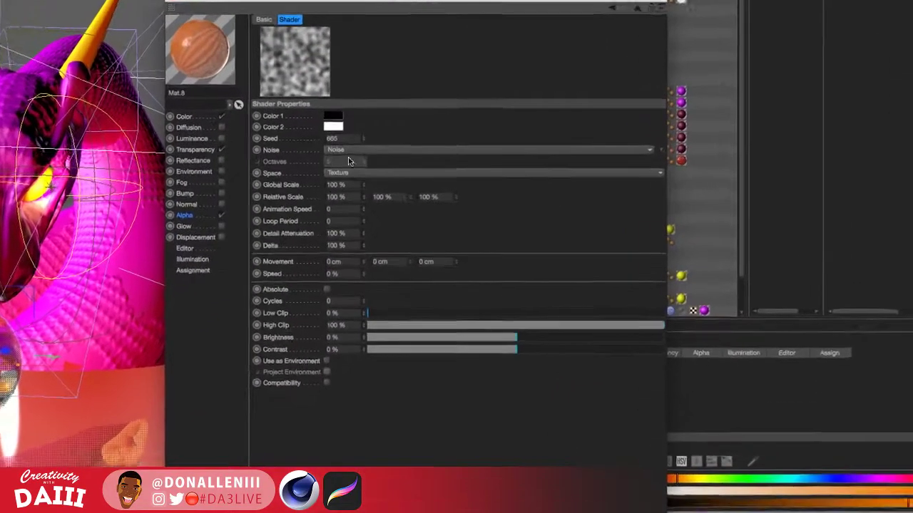
pyautogui.click(352, 158)
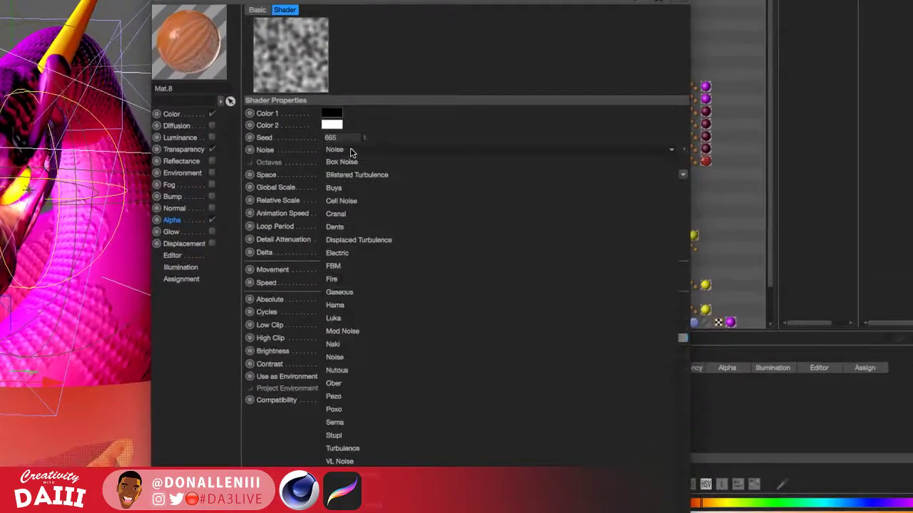
pyautogui.click(348, 213)
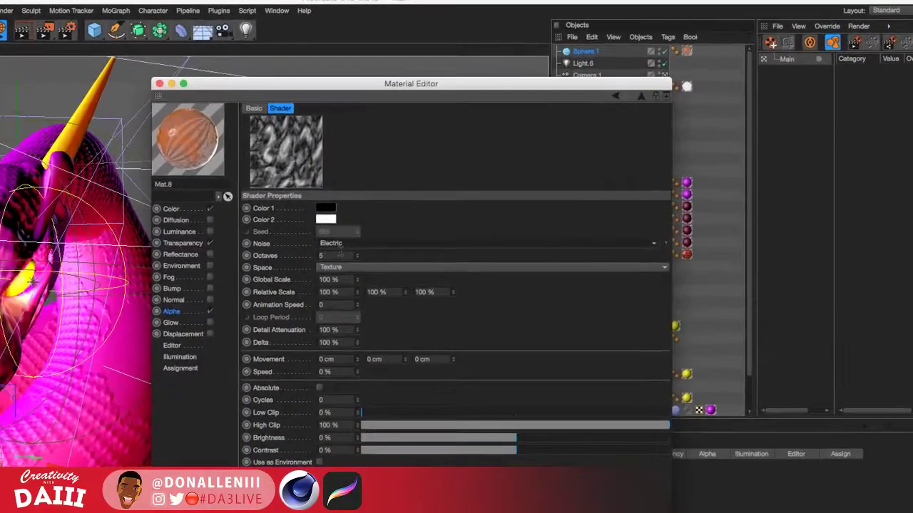
# Step: Change the Alpha channel shader's noise type to Gaseous
pyautogui.click(324, 267)
pyautogui.click(322, 268)
pyautogui.click(331, 243)
pyautogui.click(335, 382)
pyautogui.click(397, 266)
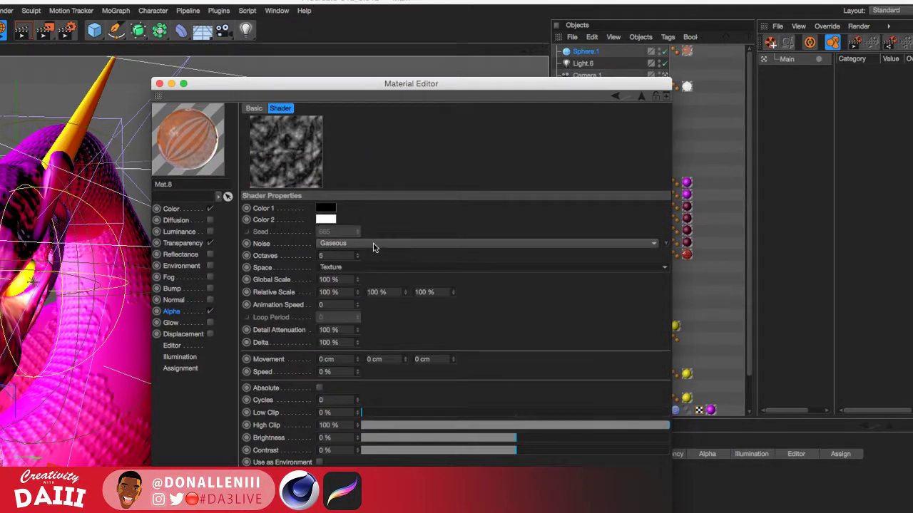
# Step: Try the Luka, Naki and Cranal noise types on the Alpha channel's Noise shader
pyautogui.click(373, 245)
pyautogui.click(343, 405)
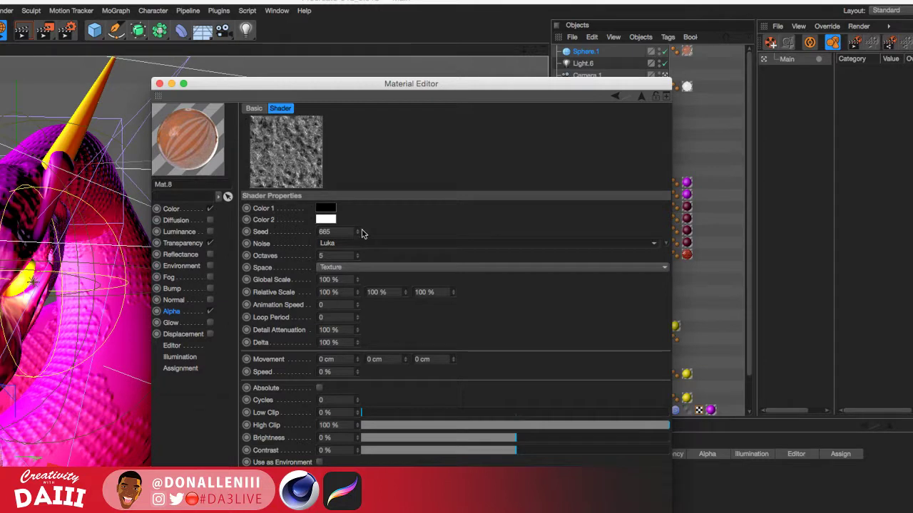
pyautogui.click(356, 243)
pyautogui.click(336, 430)
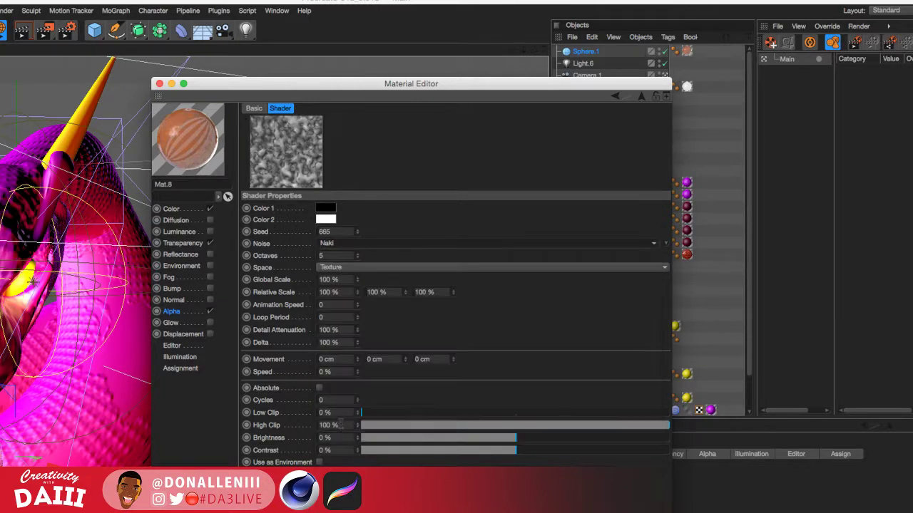
pyautogui.click(362, 244)
pyautogui.click(342, 303)
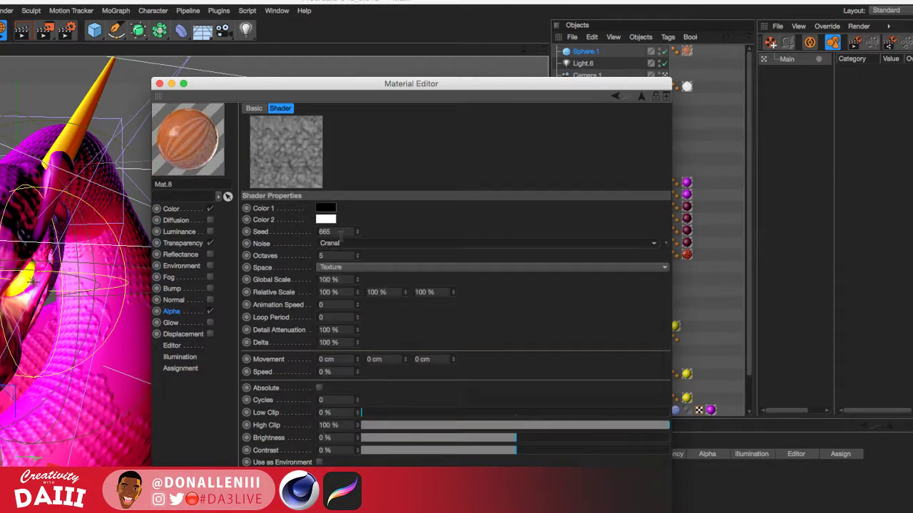
# Step: Set the Alpha shader's noise type to Electric and raise its global scale to about 219 %
pyautogui.click(357, 241)
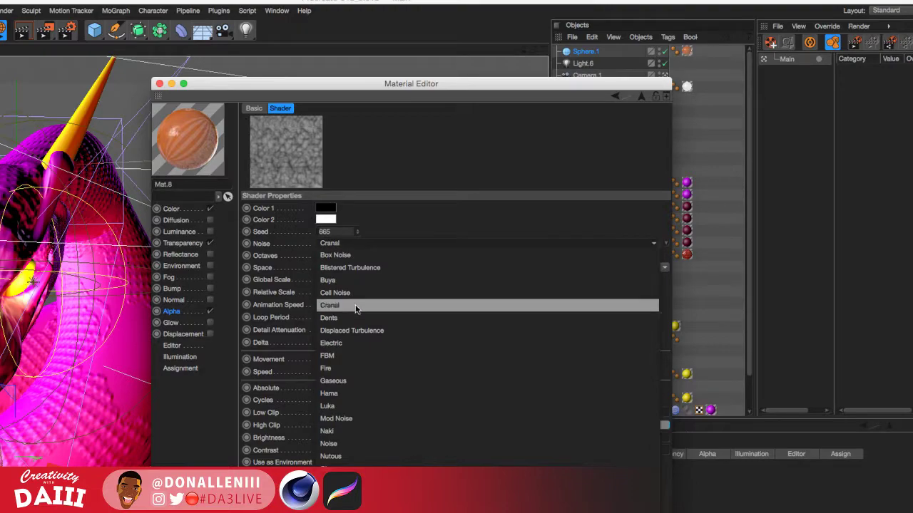
pyautogui.click(336, 343)
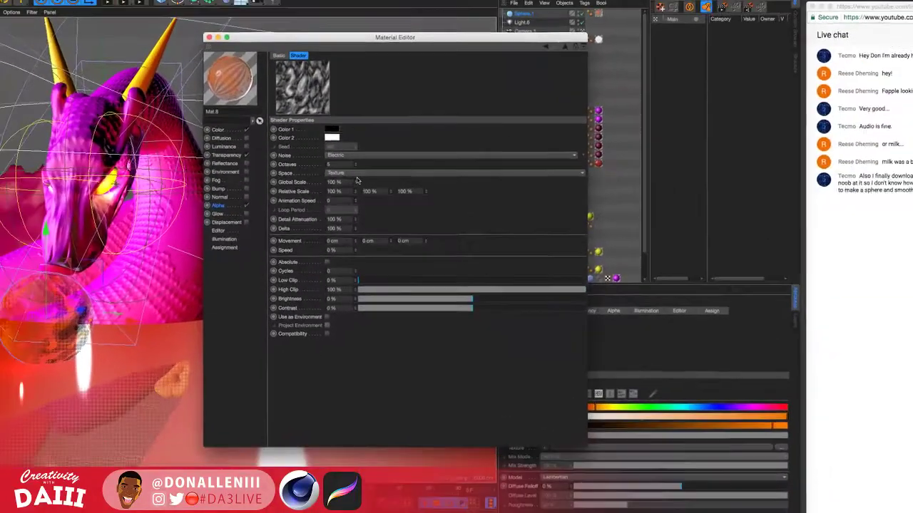
pyautogui.moveTo(359, 180); pyautogui.dragTo(356, 188)
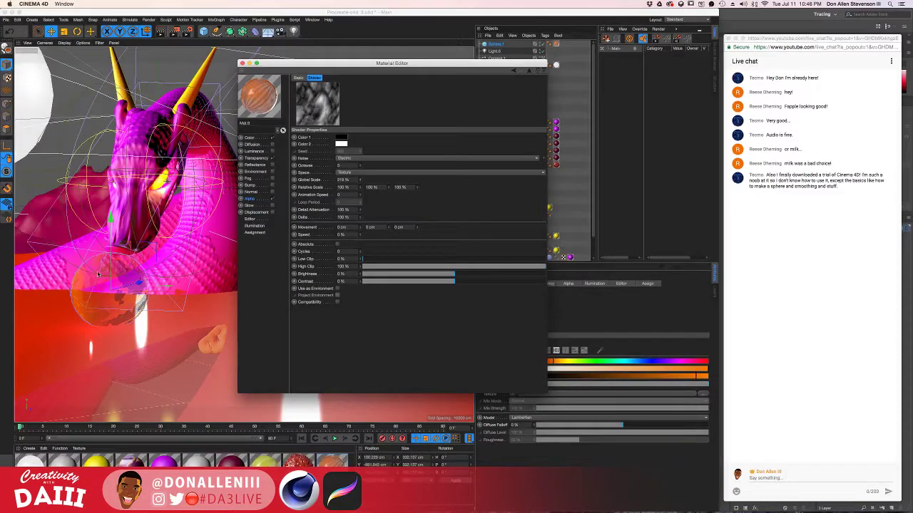
# Step: Preview the textured sphere in a viewport render and close the Material Editor
pyautogui.click(33, 298)
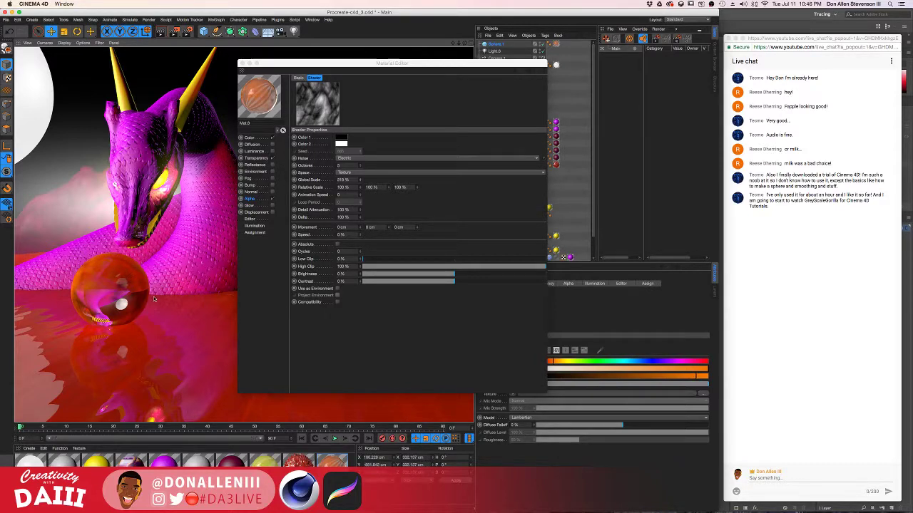
pyautogui.click(113, 294)
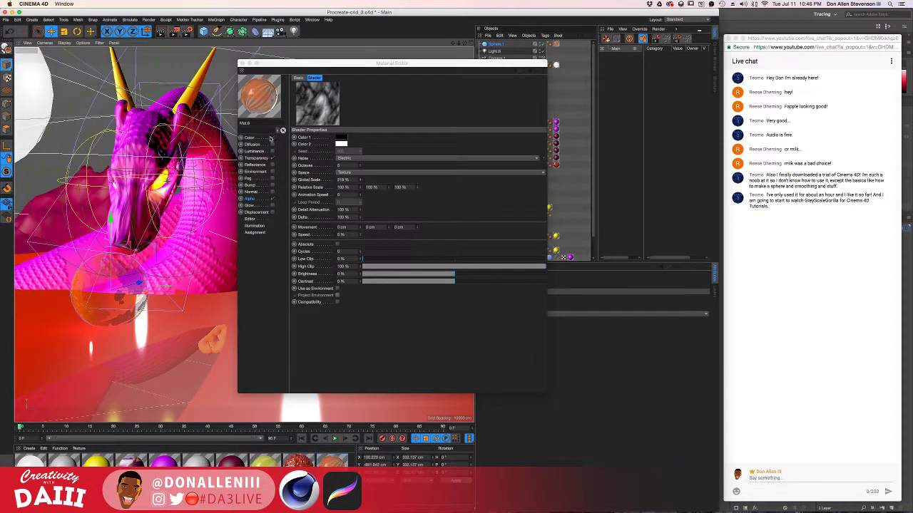
pyautogui.click(241, 64)
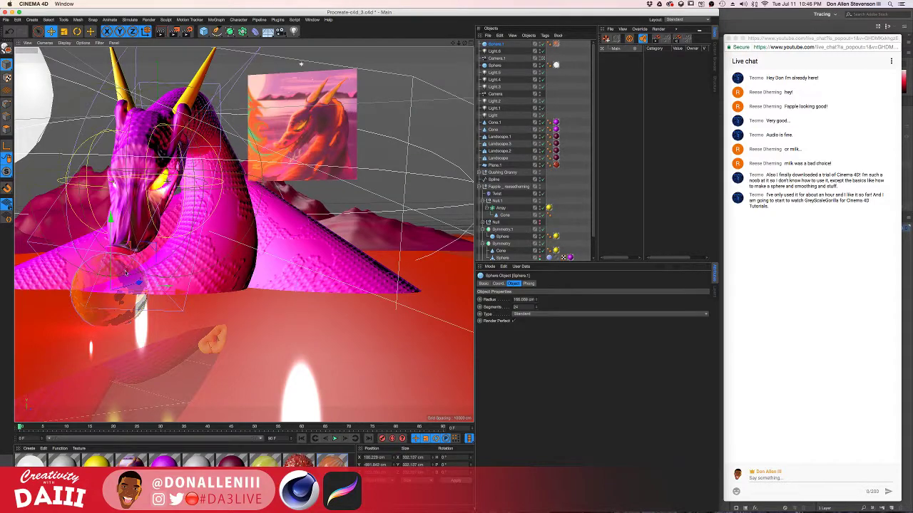
# Step: Add a light to the scene and move it inside the orange sphere beneath the dragon's head
pyautogui.keyDown('alt'); pyautogui.moveTo(214, 229); pyautogui.dragTo(241, 225); pyautogui.keyUp('alt')
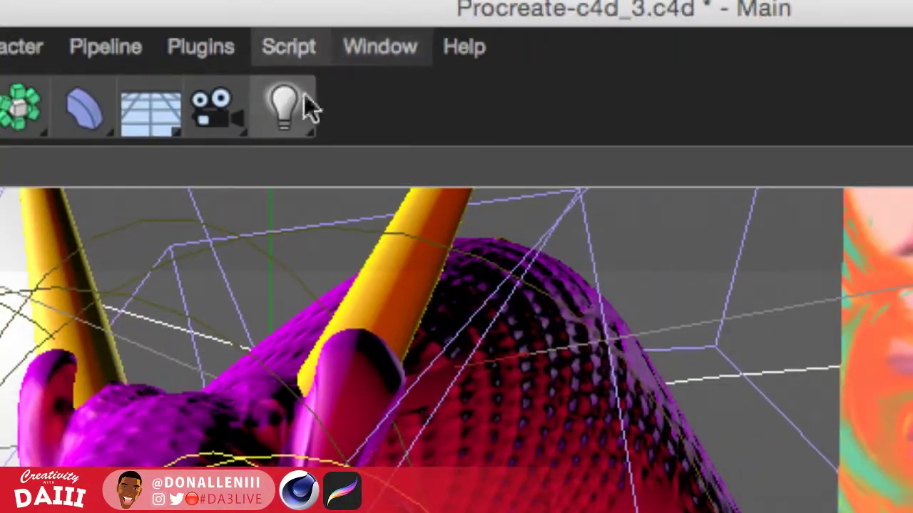
pyautogui.click(304, 99)
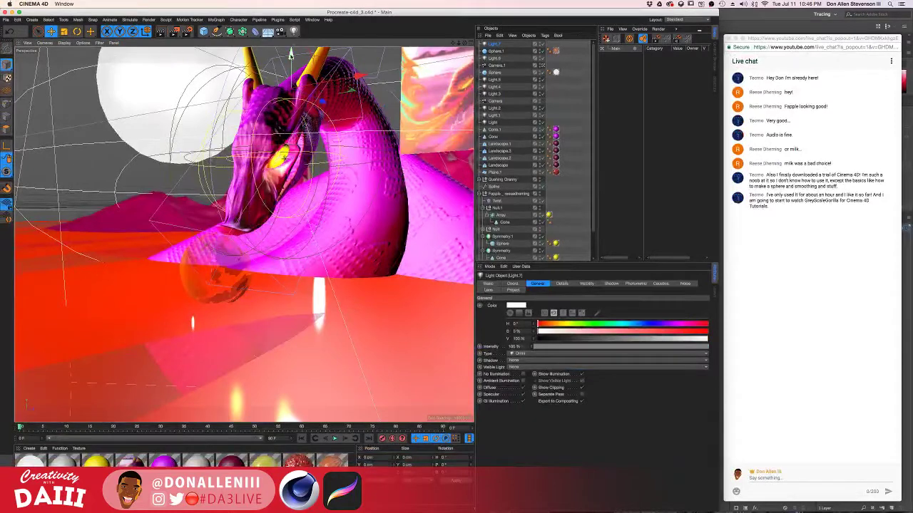
pyautogui.moveTo(290, 53); pyautogui.dragTo(282, 147)
pyautogui.moveTo(323, 184); pyautogui.dragTo(208, 201)
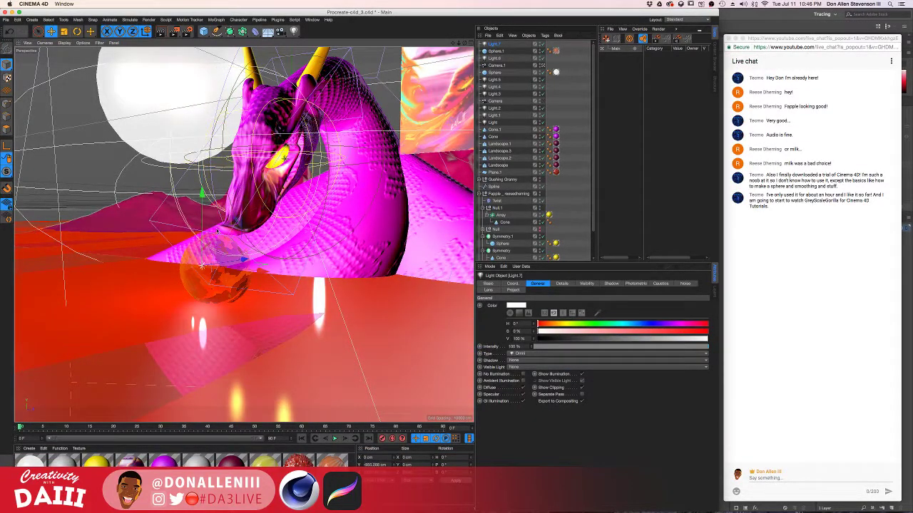
pyautogui.scroll(12, 214, 265)
pyautogui.keyDown('alt'); pyautogui.moveTo(203, 278); pyautogui.dragTo(229, 281); pyautogui.keyUp('alt')
pyautogui.scroll(-12, 230, 282)
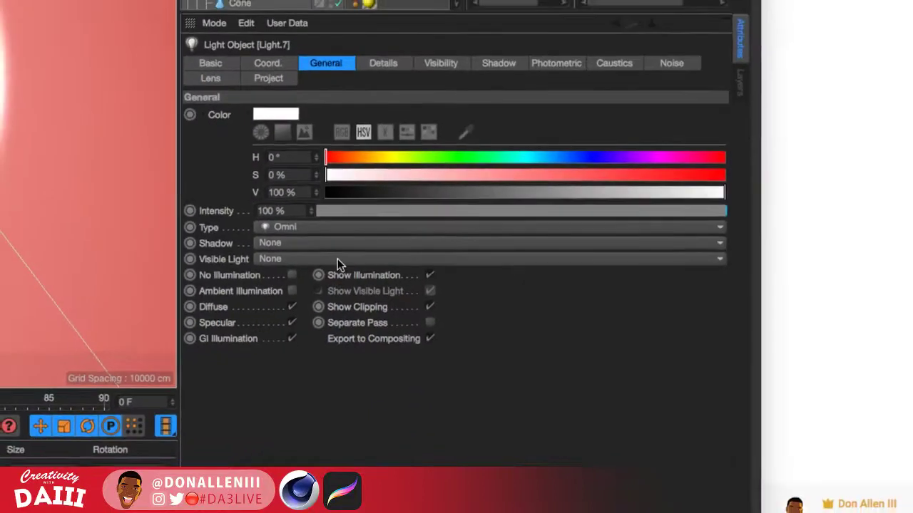
# Step: Set the light's shadow to Shadow Maps (Soft) and its visible light to Volumetric
pyautogui.click(275, 242)
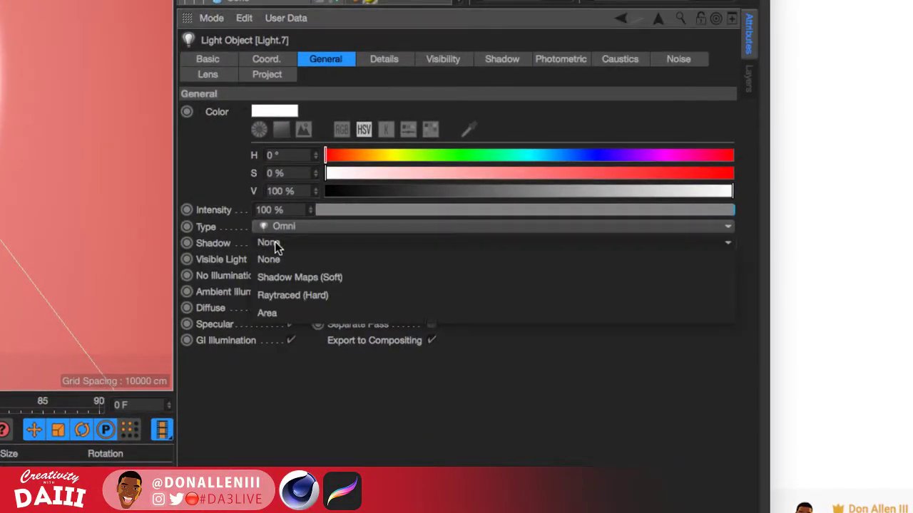
pyautogui.click(329, 279)
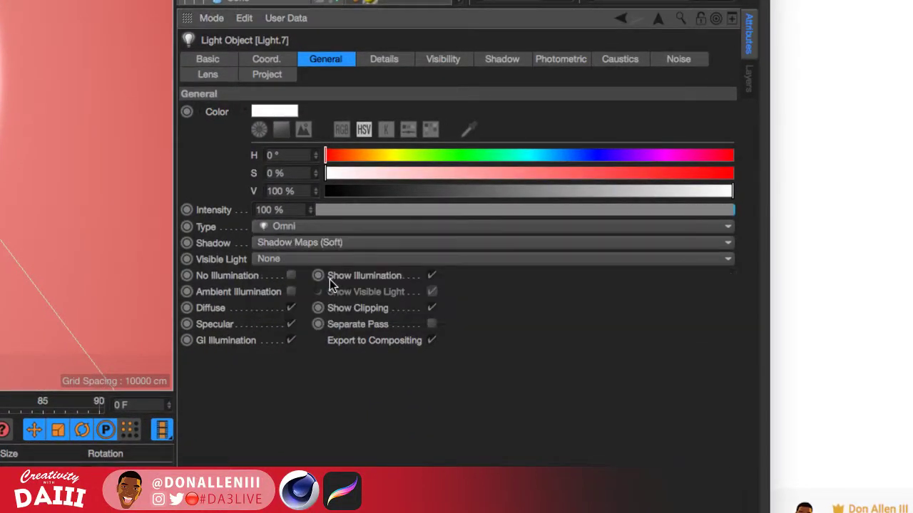
pyautogui.click(277, 261)
pyautogui.click(297, 313)
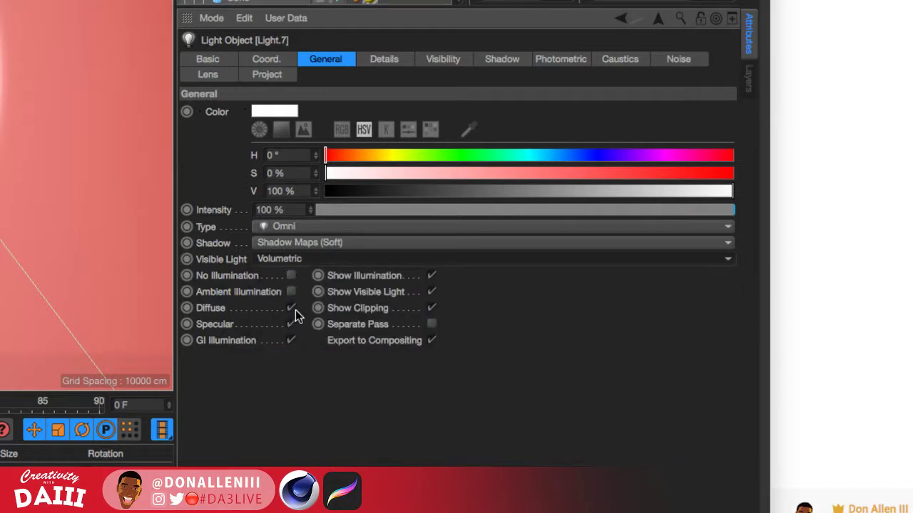
# Step: Tint the light a warm orange with a hue of 34° and a saturation of 41 %
pyautogui.moveTo(354, 151); pyautogui.dragTo(377, 154)
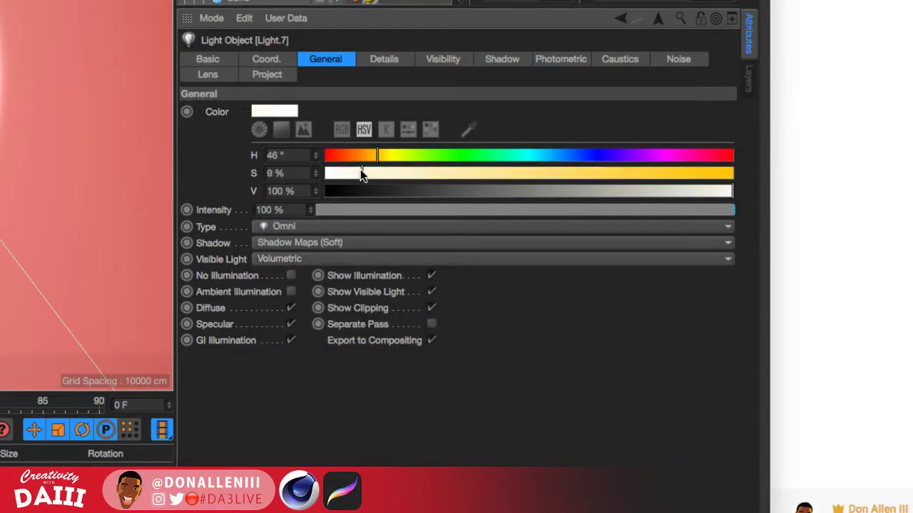
pyautogui.click(363, 162)
pyautogui.moveTo(419, 174); pyautogui.dragTo(471, 174)
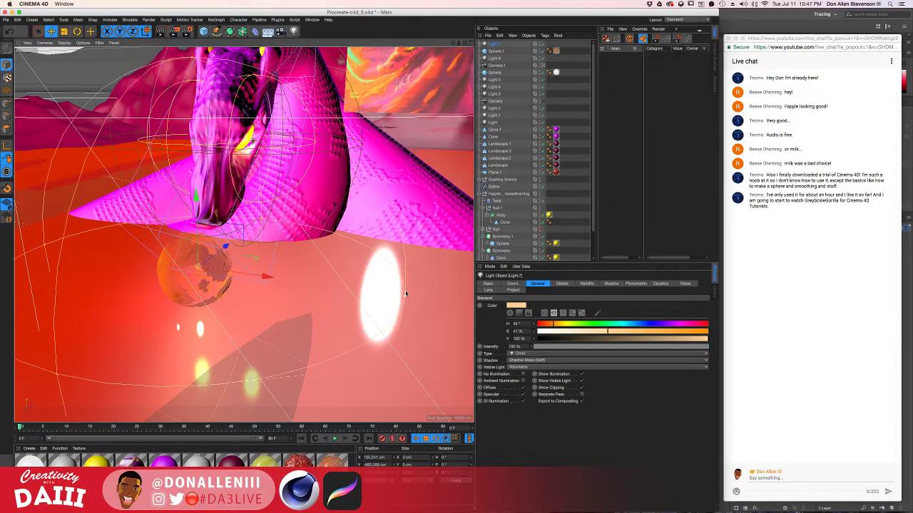
# Step: Disable Ambient Occlusion in the render settings and preview the lit sphere in the viewport
pyautogui.keyDown('alt'); pyautogui.moveTo(214, 161); pyautogui.dragTo(243, 160); pyautogui.keyUp('alt')
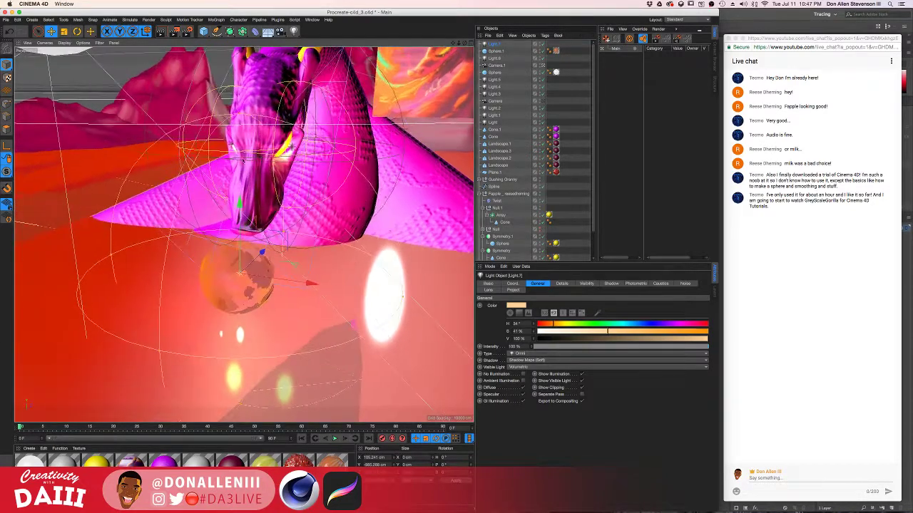
pyautogui.click(187, 32)
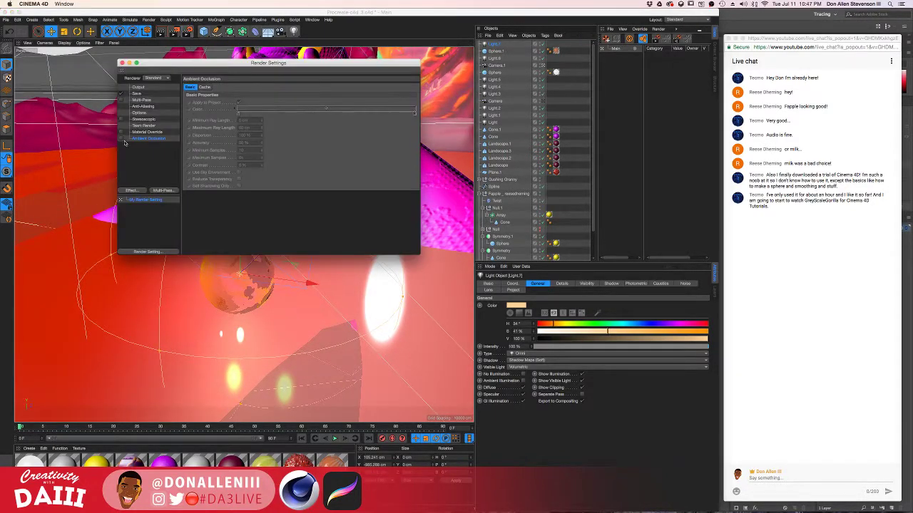
pyautogui.click(122, 62)
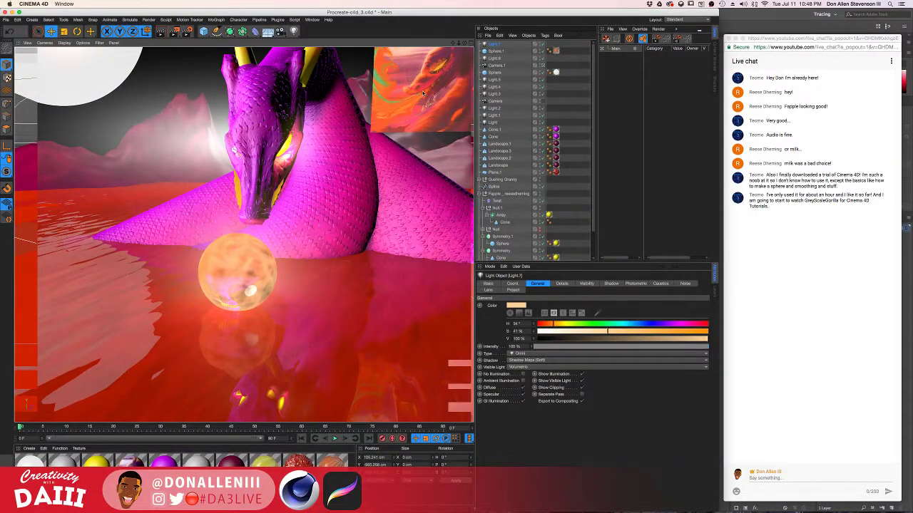
# Step: Examine the reference painting behind the dragon and compare it with the 3D scene around the sphere
pyautogui.keyDown('alt'); pyautogui.moveTo(367, 150); pyautogui.dragTo(388, 117); pyautogui.keyUp('alt')
pyautogui.scroll(5, 388, 118)
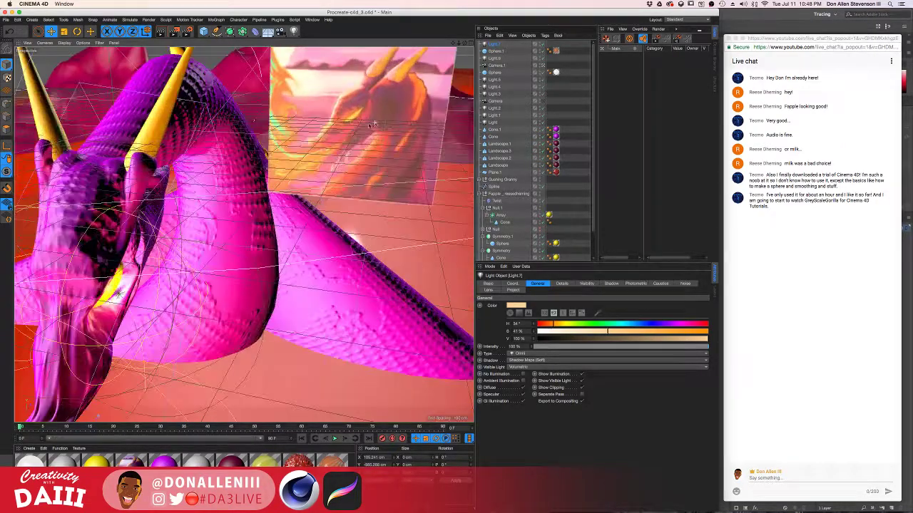
pyautogui.keyDown('alt'); pyautogui.moveTo(389, 118); pyautogui.dragTo(299, 187, button='middle'); pyautogui.keyUp('alt')
pyautogui.keyDown('alt'); pyautogui.moveTo(283, 200); pyautogui.dragTo(330, 186); pyautogui.keyUp('alt')
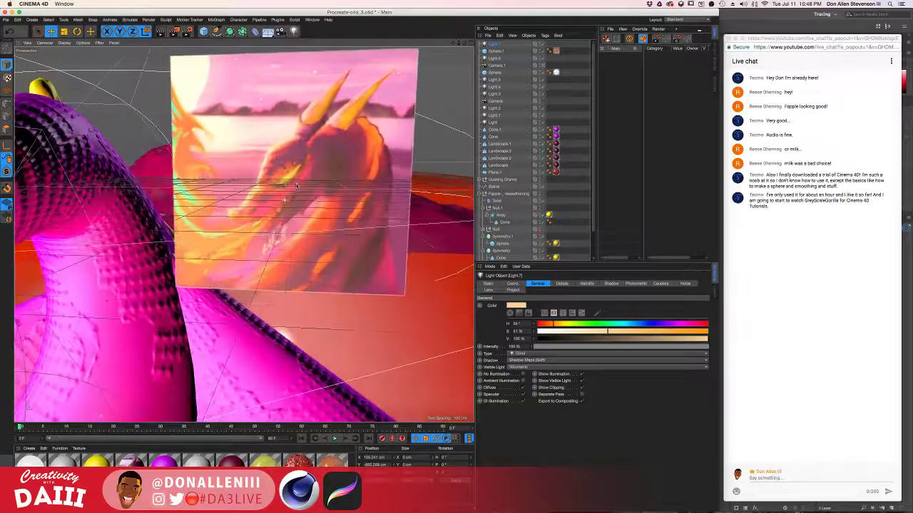
pyautogui.scroll(-8, 285, 206)
pyautogui.keyDown('alt'); pyautogui.moveTo(244, 235); pyautogui.dragTo(204, 267); pyautogui.keyUp('alt')
pyautogui.scroll(8, 204, 266)
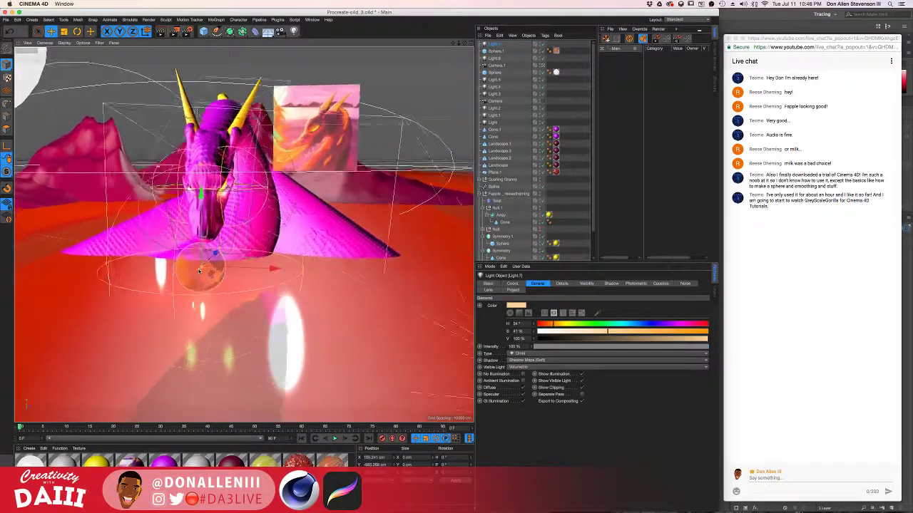
# Step: Group Light.7 and Sphere.1 under one null object
pyautogui.click(497, 51)
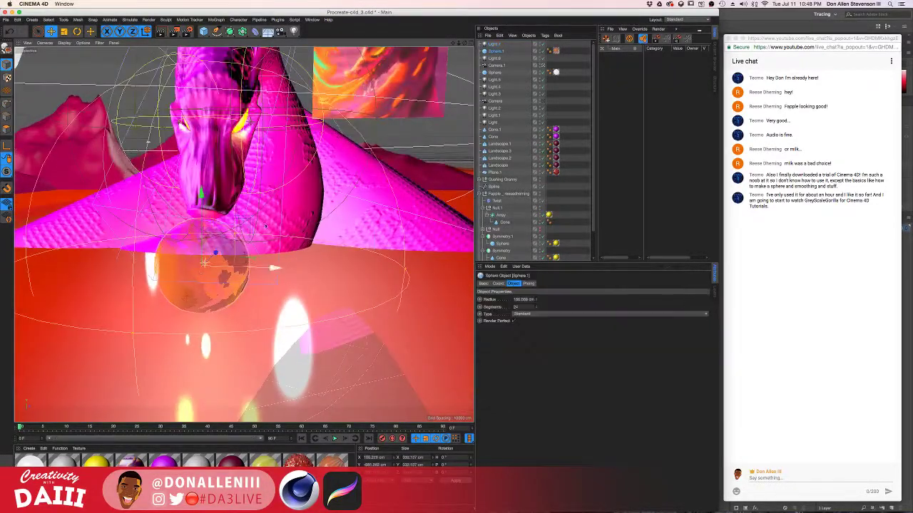
pyautogui.click(494, 43)
pyautogui.keyDown('shift'); pyautogui.click(490, 52); pyautogui.keyUp('shift')
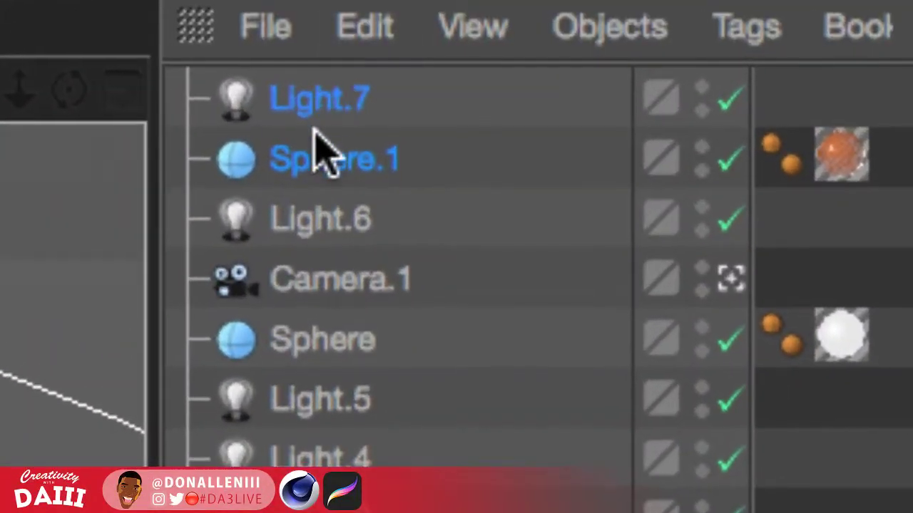
pyautogui.rightClick(356, 157)
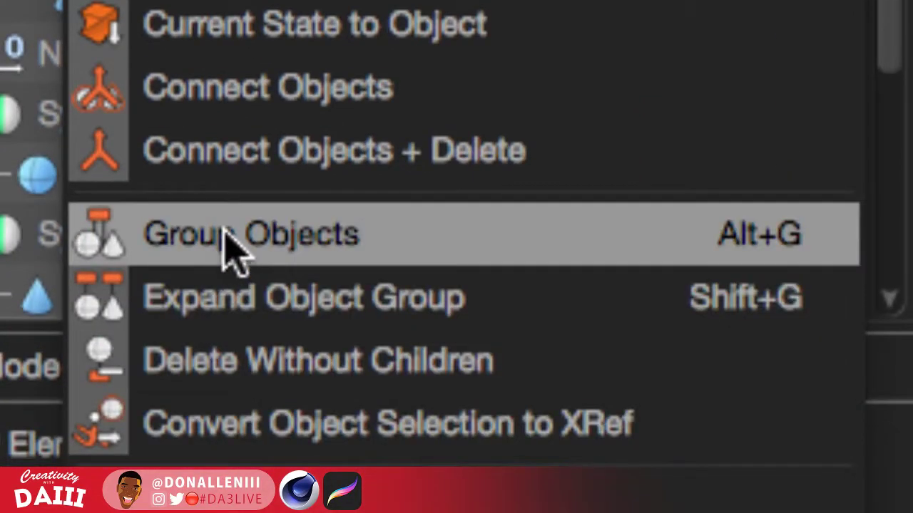
pyautogui.click(273, 250)
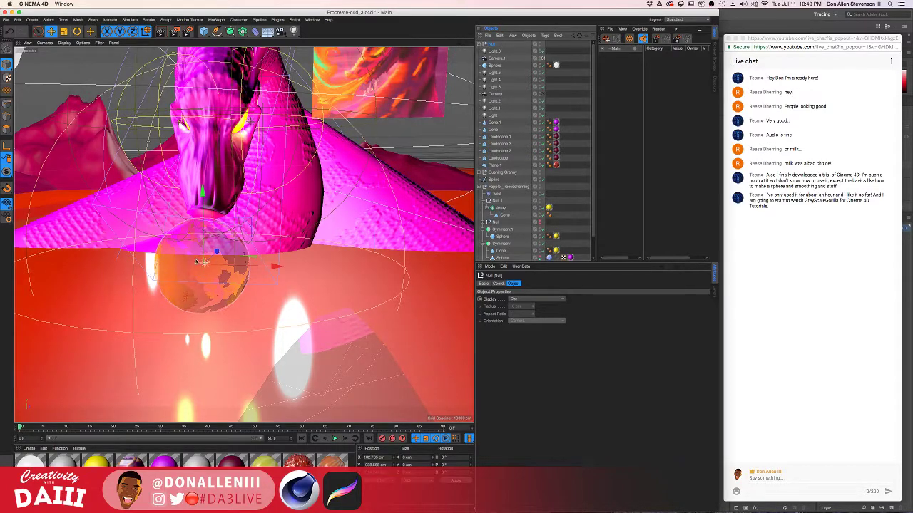
# Step: Expand the new null group in the object hierarchy and select Sphere.1 inside it
pyautogui.keyDown('alt'); pyautogui.moveTo(205, 223); pyautogui.dragTo(173, 230); pyautogui.keyUp('alt')
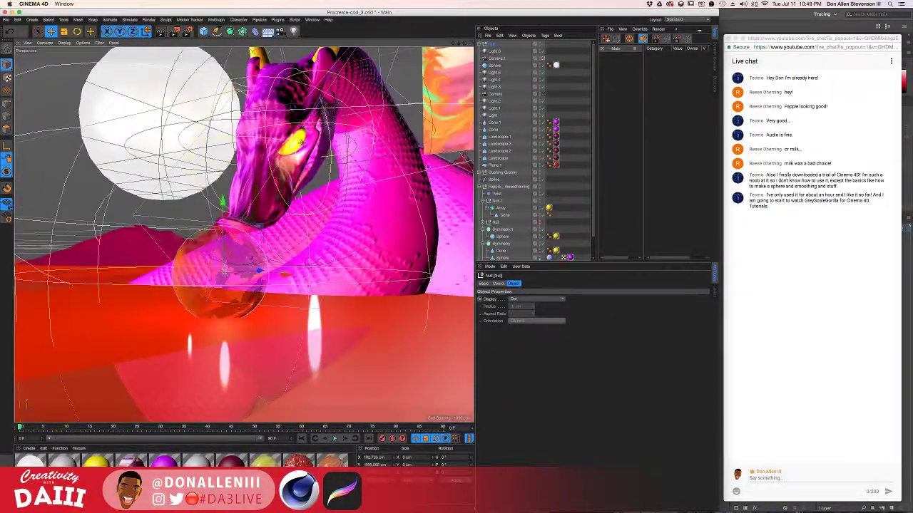
pyautogui.click(479, 44)
pyautogui.click(479, 45)
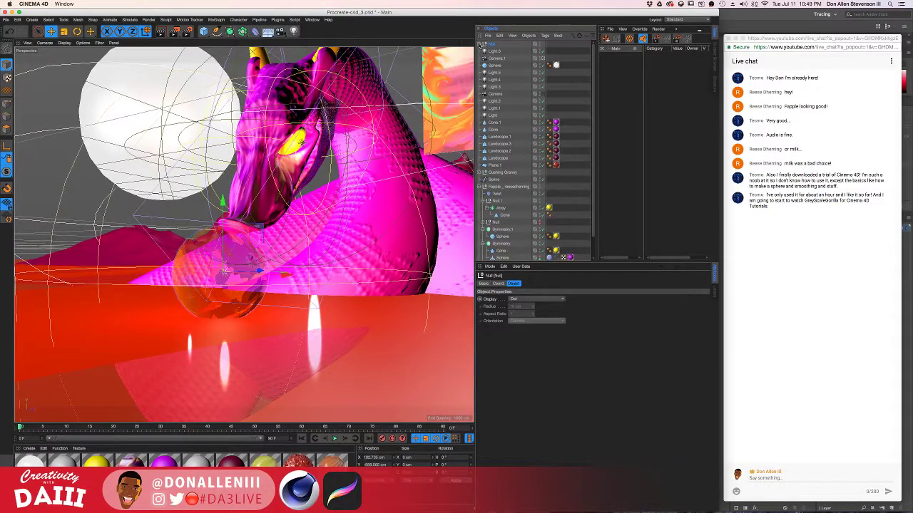
pyautogui.click(480, 45)
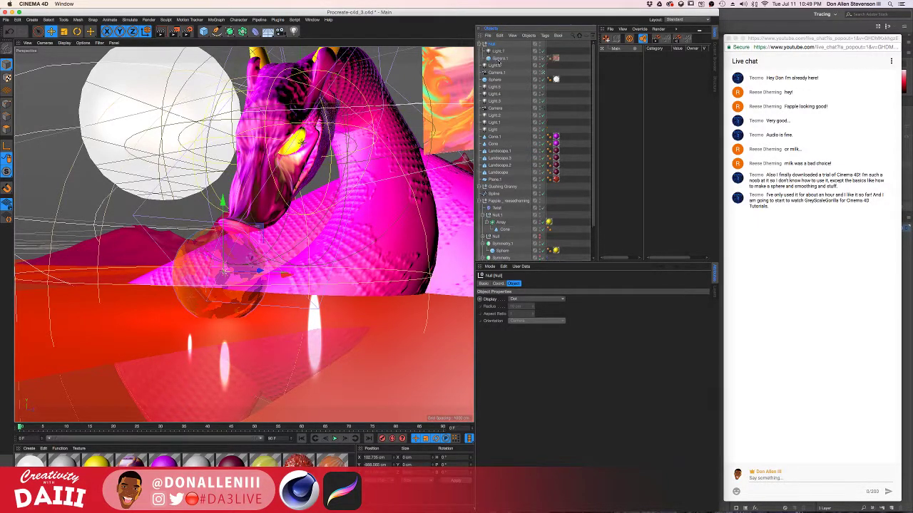
pyautogui.click(272, 264)
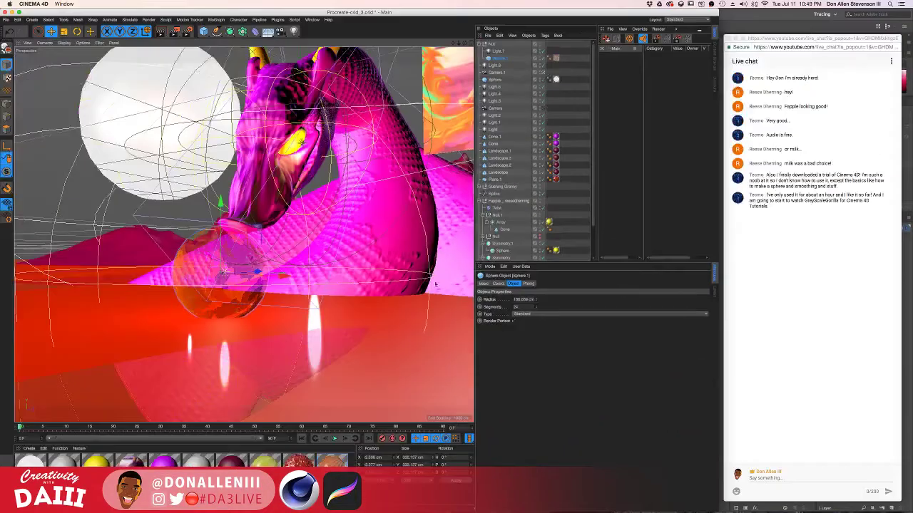
# Step: Switch the viewport display to Gouraud Shading (Lines) for a close view of the sphere's mesh
pyautogui.keyDown('alt'); pyautogui.moveTo(244, 248); pyautogui.dragTo(313, 262); pyautogui.keyUp('alt')
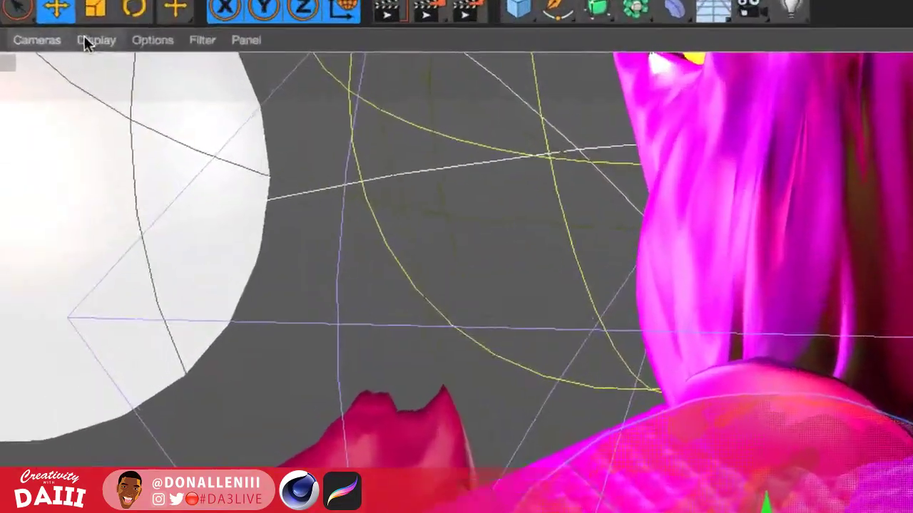
pyautogui.click(64, 43)
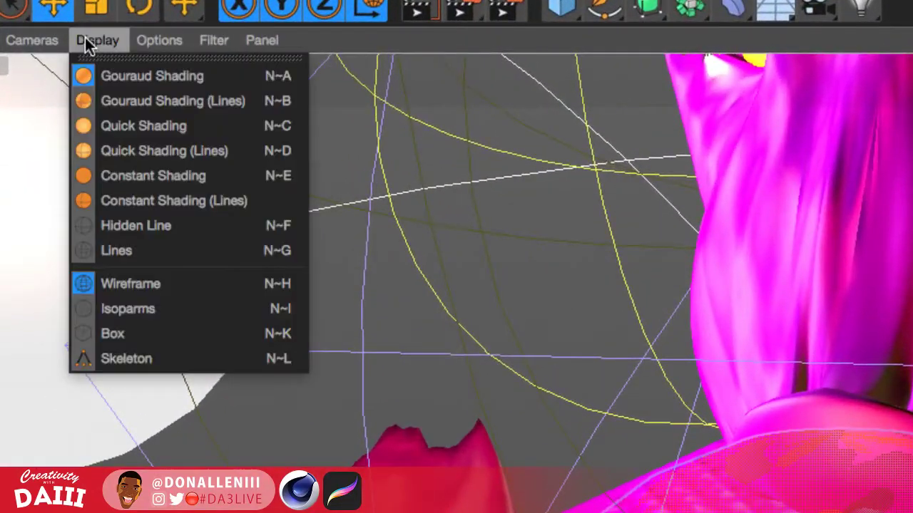
pyautogui.click(161, 103)
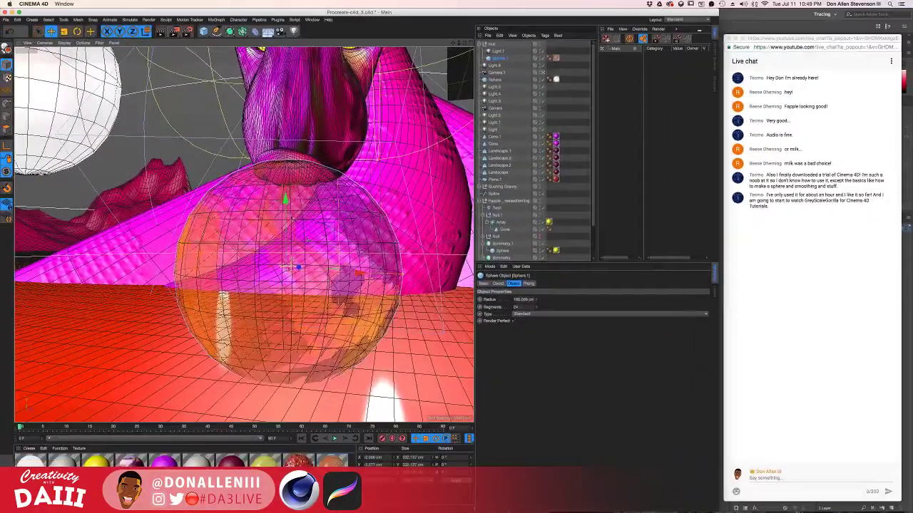
# Step: Raise the segments of Sphere.1 to about 191 and check its denser mesh up close
pyautogui.keyDown('alt'); pyautogui.moveTo(274, 242); pyautogui.dragTo(233, 214); pyautogui.keyUp('alt')
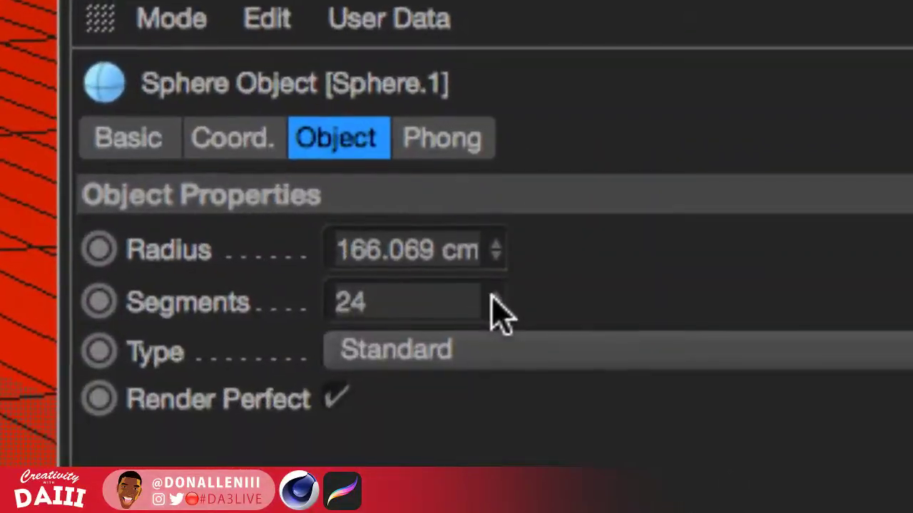
pyautogui.moveTo(494, 298); pyautogui.dragTo(478, 302)
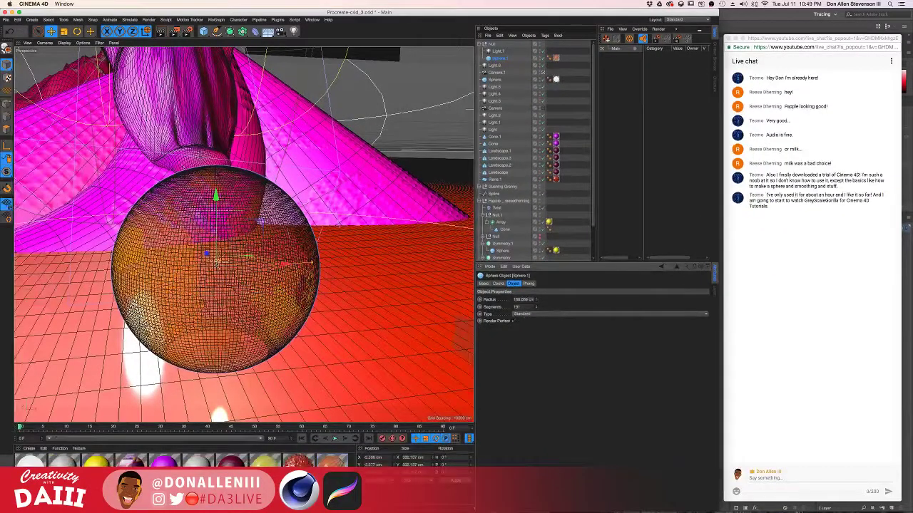
pyautogui.scroll(3, 217, 261)
pyautogui.scroll(2, 204, 240)
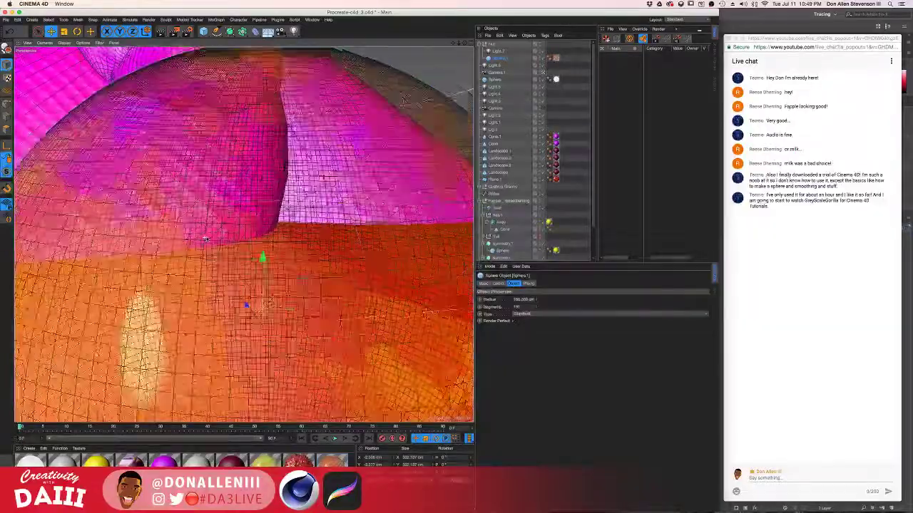
pyautogui.scroll(-12, 204, 240)
pyautogui.keyDown('alt'); pyautogui.moveTo(204, 241); pyautogui.dragTo(246, 232); pyautogui.keyUp('alt')
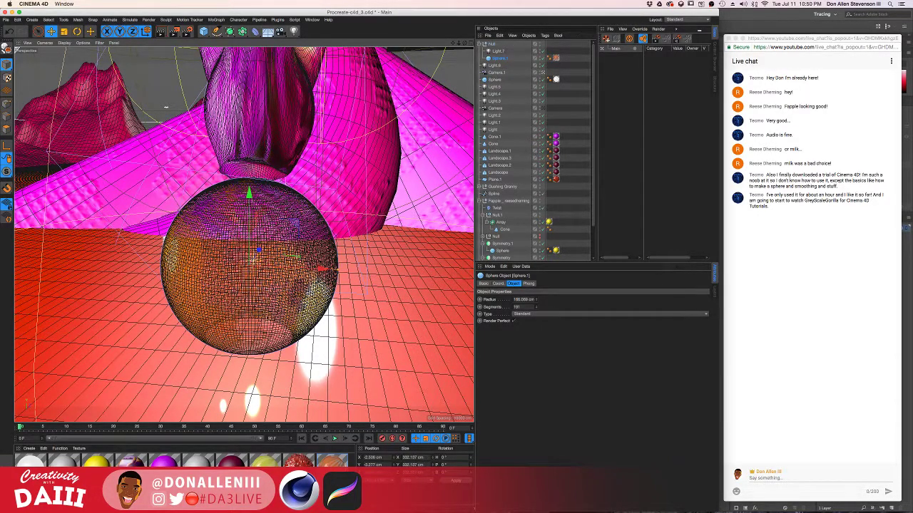
# Step: Switch the viewport display to Quick Shading and view the sphere beneath the dragon's head
pyautogui.keyDown('alt'); pyautogui.moveTo(282, 267); pyautogui.dragTo(295, 370, button='middle'); pyautogui.keyUp('alt')
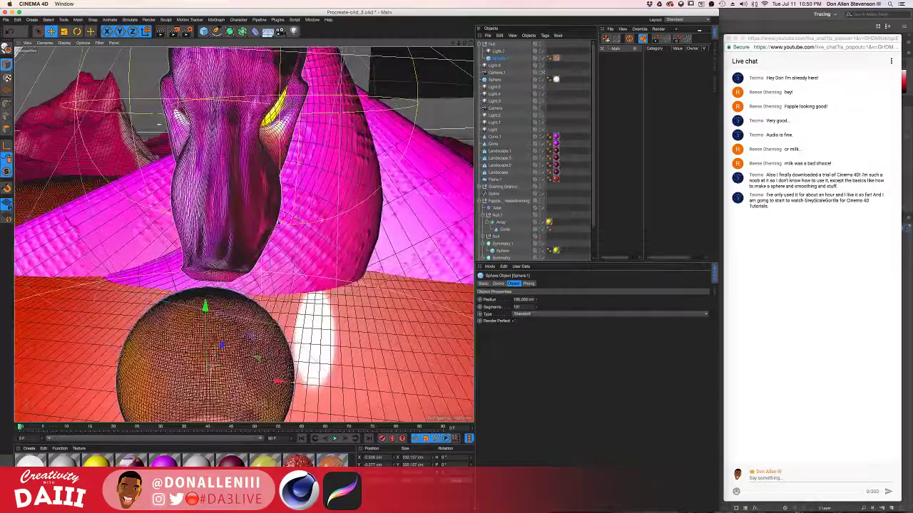
pyautogui.keyDown('alt'); pyautogui.moveTo(295, 371); pyautogui.dragTo(243, 314, button='right'); pyautogui.keyUp('alt')
pyautogui.keyDown('alt'); pyautogui.moveTo(242, 313); pyautogui.dragTo(209, 179); pyautogui.keyUp('alt')
pyautogui.keyDown('alt'); pyautogui.moveTo(209, 179); pyautogui.dragTo(244, 212, button='middle'); pyautogui.keyUp('alt')
pyautogui.keyDown('alt'); pyautogui.moveTo(244, 212); pyautogui.dragTo(279, 183); pyautogui.keyUp('alt')
pyautogui.click(65, 42)
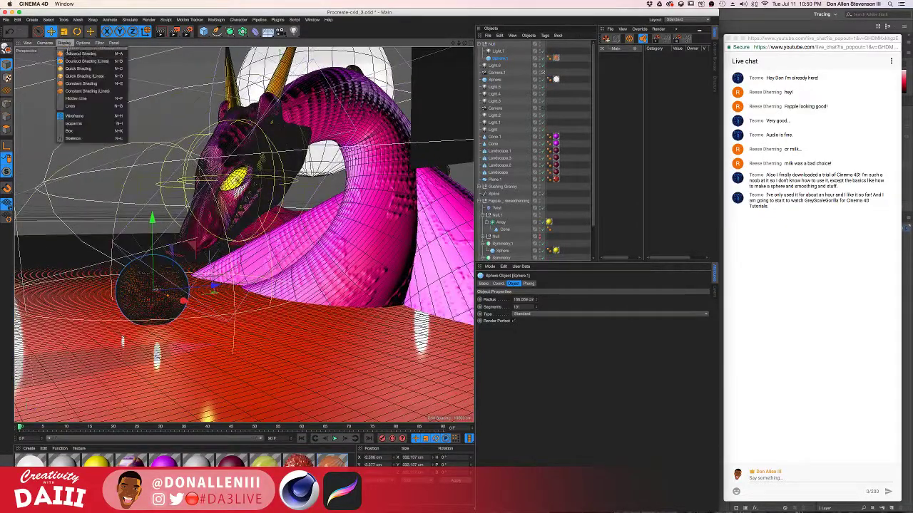
pyautogui.click(84, 69)
pyautogui.moveTo(141, 267)
pyautogui.keyDown('alt'); pyautogui.mouseDown()
pyautogui.moveTo(235, 265)
pyautogui.moveTo(164, 260)
pyautogui.moveTo(145, 277)
pyautogui.mouseUp(); pyautogui.keyUp('alt')
pyautogui.scroll(5, 146, 286)
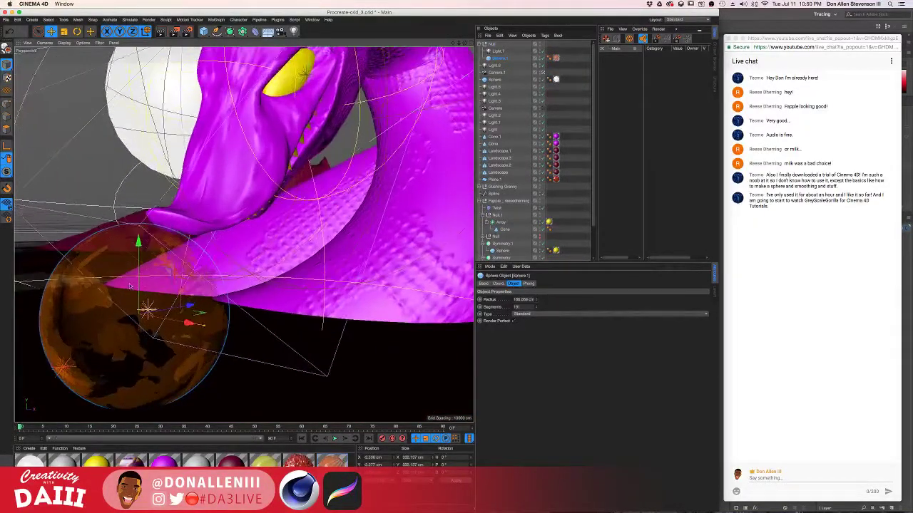
pyautogui.scroll(-2, 112, 288)
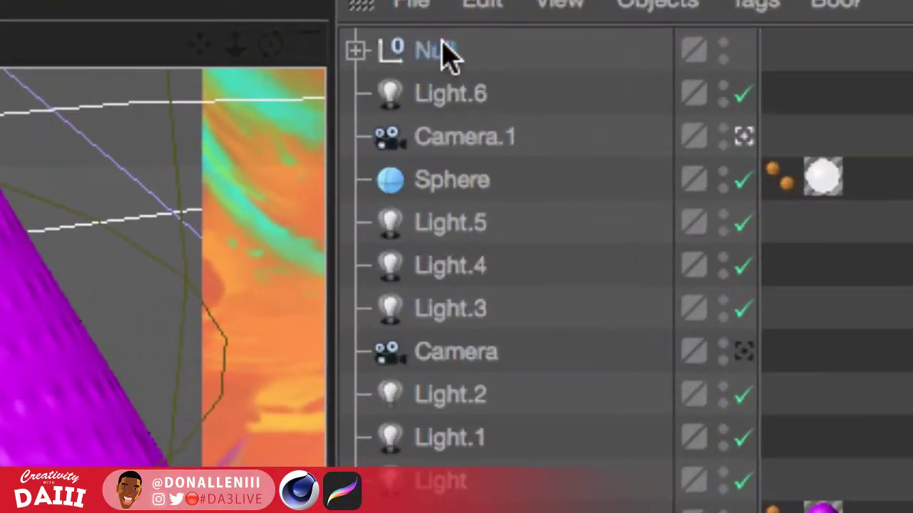
# Step: Rename the null group holding Sphere.1 and Light.7 to "ring of fire _" followed by the chat viewer's name
pyautogui.doubleClick(493, 44)
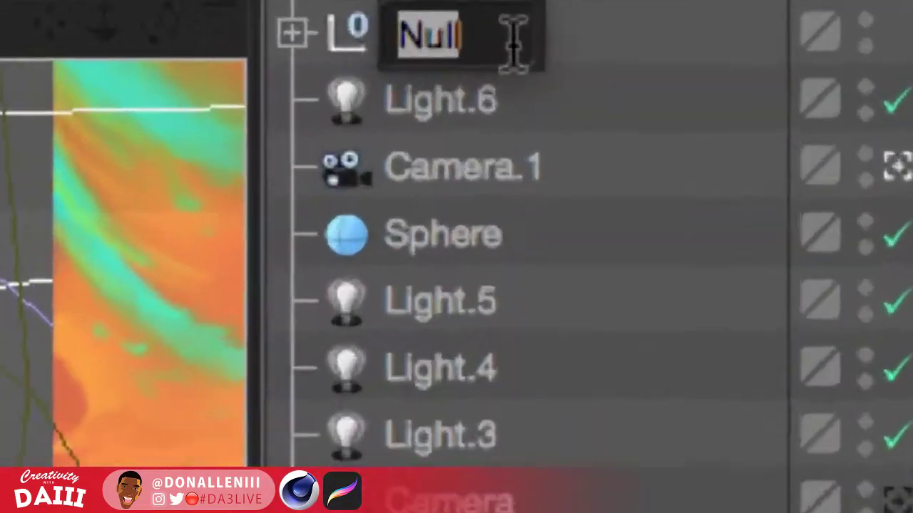
pyautogui.press('BackSpace')
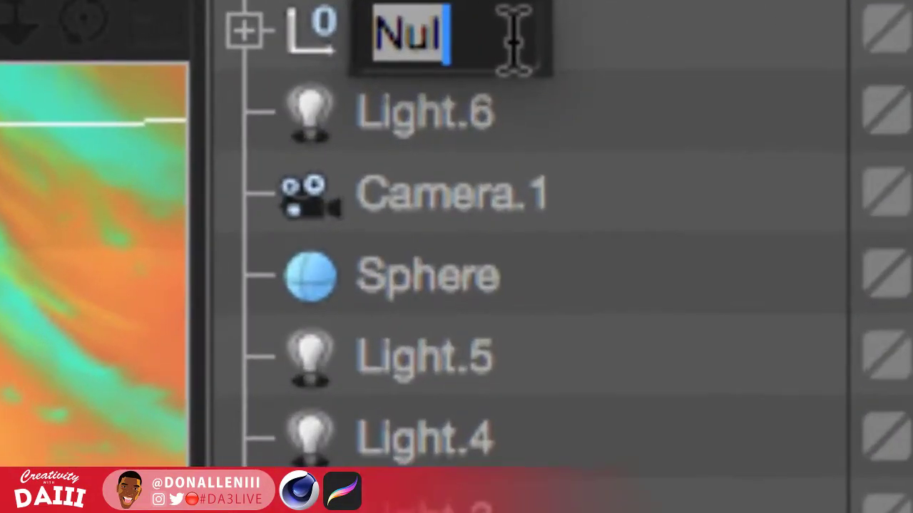
pyautogui.write('l')
pyautogui.write('f')
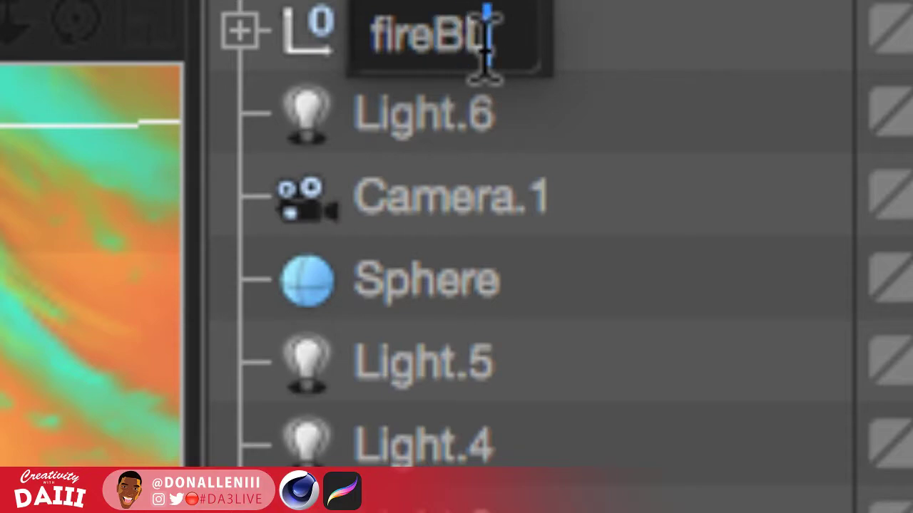
pyautogui.write('ireBALLS')
pyautogui.press('BackSpace')
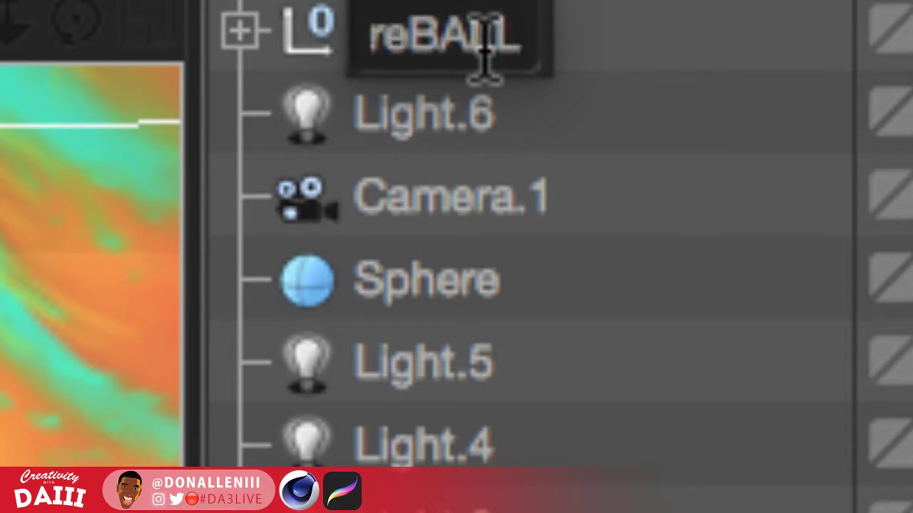
pyautogui.write('Z')
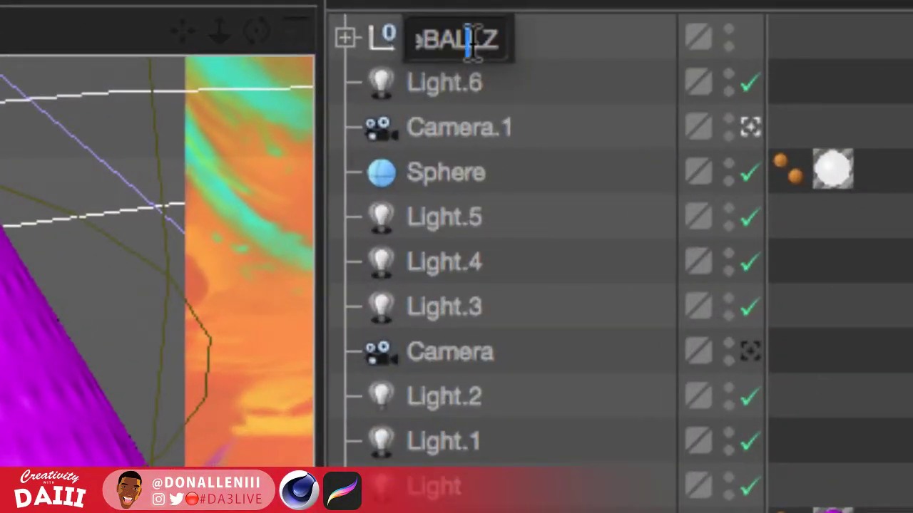
pyautogui.press('super+a')
pyautogui.press('BackSpace')
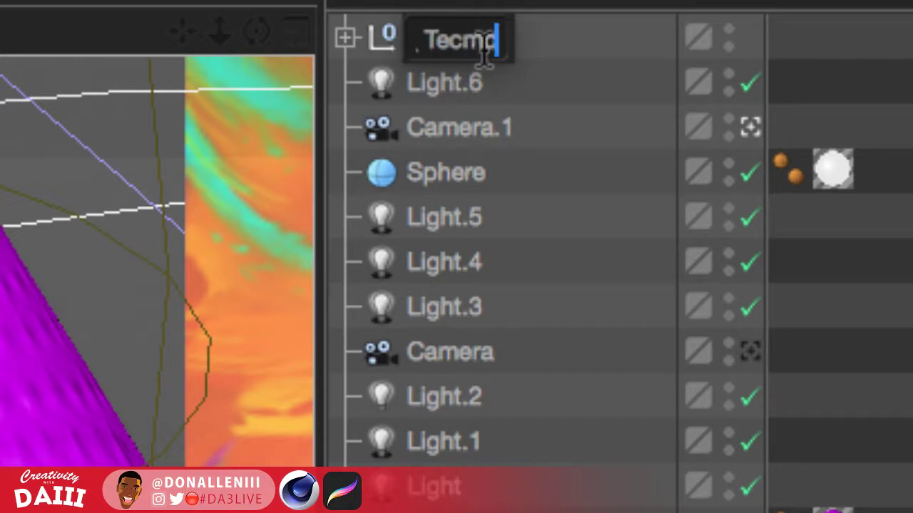
pyautogui.press('Return')
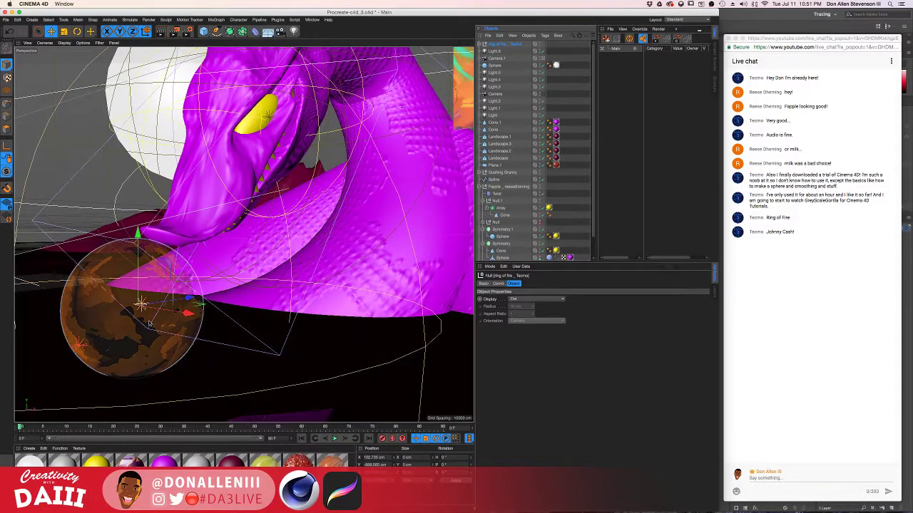
# Step: Add a Displacer deformer and place it inside the ring of fire group, above Light.7
pyautogui.scroll(-5, 147, 316)
pyautogui.scroll(2, 147, 315)
pyautogui.keyDown('alt'); pyautogui.moveTo(148, 317); pyautogui.dragTo(188, 310, button='middle'); pyautogui.keyUp('alt')
pyautogui.keyDown('alt'); pyautogui.moveTo(188, 310); pyautogui.dragTo(342, 285); pyautogui.keyUp('alt')
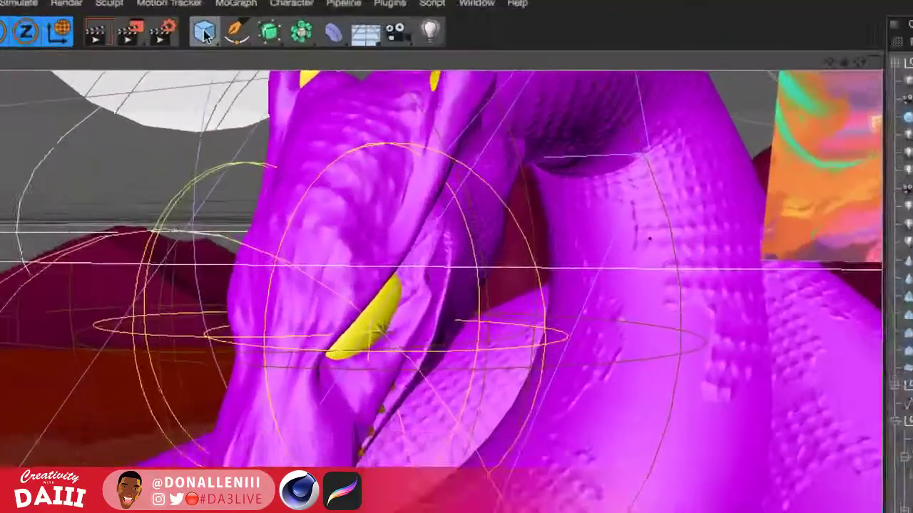
pyautogui.click(204, 32)
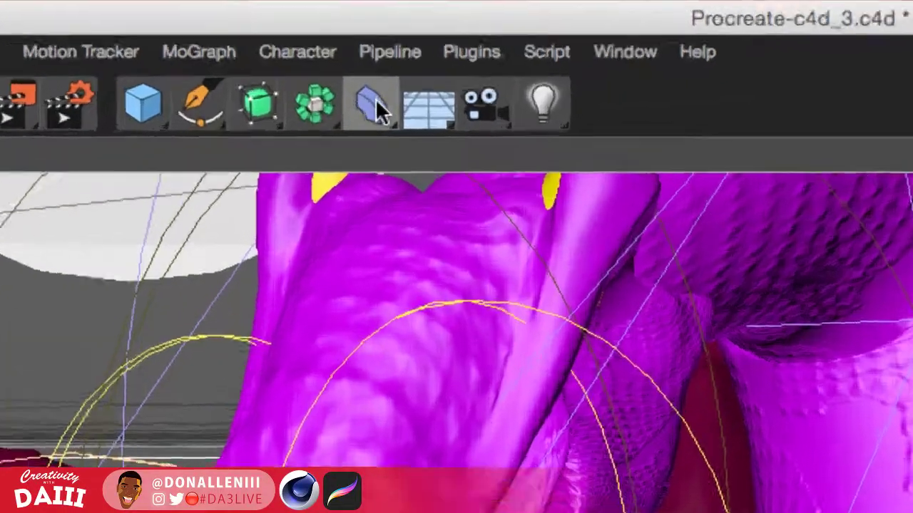
pyautogui.click(374, 104)
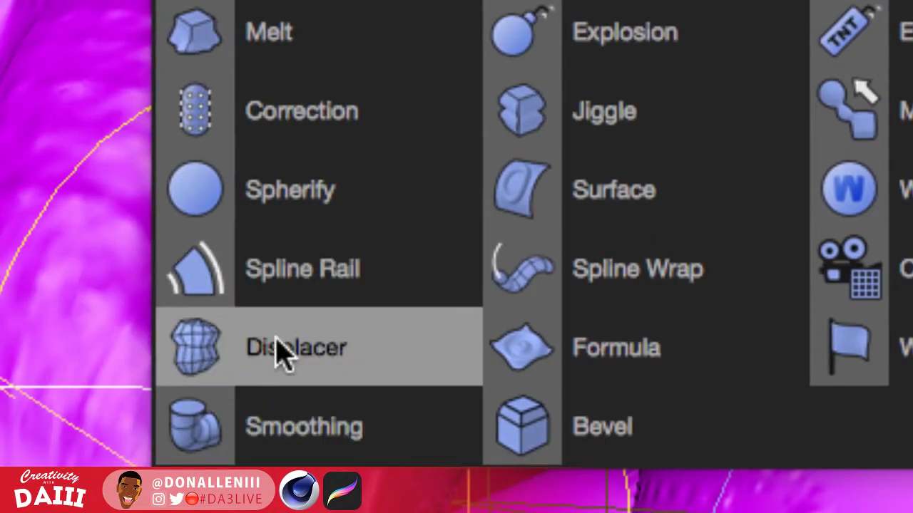
pyautogui.click(284, 353)
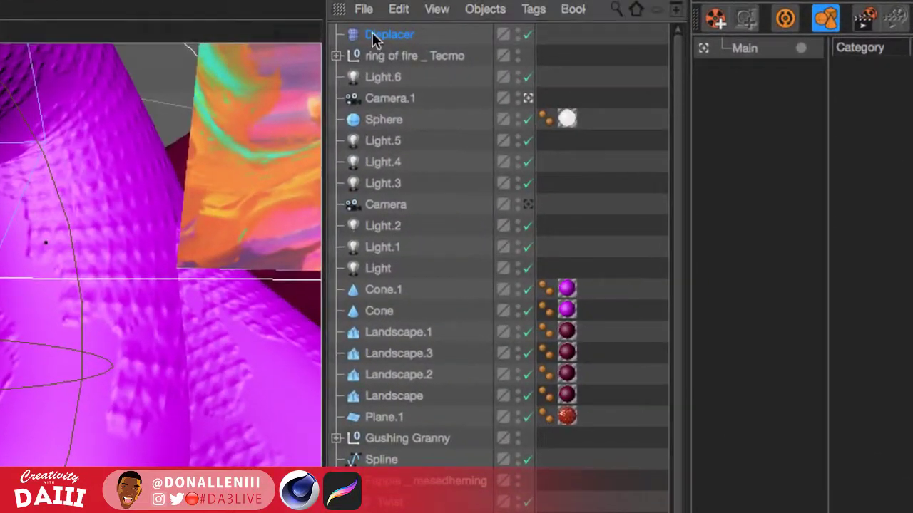
pyautogui.moveTo(382, 58); pyautogui.dragTo(382, 57)
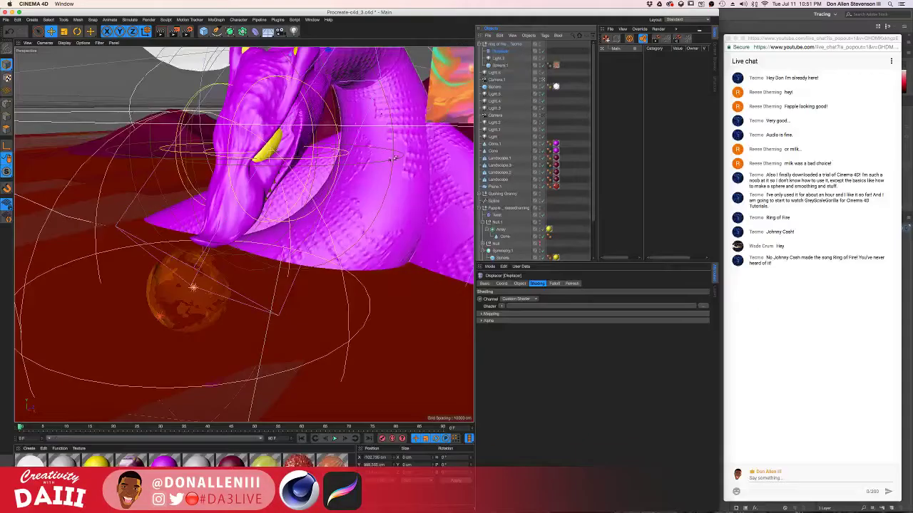
# Step: Select Sphere.1 and switch the viewport display to Gouraud Shading
pyautogui.click(179, 291)
pyautogui.scroll(5, 179, 291)
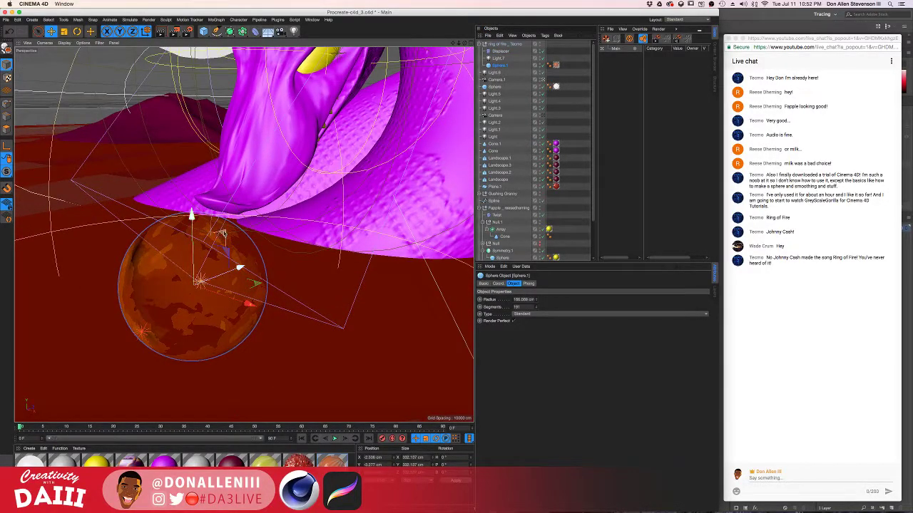
pyautogui.scroll(-5, 241, 229)
pyautogui.moveTo(241, 228)
pyautogui.keyDown('alt'); pyautogui.mouseDown()
pyautogui.moveTo(260, 235)
pyautogui.moveTo(299, 208)
pyautogui.moveTo(223, 221)
pyautogui.moveTo(233, 247)
pyautogui.moveTo(100, 319)
pyautogui.moveTo(97, 310)
pyautogui.mouseUp(); pyautogui.keyUp('alt')
pyautogui.click(63, 43)
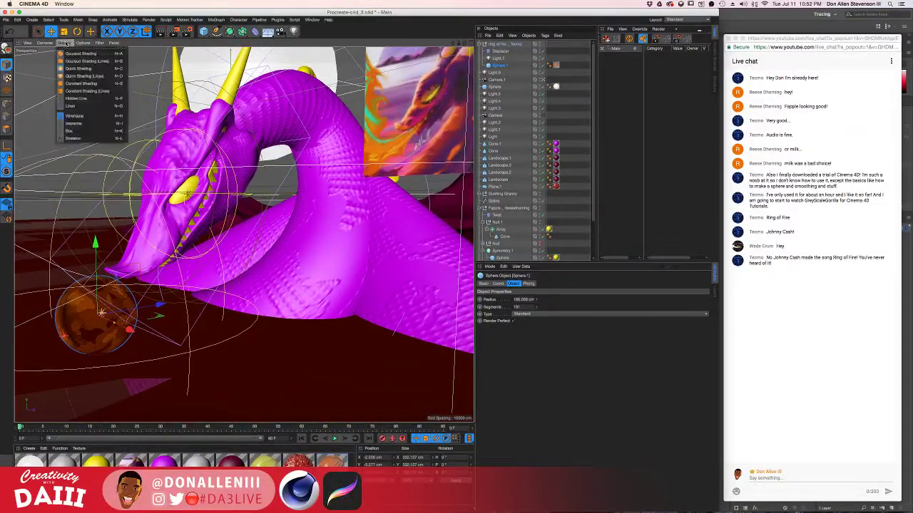
pyautogui.click(71, 54)
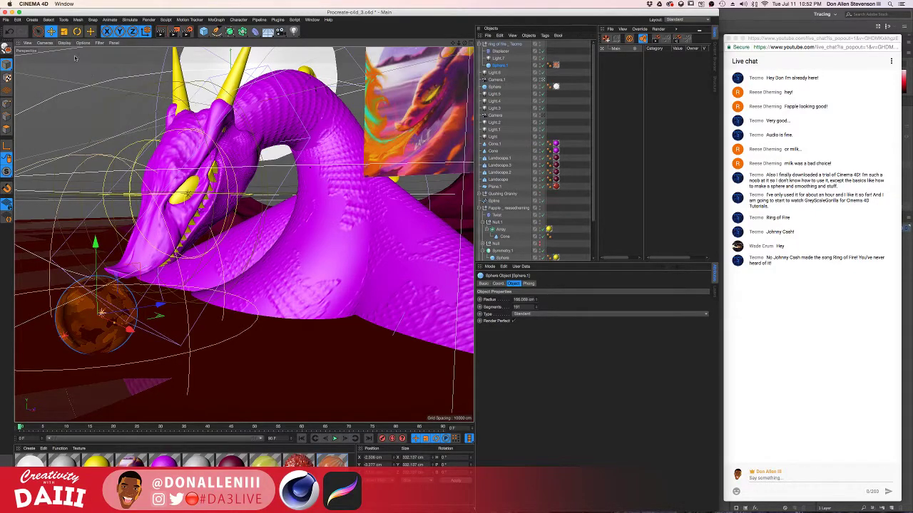
pyautogui.moveTo(142, 174)
pyautogui.keyDown('alt'); pyautogui.mouseDown()
pyautogui.moveTo(316, 190)
pyautogui.moveTo(194, 226)
pyautogui.moveTo(299, 270)
pyautogui.moveTo(222, 285)
pyautogui.mouseUp(); pyautogui.keyUp('alt')
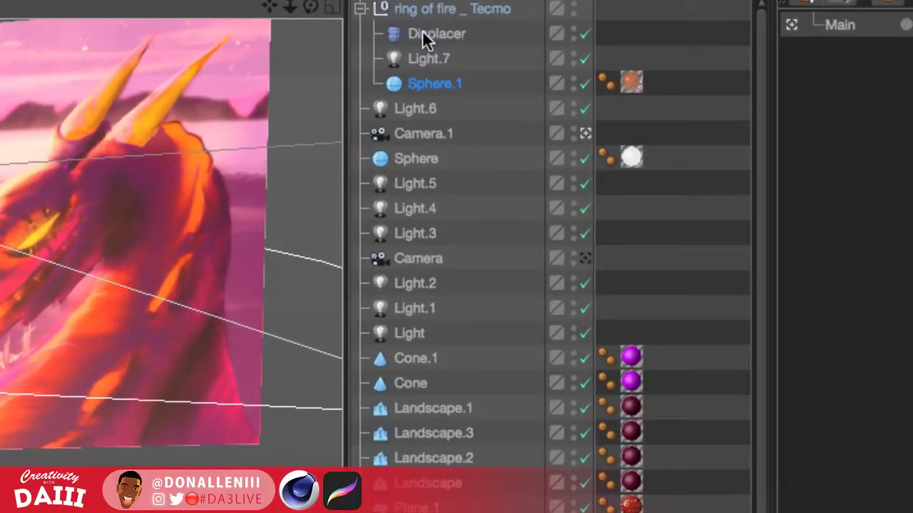
# Step: Load a Noise shader into the Displacer's custom shader slot and open the noise settings
pyautogui.click(439, 38)
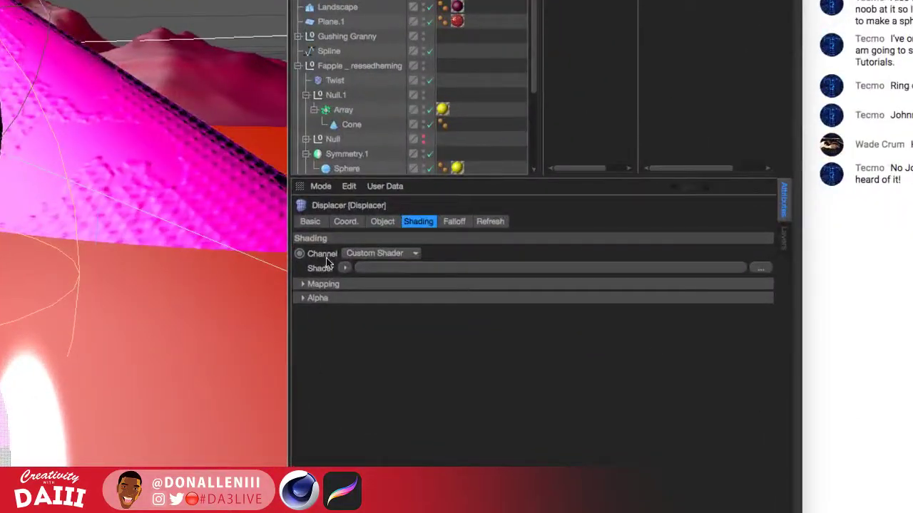
pyautogui.click(344, 268)
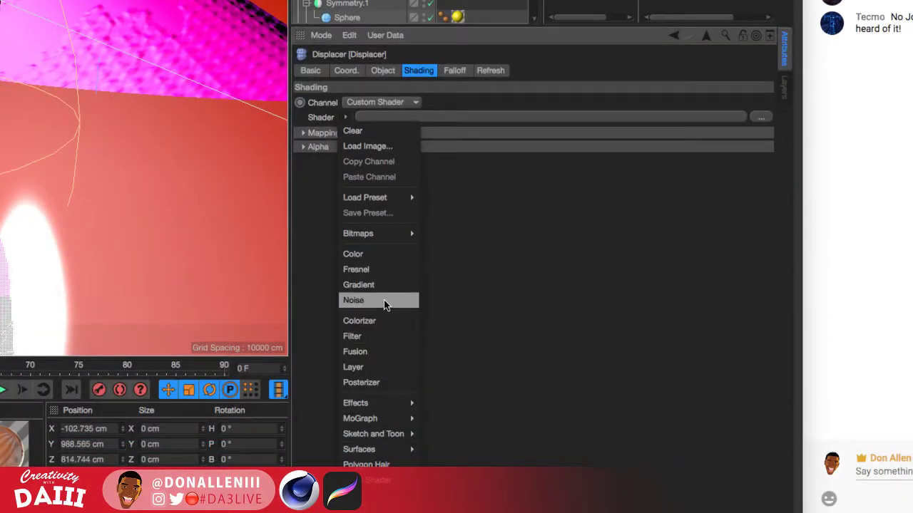
pyautogui.click(370, 300)
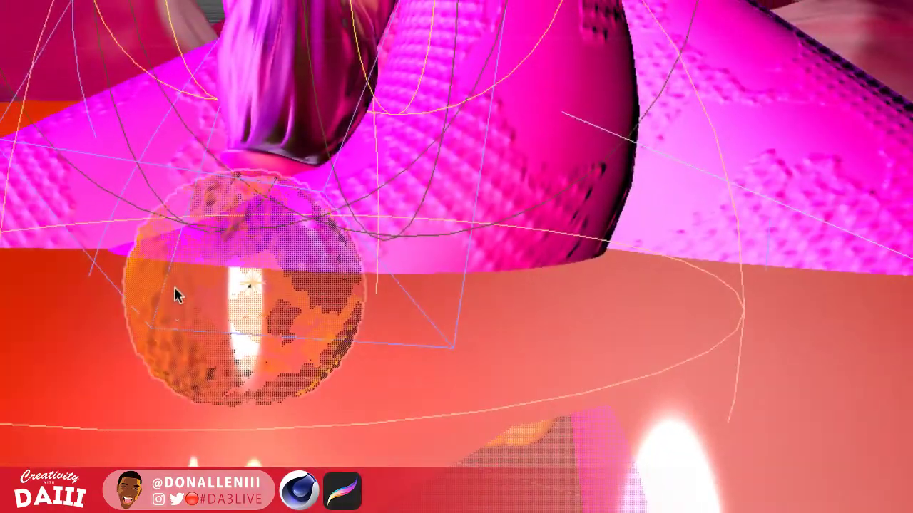
pyautogui.keyDown('alt'); pyautogui.moveTo(178, 278); pyautogui.dragTo(266, 283); pyautogui.keyUp('alt')
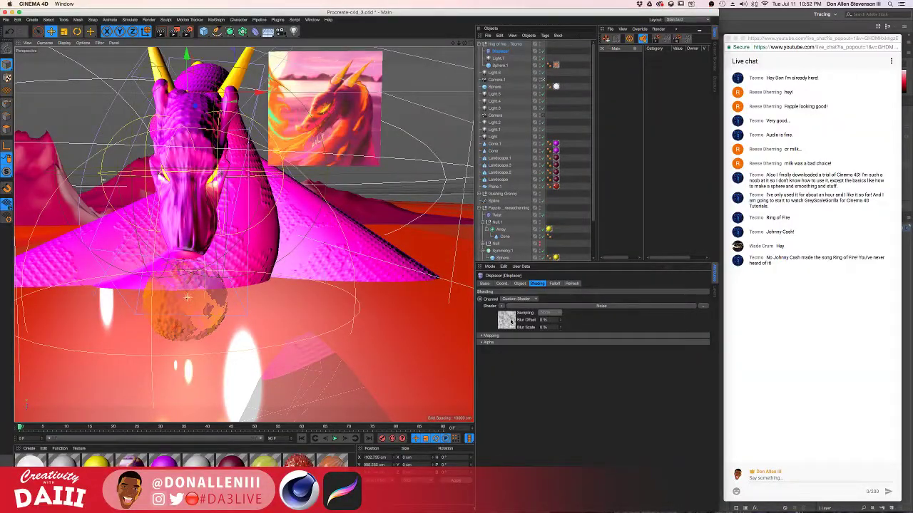
pyautogui.click(507, 319)
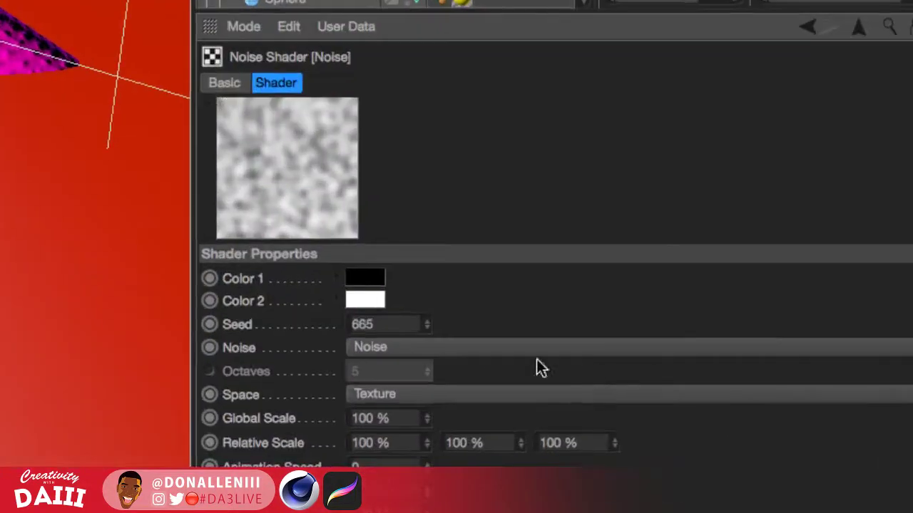
# Step: Try the Turbulence and Naki noise types in the Displacer's Noise shader
pyautogui.click(537, 364)
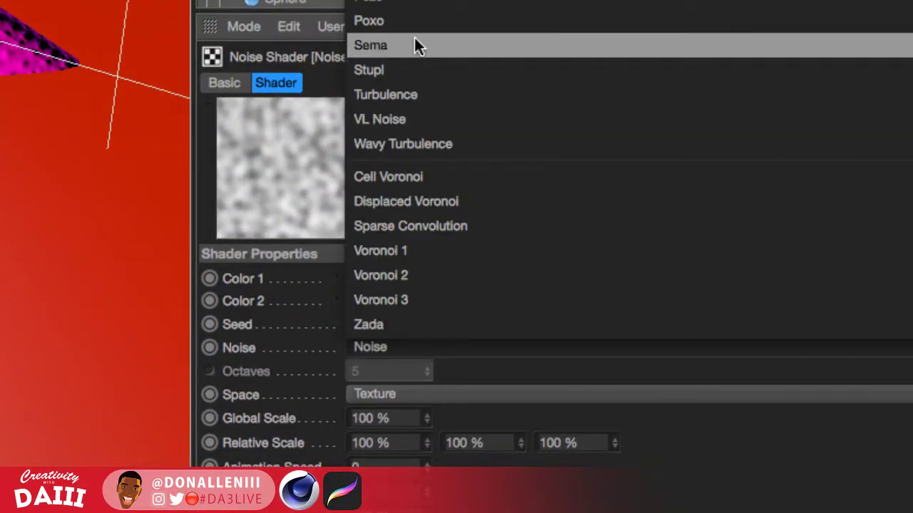
pyautogui.click(389, 151)
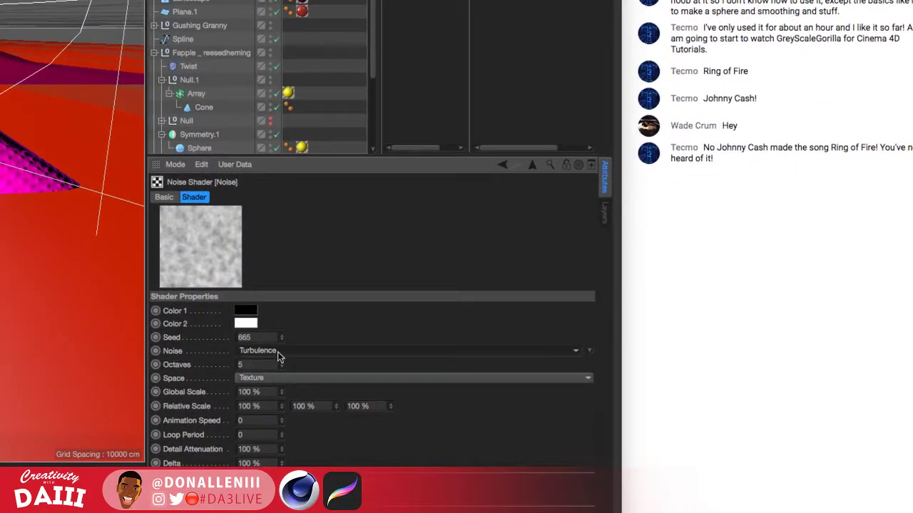
pyautogui.click(278, 351)
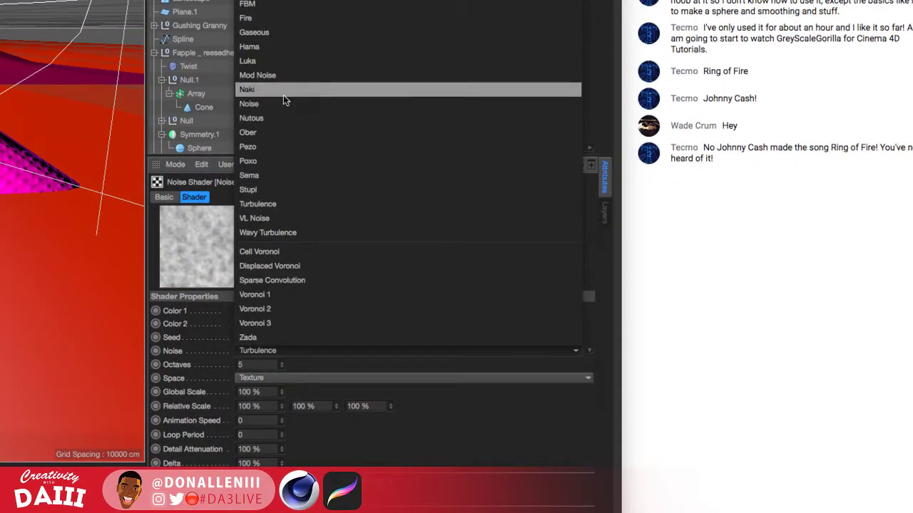
pyautogui.click(283, 95)
# Step: Set the Displacer's noise type to Electric with 11 octaves and enlarge its global scale to about 564 %
pyautogui.click(264, 351)
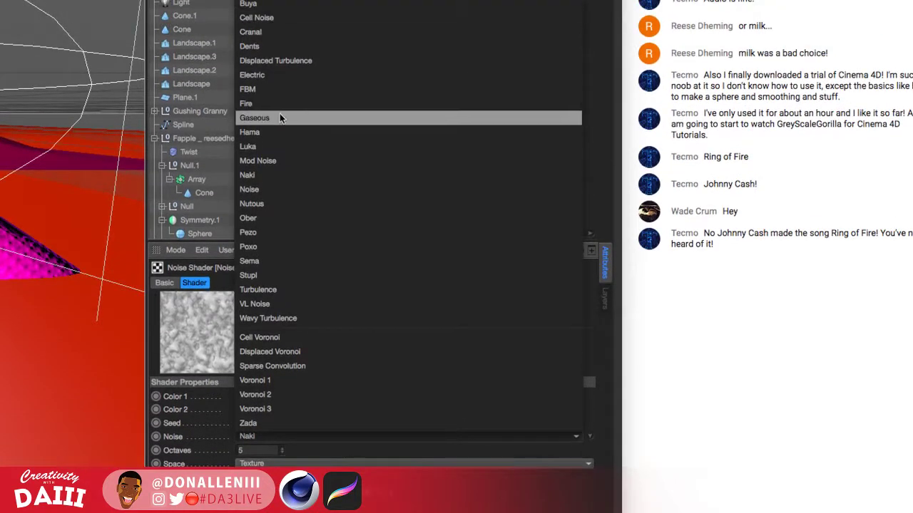
pyautogui.click(252, 29)
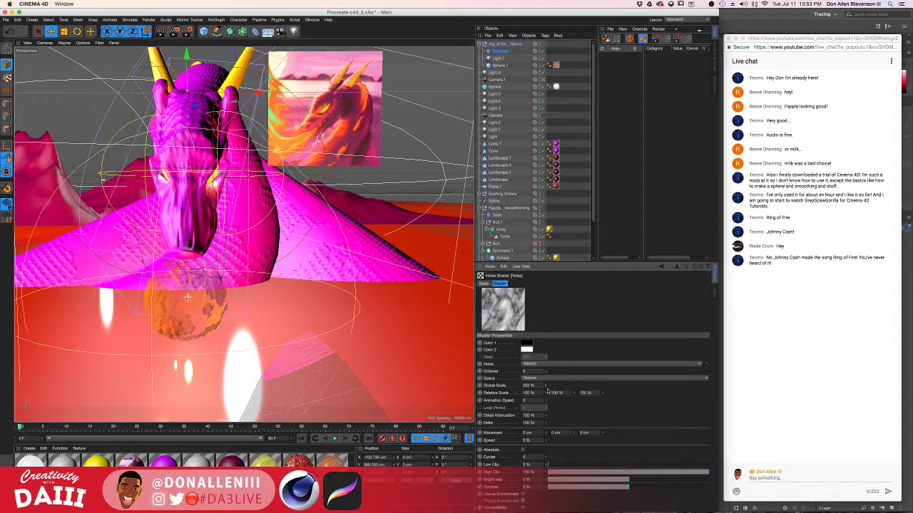
pyautogui.moveTo(546, 389); pyautogui.dragTo(544, 384)
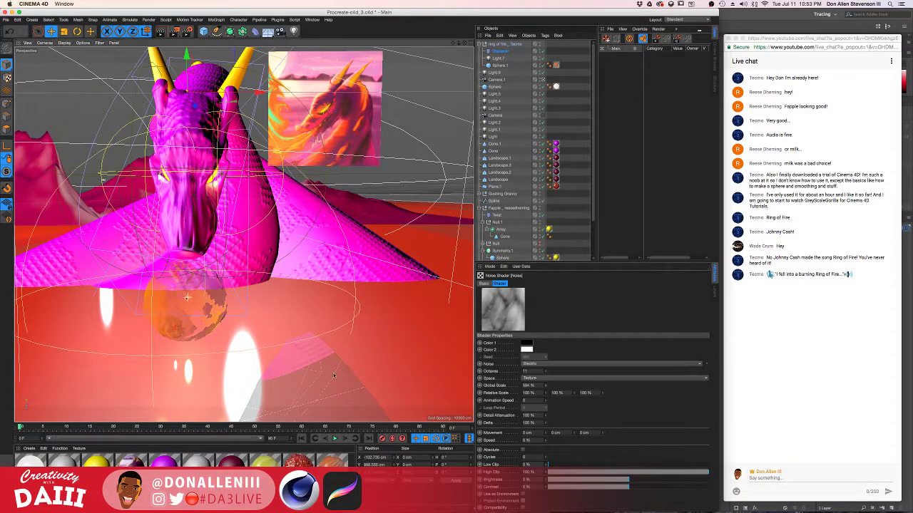
# Step: Render the view from the dragon's side to check the noise-displaced glowing sphere
pyautogui.keyDown('alt'); pyautogui.moveTo(324, 378); pyautogui.dragTo(132, 268); pyautogui.keyUp('alt')
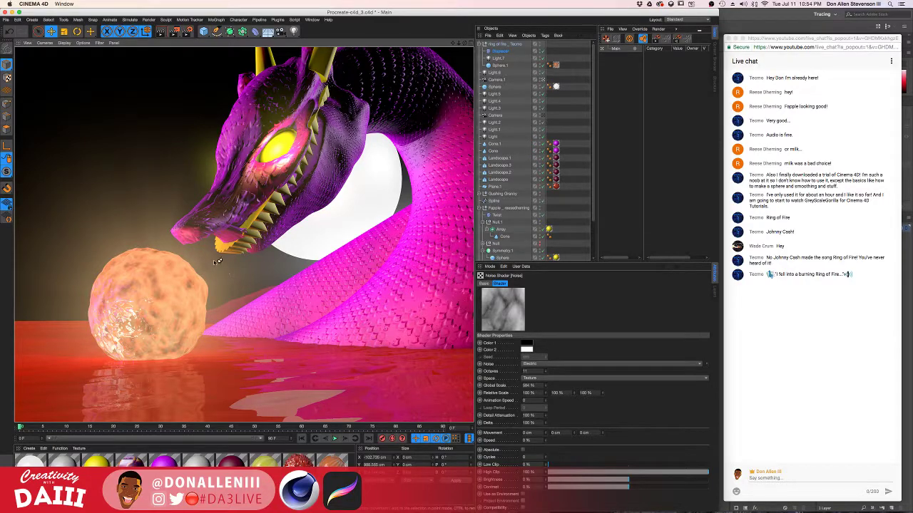
pyautogui.click(190, 215)
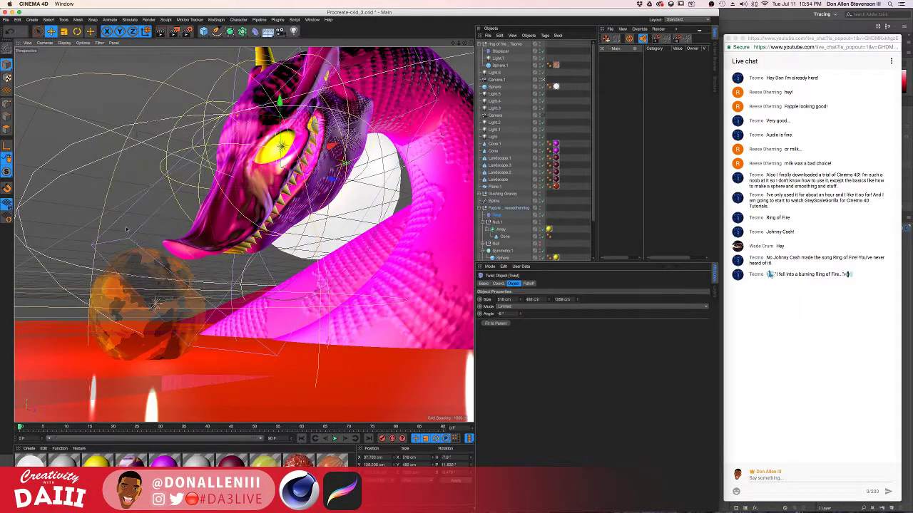
pyautogui.keyDown('alt'); pyautogui.moveTo(127, 214); pyautogui.dragTo(196, 299); pyautogui.keyUp('alt')
# Step: Select Sphere.1 beneath the dragon's head and activate the Rotate tool
pyautogui.click(204, 318)
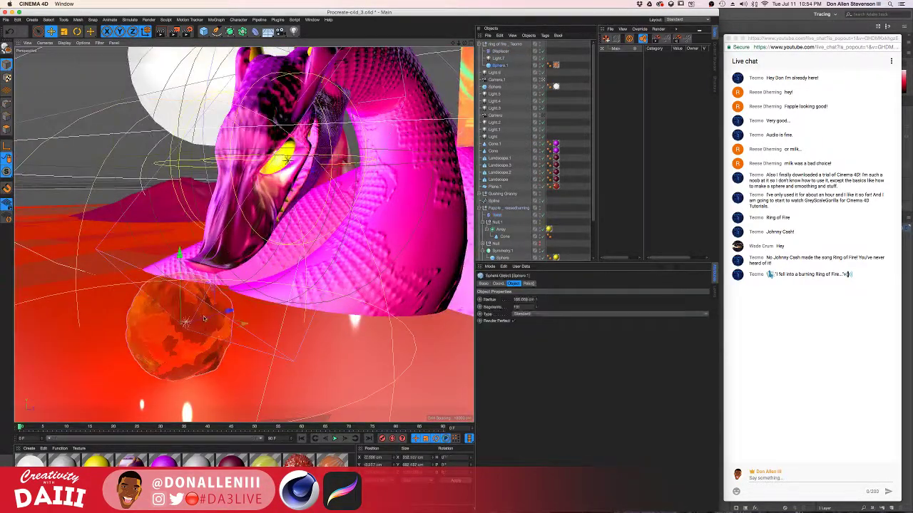
pyautogui.moveTo(221, 339)
pyautogui.mouseDown()
pyautogui.moveTo(194, 335)
pyautogui.moveTo(268, 352)
pyautogui.moveTo(189, 338)
pyautogui.moveTo(338, 339)
pyautogui.moveTo(214, 340)
pyautogui.moveTo(198, 312)
pyautogui.moveTo(222, 315)
pyautogui.moveTo(168, 327)
pyautogui.moveTo(177, 329)
pyautogui.moveTo(190, 300)
pyautogui.moveTo(250, 272)
pyautogui.moveTo(305, 159)
pyautogui.moveTo(290, 164)
pyautogui.moveTo(342, 161)
pyautogui.moveTo(272, 213)
pyautogui.moveTo(169, 183)
pyautogui.mouseUp()
pyautogui.press('super+z')
pyautogui.press('r')
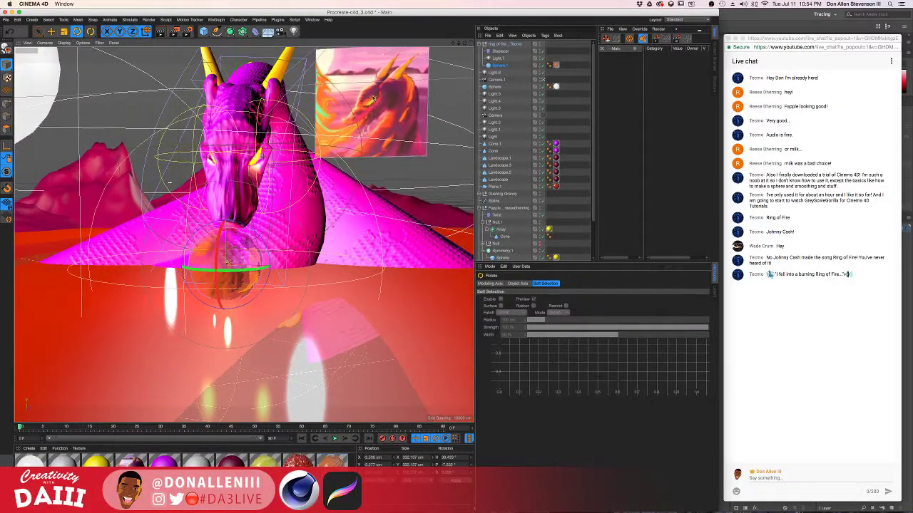
# Step: Expand the Displacer's shader mapping settings and bring up its list of available shaders
pyautogui.click(501, 52)
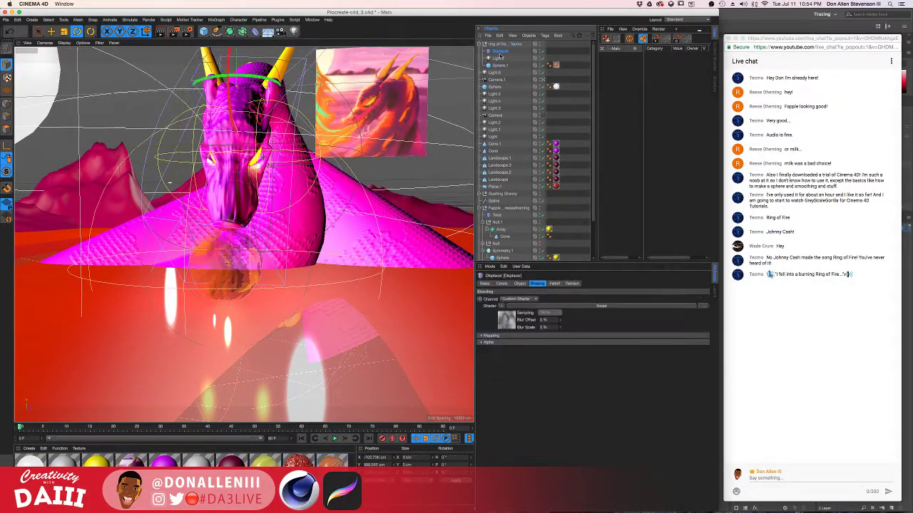
pyautogui.click(481, 336)
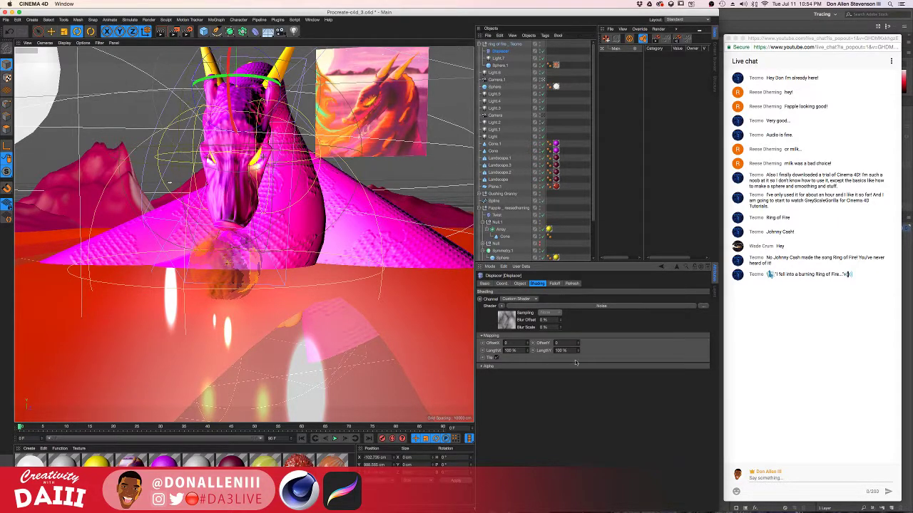
pyautogui.click(500, 306)
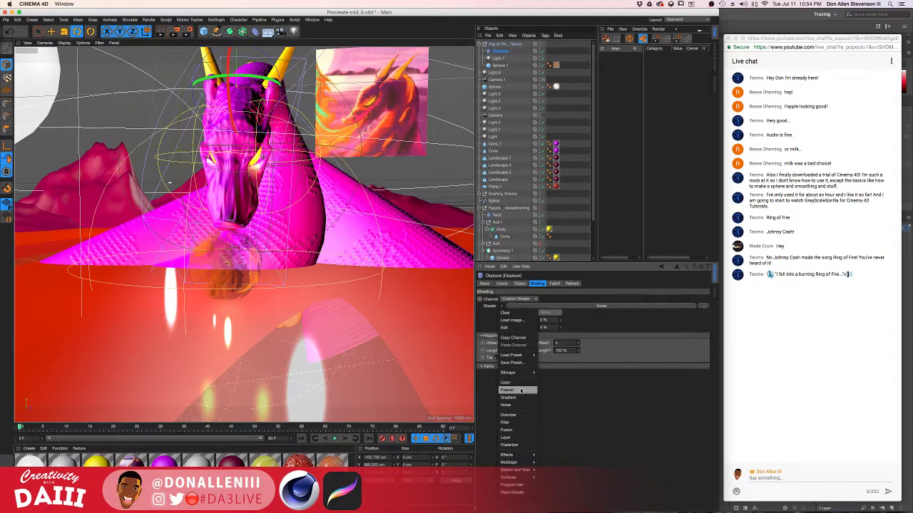
pyautogui.click(505, 404)
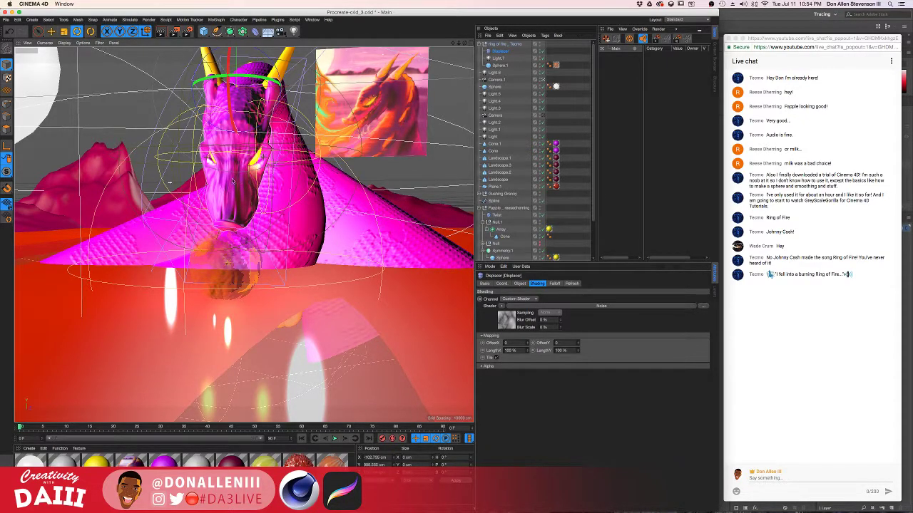
# Step: Select the Displacer in the glowing sphere's group and open its Noise shader settings
pyautogui.keyDown('alt'); pyautogui.moveTo(219, 164); pyautogui.dragTo(248, 206, button='right'); pyautogui.keyUp('alt')
pyautogui.keyDown('alt'); pyautogui.moveTo(178, 185); pyautogui.dragTo(207, 187); pyautogui.keyUp('alt')
pyautogui.keyDown('alt'); pyautogui.moveTo(206, 187); pyautogui.dragTo(257, 185, button='right'); pyautogui.keyUp('alt')
pyautogui.keyDown('alt'); pyautogui.moveTo(240, 185); pyautogui.dragTo(357, 214); pyautogui.keyUp('alt')
pyautogui.moveTo(221, 204)
pyautogui.keyDown('alt'); pyautogui.mouseDown()
pyautogui.moveTo(457, 209)
pyautogui.moveTo(222, 203)
pyautogui.moveTo(399, 208)
pyautogui.moveTo(221, 203)
pyautogui.moveTo(185, 211)
pyautogui.mouseUp(); pyautogui.keyUp('alt')
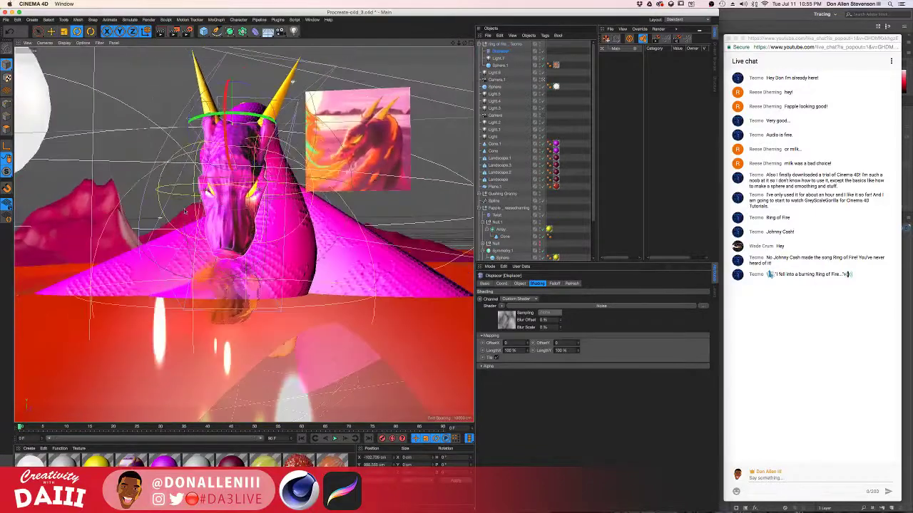
pyautogui.click(222, 282)
pyautogui.moveTo(222, 282)
pyautogui.keyDown('alt'); pyautogui.mouseDown()
pyautogui.moveTo(239, 261)
pyautogui.moveTo(248, 264)
pyautogui.mouseUp(); pyautogui.keyUp('alt')
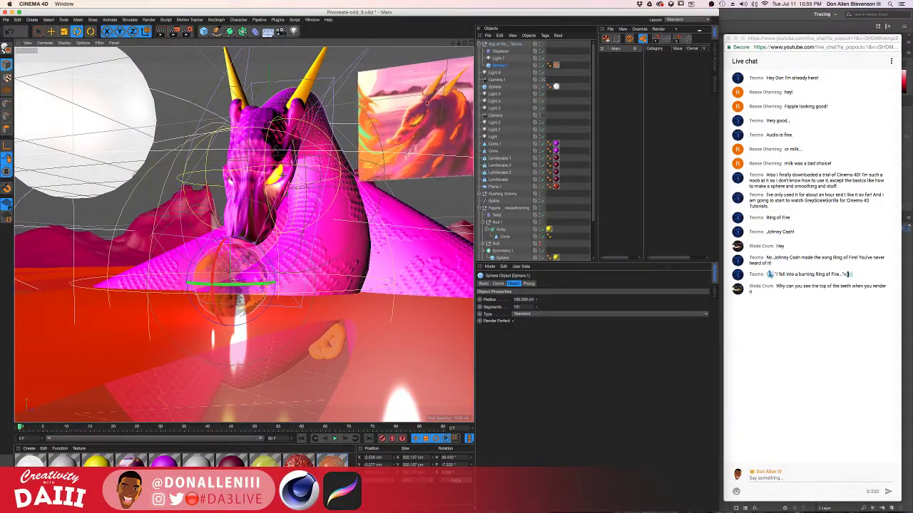
pyautogui.click(499, 51)
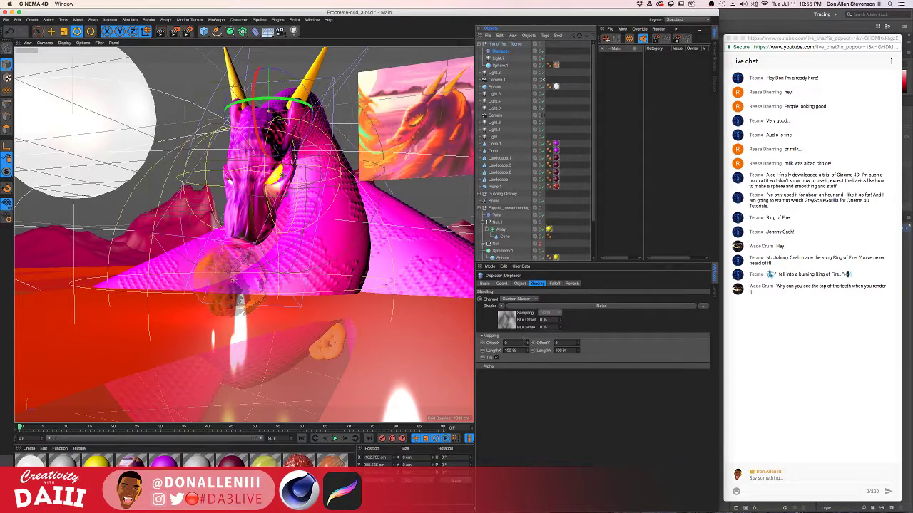
pyautogui.click(503, 318)
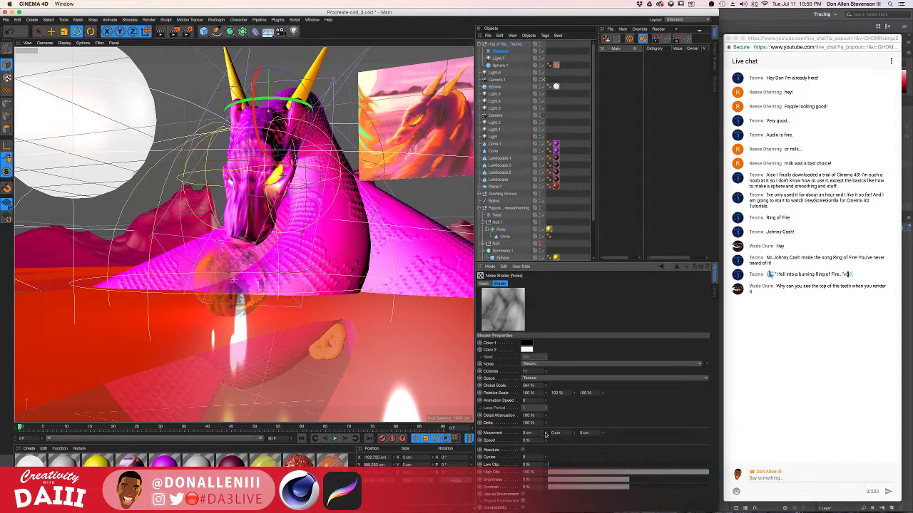
# Step: Adjust the Displacer noise to about 190 cm of movement in the first axis, about 565 % global scale and -11 % brightness
pyautogui.scroll(5, 226, 262)
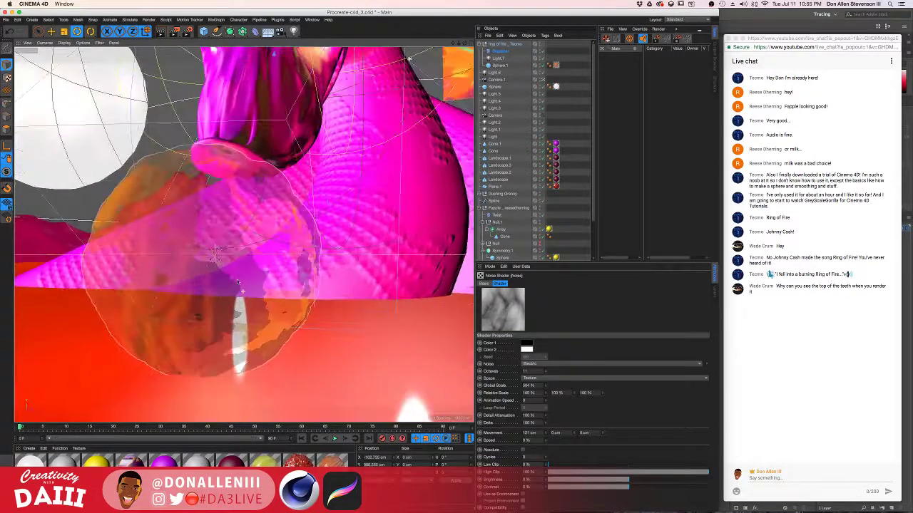
pyautogui.scroll(-2, 225, 262)
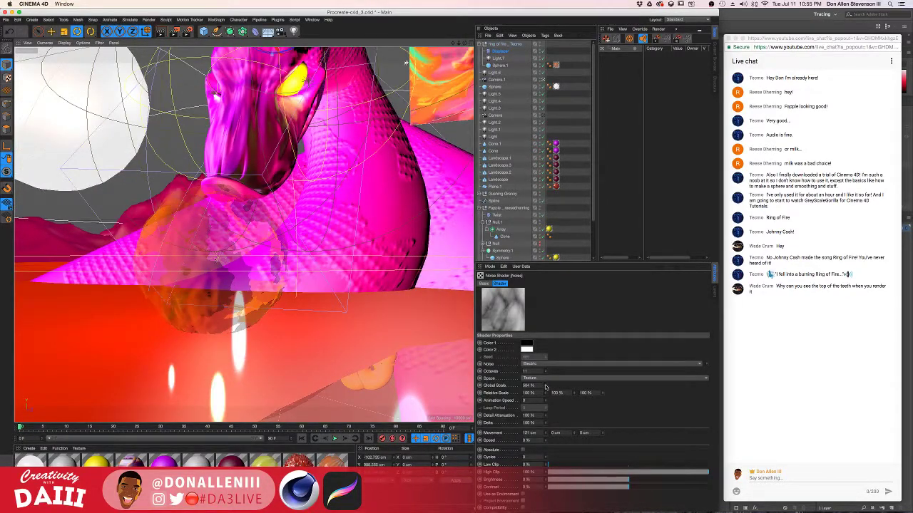
pyautogui.moveTo(546, 387); pyautogui.dragTo(546, 388)
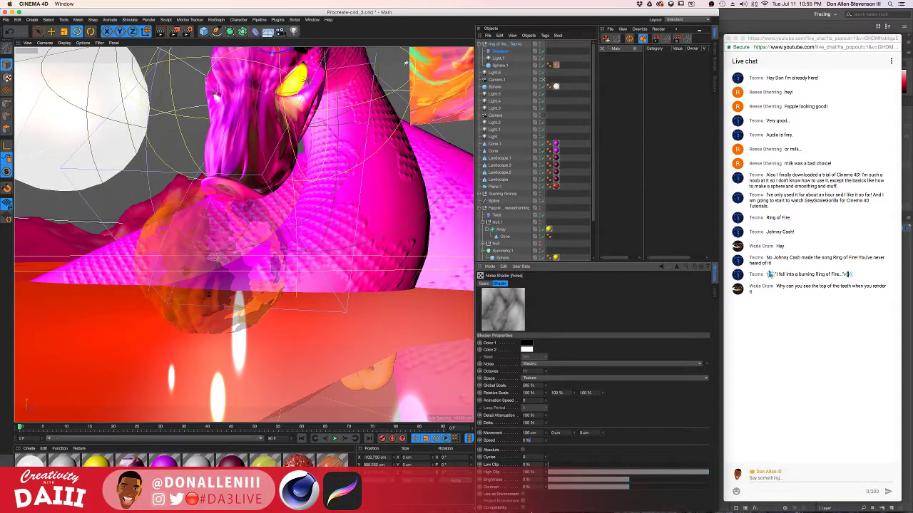
pyautogui.moveTo(645, 484); pyautogui.dragTo(620, 484)
pyautogui.keyDown('alt'); pyautogui.moveTo(210, 252); pyautogui.dragTo(291, 240); pyautogui.keyUp('alt')
pyautogui.keyDown('alt'); pyautogui.moveTo(208, 225); pyautogui.dragTo(253, 240); pyautogui.keyUp('alt')
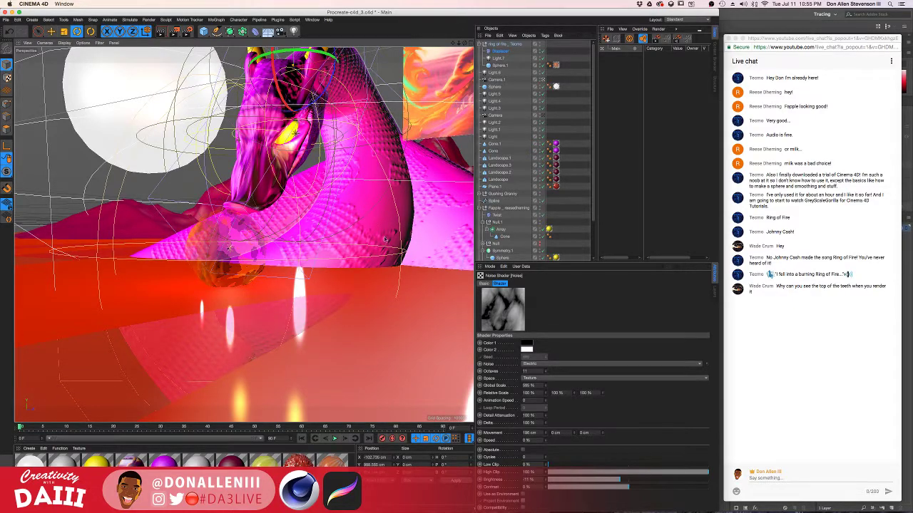
pyautogui.keyDown('alt'); pyautogui.moveTo(385, 240); pyautogui.dragTo(317, 235); pyautogui.keyUp('alt')
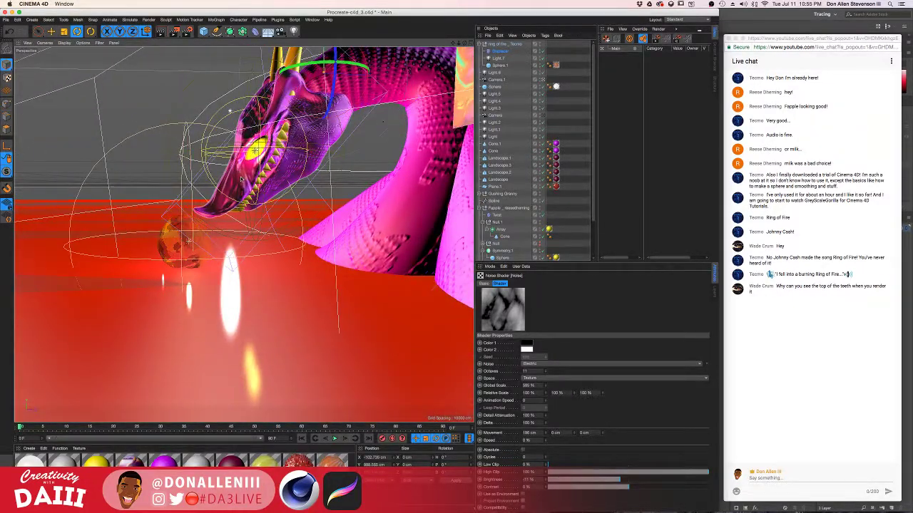
pyautogui.keyDown('alt'); pyautogui.moveTo(232, 180); pyautogui.dragTo(93, 163); pyautogui.keyUp('alt')
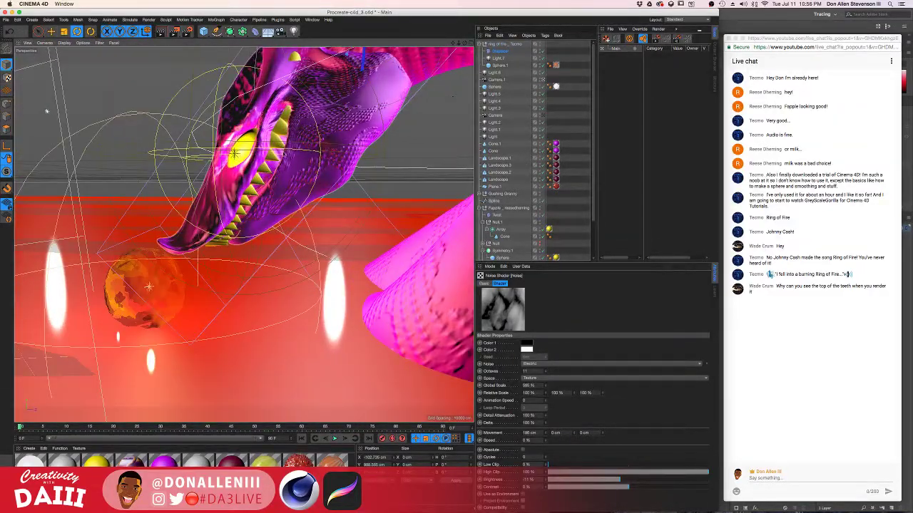
# Step: Collapse the Fapple null that groups the dragon's parts and select it
pyautogui.keyDown('alt'); pyautogui.moveTo(46, 111); pyautogui.dragTo(224, 148); pyautogui.keyUp('alt')
pyautogui.keyDown('alt'); pyautogui.moveTo(264, 182); pyautogui.dragTo(377, 190); pyautogui.keyUp('alt')
pyautogui.click(377, 191)
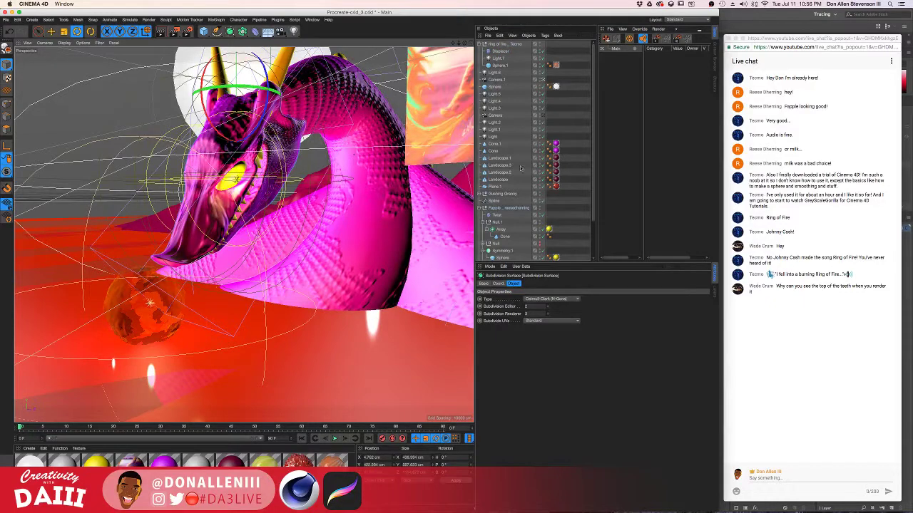
pyautogui.click(483, 209)
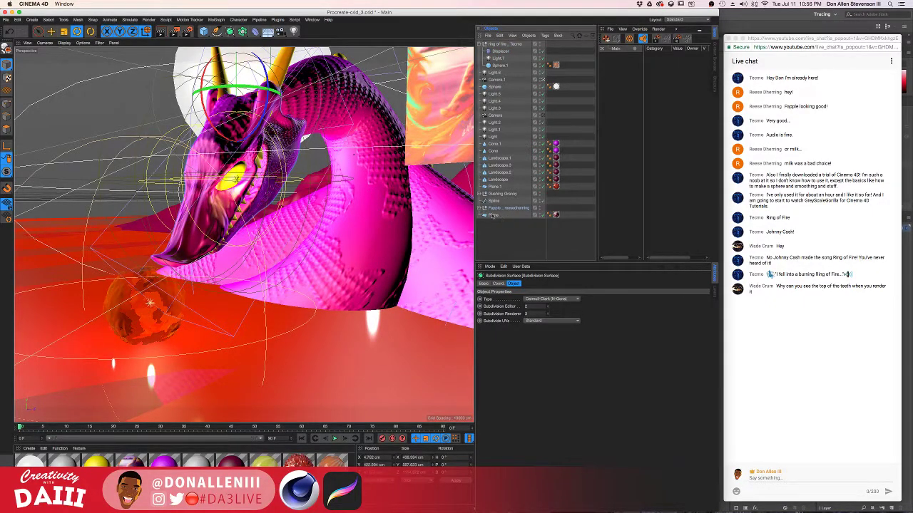
pyautogui.click(490, 210)
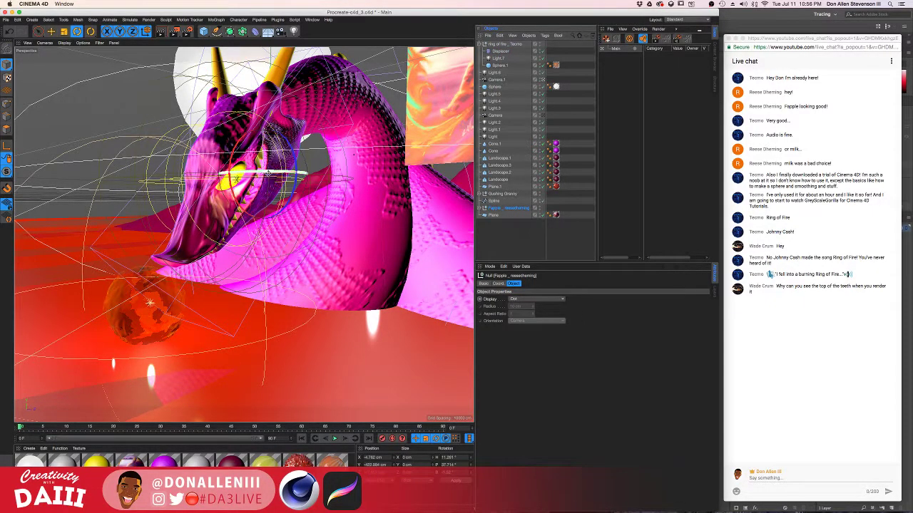
# Step: Expand the Fapple group, select Null.1 and collapse the Array inside it
pyautogui.moveTo(268, 173); pyautogui.dragTo(481, 212)
pyautogui.click(482, 208)
pyautogui.scroll(-3, 504, 230)
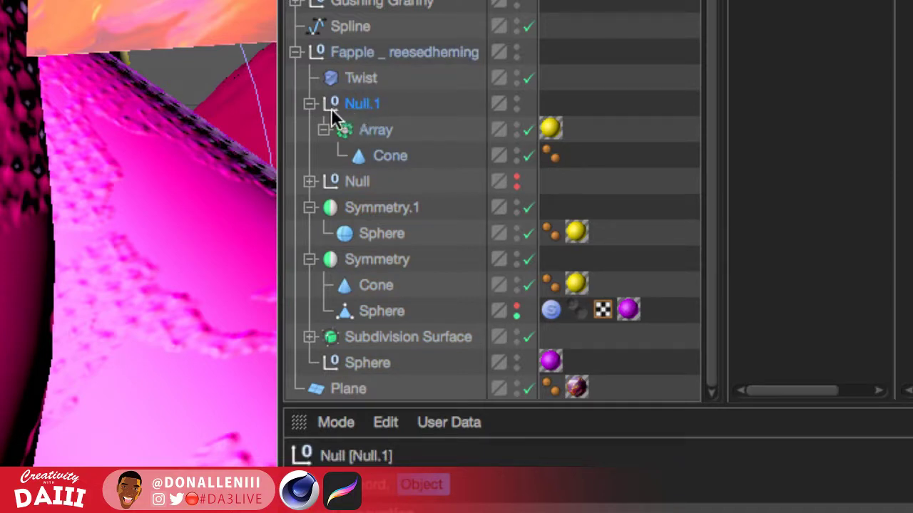
pyautogui.click(324, 129)
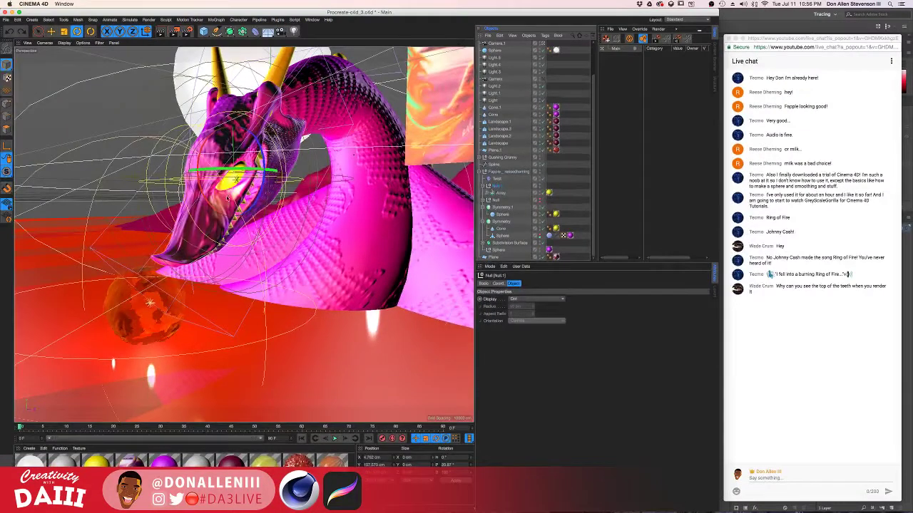
# Step: Try rotating Null.1, which holds the dragon's teeth array, and undo the rotation
pyautogui.moveTo(205, 157); pyautogui.dragTo(222, 186)
pyautogui.press('super+z')
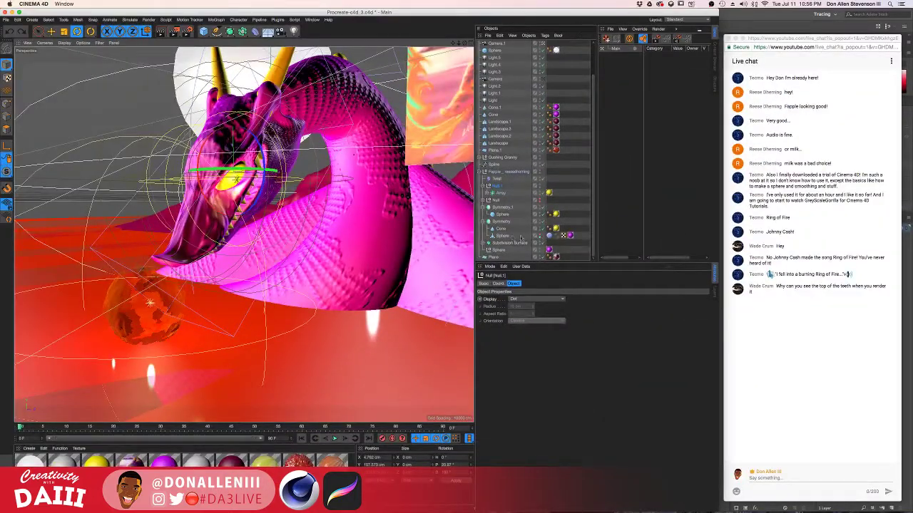
# Step: Try rendering the dragon with the head's Sphere mesh under Symmetry deleted
pyautogui.click(502, 237)
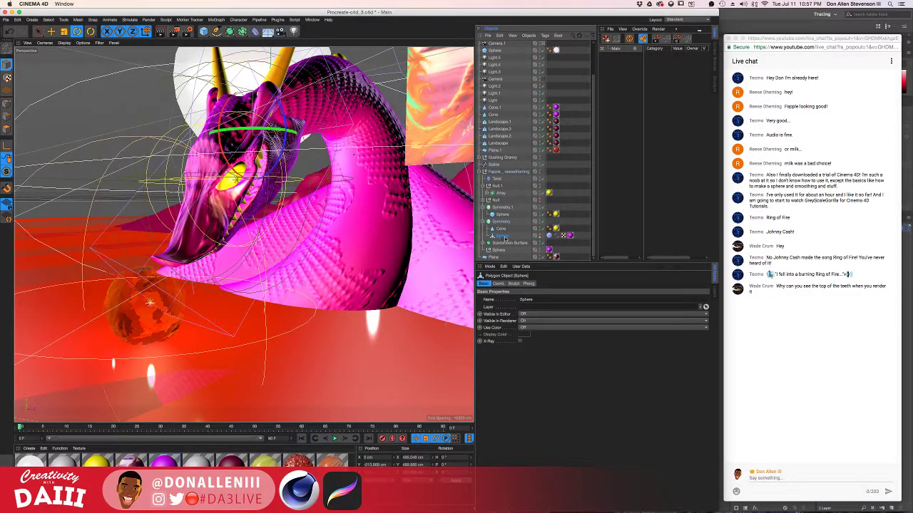
pyautogui.press('Delete')
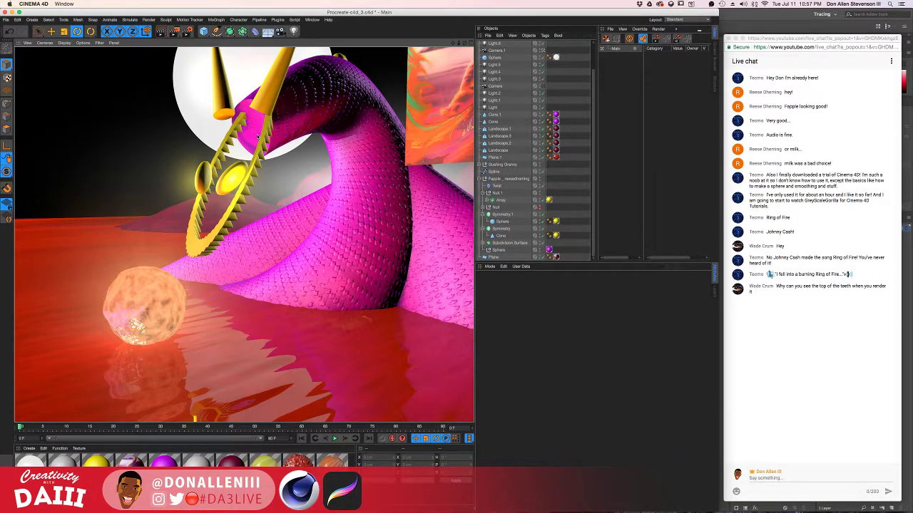
pyautogui.click(257, 139)
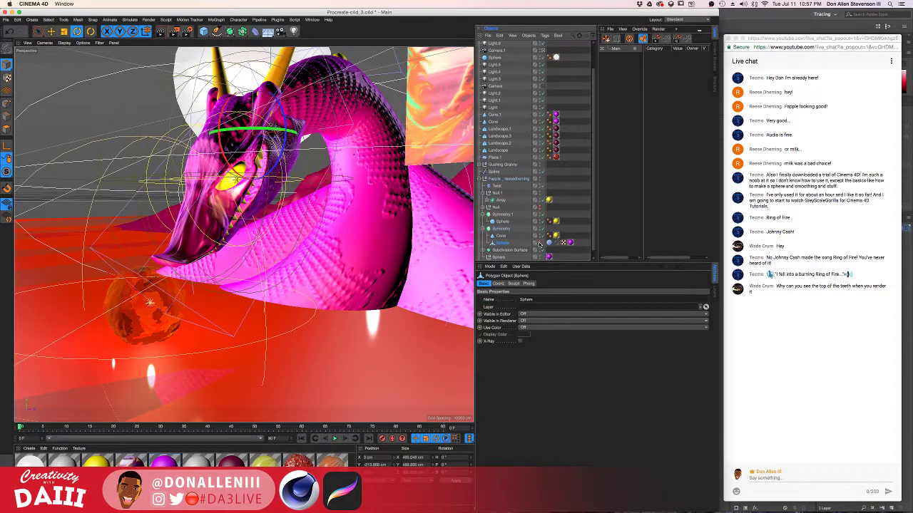
# Step: Set the head's Sphere mesh to Default visibility in the editor and On in the renderer
pyautogui.click(539, 242)
pyautogui.click(540, 244)
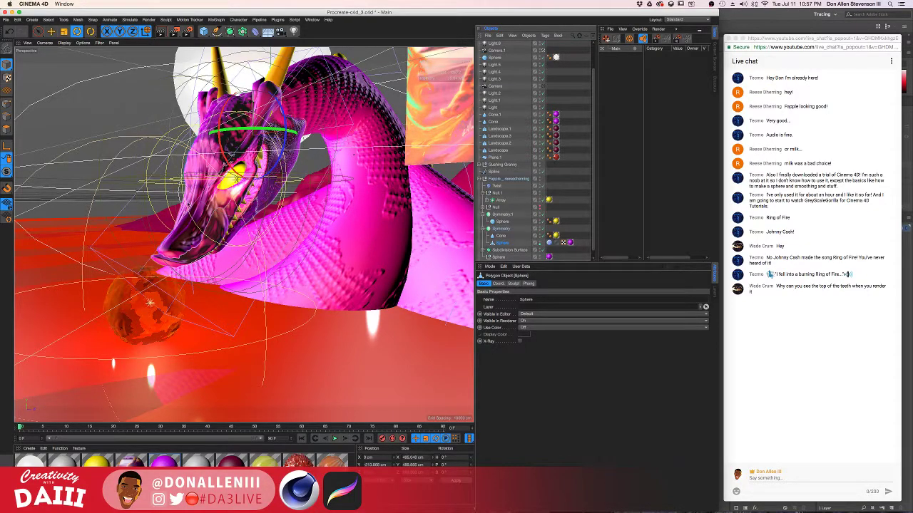
pyautogui.keyDown('alt'); pyautogui.moveTo(160, 206); pyautogui.dragTo(189, 243); pyautogui.keyUp('alt')
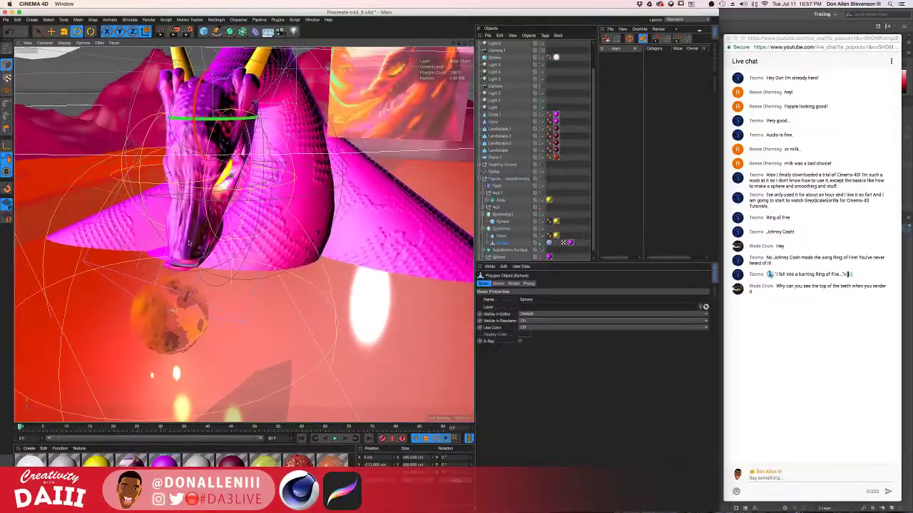
# Step: Try moving the head's Sphere mesh out beside the dragon and render the view
pyautogui.keyDown('alt'); pyautogui.moveTo(202, 190); pyautogui.dragTo(135, 115); pyautogui.keyUp('alt')
pyautogui.press('e')
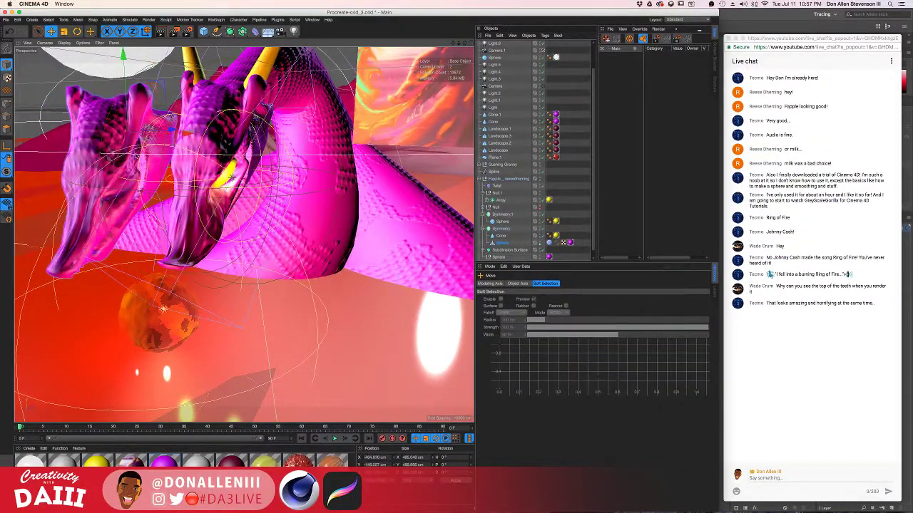
pyautogui.keyDown('alt'); pyautogui.moveTo(136, 154); pyautogui.dragTo(160, 145); pyautogui.keyUp('alt')
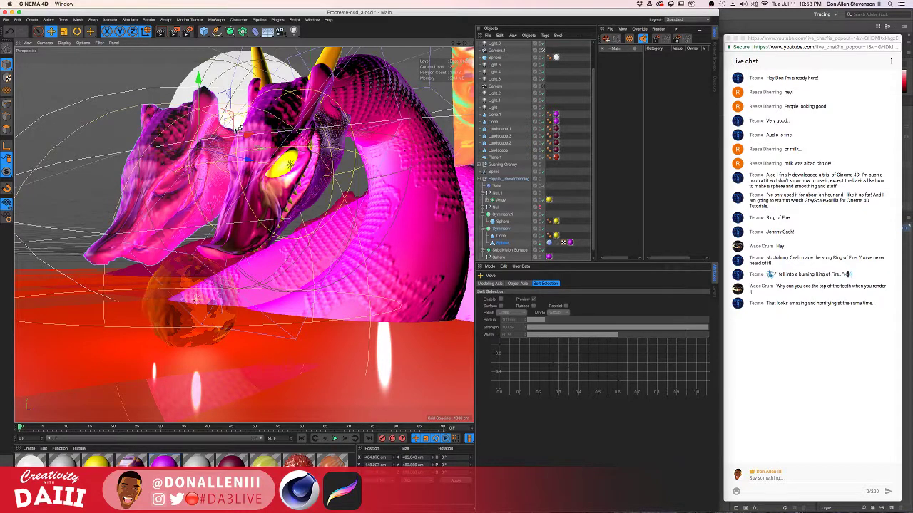
pyautogui.hotkey('ctrl', 'r')
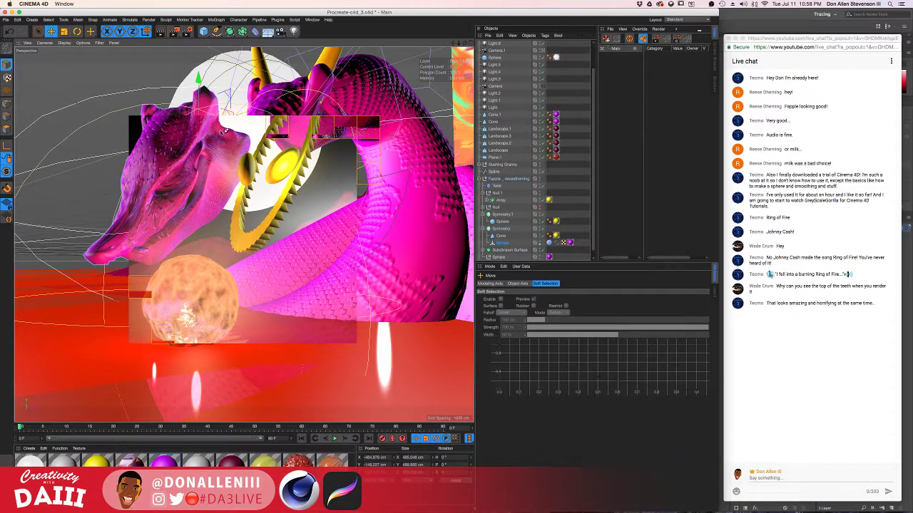
# Step: Restore the head's Sphere mesh to its original position with Default renderer visibility and render the complete dragon
pyautogui.click(268, 178)
pyautogui.click(270, 178)
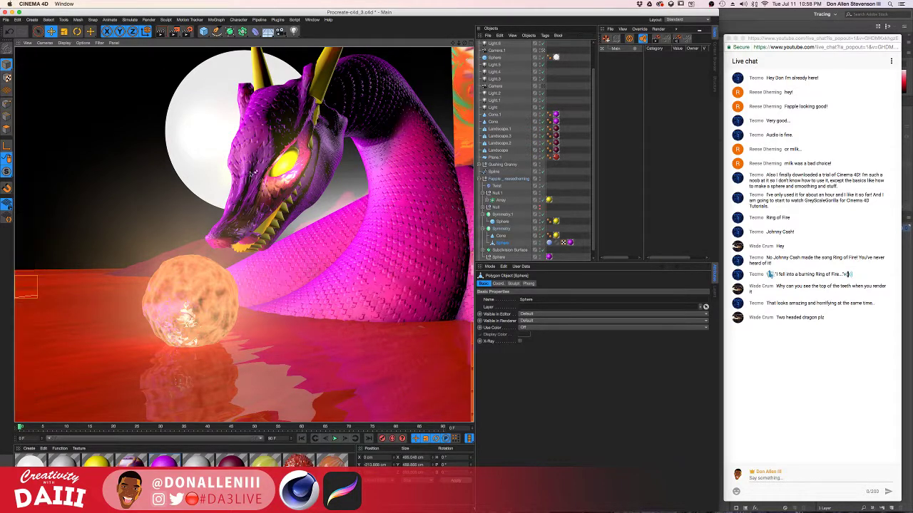
pyautogui.keyDown('alt'); pyautogui.moveTo(241, 184); pyautogui.dragTo(243, 232); pyautogui.keyUp('alt')
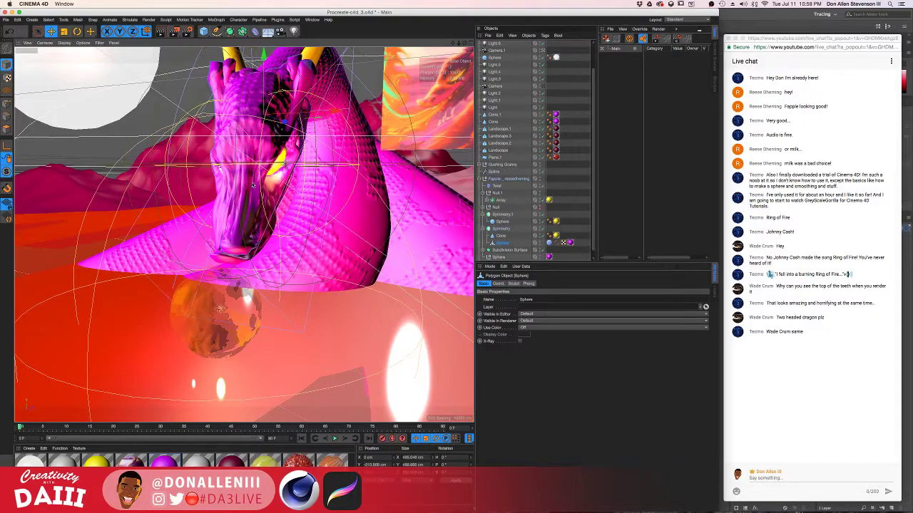
pyautogui.keyDown('alt'); pyautogui.moveTo(252, 184); pyautogui.dragTo(373, 172); pyautogui.keyUp('alt')
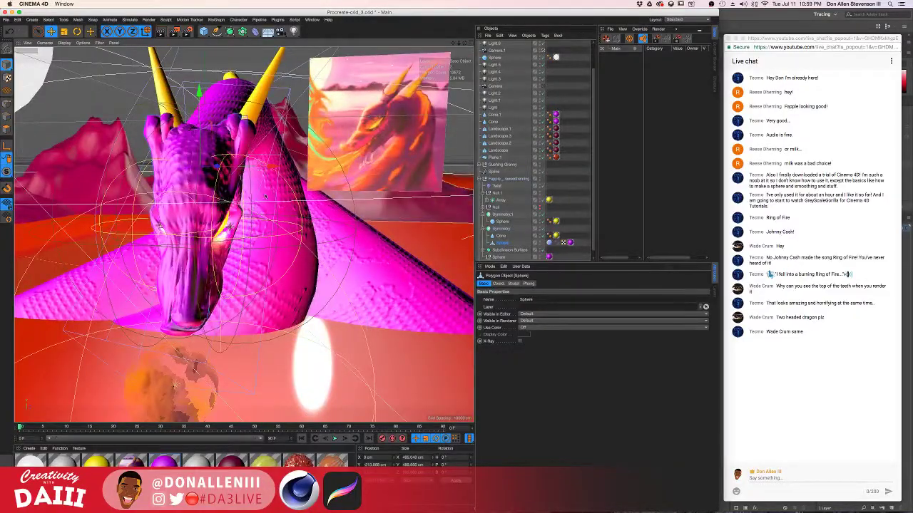
# Step: Try to move the head's Subdivision Surface away from the dragon's neck, and undo the move
pyautogui.keyDown('alt'); pyautogui.moveTo(266, 196); pyautogui.dragTo(221, 119); pyautogui.keyUp('alt')
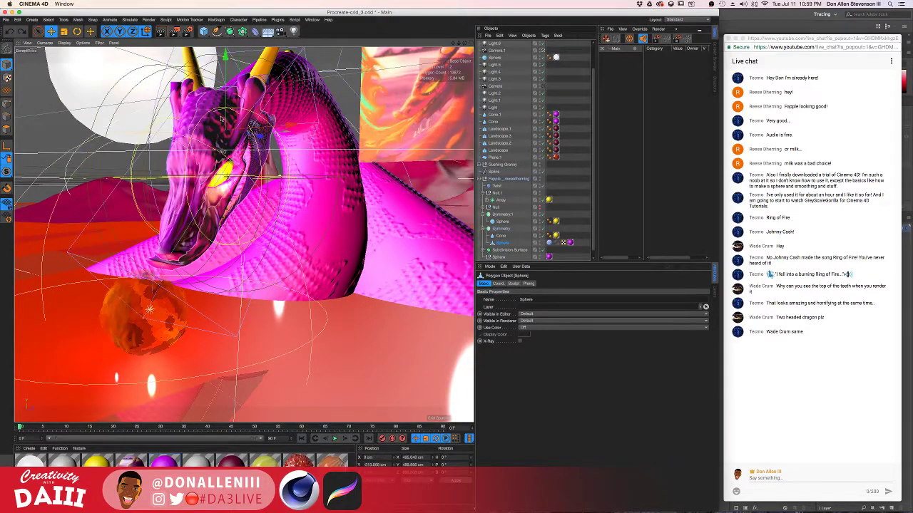
pyautogui.click(209, 152)
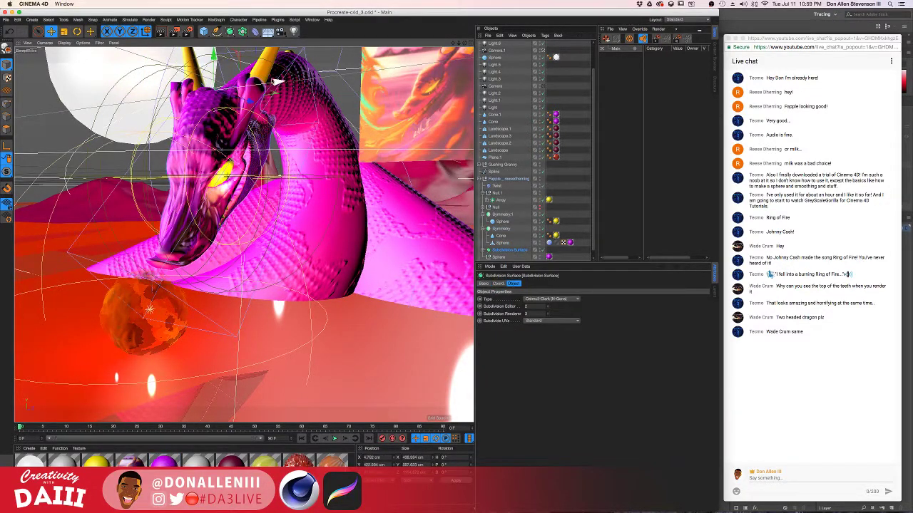
pyautogui.moveTo(276, 82); pyautogui.dragTo(197, 116)
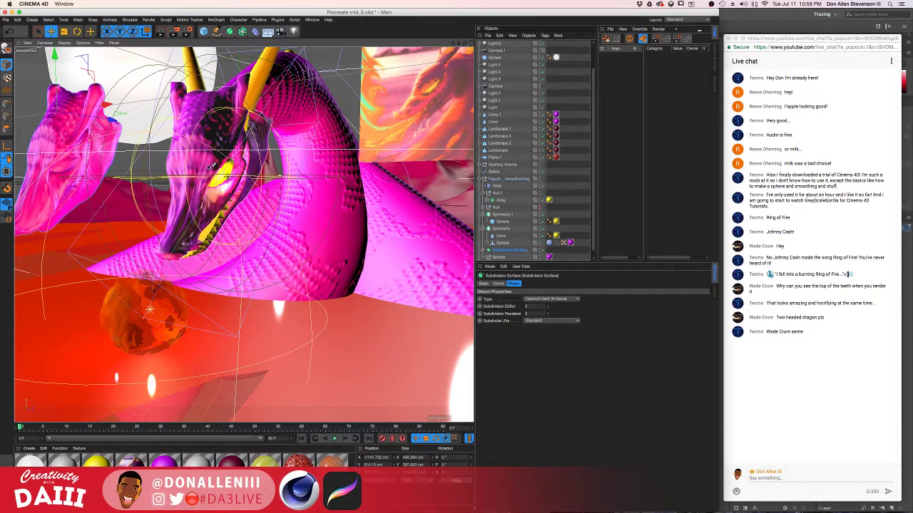
pyautogui.moveTo(209, 172); pyautogui.dragTo(208, 184)
pyautogui.click(214, 166)
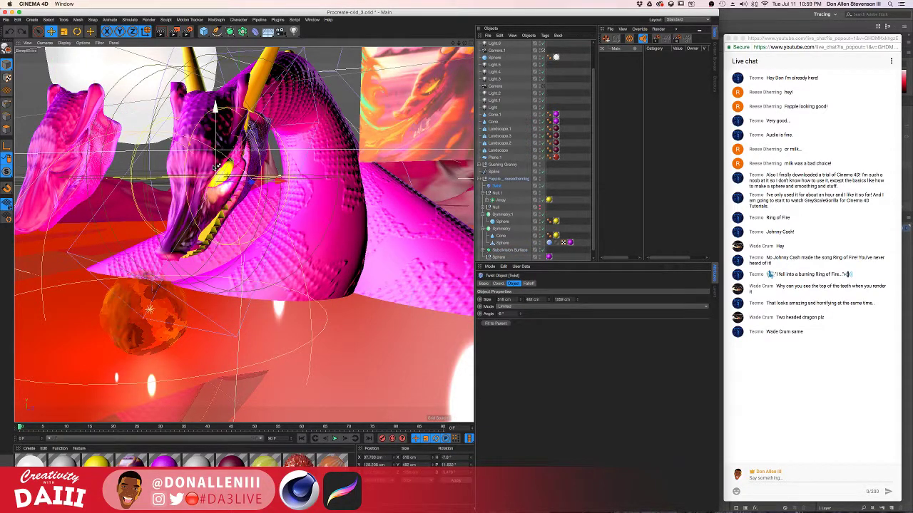
pyautogui.press('super+z')
pyautogui.press('super+z')
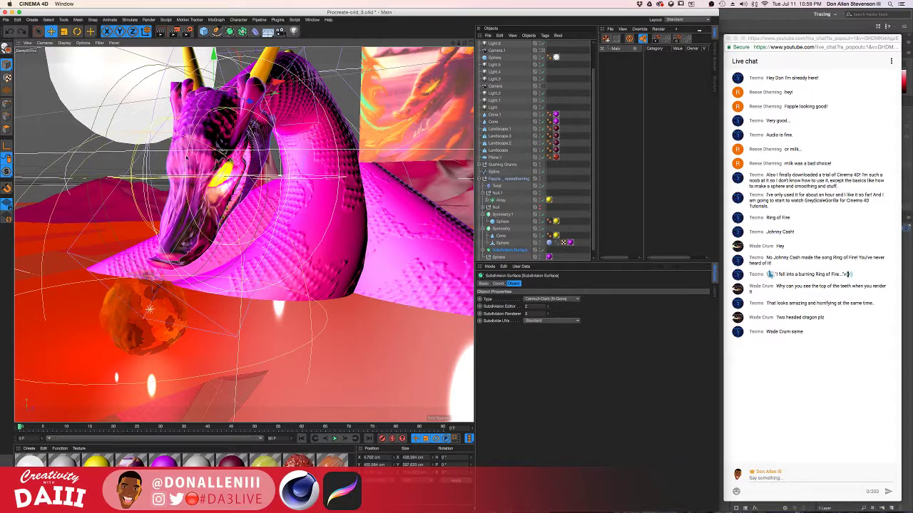
pyautogui.press('super+z')
# Step: Collapse the null group that holds the dragon head and duplicate it in the object hierarchy
pyautogui.click(531, 207)
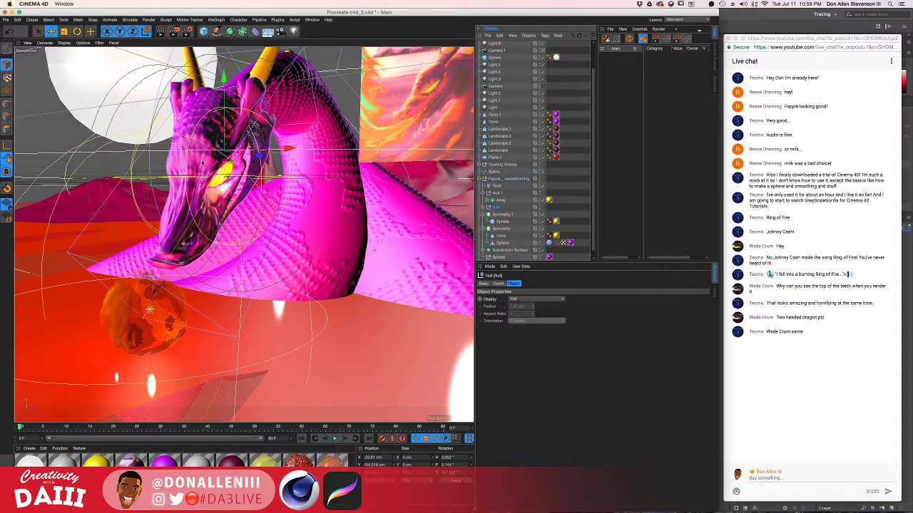
pyautogui.keyDown('alt'); pyautogui.moveTo(300, 164); pyautogui.dragTo(248, 161); pyautogui.keyUp('alt')
pyautogui.keyDown('alt'); pyautogui.moveTo(212, 162); pyautogui.dragTo(358, 194); pyautogui.keyUp('alt')
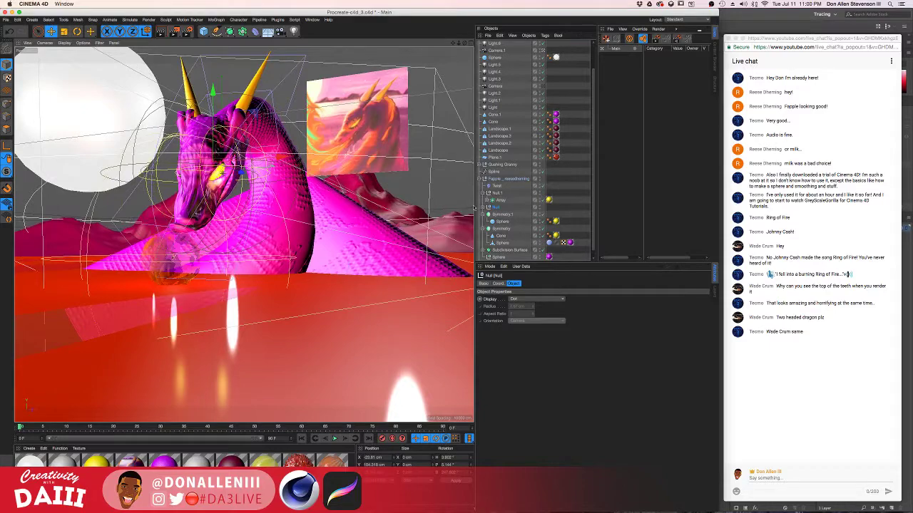
pyautogui.click(483, 178)
pyautogui.click(500, 208)
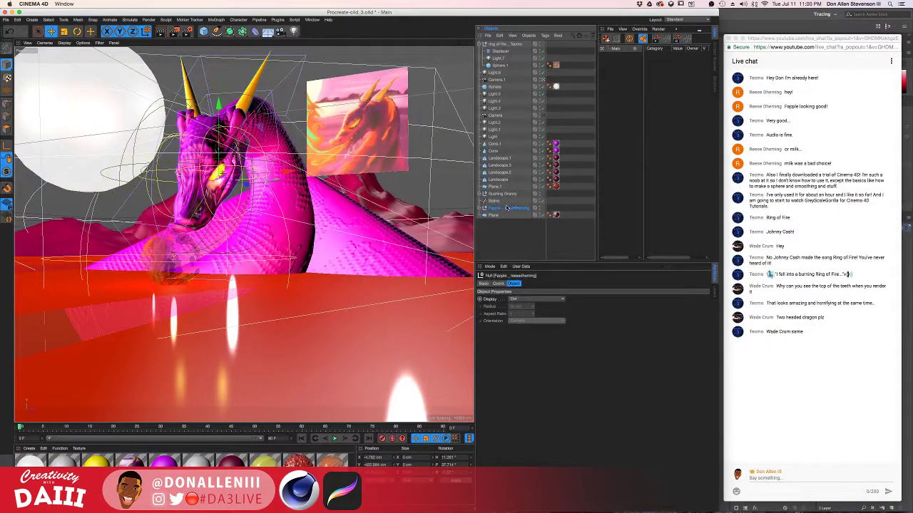
pyautogui.press('super+d')
pyautogui.click(506, 222)
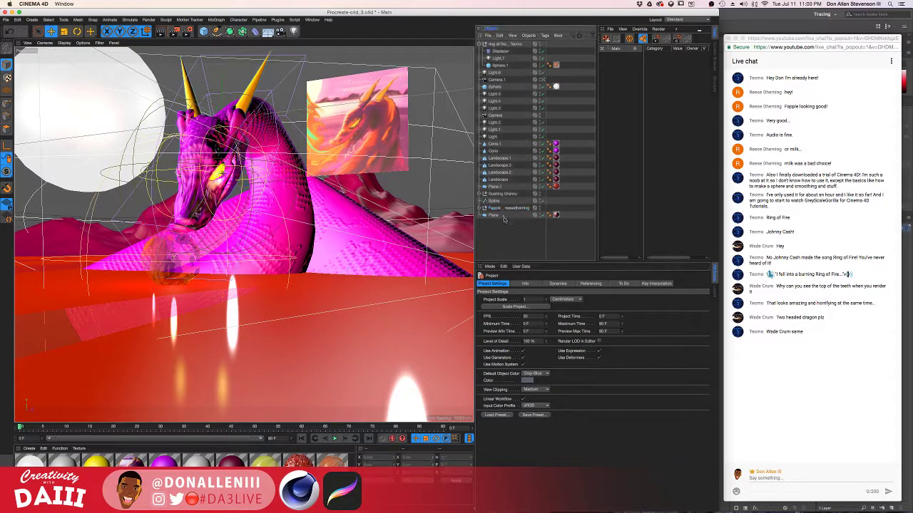
pyautogui.keyDown('ctrl'); pyautogui.moveTo(491, 206); pyautogui.dragTo(491, 205); pyautogui.keyUp('ctrl')
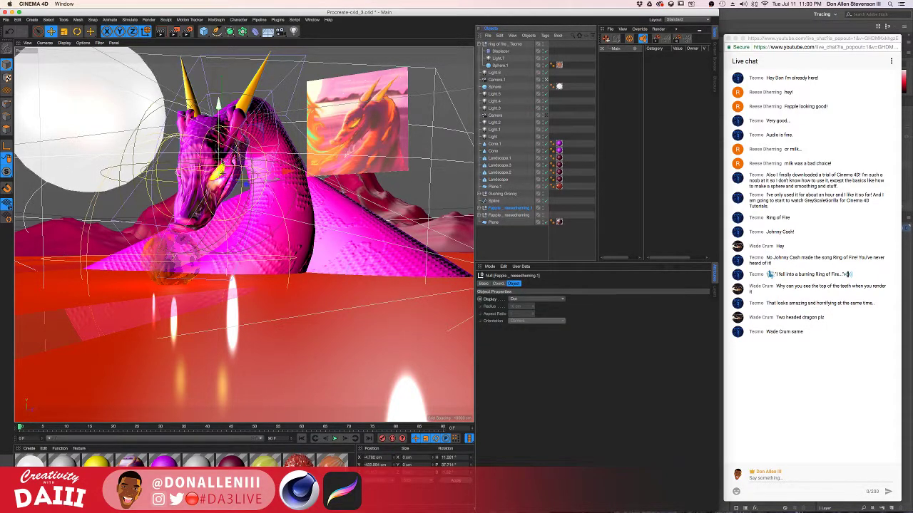
# Step: Move the duplicated dragon head sideways along X so it sits beside the original head
pyautogui.moveTo(285, 171); pyautogui.dragTo(331, 172)
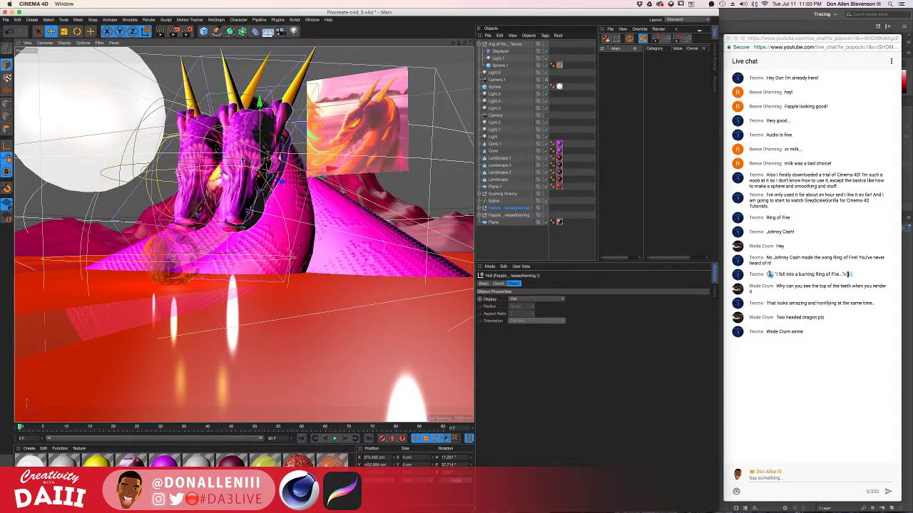
pyautogui.keyDown('alt'); pyautogui.moveTo(228, 151); pyautogui.dragTo(277, 159); pyautogui.keyUp('alt')
pyautogui.scroll(5, 277, 159)
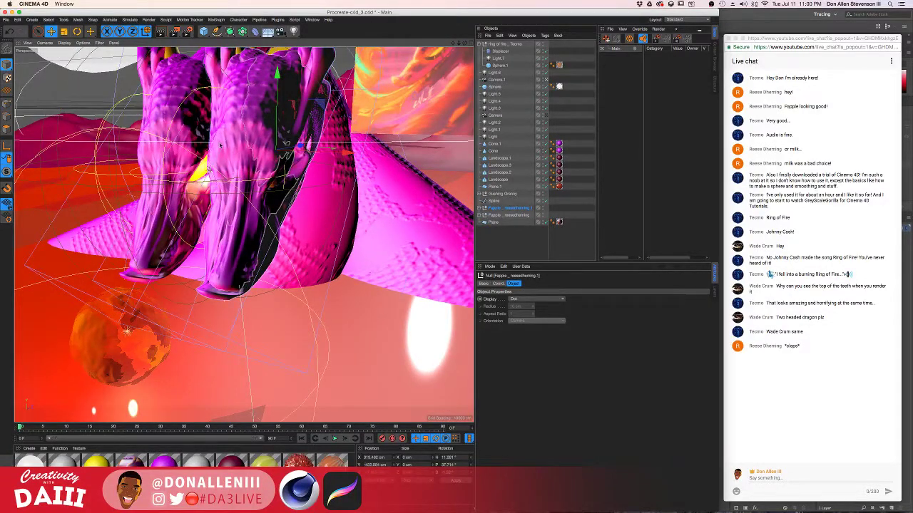
pyautogui.keyDown('alt'); pyautogui.moveTo(213, 174); pyautogui.dragTo(309, 139); pyautogui.keyUp('alt')
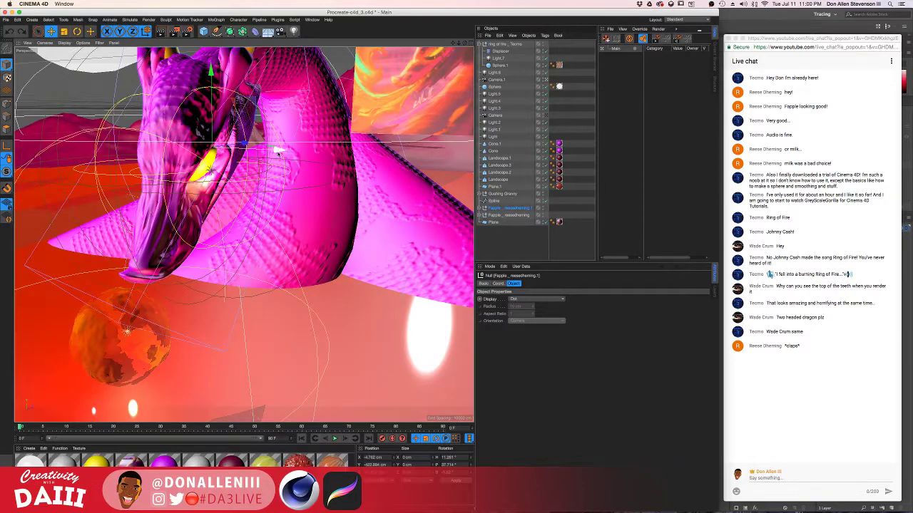
pyautogui.keyDown('alt'); pyautogui.moveTo(212, 124); pyautogui.dragTo(279, 119); pyautogui.keyUp('alt')
# Step: Rotate the duplicated dragon head so it faces a different direction from the original head
pyautogui.press('r')
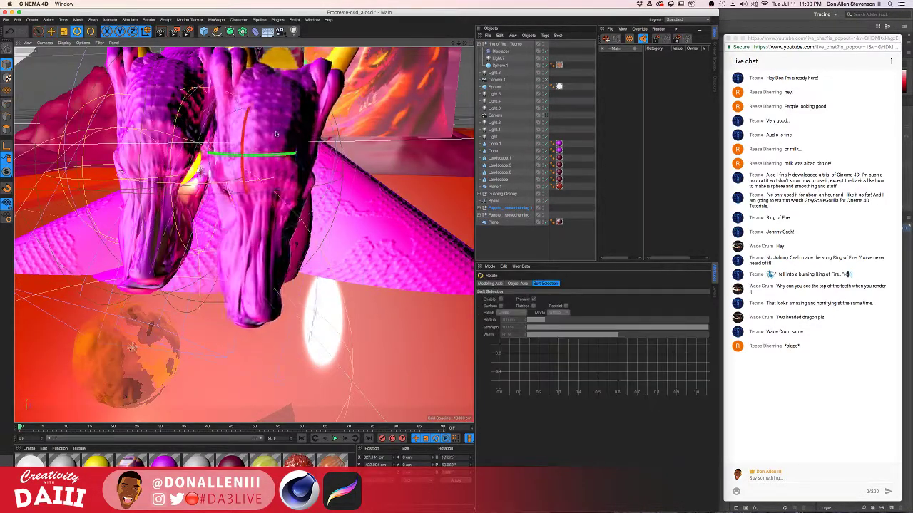
pyautogui.keyDown('alt'); pyautogui.moveTo(239, 111); pyautogui.dragTo(269, 159); pyautogui.keyUp('alt')
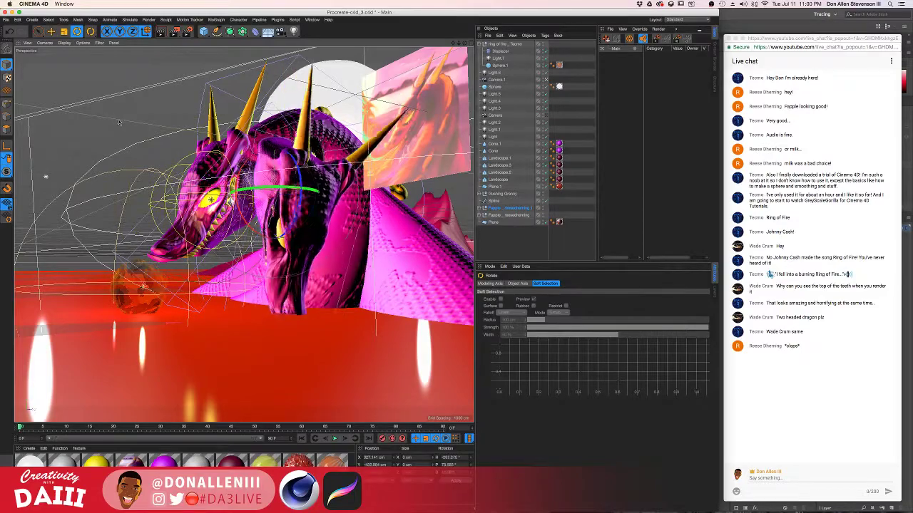
pyautogui.keyDown('alt'); pyautogui.moveTo(262, 166); pyautogui.dragTo(206, 182, button='right'); pyautogui.keyUp('alt')
pyautogui.keyDown('alt'); pyautogui.moveTo(207, 183); pyautogui.dragTo(225, 161, button='middle'); pyautogui.keyUp('alt')
pyautogui.keyDown('alt'); pyautogui.moveTo(225, 161); pyautogui.dragTo(280, 187); pyautogui.keyUp('alt')
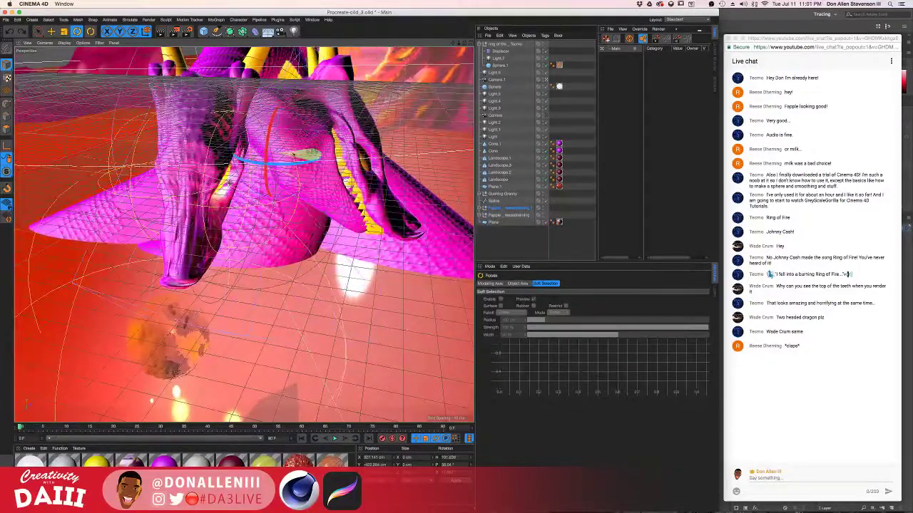
pyautogui.keyDown('alt'); pyautogui.moveTo(309, 155); pyautogui.dragTo(307, 154); pyautogui.keyUp('alt')
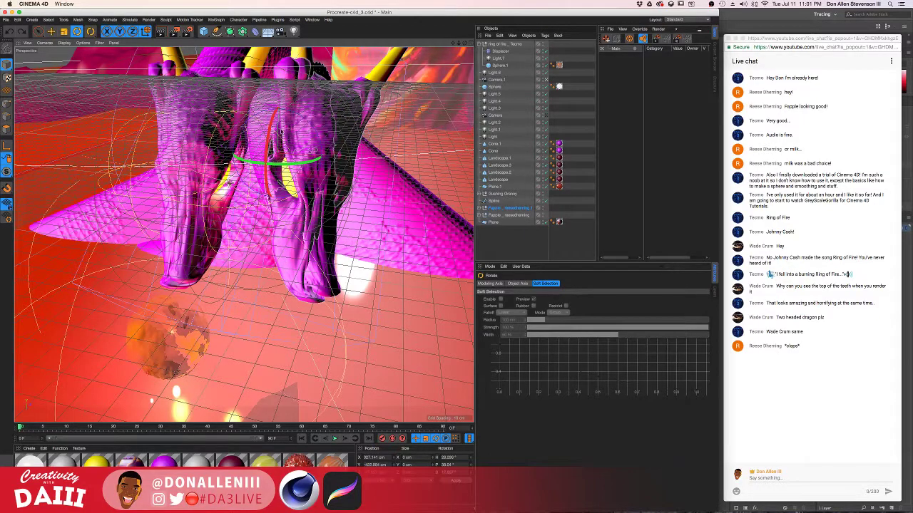
pyautogui.moveTo(312, 150)
pyautogui.keyDown('alt'); pyautogui.mouseDown()
pyautogui.moveTo(253, 127)
pyautogui.moveTo(325, 157)
pyautogui.moveTo(276, 166)
pyautogui.moveTo(410, 154)
pyautogui.moveTo(417, 110)
pyautogui.moveTo(353, 173)
pyautogui.mouseUp(); pyautogui.keyUp('alt')
pyautogui.scroll(-5, 353, 174)
pyautogui.keyDown('alt'); pyautogui.moveTo(89, 319); pyautogui.dragTo(93, 298); pyautogui.keyUp('alt')
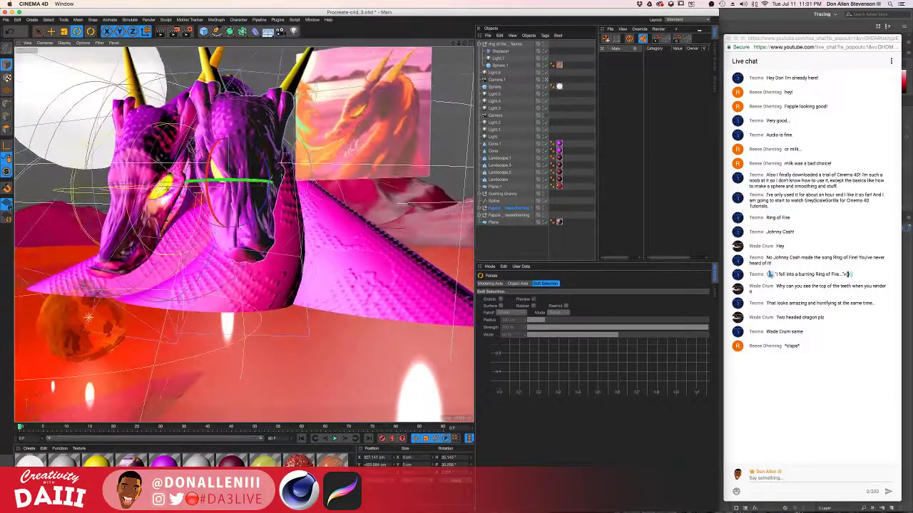
pyautogui.keyDown('alt'); pyautogui.moveTo(261, 201); pyautogui.dragTo(285, 194); pyautogui.keyUp('alt')
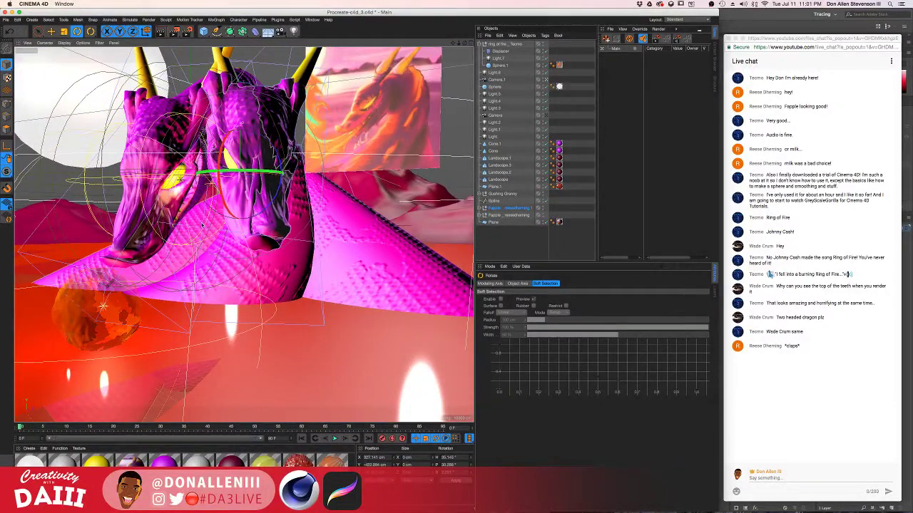
# Step: Examine the two-headed dragon together with the reference artwork plane and the fire sphere beneath the heads
pyautogui.scroll(-3, 155, 155)
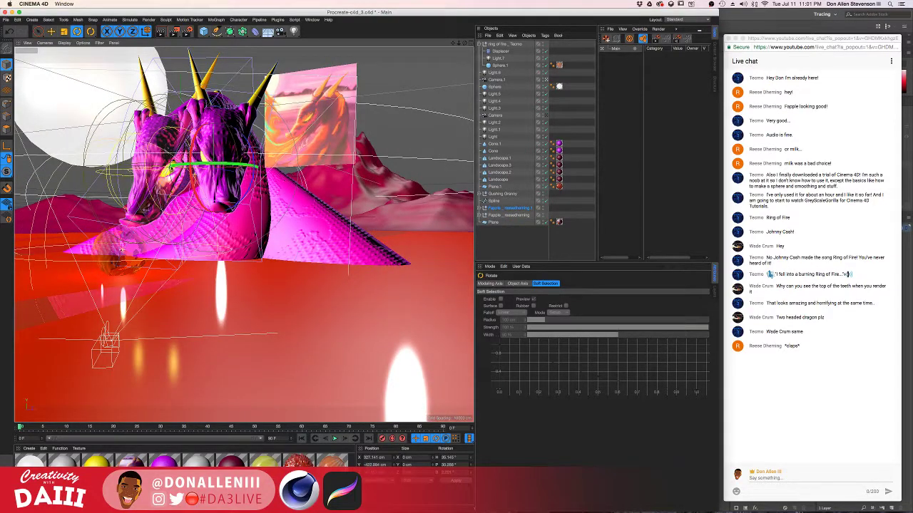
pyautogui.click(293, 135)
pyautogui.scroll(5, 307, 127)
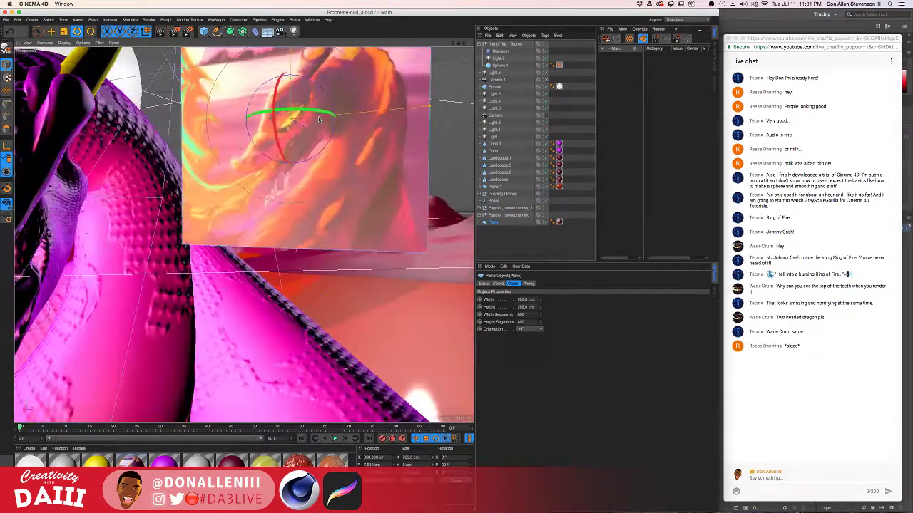
pyautogui.scroll(-5, 317, 125)
pyautogui.keyDown('alt'); pyautogui.moveTo(212, 202); pyautogui.dragTo(312, 137); pyautogui.keyUp('alt')
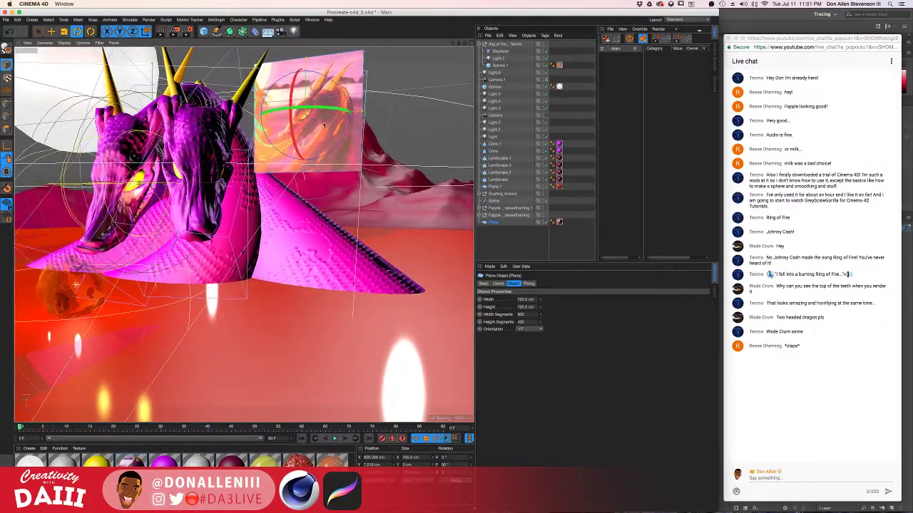
pyautogui.click(74, 283)
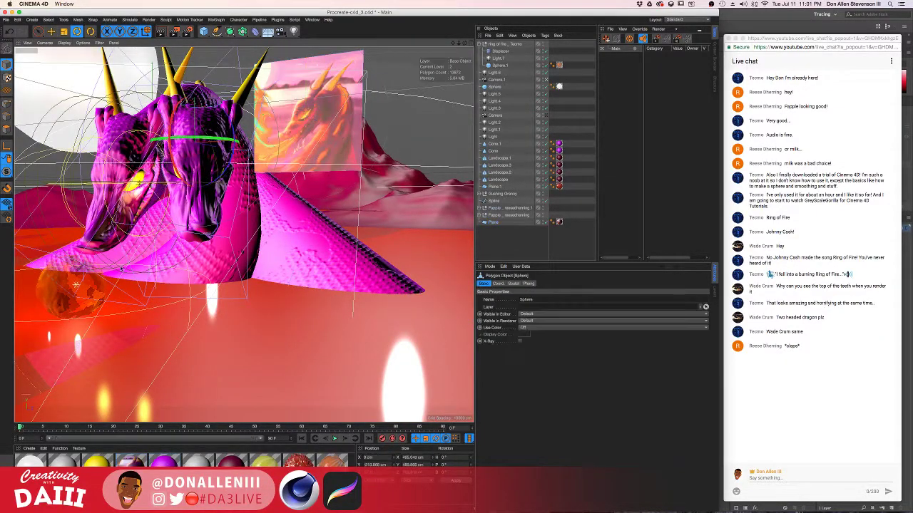
pyautogui.scroll(-3, 72, 277)
pyautogui.scroll(8, 71, 277)
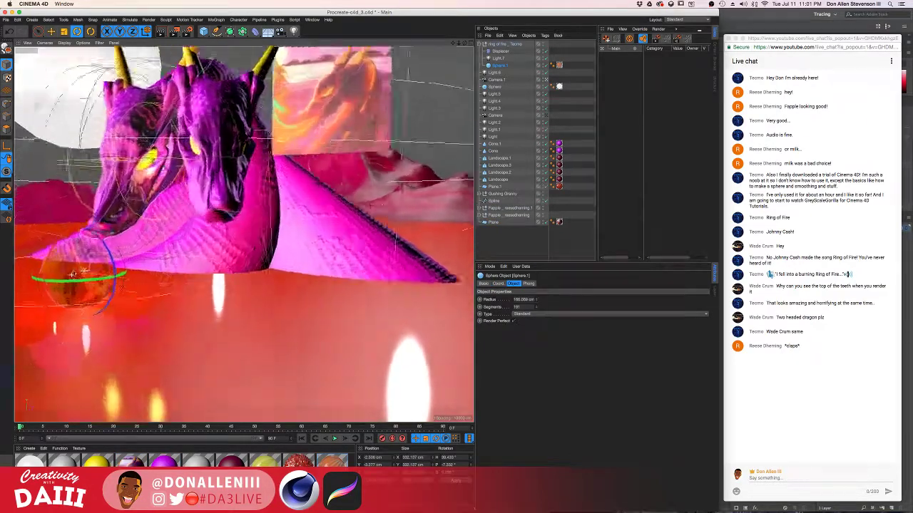
pyautogui.keyDown('alt'); pyautogui.moveTo(80, 267); pyautogui.dragTo(186, 318, button='middle'); pyautogui.keyUp('alt')
pyautogui.moveTo(187, 318)
pyautogui.keyDown('alt'); pyautogui.mouseDown()
pyautogui.moveTo(246, 311)
pyautogui.moveTo(206, 313)
pyautogui.moveTo(177, 330)
pyautogui.moveTo(135, 324)
pyautogui.moveTo(162, 329)
pyautogui.mouseUp(); pyautogui.keyUp('alt')
pyautogui.scroll(-6, 194, 313)
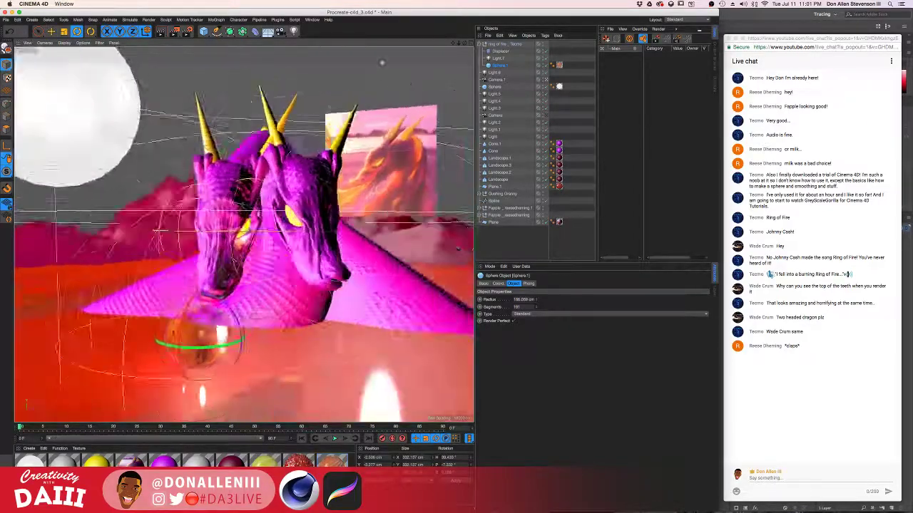
pyautogui.keyDown('alt'); pyautogui.moveTo(382, 63); pyautogui.dragTo(412, 166); pyautogui.keyUp('alt')
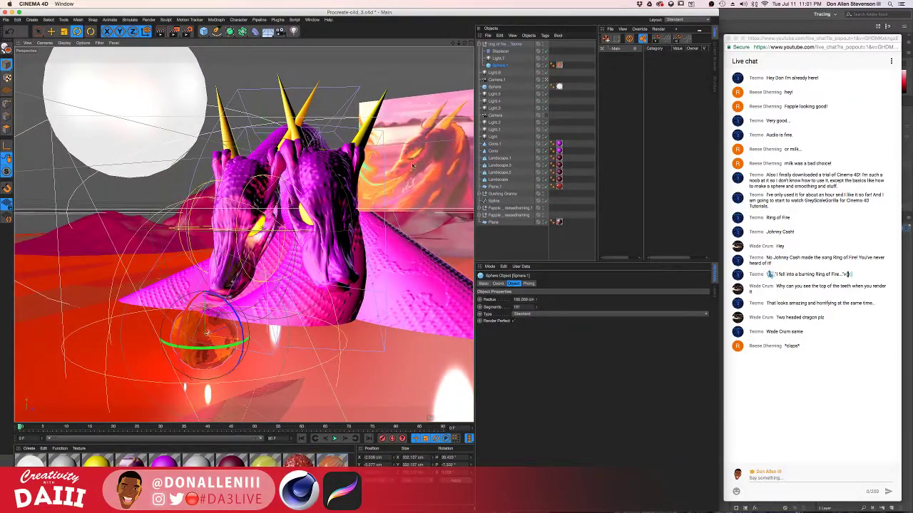
# Step: Collapse the ring of fire group, hide it in the editor and renderer, and set its visibility back to on
pyautogui.click(483, 43)
pyautogui.click(523, 45)
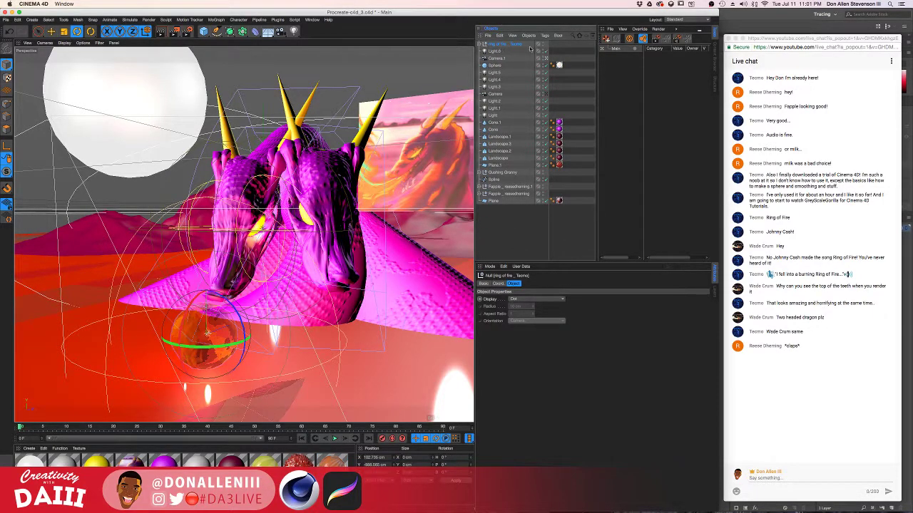
pyautogui.click(543, 45)
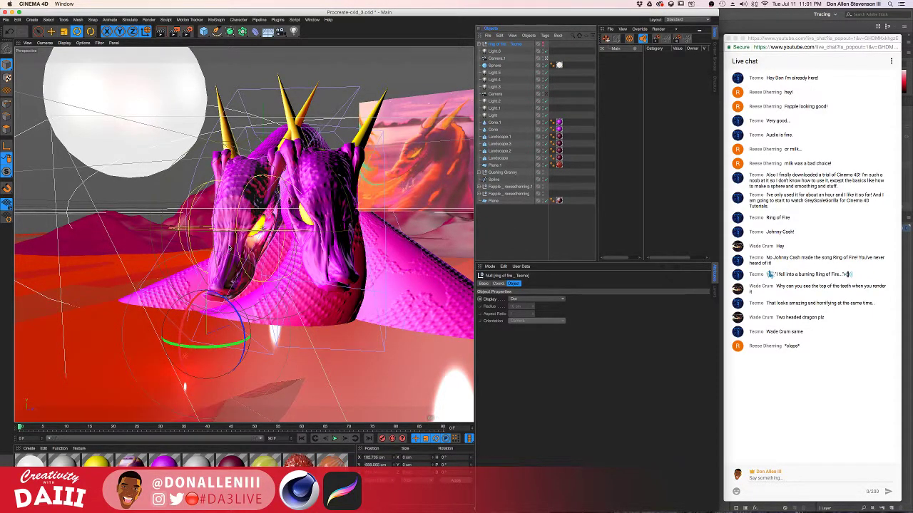
pyautogui.click(542, 45)
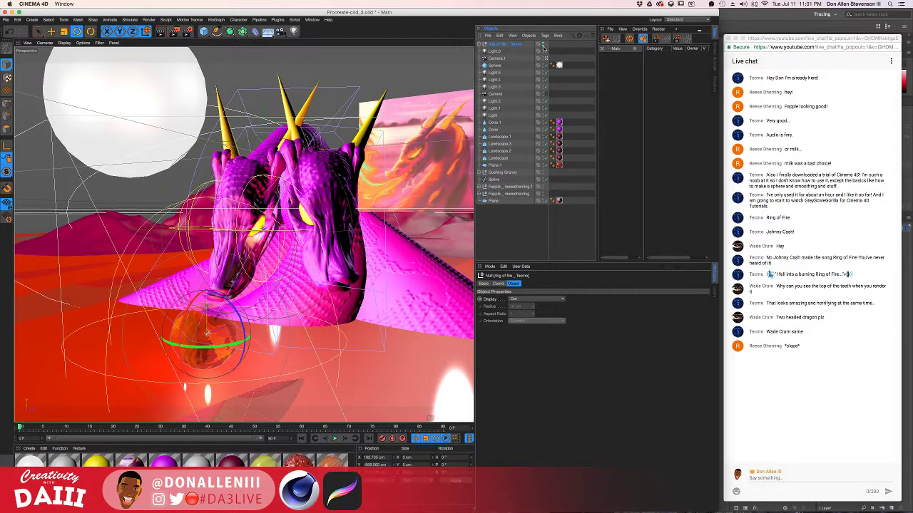
# Step: Move the reference artwork plane up and away from the two dragon heads
pyautogui.keyDown('alt'); pyautogui.moveTo(246, 317); pyautogui.dragTo(223, 323); pyautogui.keyUp('alt')
pyautogui.click(348, 221)
pyautogui.press('e')
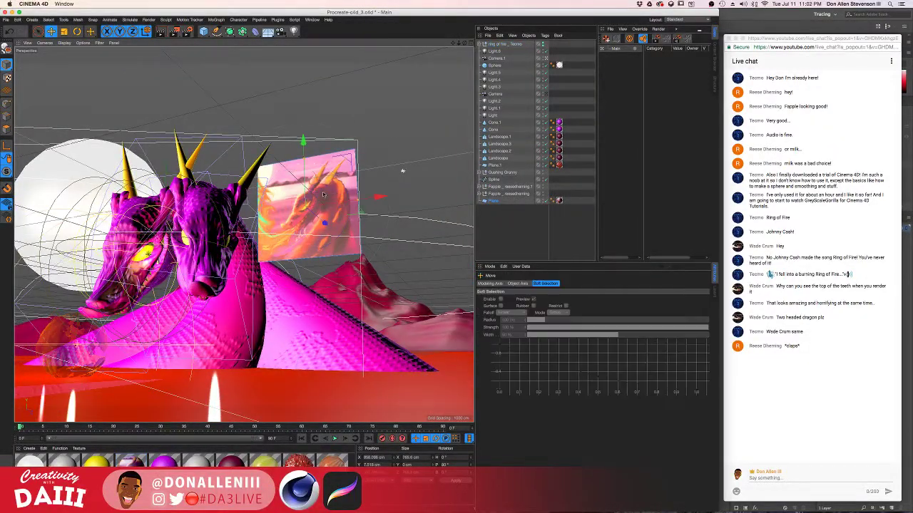
pyautogui.moveTo(419, 210); pyautogui.dragTo(377, 205)
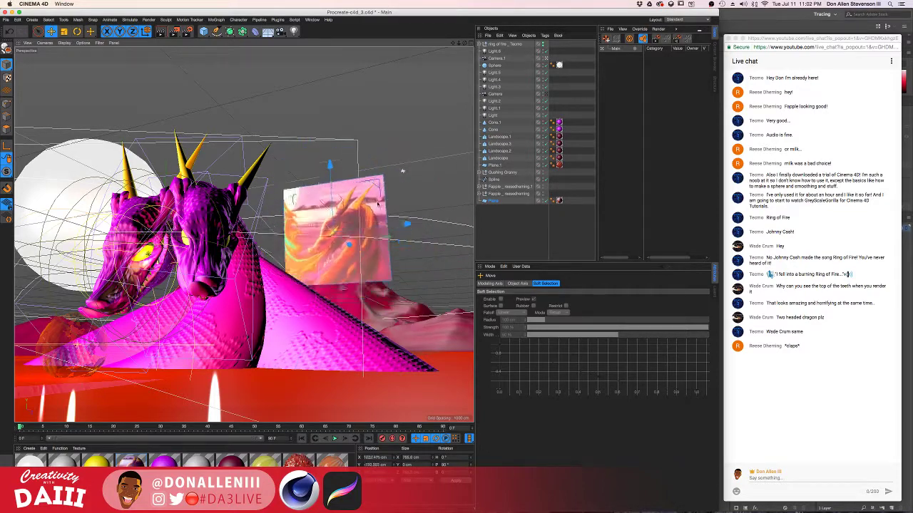
pyautogui.moveTo(412, 126); pyautogui.dragTo(408, 148)
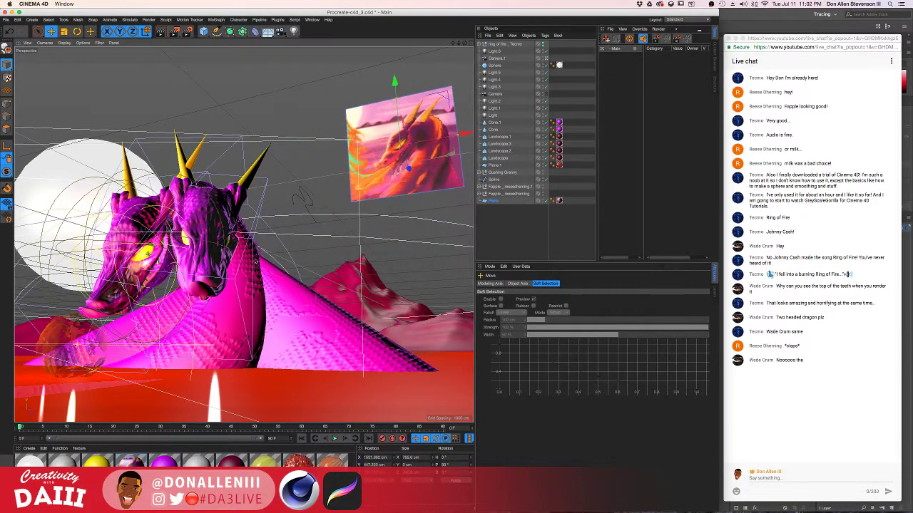
# Step: Frame both dragon heads from a lower frontal angle and render the view
pyautogui.keyDown('alt'); pyautogui.moveTo(198, 239); pyautogui.dragTo(178, 263); pyautogui.keyUp('alt')
pyautogui.scroll(10, 214, 244)
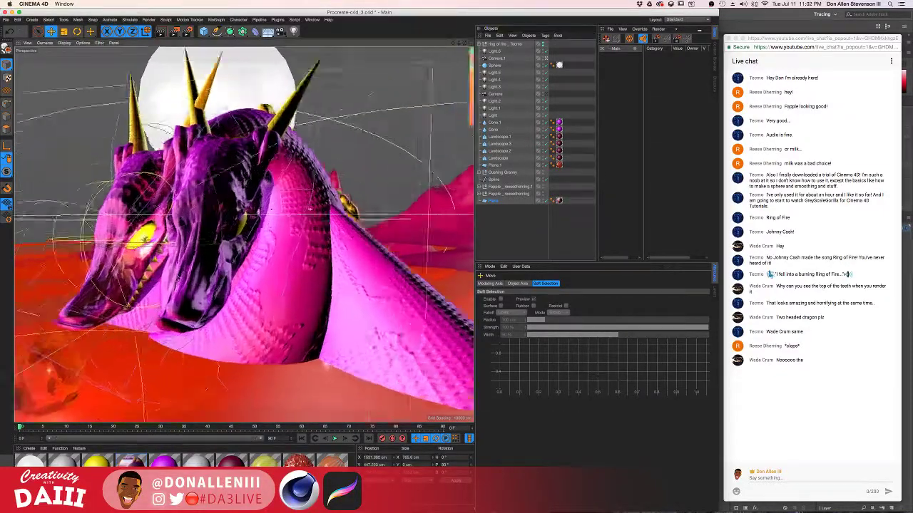
pyautogui.scroll(-10, 200, 244)
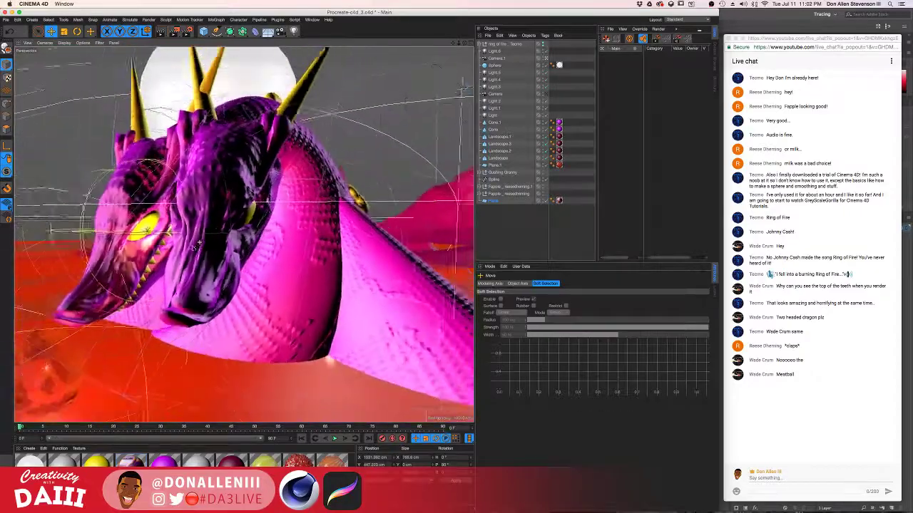
pyautogui.keyDown('alt'); pyautogui.moveTo(200, 244); pyautogui.dragTo(273, 214); pyautogui.keyUp('alt')
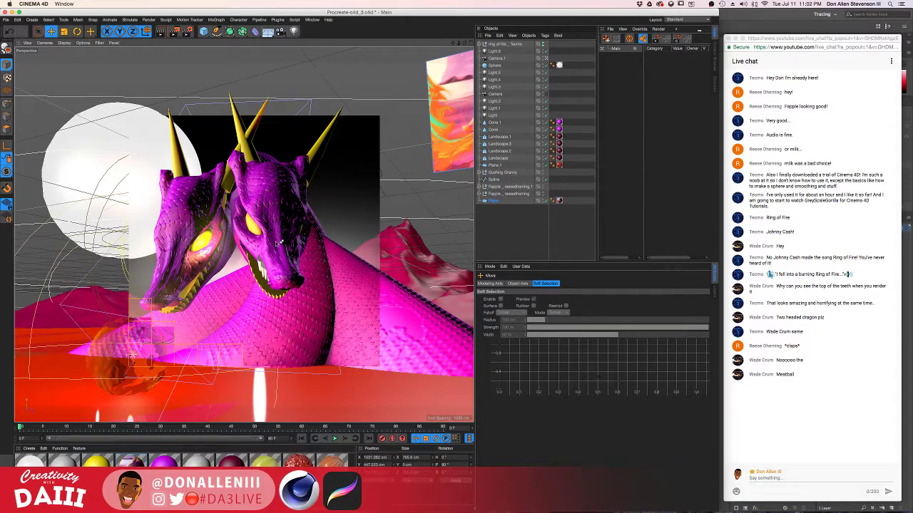
# Step: Delete the upper and lower teeth from the front dragon head's mouth and render the view
pyautogui.click(191, 302)
pyautogui.click(269, 256)
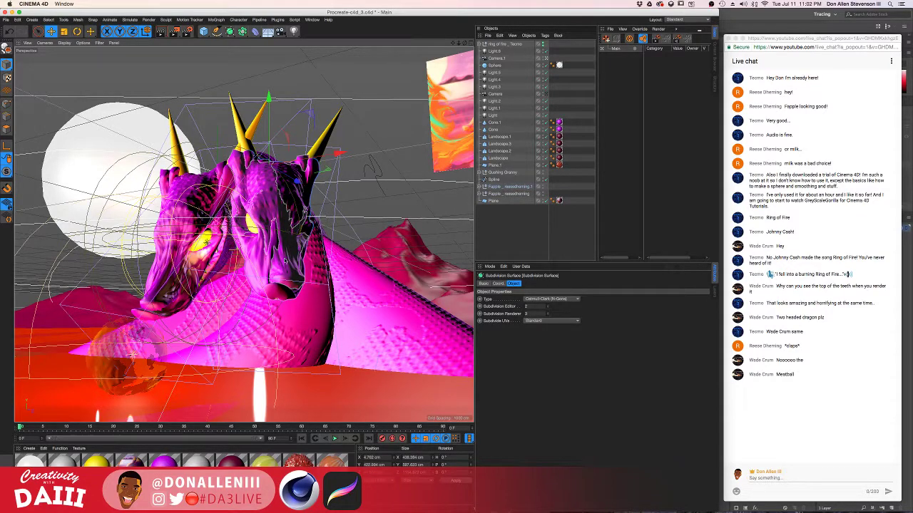
pyautogui.press('Delete')
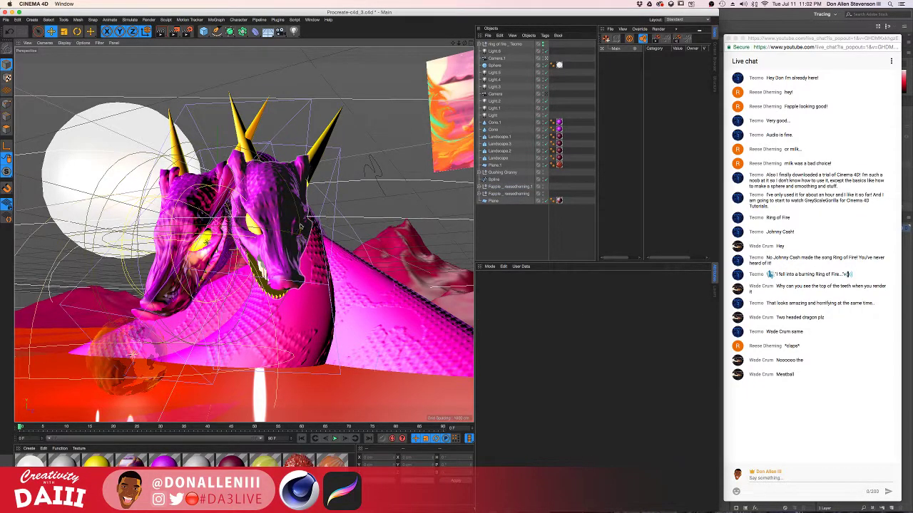
pyautogui.moveTo(280, 269)
pyautogui.keyDown('alt'); pyautogui.mouseDown()
pyautogui.moveTo(306, 224)
pyautogui.moveTo(276, 244)
pyautogui.moveTo(321, 200)
pyautogui.moveTo(399, 149)
pyautogui.moveTo(375, 106)
pyautogui.moveTo(278, 257)
pyautogui.mouseUp(); pyautogui.keyUp('alt')
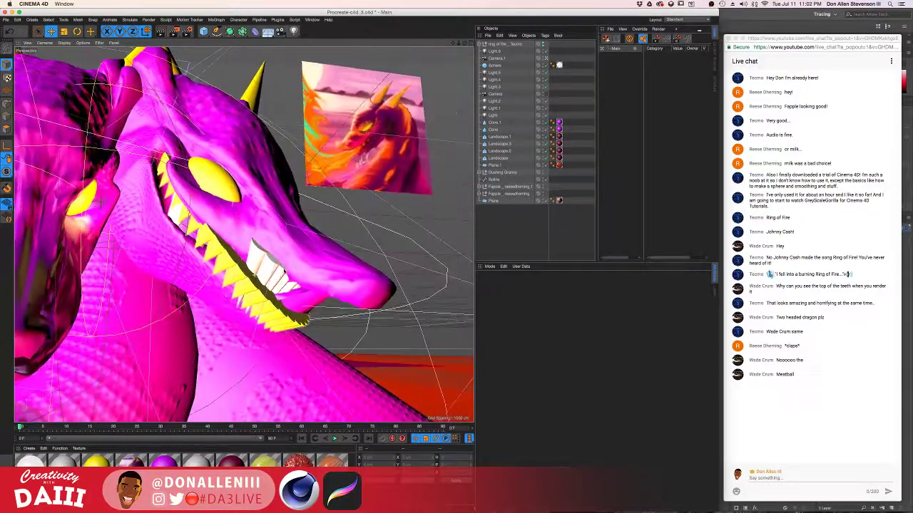
pyautogui.click(269, 276)
pyautogui.click(270, 262)
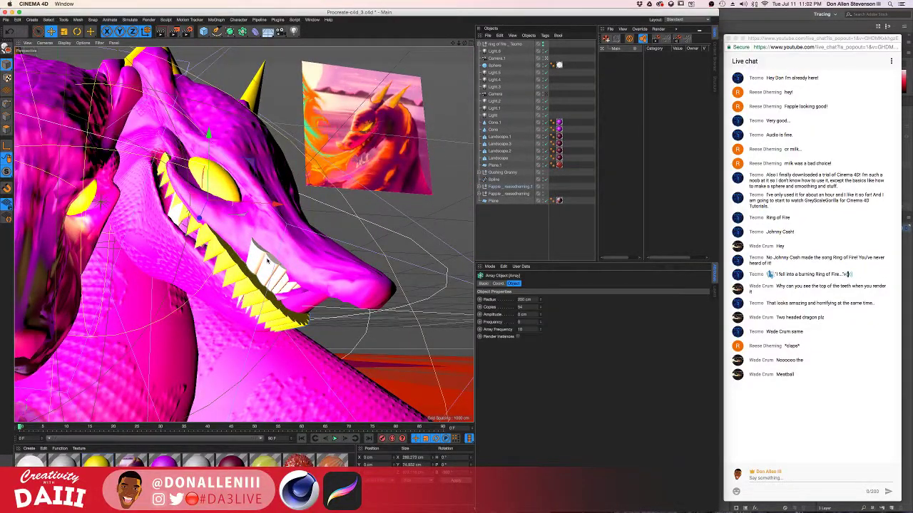
pyautogui.press('Delete')
pyautogui.keyDown('alt'); pyautogui.moveTo(281, 270); pyautogui.dragTo(317, 203); pyautogui.keyUp('alt')
pyautogui.click(261, 276)
pyautogui.press('Delete')
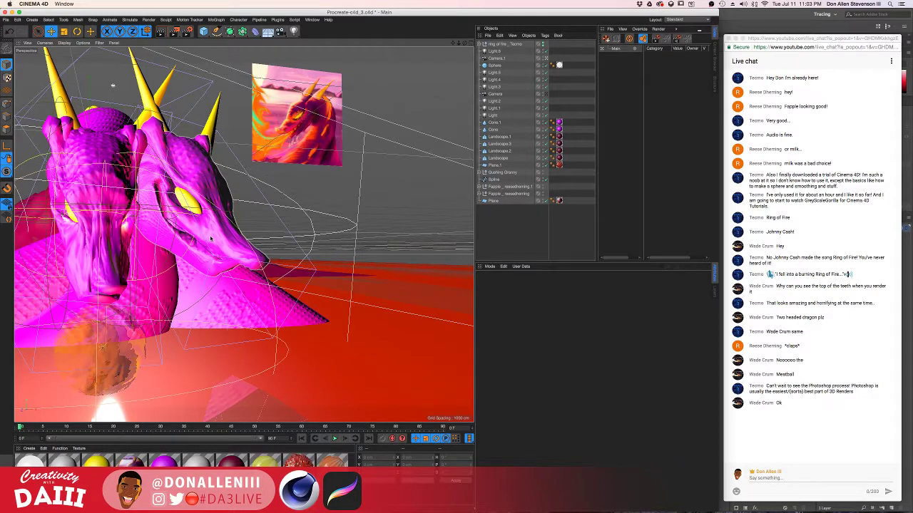
pyautogui.press('super+r')
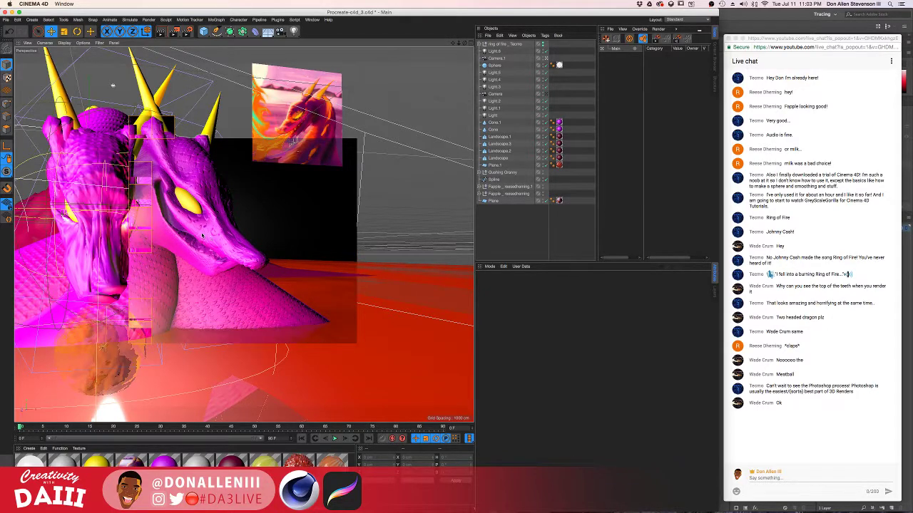
pyautogui.click(103, 224)
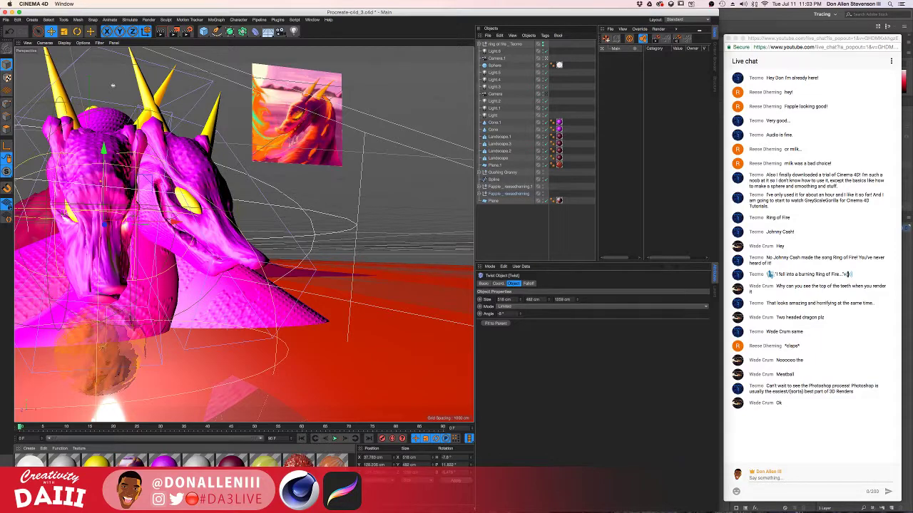
pyautogui.click(132, 466)
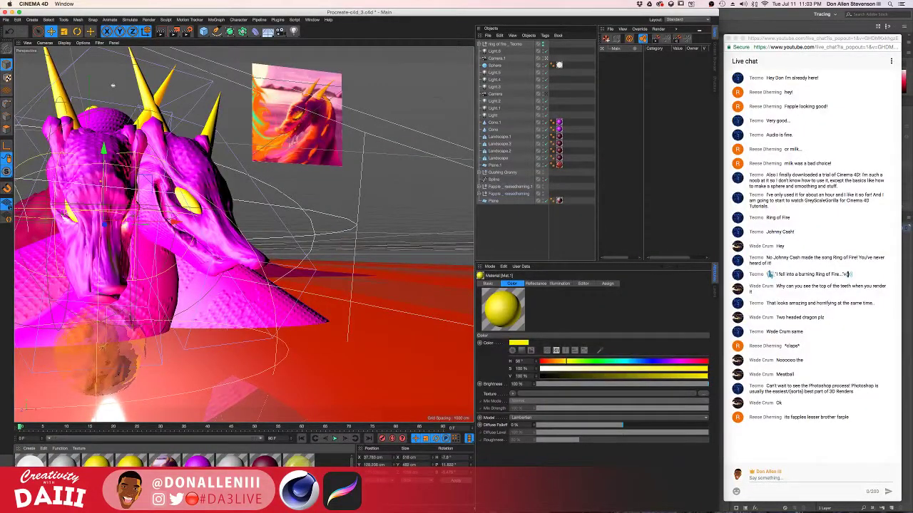
pyautogui.doubleClick(132, 464)
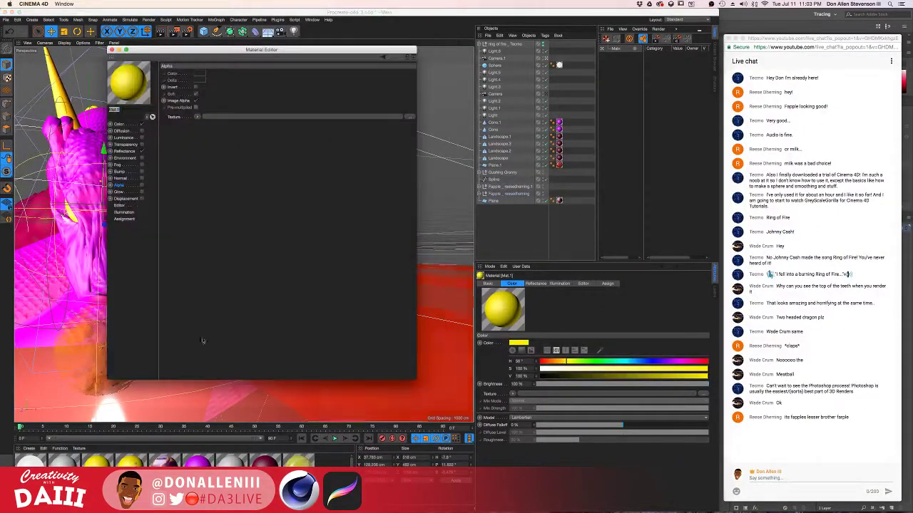
pyautogui.moveTo(226, 55); pyautogui.dragTo(378, 68)
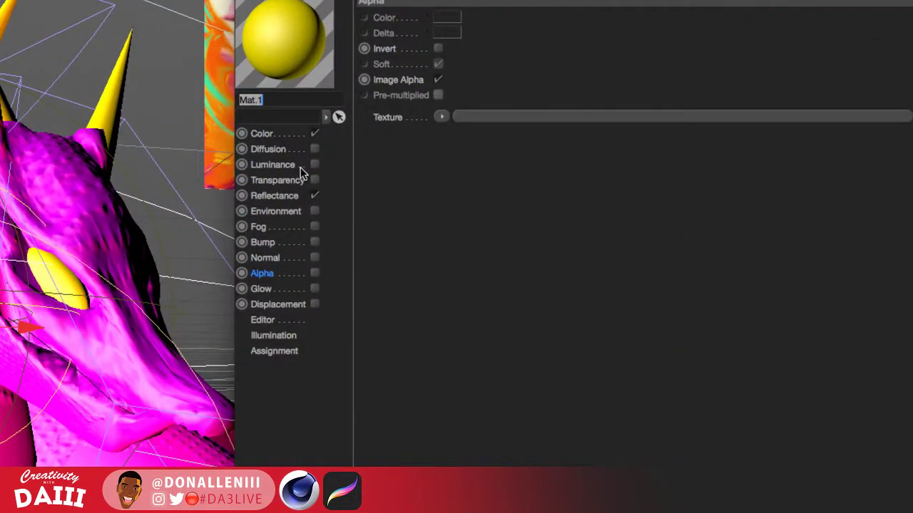
pyautogui.click(314, 134)
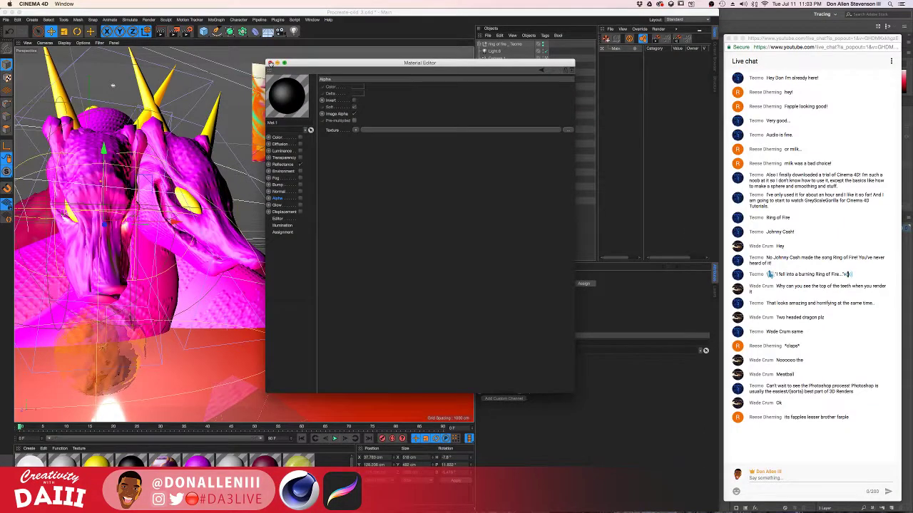
pyautogui.click(270, 63)
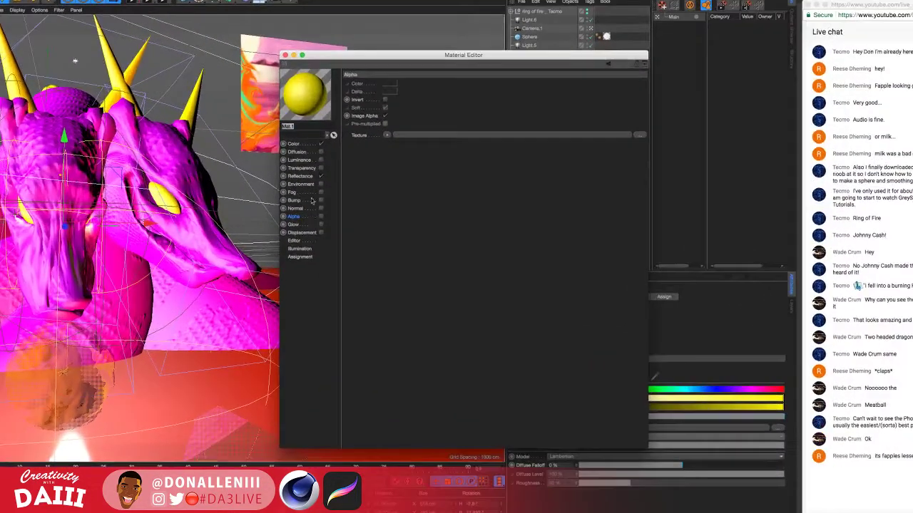
# Step: Replace the Color channel of the horn and eye material Mat.1 with Luminance in pale yellow, H 63°, S 42%, V 100%
pyautogui.click(299, 159)
pyautogui.click(321, 159)
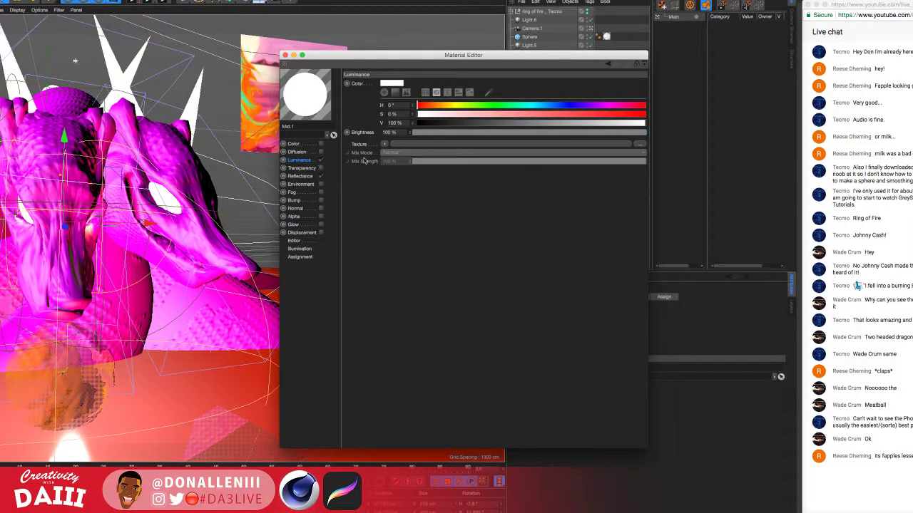
pyautogui.click(150, 157)
pyautogui.keyDown('alt'); pyautogui.moveTo(159, 152); pyautogui.dragTo(186, 168); pyautogui.keyUp('alt')
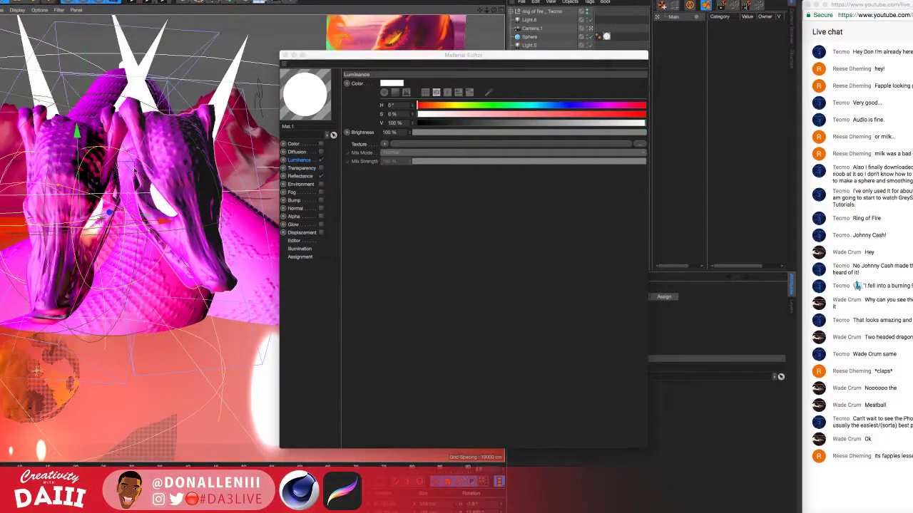
pyautogui.click(457, 106)
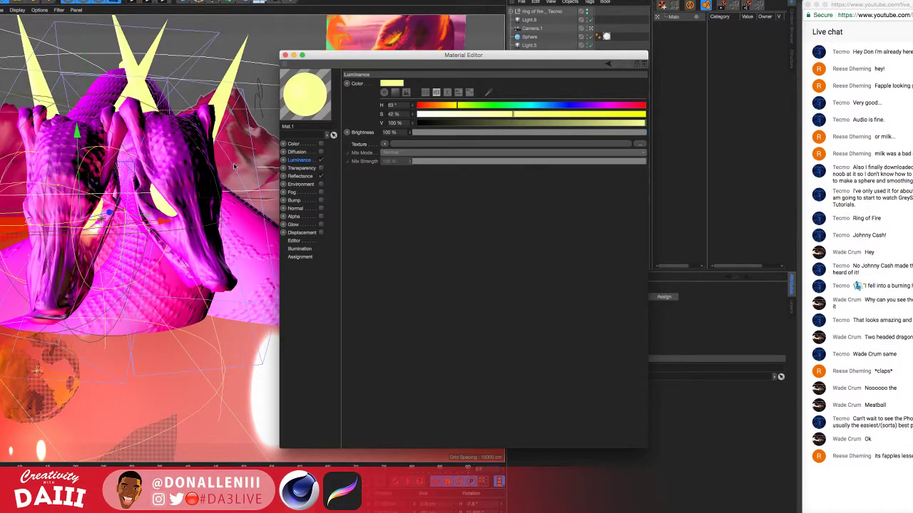
pyautogui.keyDown('alt'); pyautogui.moveTo(177, 152); pyautogui.dragTo(139, 152); pyautogui.keyUp('alt')
pyautogui.click(285, 56)
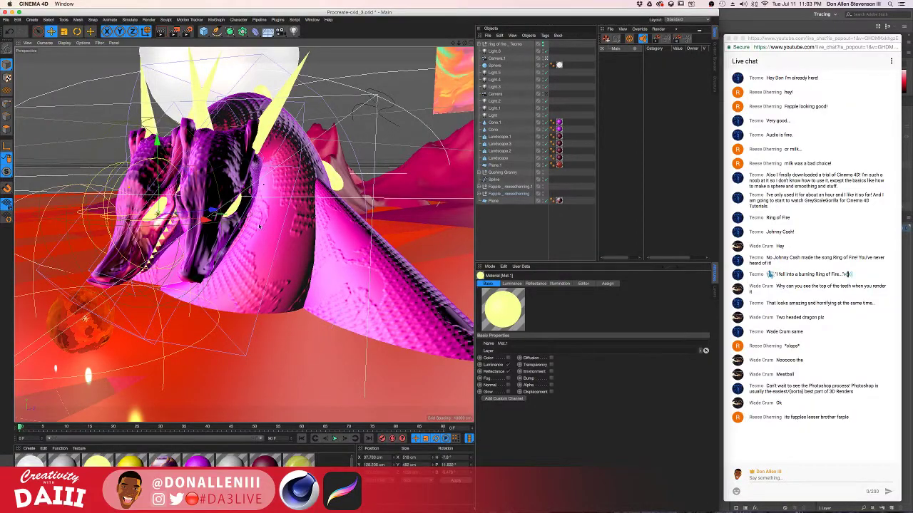
# Step: Change the first word of the original dragon group's name to Farple in the object hierarchy
pyautogui.keyDown('alt'); pyautogui.moveTo(260, 227); pyautogui.dragTo(284, 199); pyautogui.keyUp('alt')
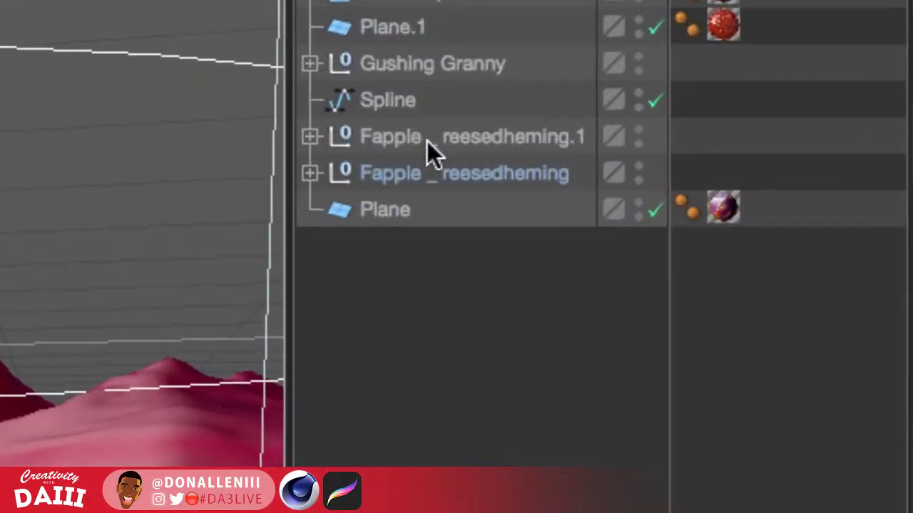
pyautogui.click(501, 187)
pyautogui.click(403, 173)
pyautogui.doubleClick(405, 173)
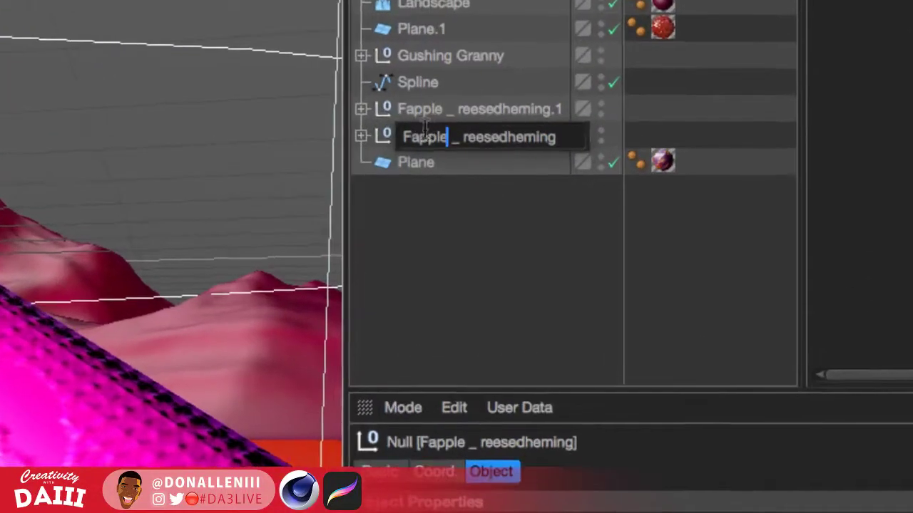
pyautogui.click(497, 194)
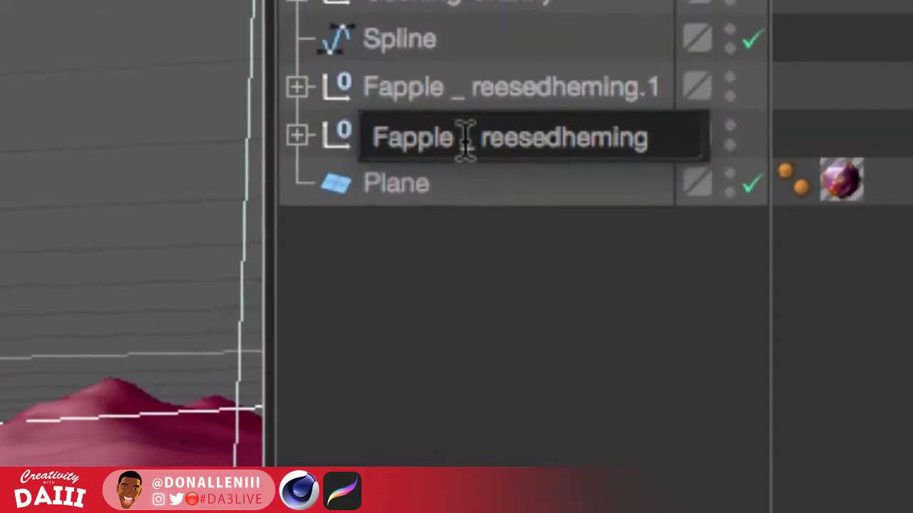
pyautogui.press('BackSpace')
pyautogui.write('r')
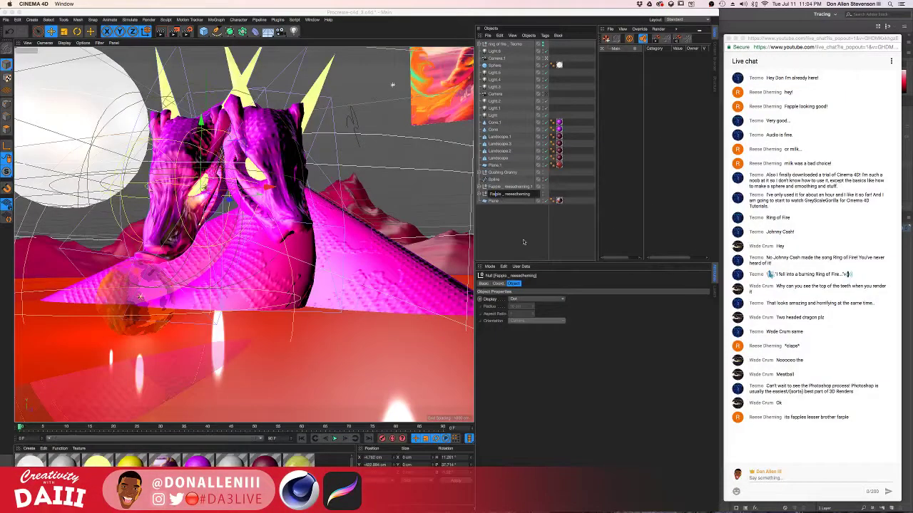
pyautogui.press('Return')
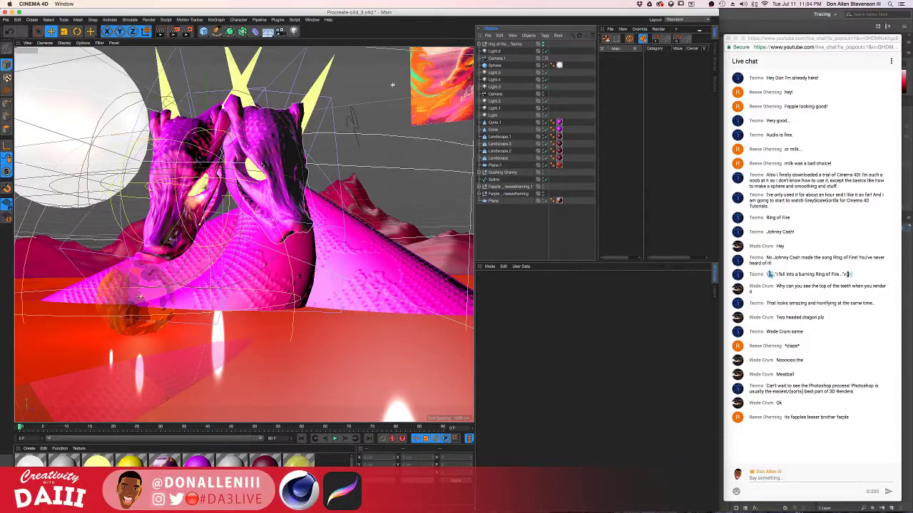
# Step: Add the Global Illumination effect to the render settings and render the view of both dragon heads
pyautogui.moveTo(262, 166)
pyautogui.keyDown('alt'); pyautogui.mouseDown()
pyautogui.moveTo(335, 177)
pyautogui.moveTo(264, 176)
pyautogui.mouseUp(); pyautogui.keyUp('alt')
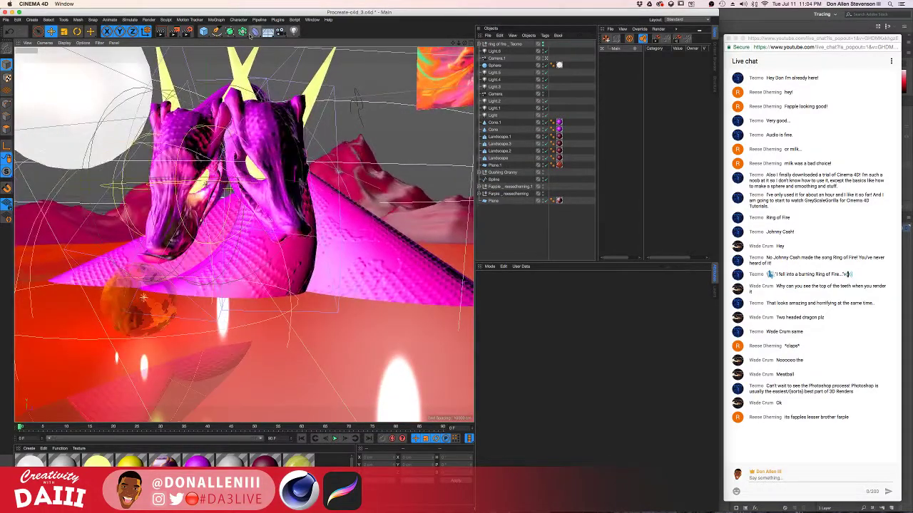
pyautogui.click(189, 32)
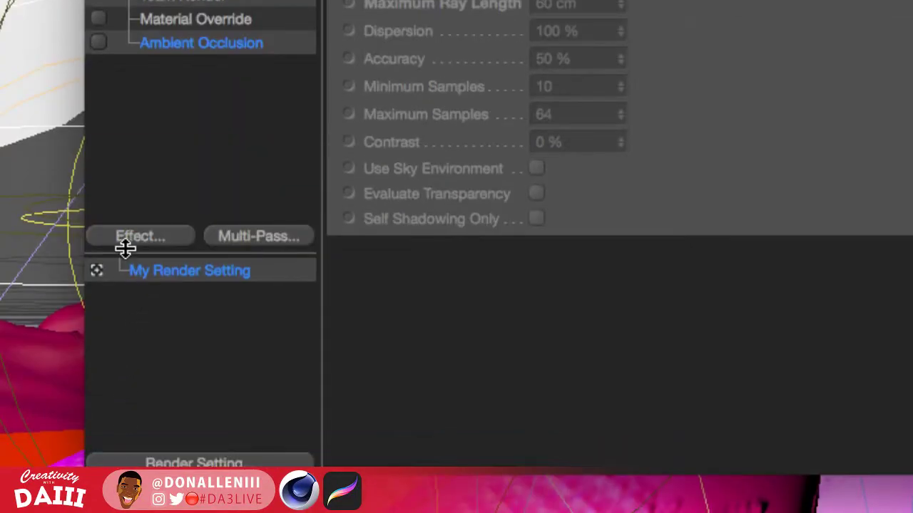
pyautogui.click(132, 241)
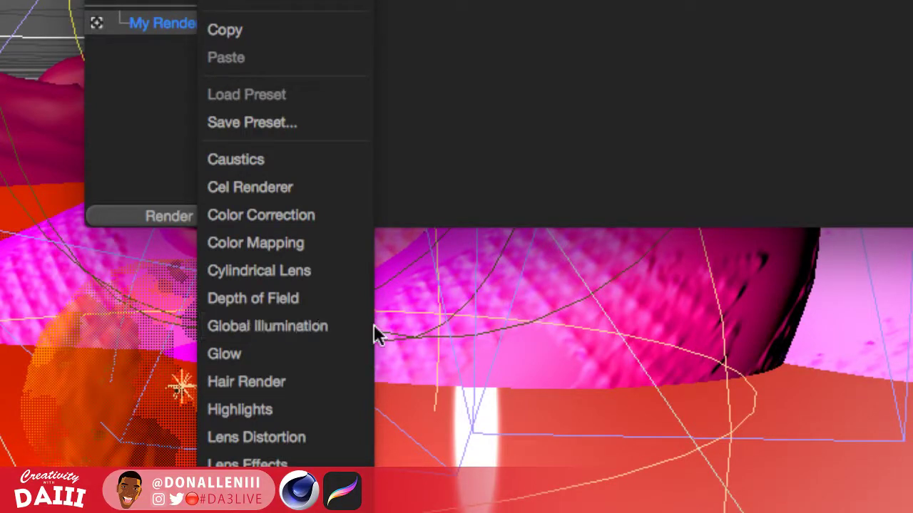
pyautogui.click(279, 327)
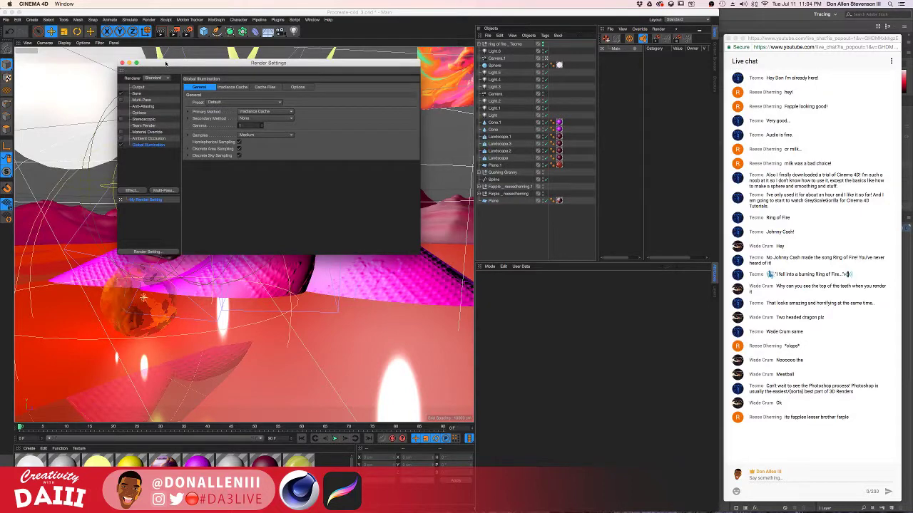
pyautogui.moveTo(165, 63); pyautogui.dragTo(239, 174)
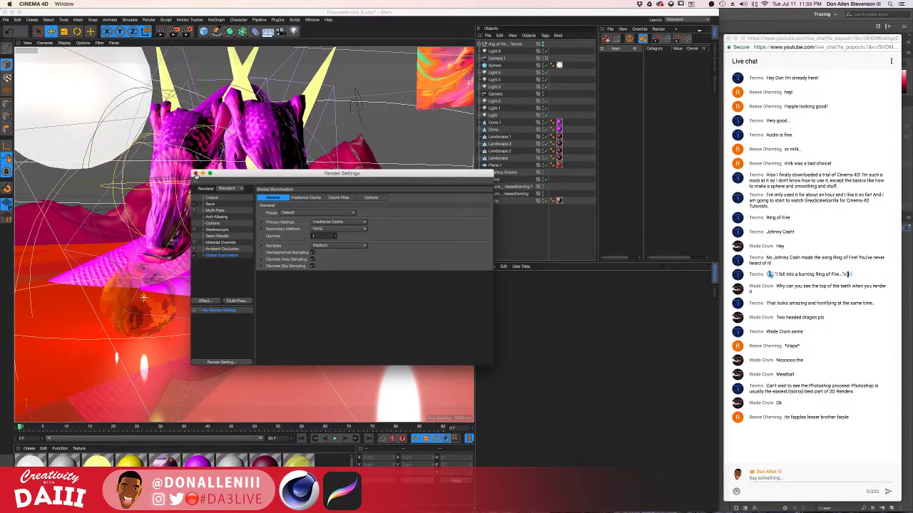
pyautogui.click(196, 174)
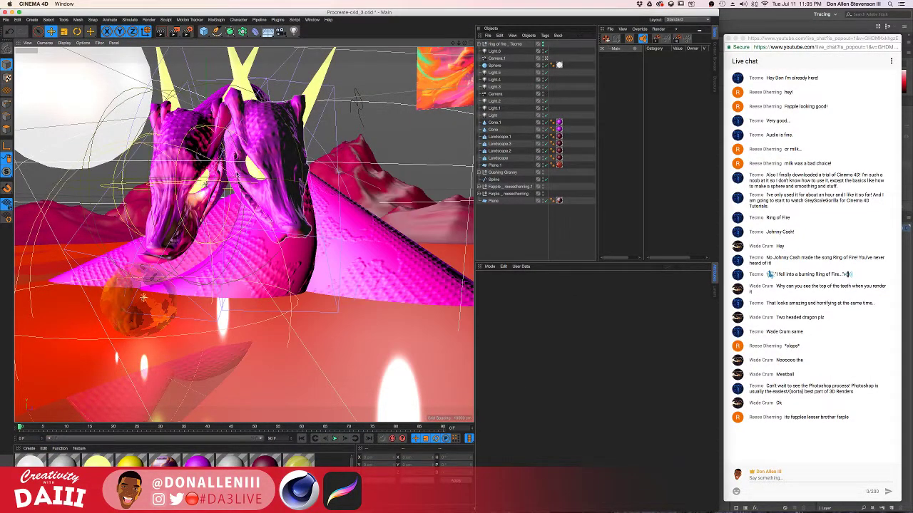
pyautogui.keyDown('alt'); pyautogui.moveTo(285, 178); pyautogui.dragTo(377, 76); pyautogui.keyUp('alt')
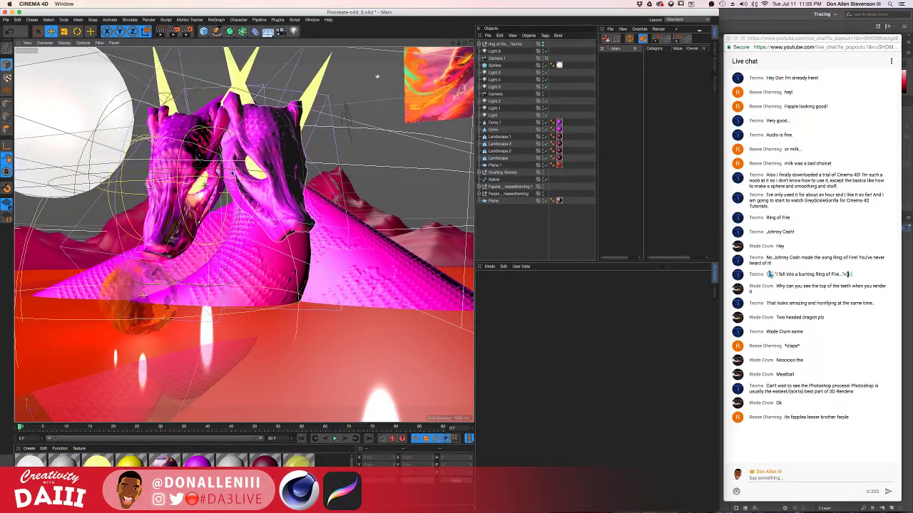
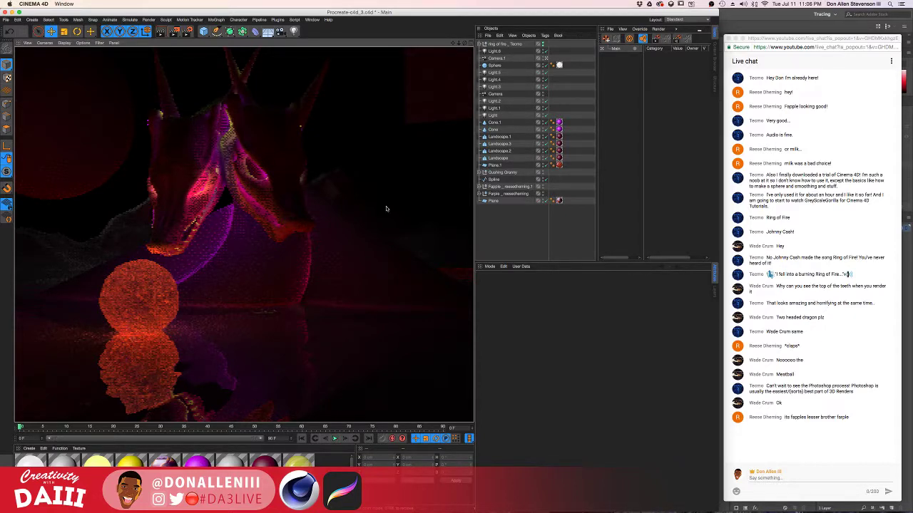
# Step: Switch to Adobe Illustrator and move the black cloud shape toward the lower right of the artboard, over its edge
pyautogui.hotkey('ctrl', 'Up')
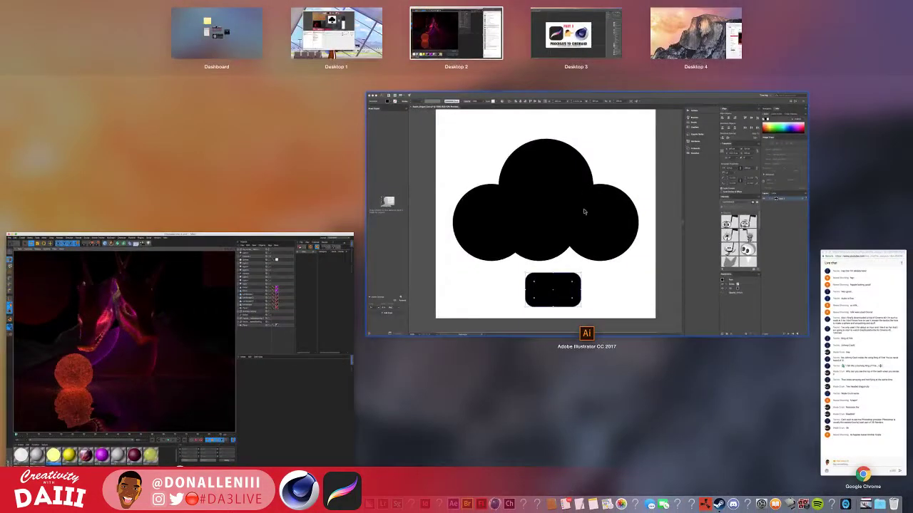
pyautogui.click(579, 185)
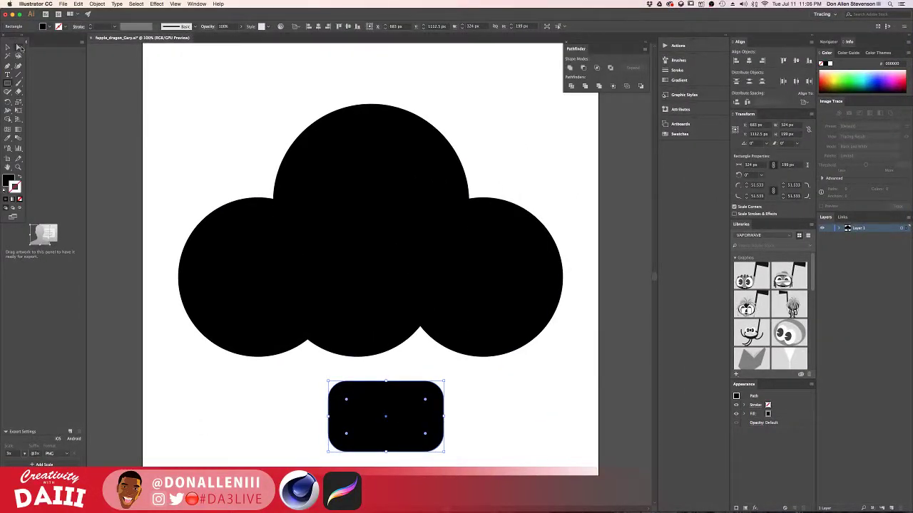
pyautogui.click(20, 47)
pyautogui.moveTo(392, 210); pyautogui.dragTo(587, 375)
pyautogui.press('Delete')
pyautogui.press('super+z')
pyautogui.click(283, 153)
# Step: Draw three circles in a row on the artboard's upper part, the middle about 326 px and the right one about 373 px wide, and select the largest
pyautogui.click(8, 83)
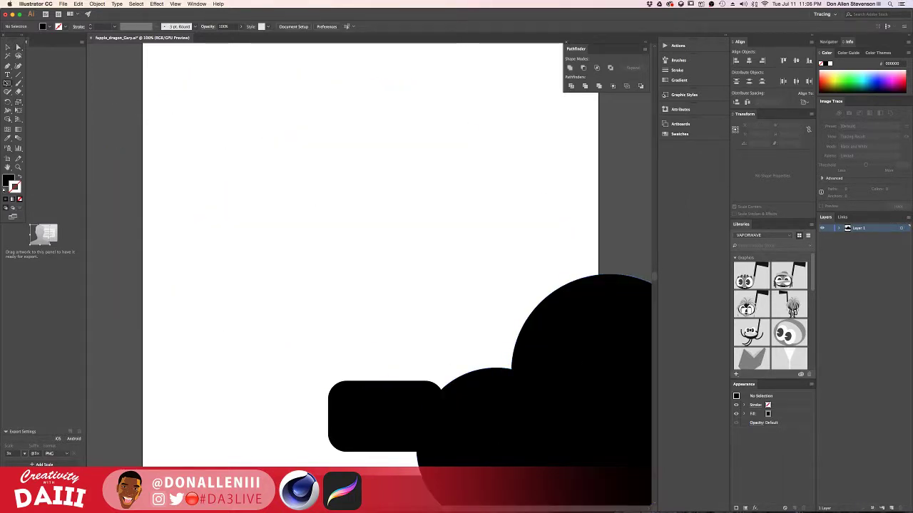
pyautogui.moveTo(7, 83); pyautogui.dragTo(44, 104)
pyautogui.keyDown('shift'); pyautogui.moveTo(225, 102); pyautogui.dragTo(312, 188); pyautogui.keyUp('shift')
pyautogui.keyDown('shift'); pyautogui.moveTo(357, 92); pyautogui.dragTo(491, 226); pyautogui.keyUp('shift')
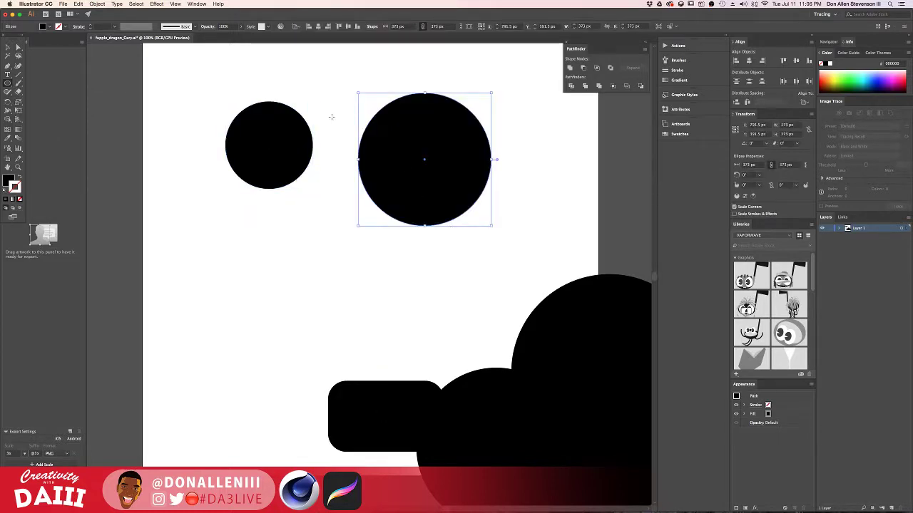
pyautogui.moveTo(160, 63); pyautogui.dragTo(222, 103)
pyautogui.press('super+z')
pyautogui.keyDown('shift'); pyautogui.moveTo(282, 64); pyautogui.dragTo(397, 180); pyautogui.keyUp('shift')
pyautogui.click(24, 46)
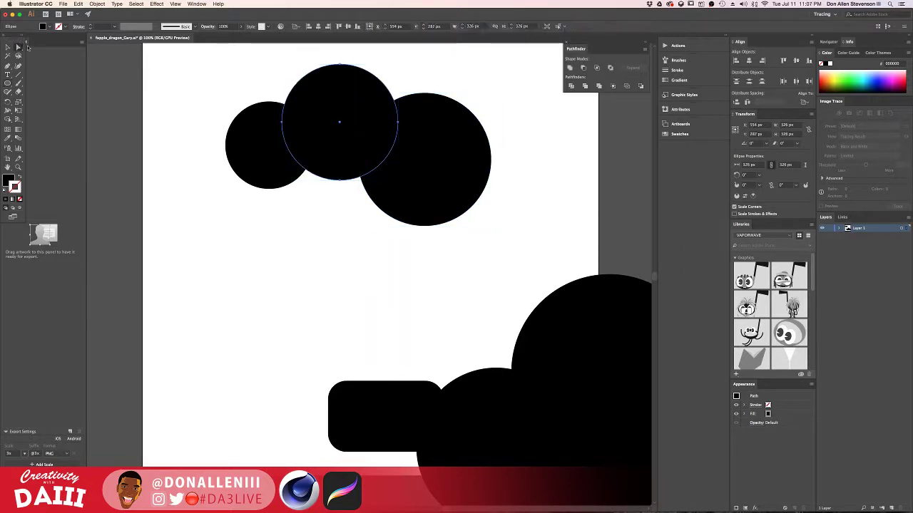
pyautogui.click(429, 144)
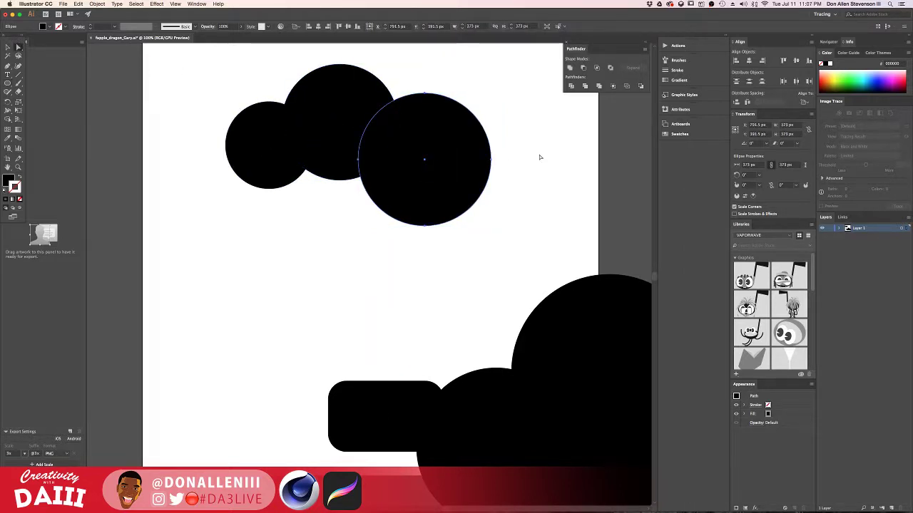
# Step: Move the largest circle up and left and the smallest slightly right so both overlap the middle circle more
pyautogui.moveTo(578, 49); pyautogui.dragTo(292, 190)
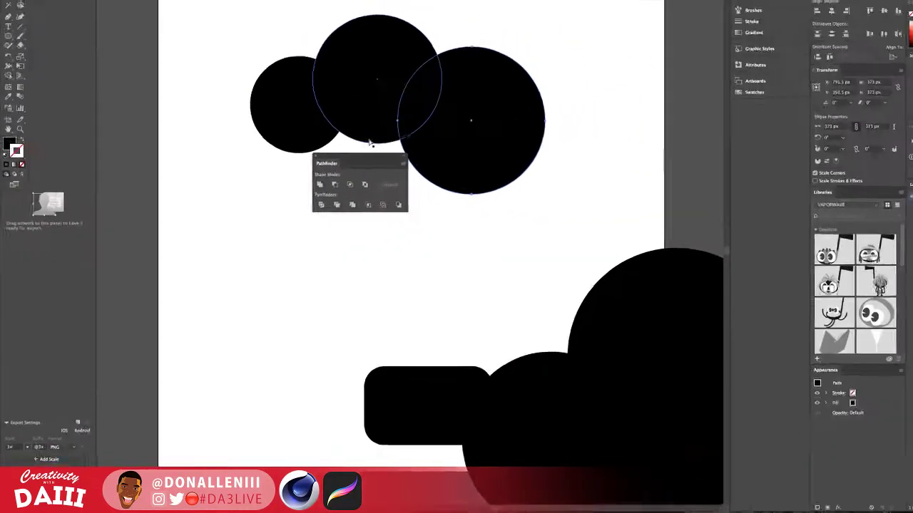
pyautogui.keyDown('shift'); pyautogui.click(369, 93); pyautogui.keyUp('shift')
pyautogui.keyDown('shift'); pyautogui.click(300, 117); pyautogui.keyUp('shift')
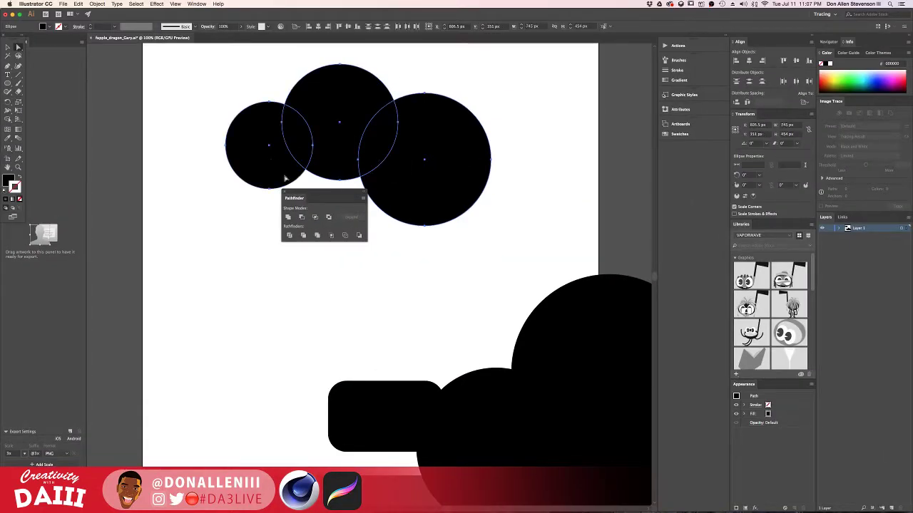
pyautogui.click(493, 194)
pyautogui.moveTo(459, 166); pyautogui.dragTo(422, 152)
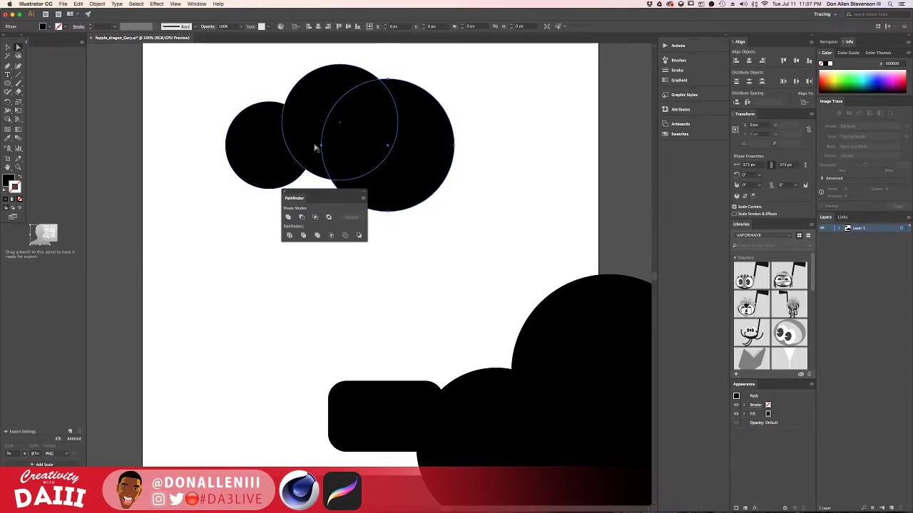
pyautogui.moveTo(252, 153)
pyautogui.mouseDown()
pyautogui.moveTo(278, 164)
pyautogui.moveTo(262, 155)
pyautogui.mouseUp()
# Step: Select the three overlapping circles and merge them into one cloud shape with Pathfinder Unite
pyautogui.click(417, 149)
pyautogui.keyDown('shift'); pyautogui.click(336, 94); pyautogui.keyUp('shift')
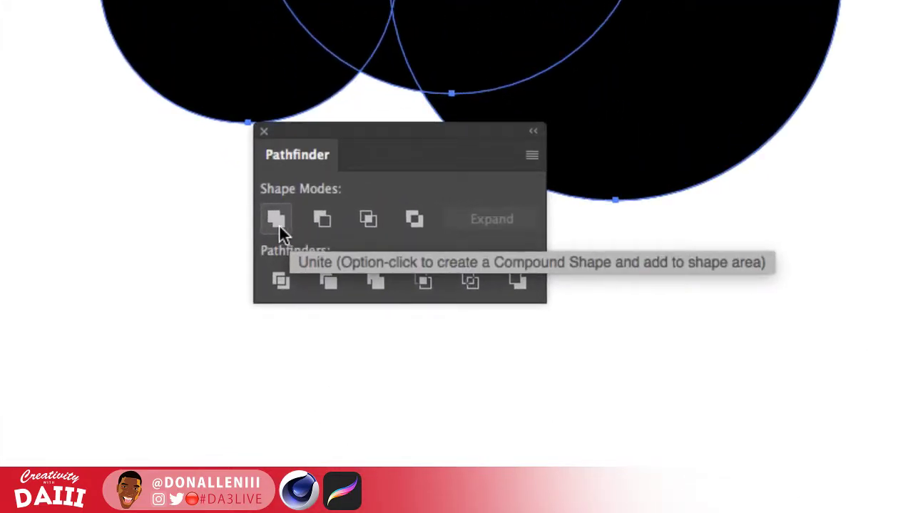
pyautogui.click(278, 227)
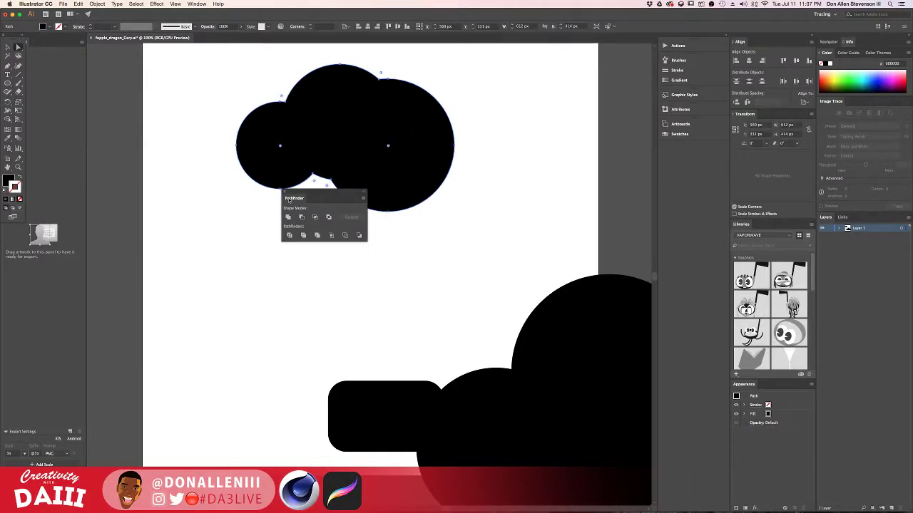
pyautogui.moveTo(305, 194); pyautogui.dragTo(250, 256)
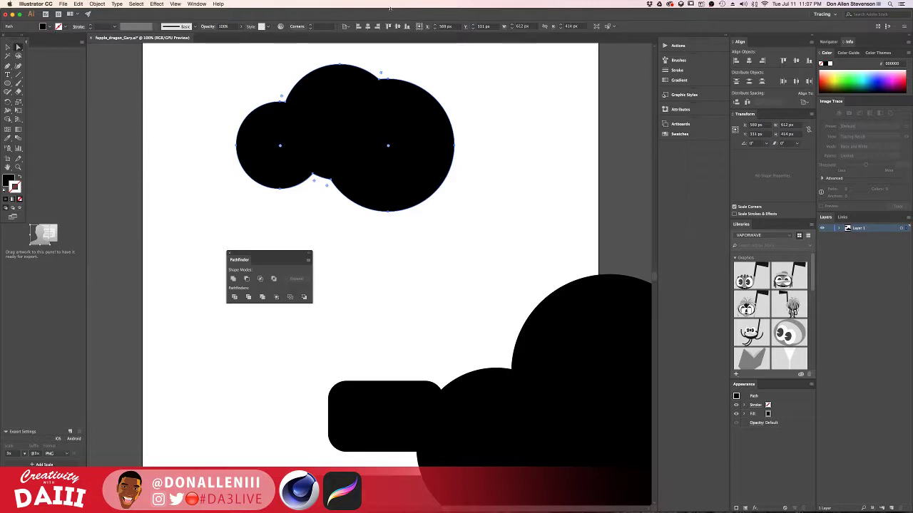
# Step: Draw a rectangle about 812 by 227 px covering the lower half of the merged cloud shape
pyautogui.moveTo(7, 83); pyautogui.dragTo(36, 84)
pyautogui.moveTo(488, 225); pyautogui.dragTo(199, 145)
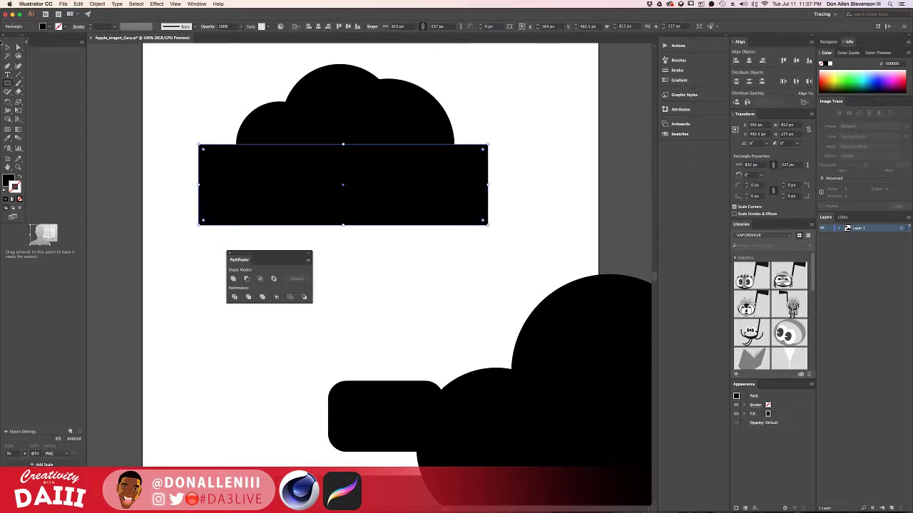
pyautogui.click(18, 48)
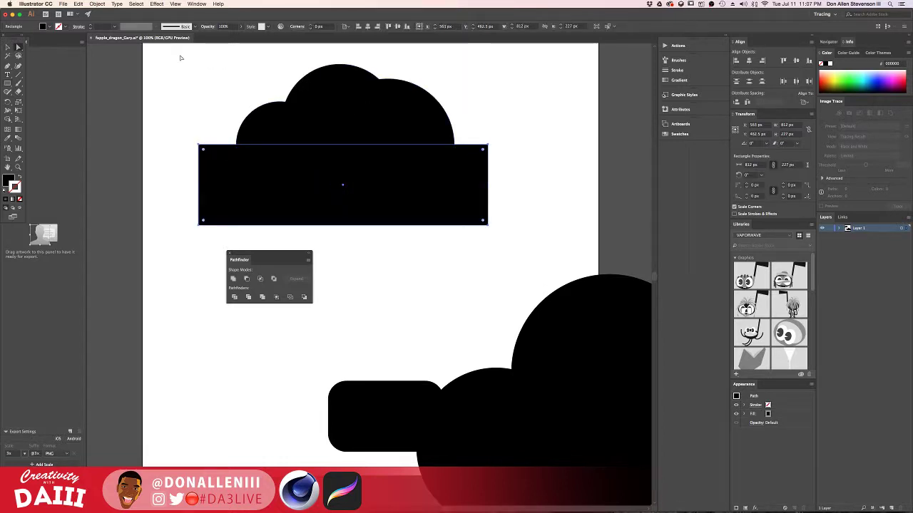
# Step: Cut the cloud with the overlapping rectangle using Pathfinder Trim and delete the rectangle, leaving a flat-bottomed cloud
pyautogui.moveTo(181, 56); pyautogui.dragTo(522, 236)
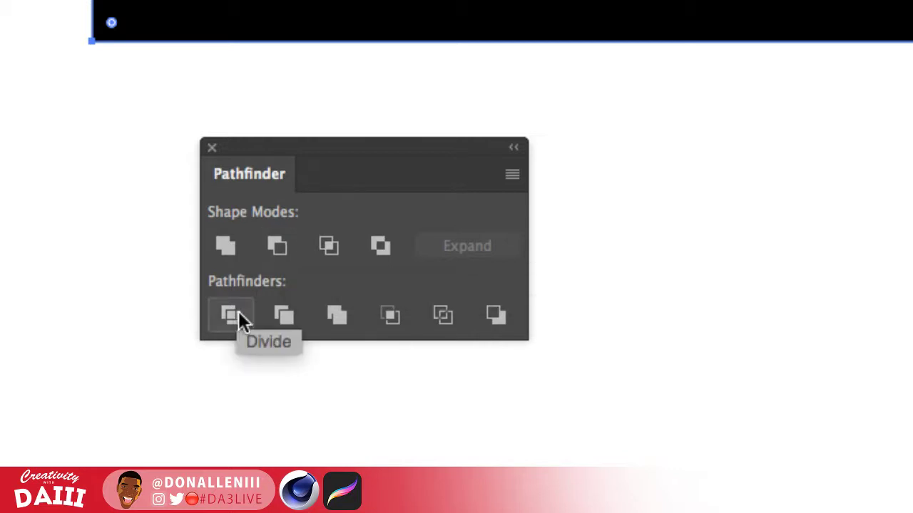
pyautogui.click(282, 315)
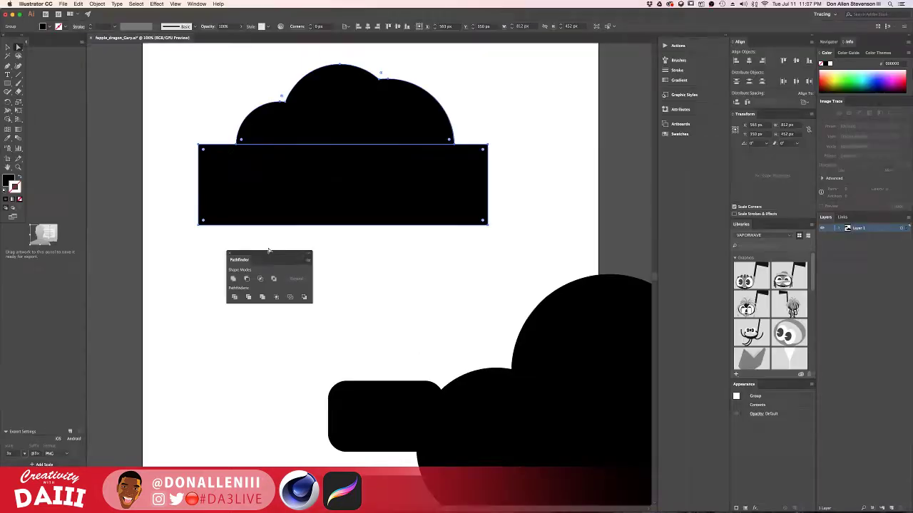
pyautogui.click(430, 195)
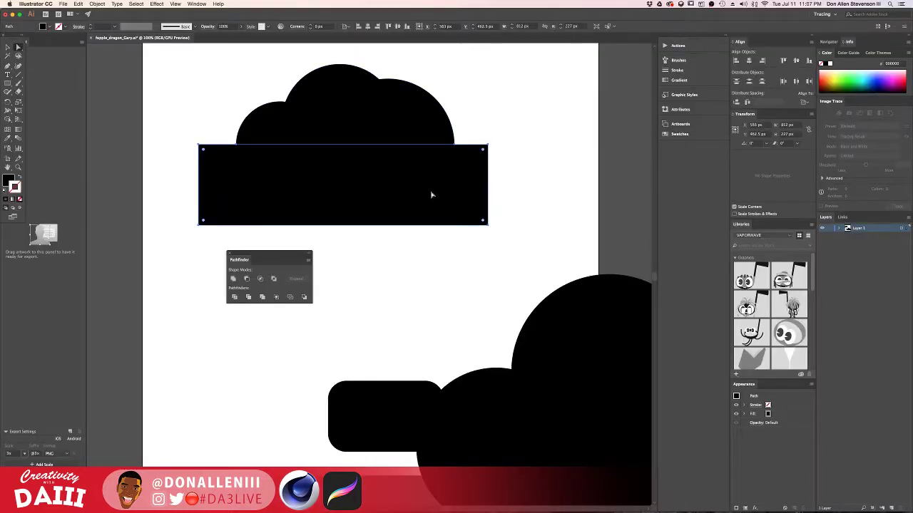
pyautogui.press('Delete')
# Step: Duplicate the flat-bottomed cloud, shrink the copy to about 238 px wide and place three small copies around the original
pyautogui.moveTo(358, 132); pyautogui.dragTo(544, 121)
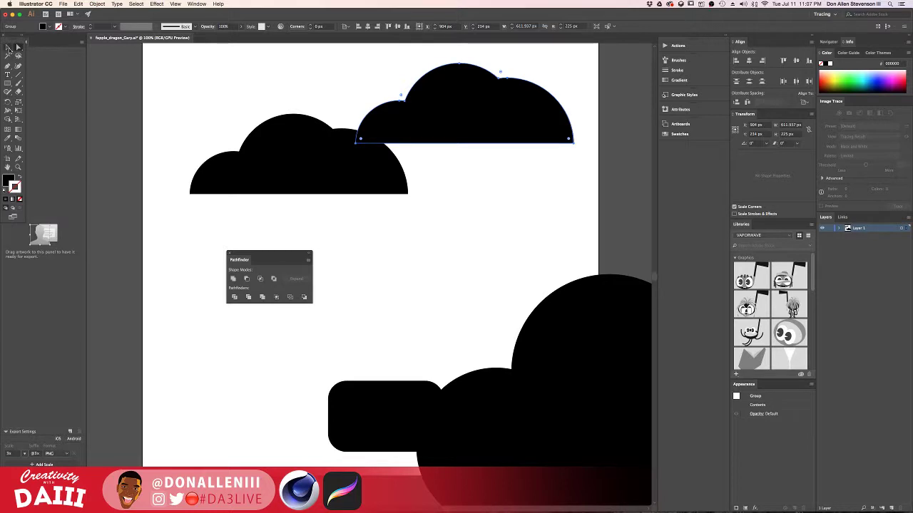
pyautogui.press('v')
pyautogui.keyDown('alt'); pyautogui.keyDown('shift'); pyautogui.moveTo(355, 144); pyautogui.dragTo(360, 207); pyautogui.keyUp('shift'); pyautogui.keyUp('alt')
# Step: Switch to Cinema 4D, bring up the YouTube live chat window beside it to read, and return to the dragon scene
pyautogui.hotkey('ctrl', 'Up')
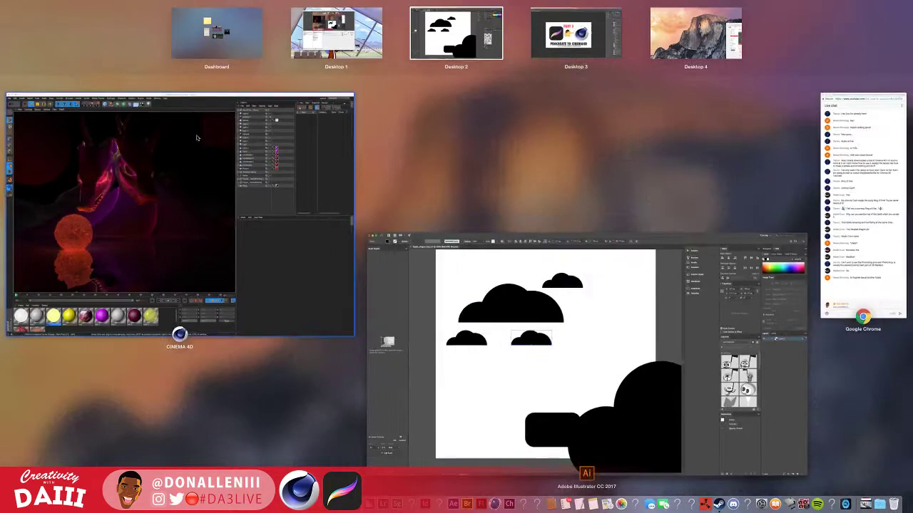
pyautogui.click(212, 96)
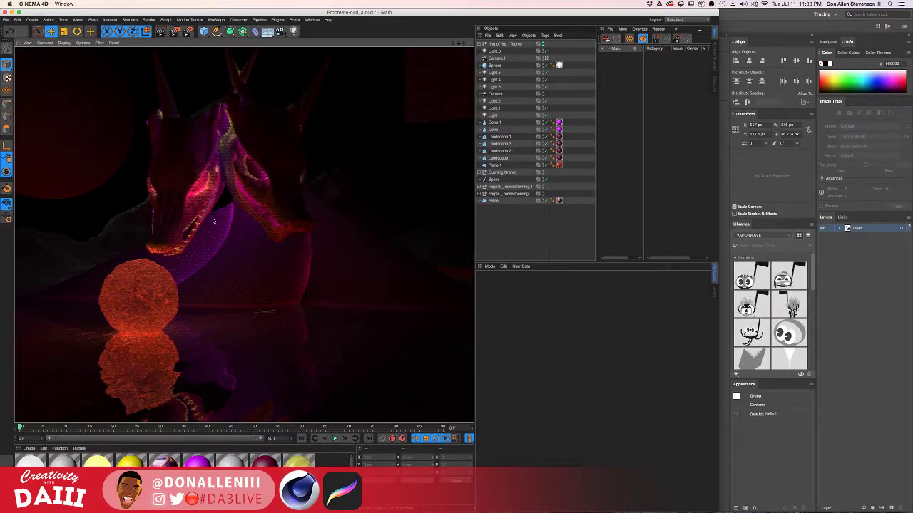
pyautogui.hotkey('ctrl', 'Up')
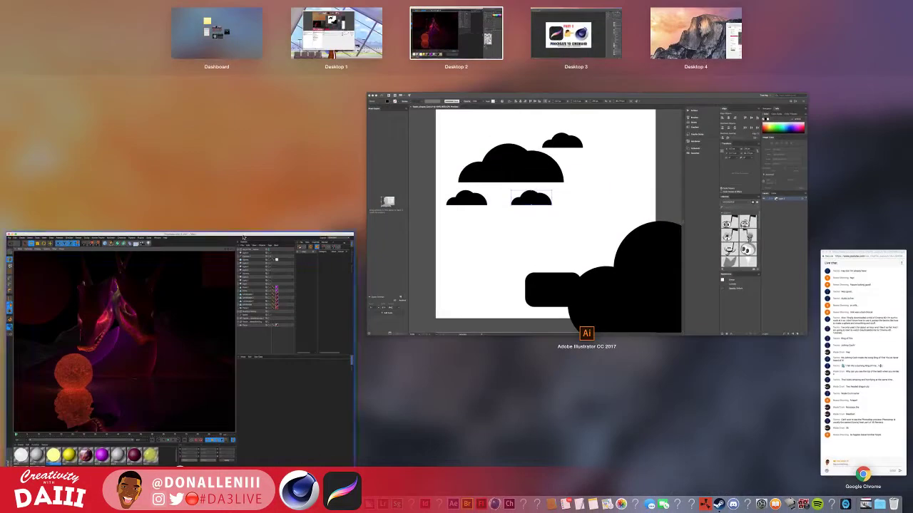
pyautogui.click(879, 406)
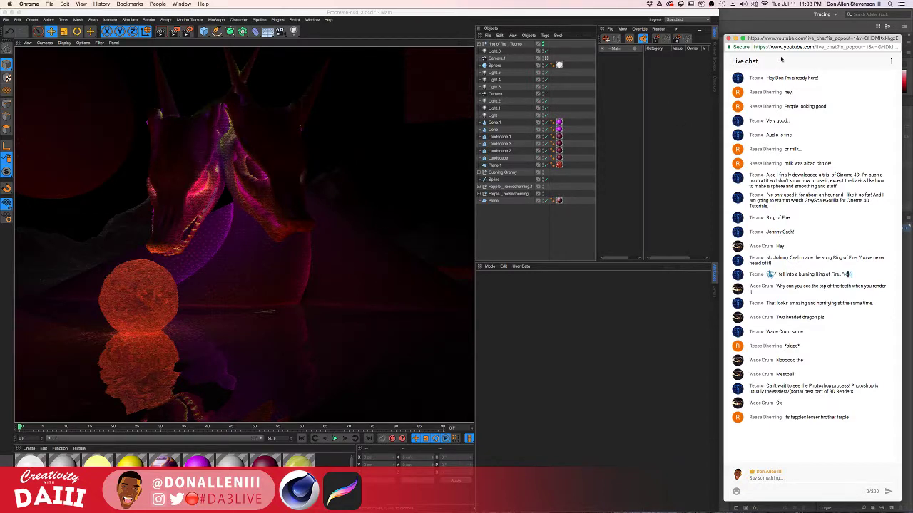
pyautogui.click(249, 225)
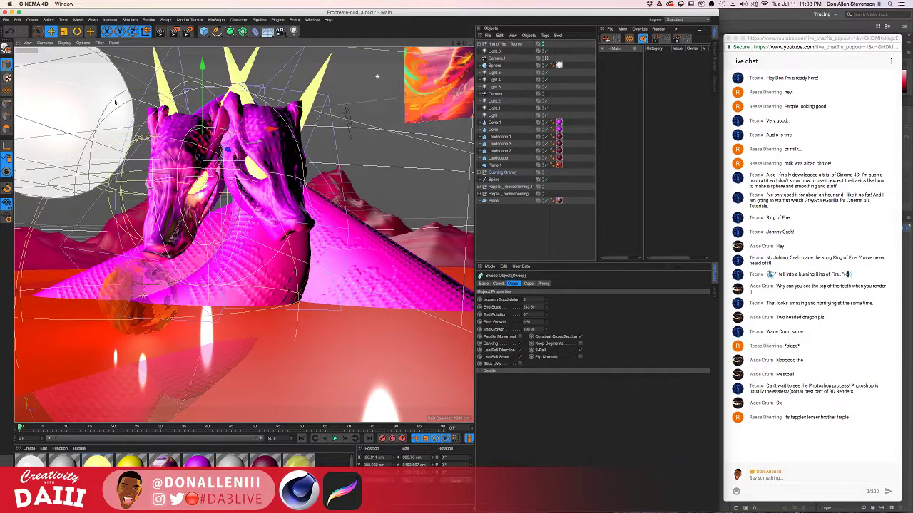
# Step: Disable the Global Illumination effect in the render settings and close them
pyautogui.click(188, 31)
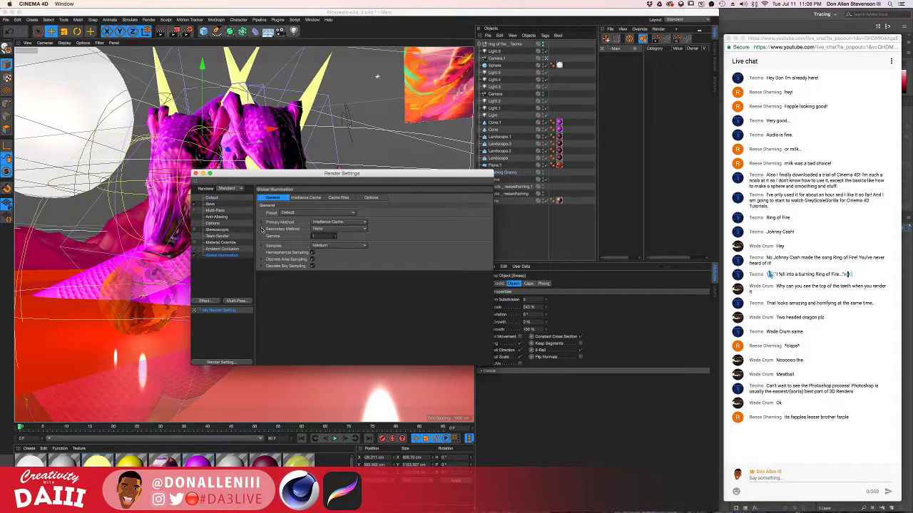
pyautogui.click(194, 255)
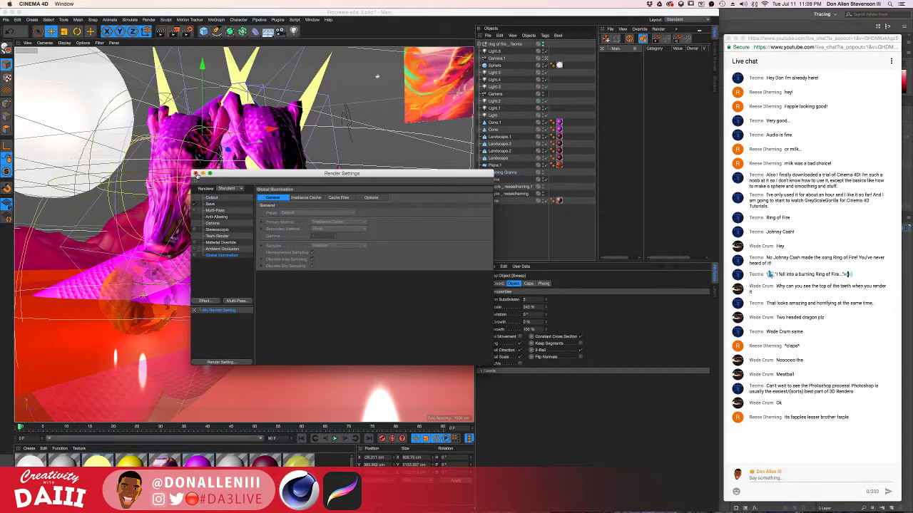
pyautogui.click(195, 174)
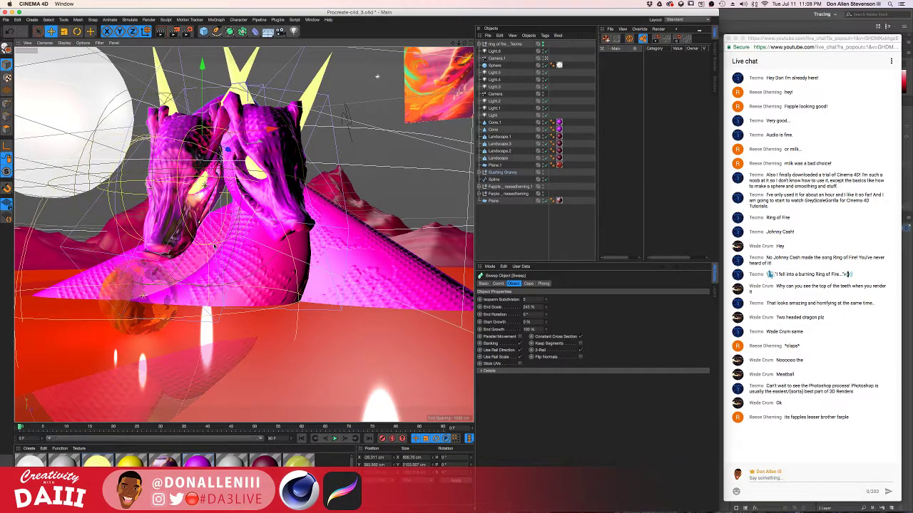
# Step: Check the render settings again and preview-render both dragon heads from a wider angle
pyautogui.keyDown('alt'); pyautogui.moveTo(214, 244); pyautogui.dragTo(210, 198); pyautogui.keyUp('alt')
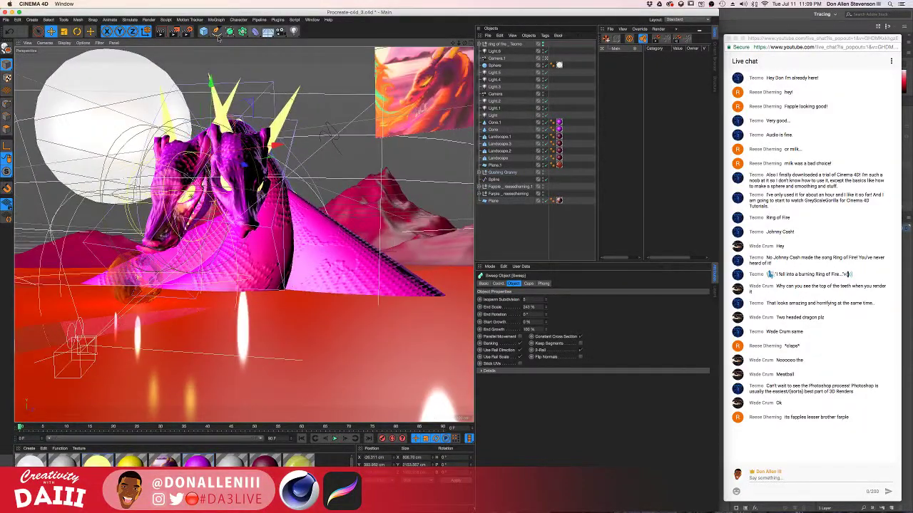
pyautogui.click(187, 32)
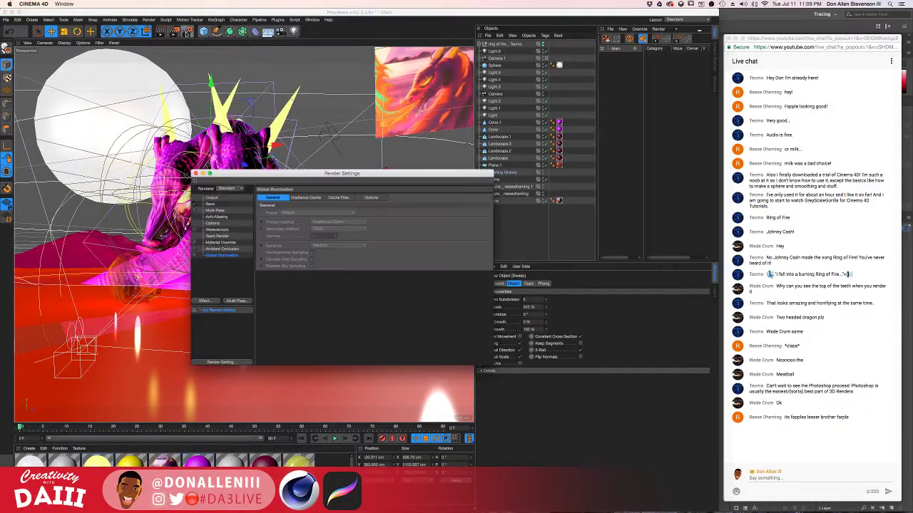
pyautogui.click(195, 174)
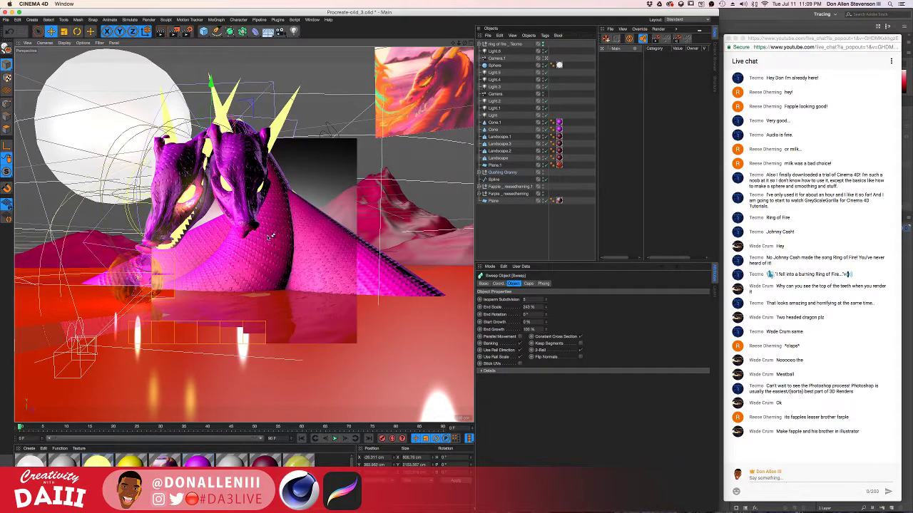
pyautogui.click(223, 204)
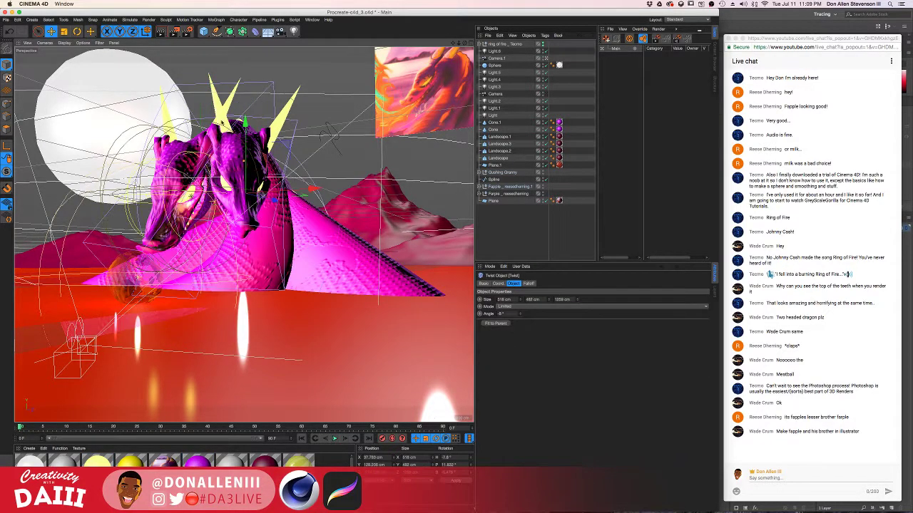
# Step: Add a Sky object to the dragon scene, undoing the floor added by mistake
pyautogui.keyDown('alt'); pyautogui.moveTo(219, 184); pyautogui.dragTo(270, 99); pyautogui.keyUp('alt')
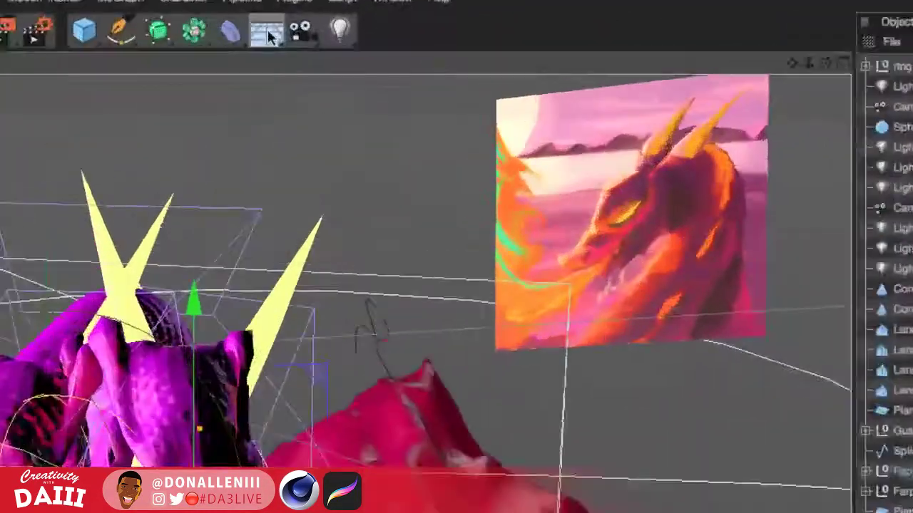
pyautogui.click(269, 33)
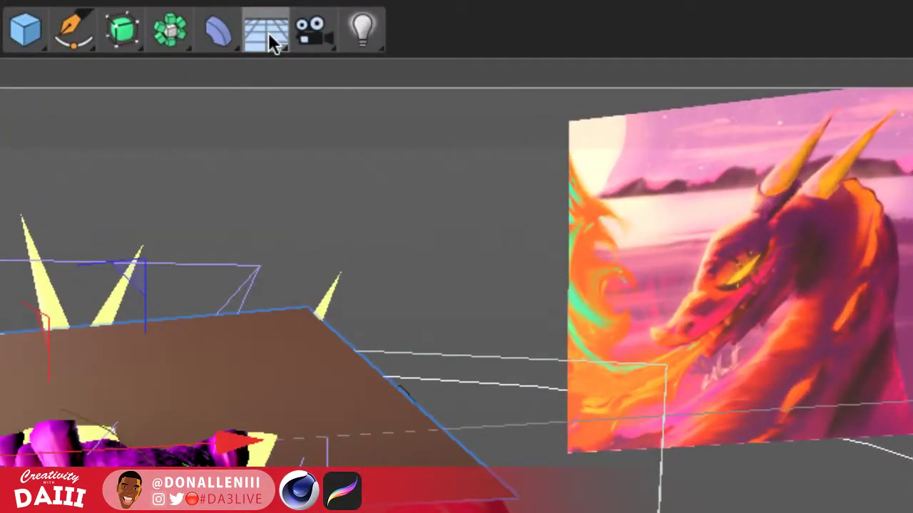
pyautogui.hotkey('ctrl', 'z')
pyautogui.click(270, 33)
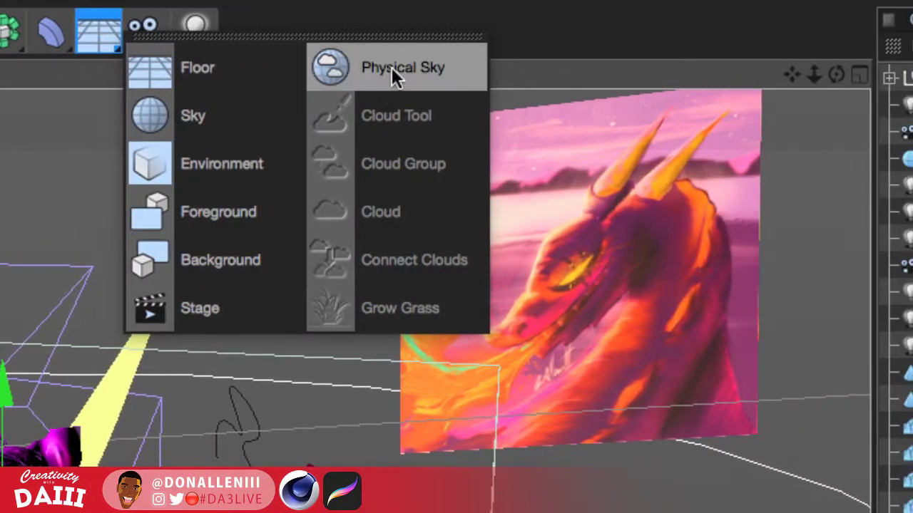
pyautogui.click(194, 116)
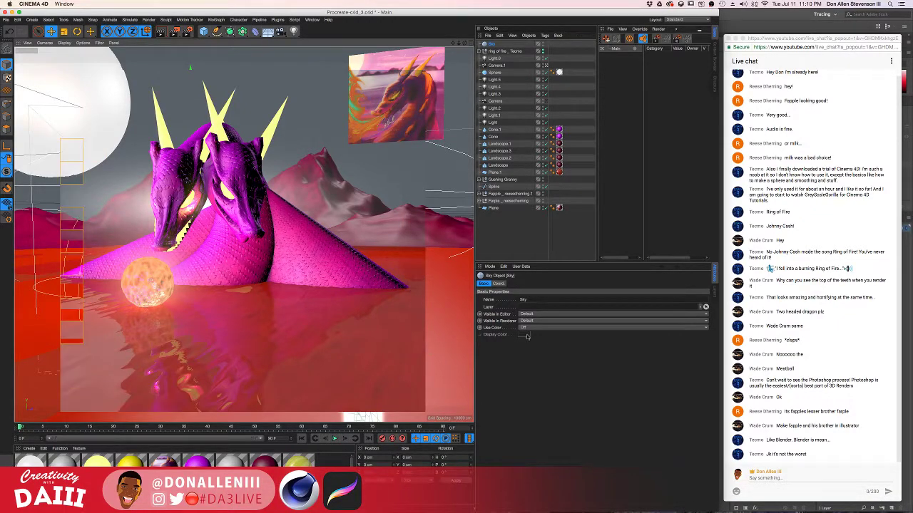
# Step: Open the image Tarantula_Nebula_TRAPPIST.jpg from the desktop, examine it as a possible sky texture and close it
pyautogui.press('F11')
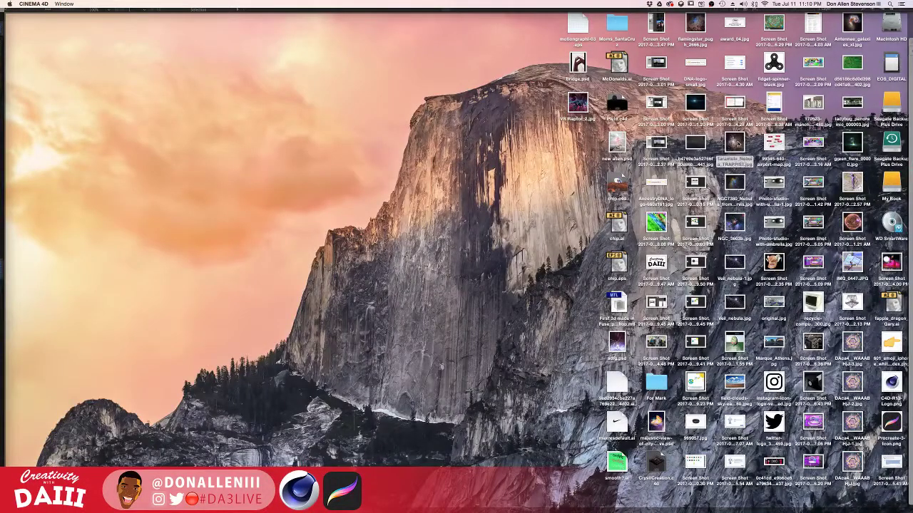
pyautogui.press('F11')
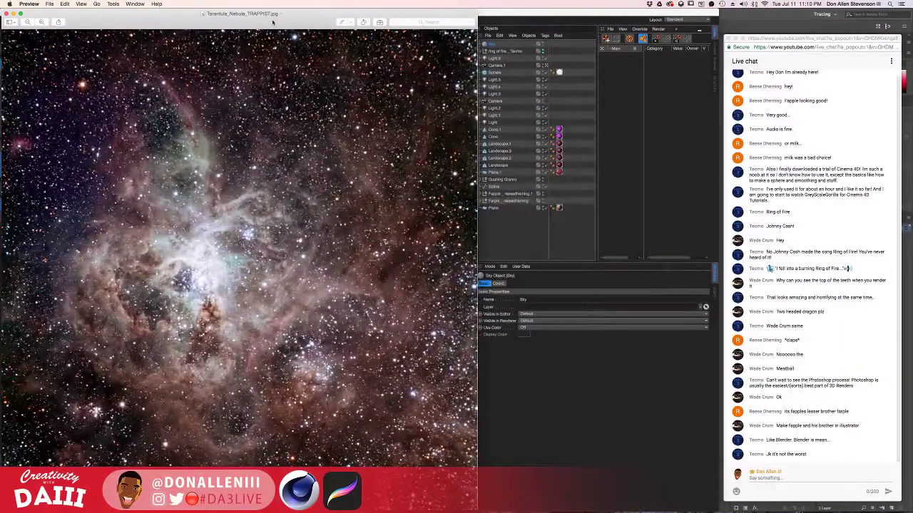
pyautogui.moveTo(271, 23); pyautogui.dragTo(298, 33)
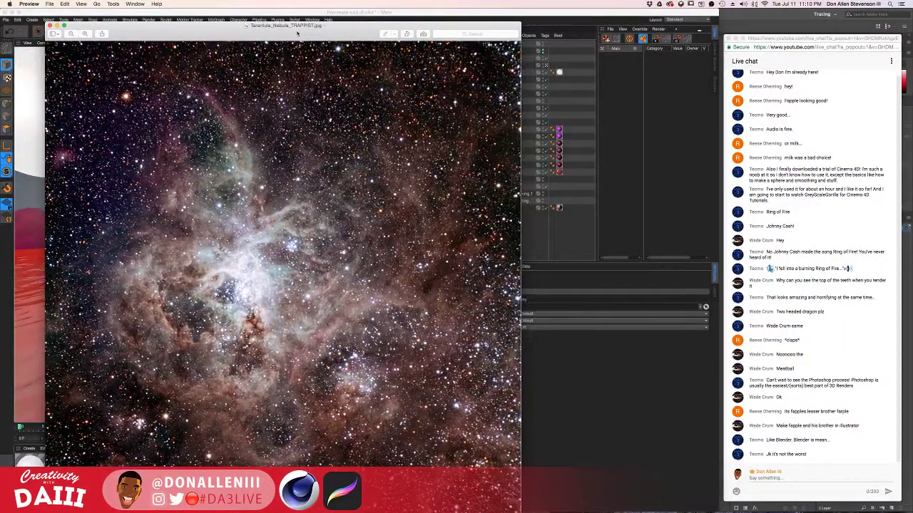
pyautogui.click(50, 25)
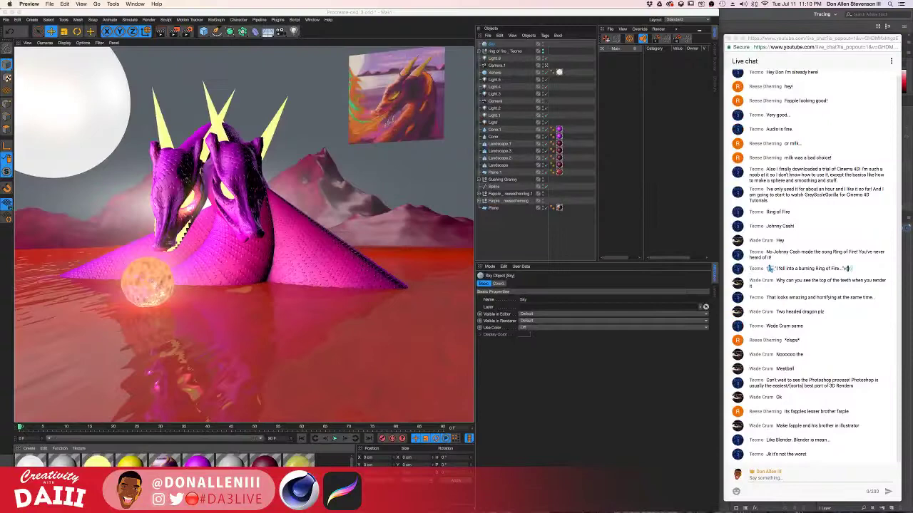
# Step: Create a new material and start loading an image as its Color channel texture
pyautogui.doubleClick(179, 492)
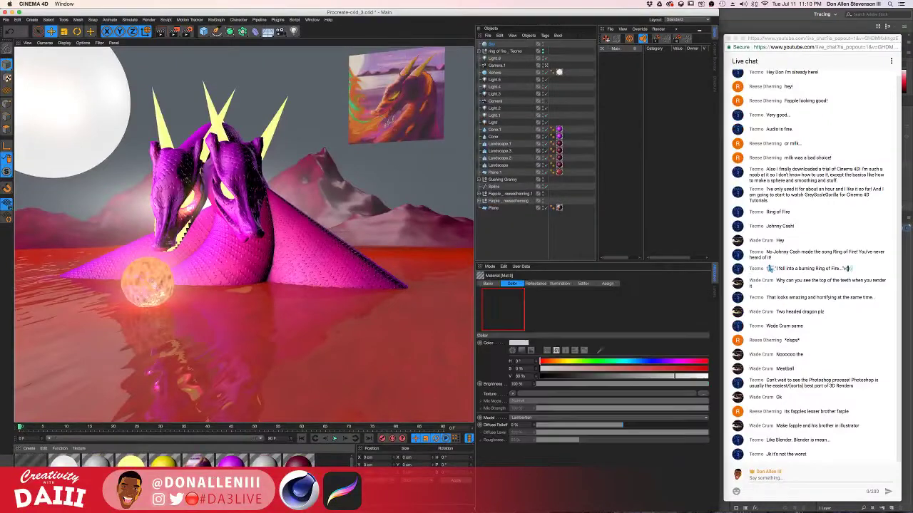
pyautogui.doubleClick(29, 463)
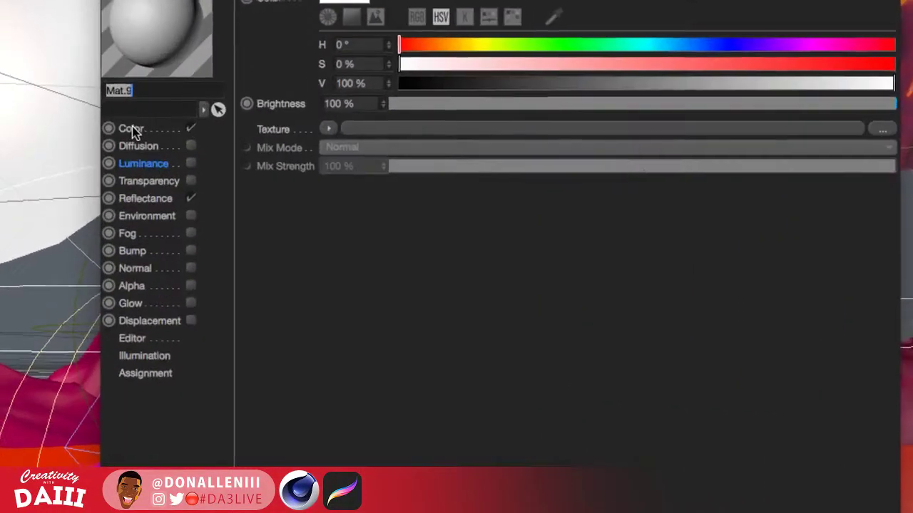
pyautogui.click(118, 124)
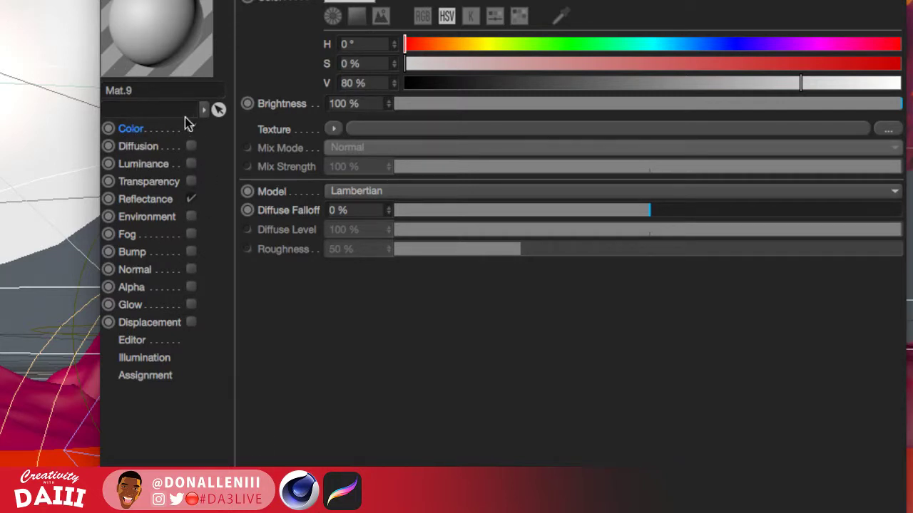
pyautogui.click(333, 129)
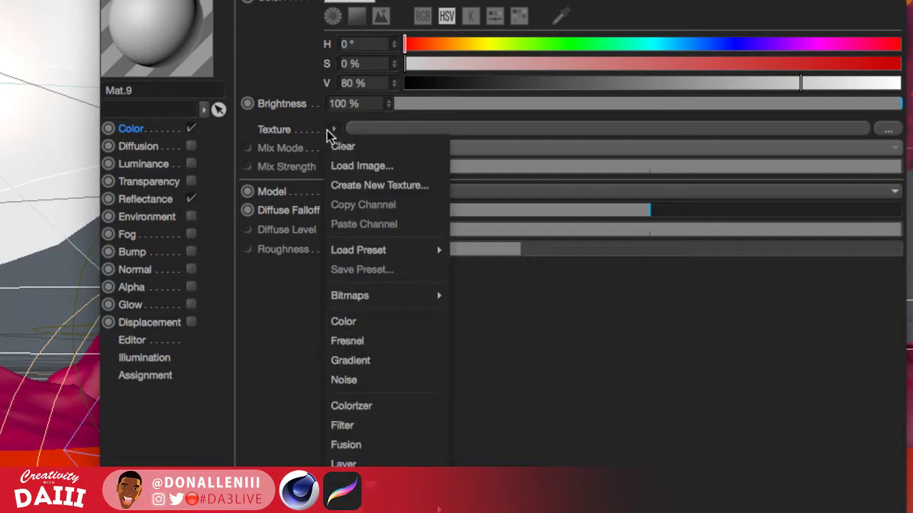
pyautogui.click(363, 165)
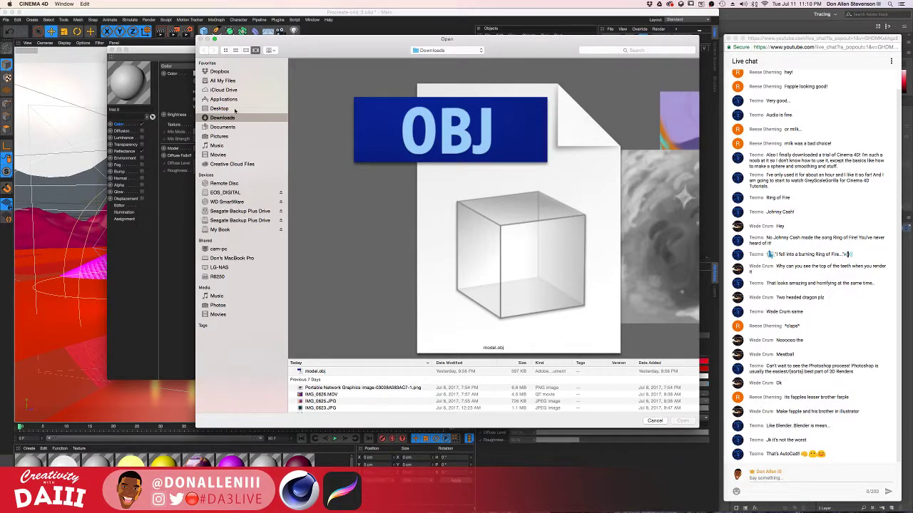
# Step: Load Tarantula_Nebula_TRAPPIST.jpg from the Desktop folder as the new material's color texture
pyautogui.click(234, 109)
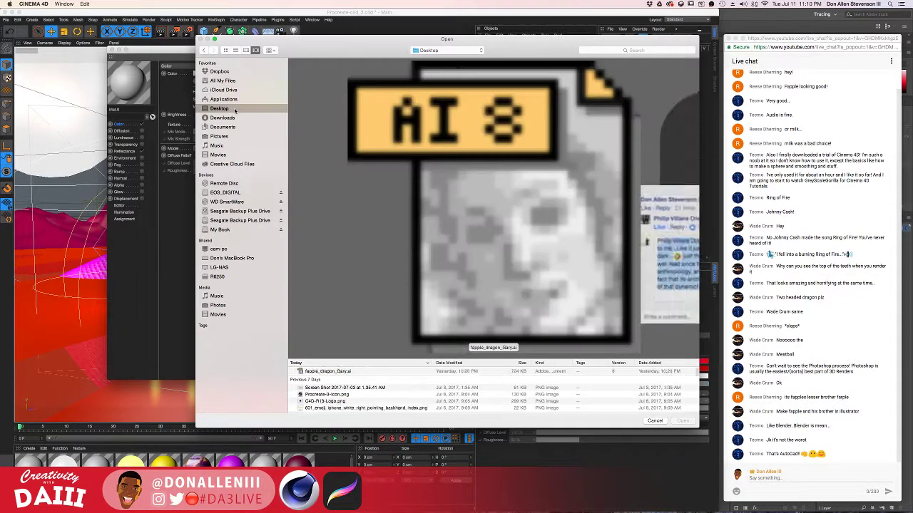
pyautogui.press('Up')
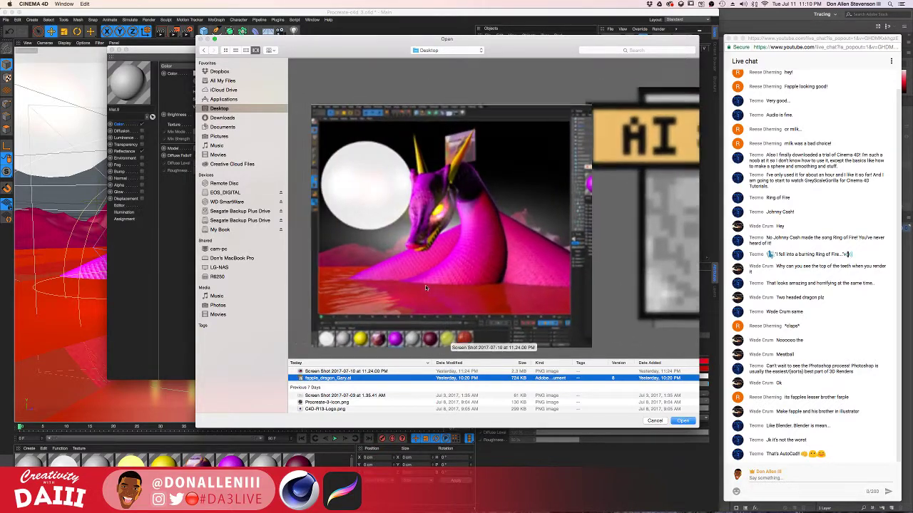
pyautogui.hscroll(15, 429, 286)
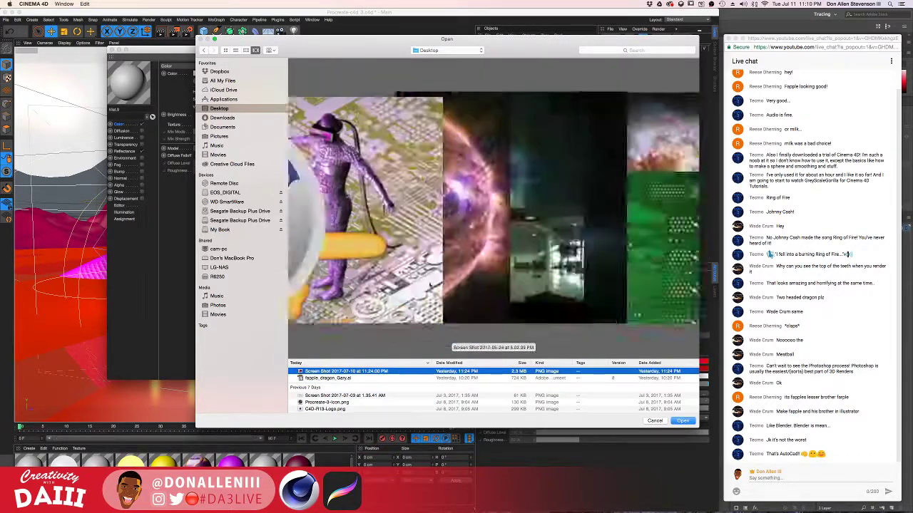
pyautogui.hscroll(5, 429, 285)
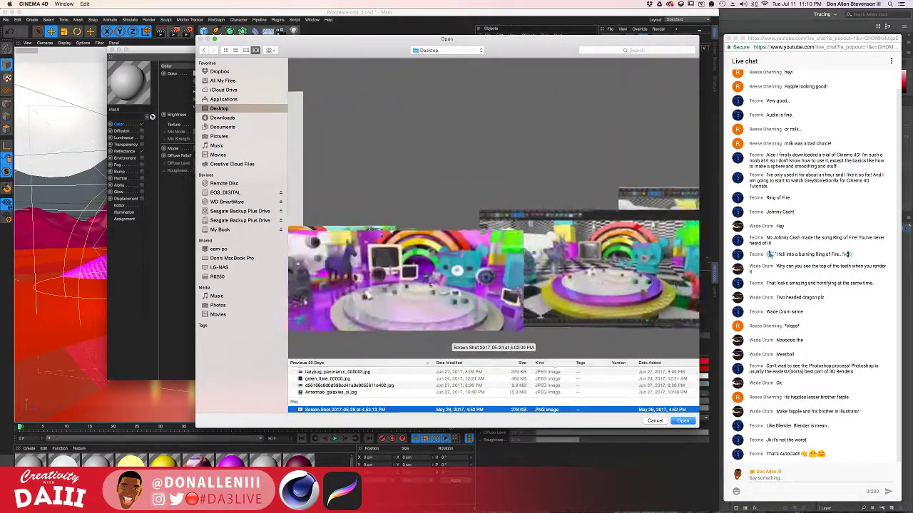
pyautogui.hscroll(-10, 429, 285)
pyautogui.hscroll(10, 429, 285)
pyautogui.hscroll(10, 429, 285)
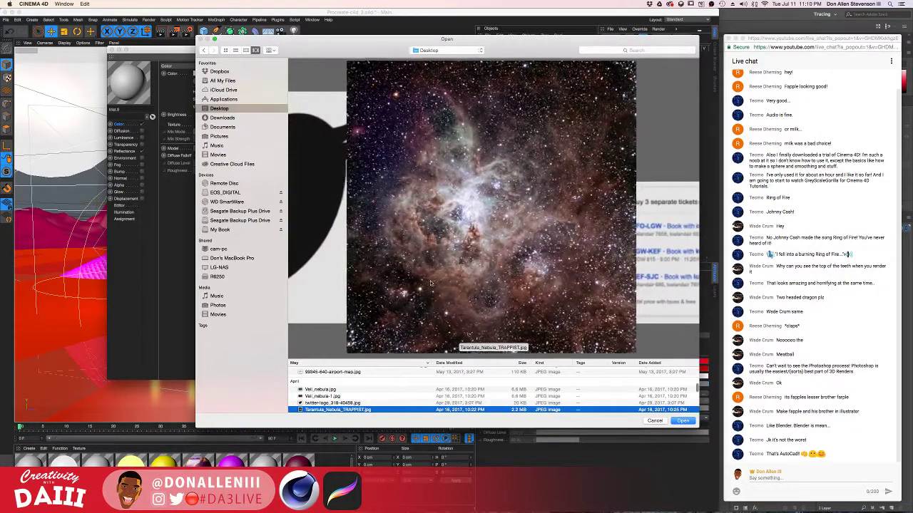
pyautogui.click(683, 421)
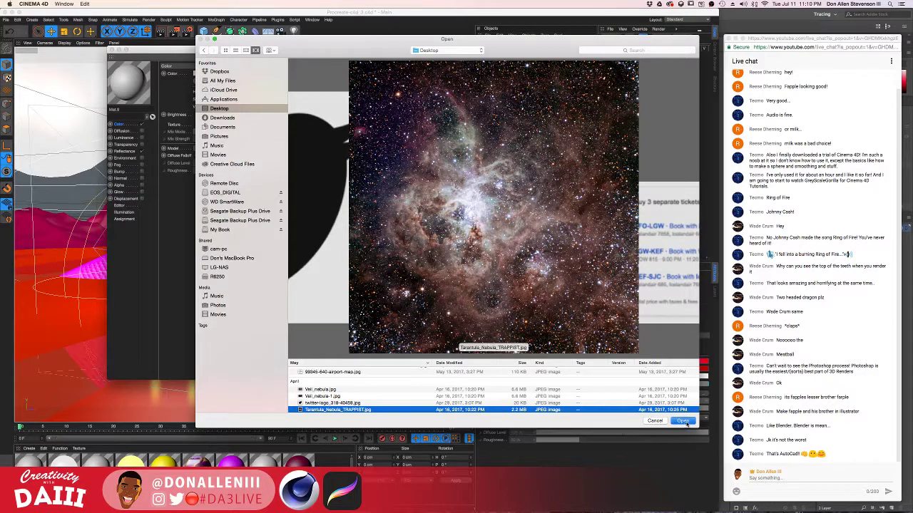
pyautogui.click(519, 167)
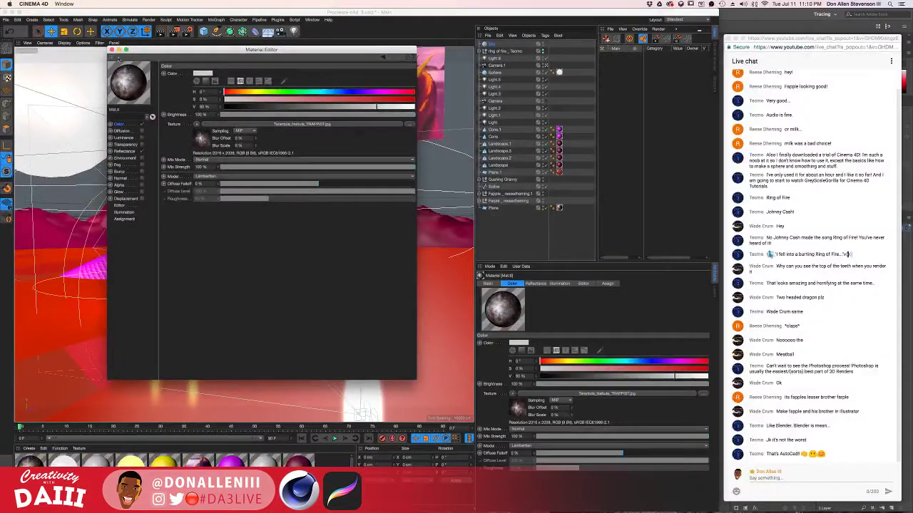
# Step: Close the material editor and apply the nebula material to the Sky object, checking the background from another angle
pyautogui.click(112, 50)
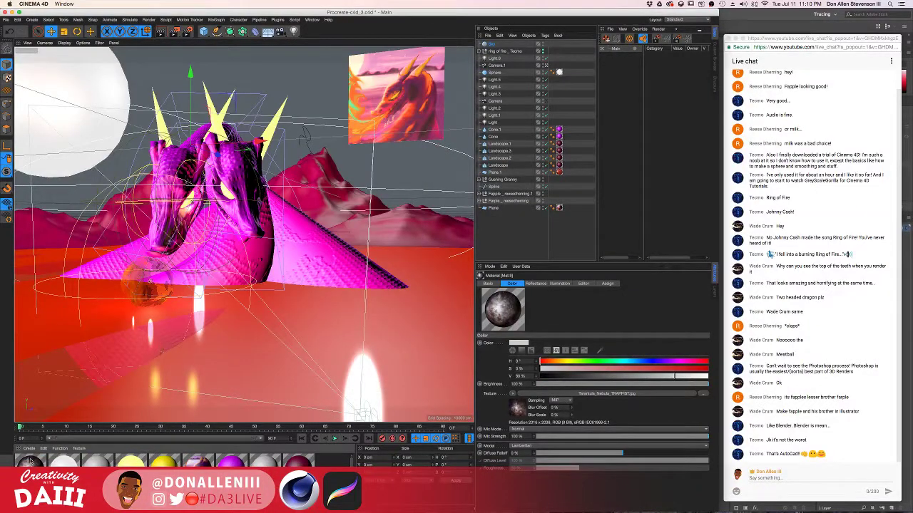
pyautogui.moveTo(31, 467); pyautogui.dragTo(492, 45)
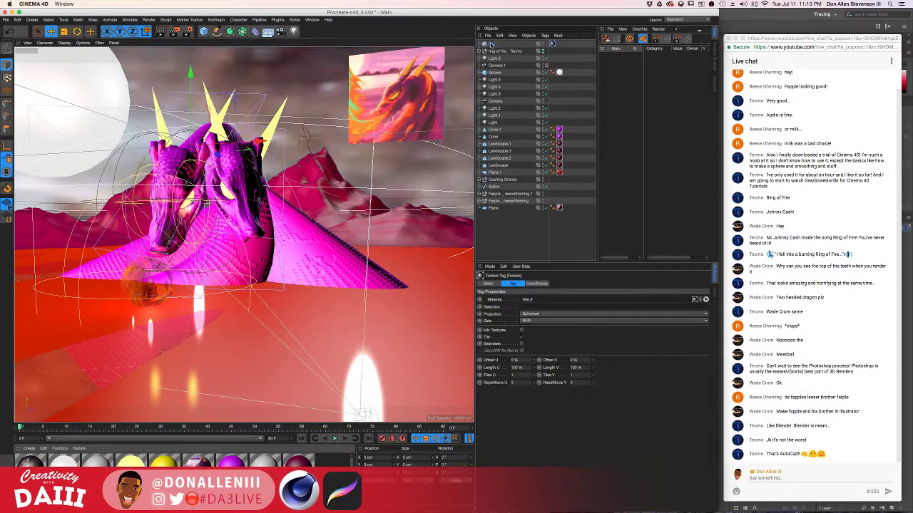
pyautogui.keyDown('alt'); pyautogui.moveTo(269, 183); pyautogui.dragTo(239, 175); pyautogui.keyUp('alt')
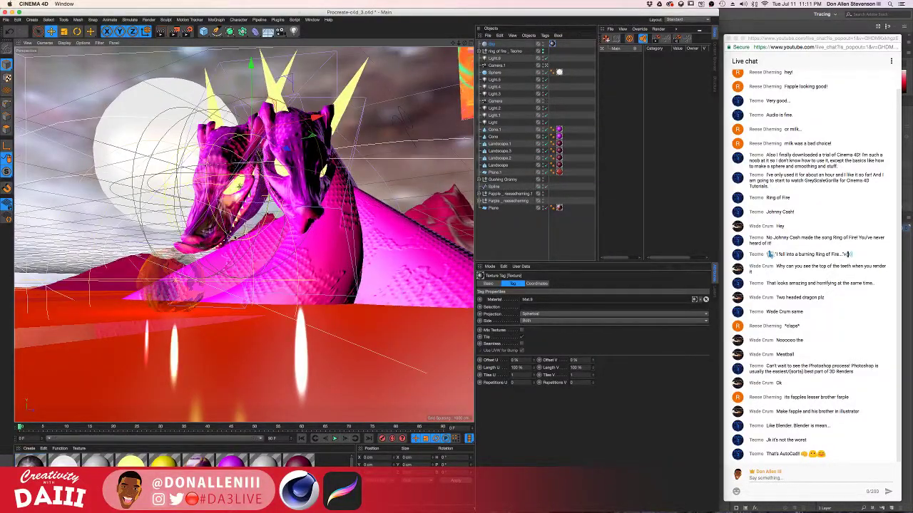
# Step: Try to move the front dragon head's mesh down and the Farple dragon's null up, undoing both moves
pyautogui.click(312, 148)
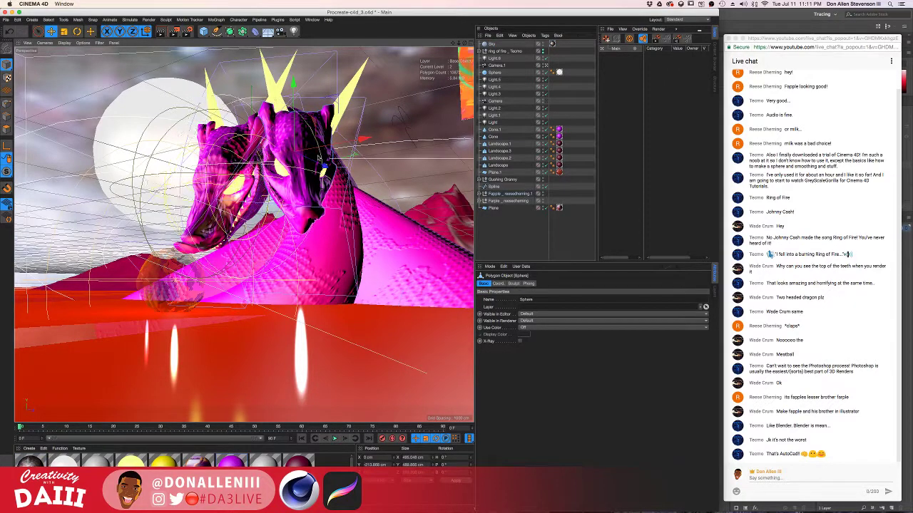
pyautogui.moveTo(296, 83); pyautogui.dragTo(293, 140)
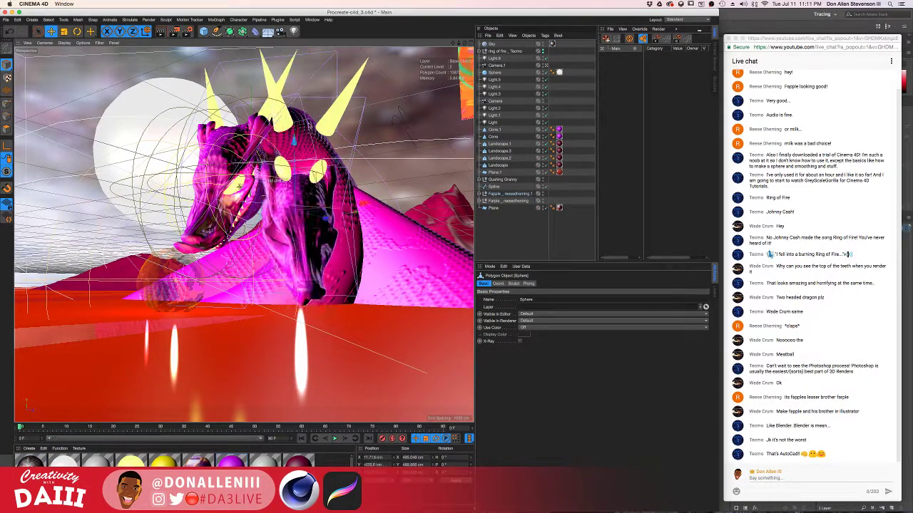
pyautogui.click(514, 200)
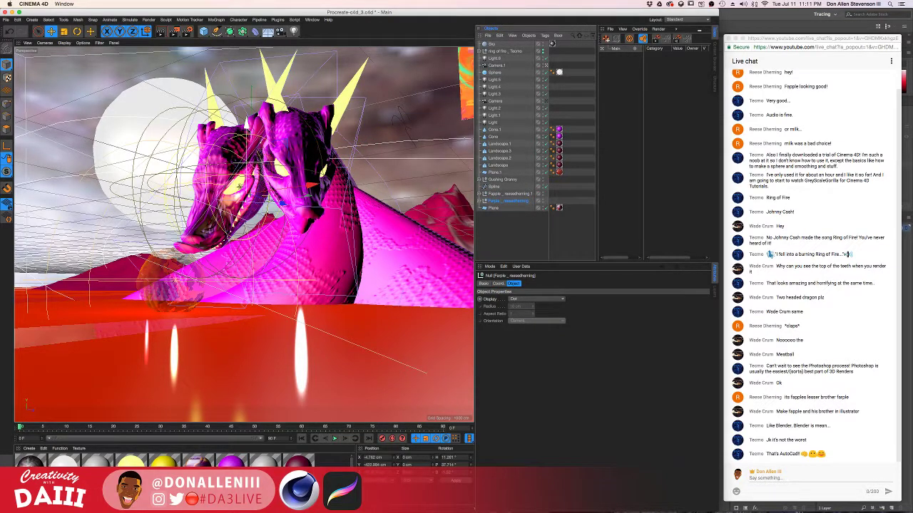
pyautogui.moveTo(251, 128); pyautogui.dragTo(253, 117)
pyautogui.press('super+z')
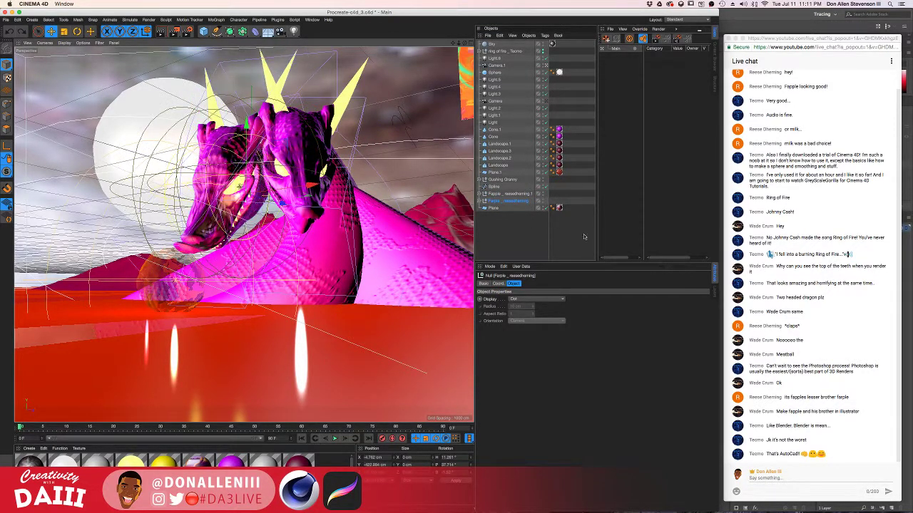
# Step: Hide the front dragon head's Fapple null in the viewport
pyautogui.click(508, 193)
pyautogui.click(542, 193)
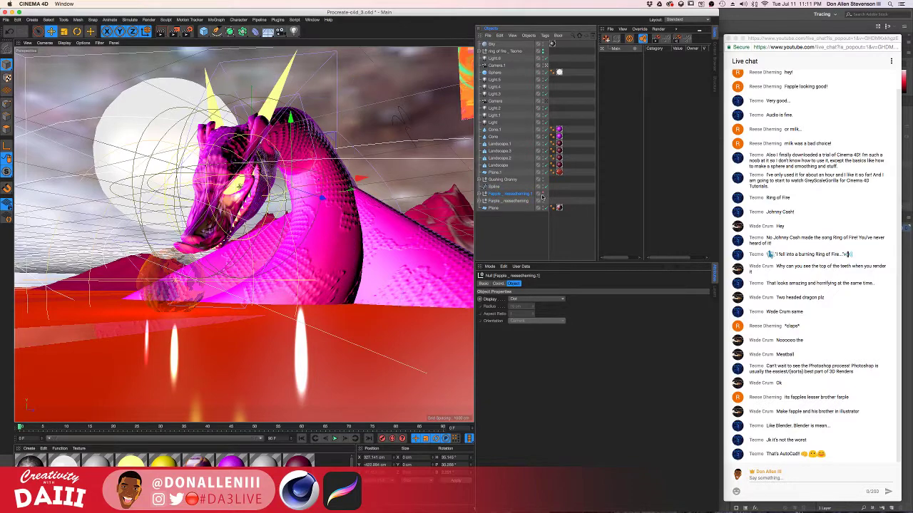
# Step: Try moving the dragon's head mesh away from its body, and undo the move
pyautogui.keyDown('alt'); pyautogui.moveTo(285, 207); pyautogui.dragTo(266, 193); pyautogui.keyUp('alt')
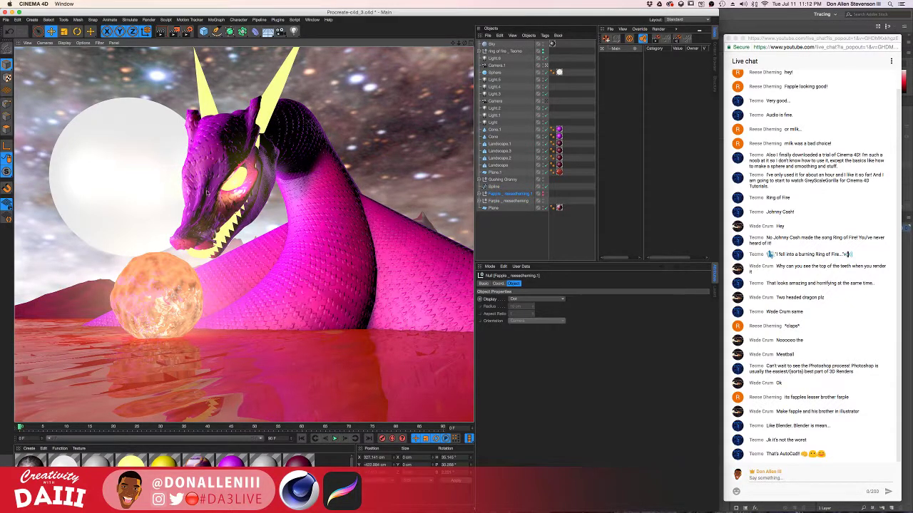
pyautogui.click(225, 180)
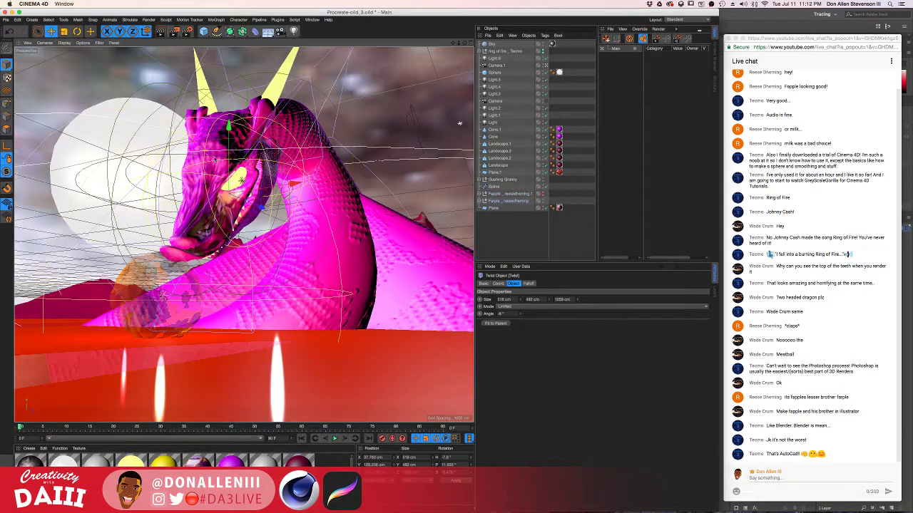
pyautogui.keyDown('alt'); pyautogui.moveTo(198, 162); pyautogui.dragTo(179, 264); pyautogui.keyUp('alt')
pyautogui.click(179, 264)
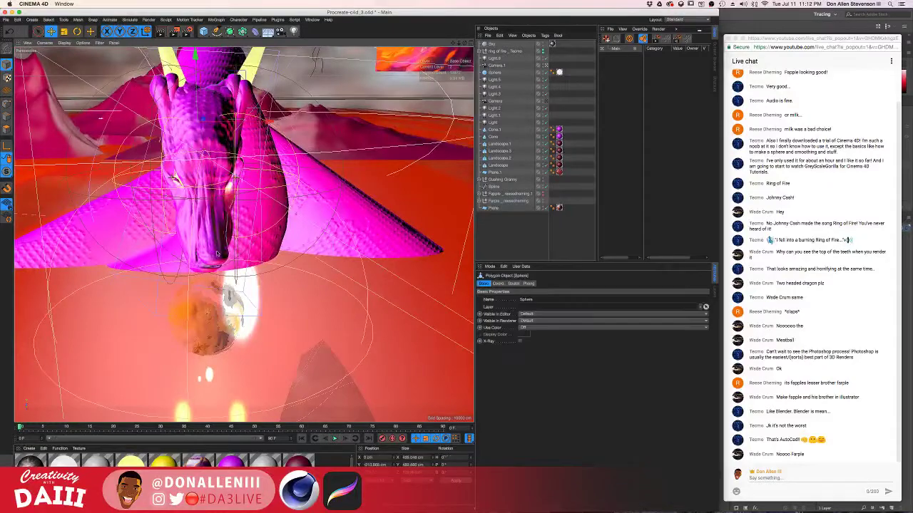
pyautogui.moveTo(182, 233); pyautogui.dragTo(180, 113)
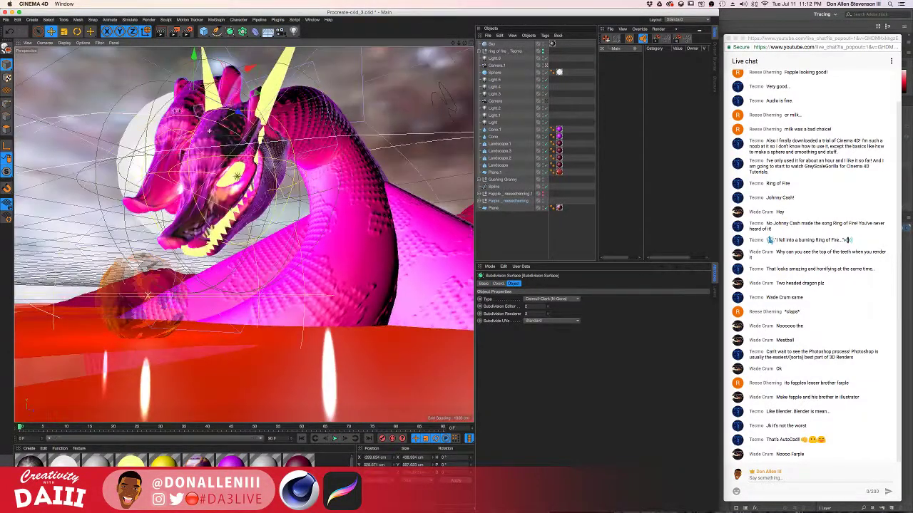
pyautogui.click(196, 185)
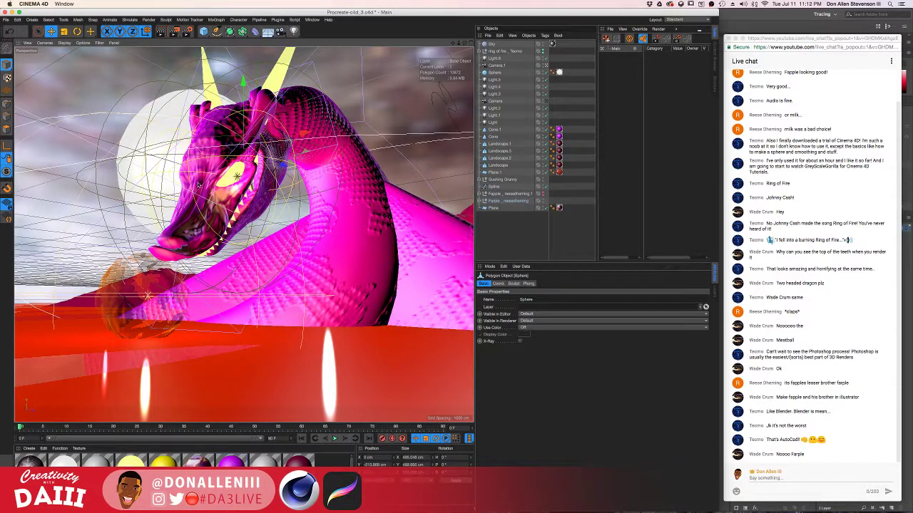
pyautogui.moveTo(278, 135); pyautogui.dragTo(223, 142)
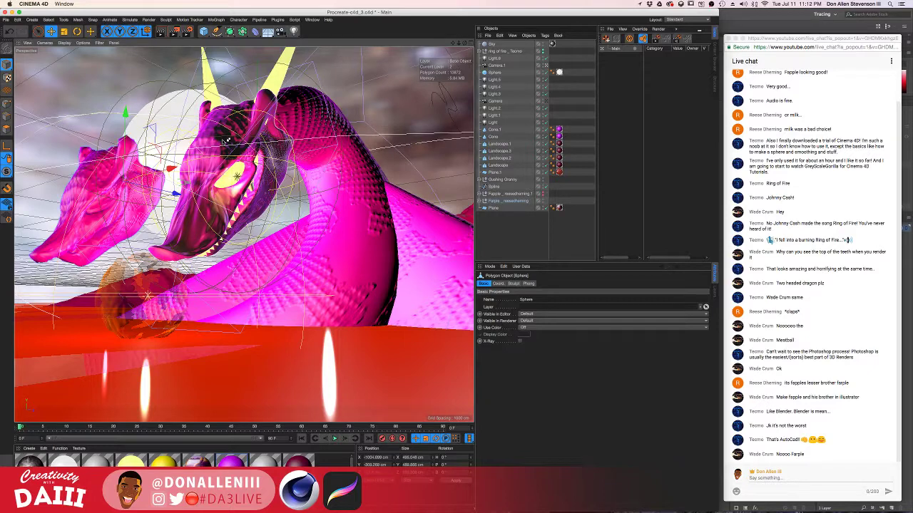
pyautogui.hotkey('ctrl', 'r')
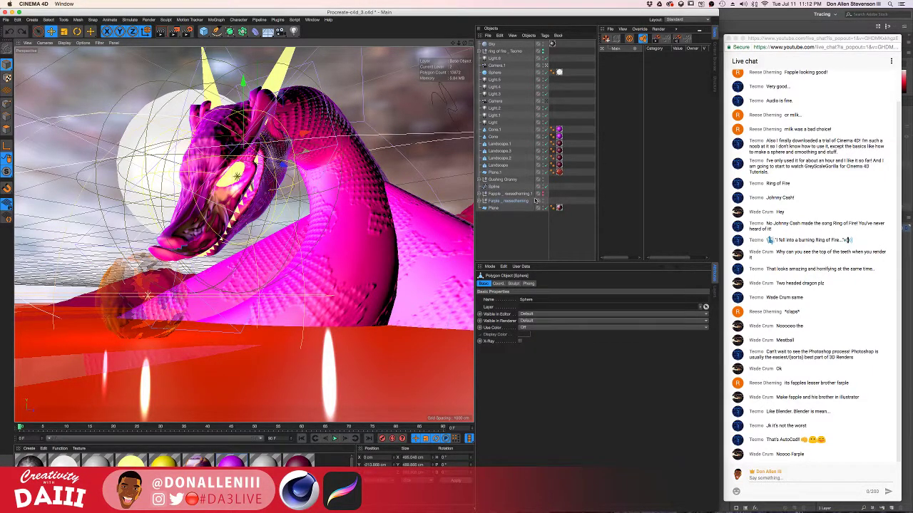
# Step: Expand the hidden Fapple dragon group and its Null, and briefly show the second dragon before hiding it again
pyautogui.click(481, 193)
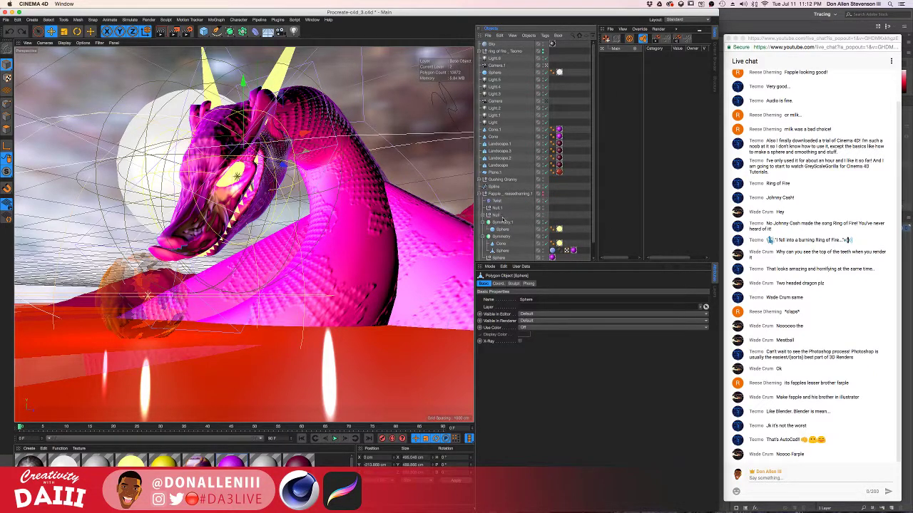
pyautogui.click(482, 215)
pyautogui.click(497, 215)
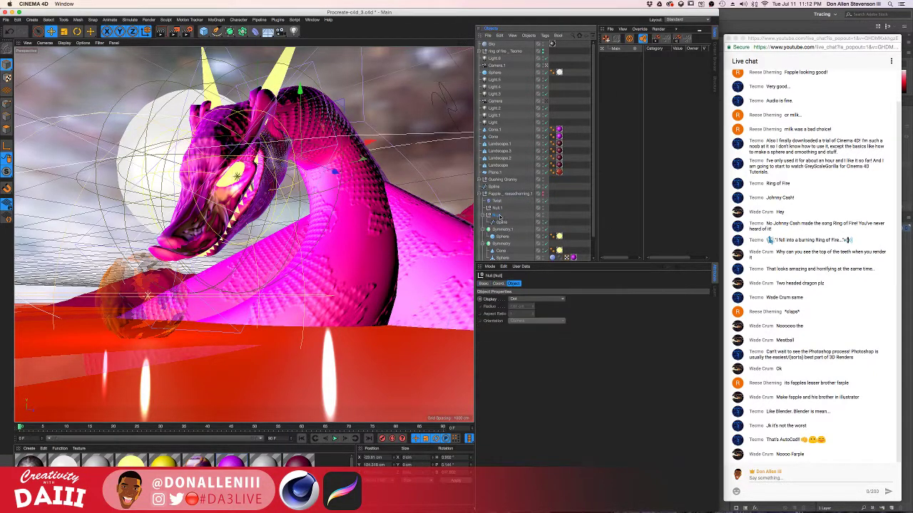
pyautogui.scroll(-1, 505, 224)
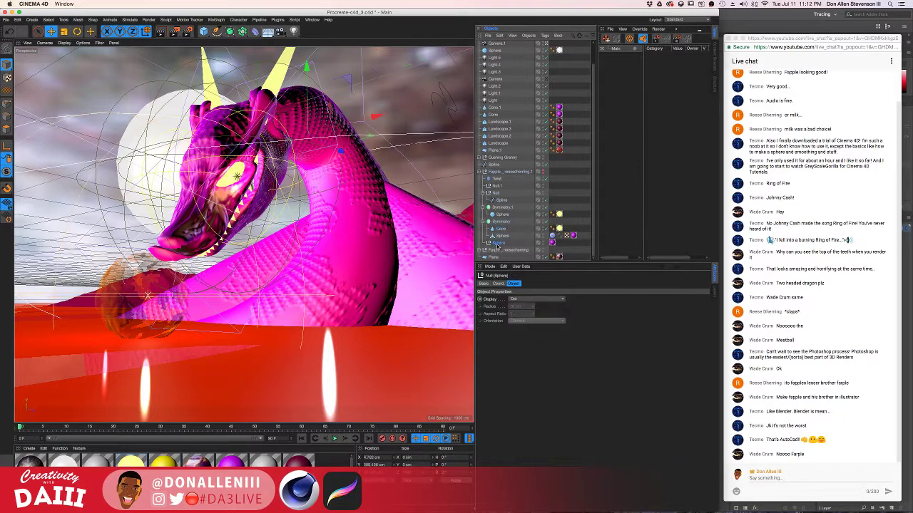
pyautogui.click(504, 251)
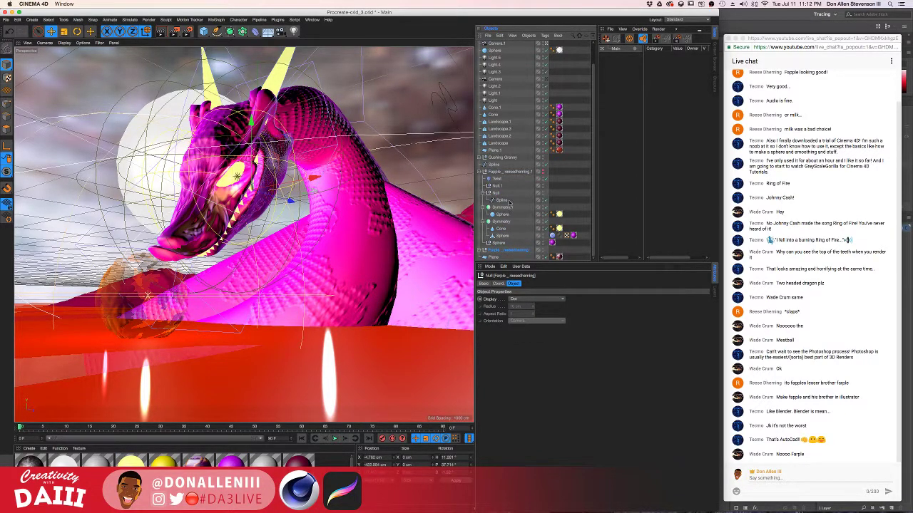
pyautogui.click(511, 173)
pyautogui.click(541, 172)
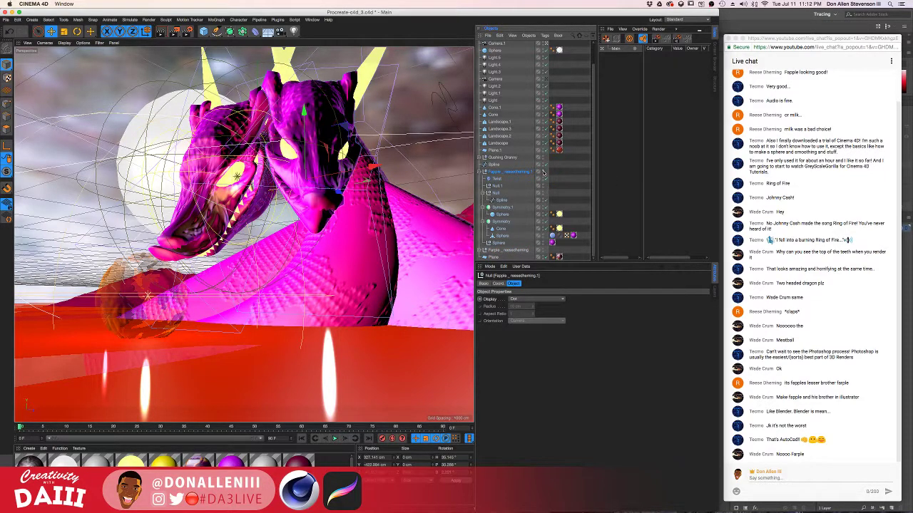
pyautogui.click(544, 171)
# Step: Expand the Farple dragon group and select its Symmetry.1 object
pyautogui.click(504, 250)
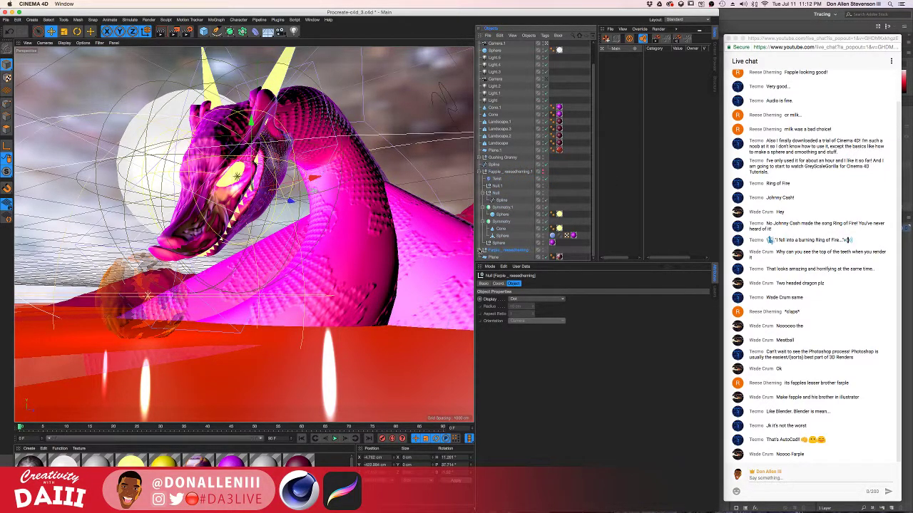
pyautogui.click(481, 251)
pyautogui.scroll(-3, 511, 225)
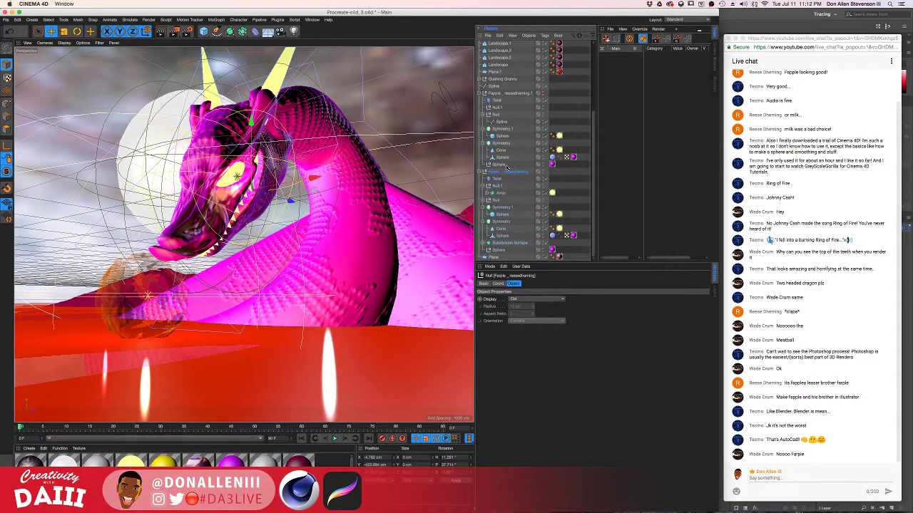
pyautogui.click(503, 207)
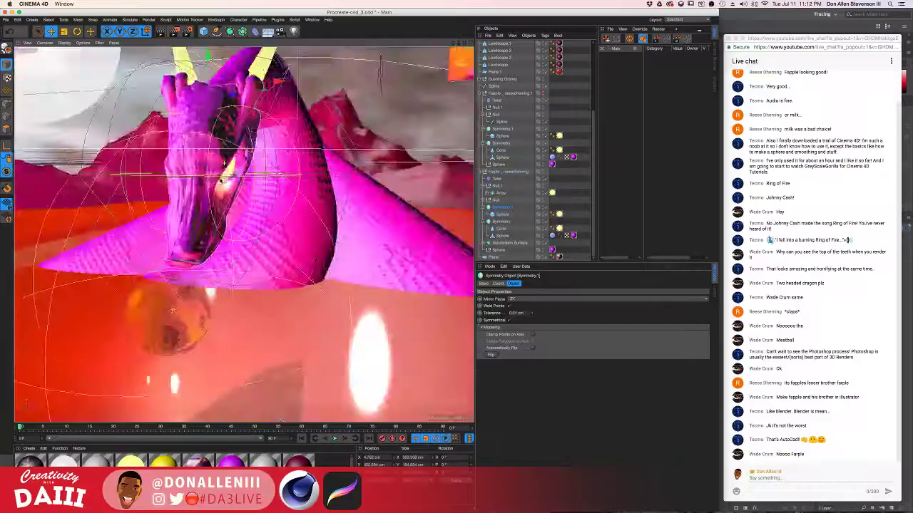
# Step: Examine the dragon's head, teeth array, horns and the glowing sphere from the front, the side and close up
pyautogui.keyDown('alt'); pyautogui.moveTo(221, 181); pyautogui.dragTo(128, 107); pyautogui.keyUp('alt')
pyautogui.keyDown('alt'); pyautogui.moveTo(98, 52); pyautogui.dragTo(191, 100); pyautogui.keyUp('alt')
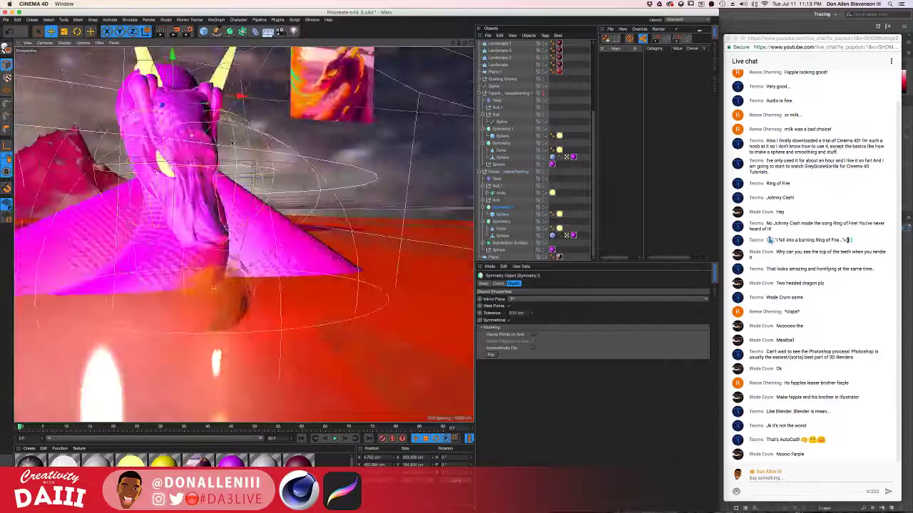
pyautogui.keyDown('alt'); pyautogui.moveTo(234, 143); pyautogui.dragTo(254, 178); pyautogui.keyUp('alt')
pyautogui.click(301, 208)
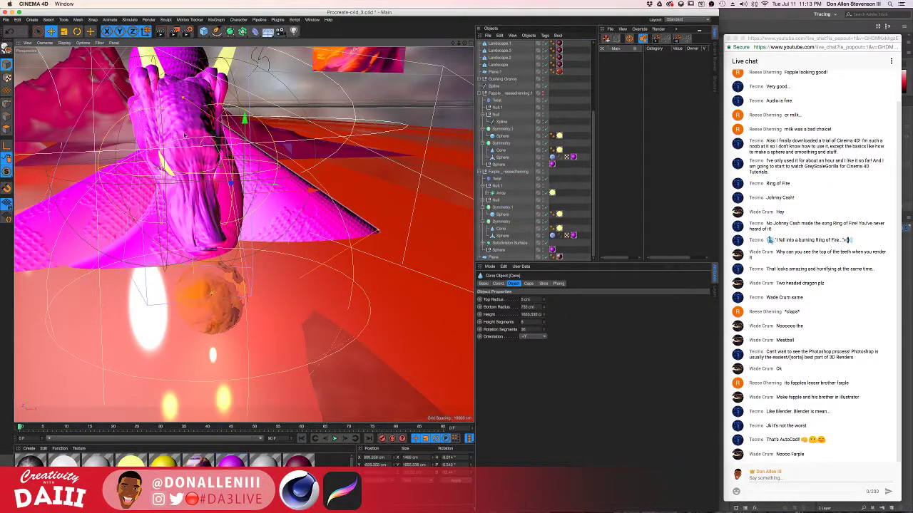
pyautogui.keyDown('alt'); pyautogui.moveTo(184, 135); pyautogui.dragTo(271, 157); pyautogui.keyUp('alt')
pyautogui.click(162, 268)
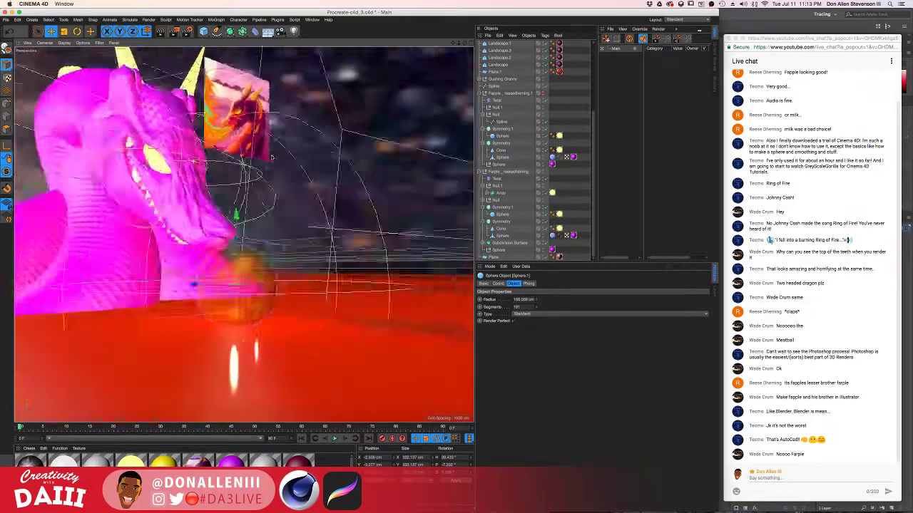
pyautogui.keyDown('alt'); pyautogui.moveTo(340, 157); pyautogui.dragTo(128, 156); pyautogui.keyUp('alt')
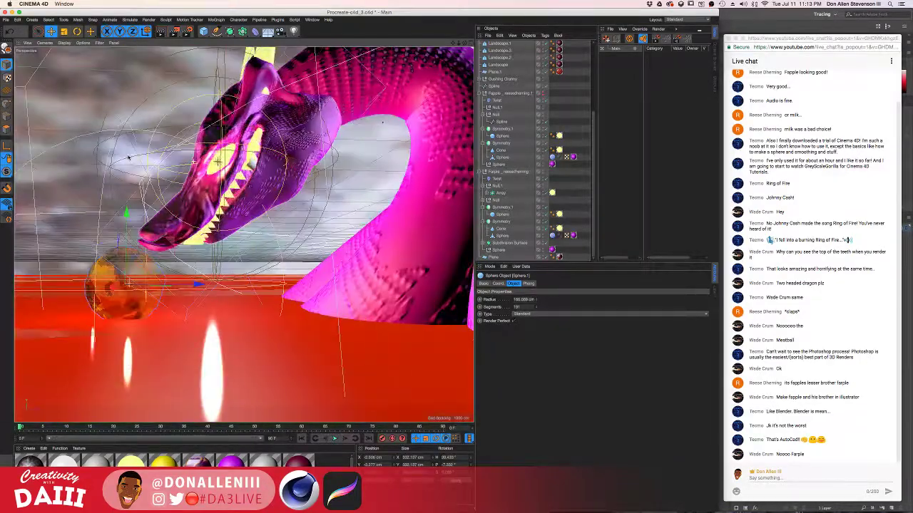
pyautogui.scroll(5, 229, 152)
pyautogui.click(261, 138)
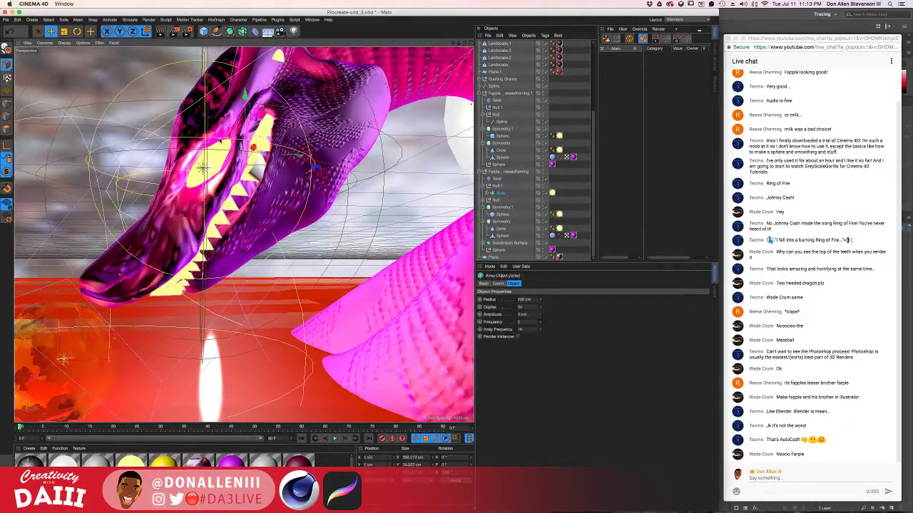
pyautogui.keyDown('alt'); pyautogui.moveTo(261, 138); pyautogui.dragTo(143, 163); pyautogui.keyUp('alt')
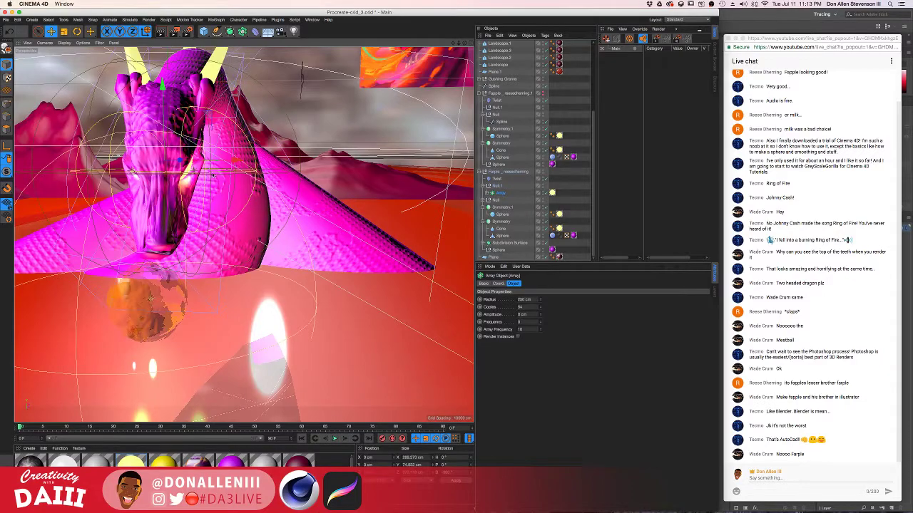
pyautogui.keyDown('alt'); pyautogui.moveTo(183, 127); pyautogui.dragTo(269, 211); pyautogui.keyUp('alt')
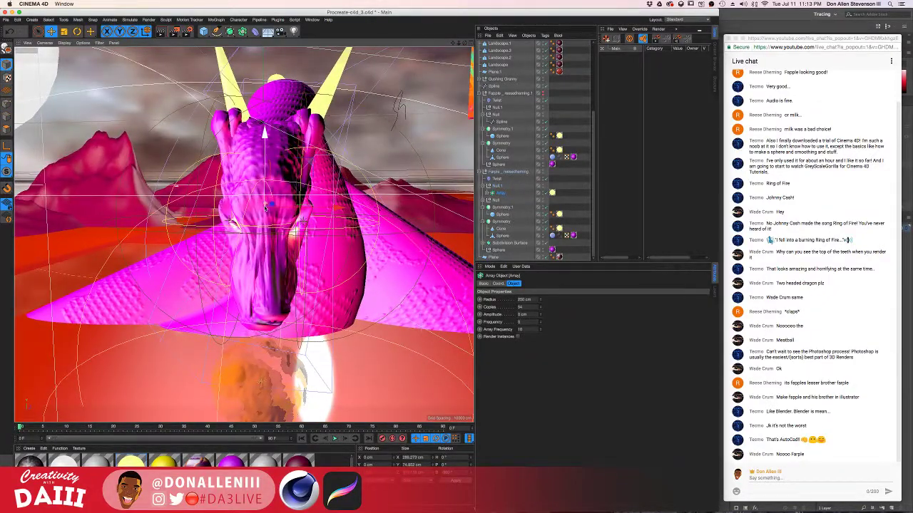
# Step: Delete the Sky object from the scene
pyautogui.scroll(-3, 244, 193)
pyautogui.scroll(5, 535, 104)
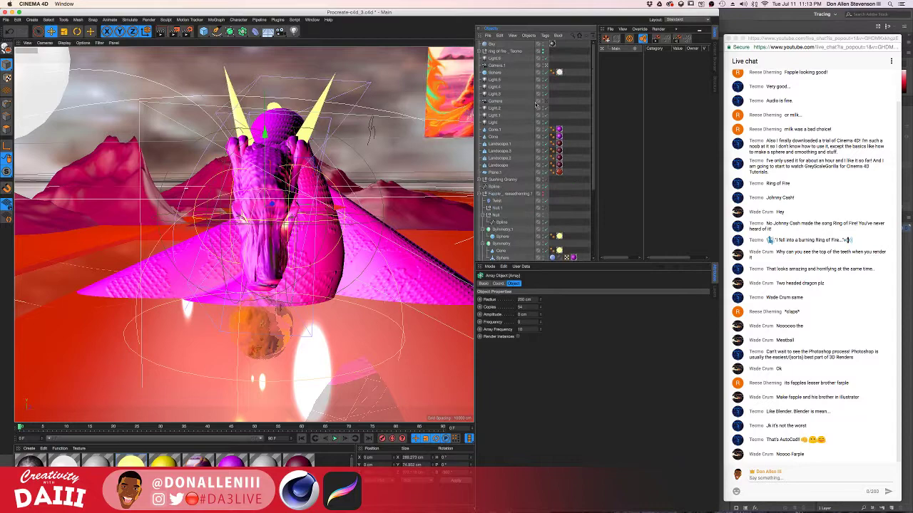
pyautogui.click(492, 44)
pyautogui.press('Delete')
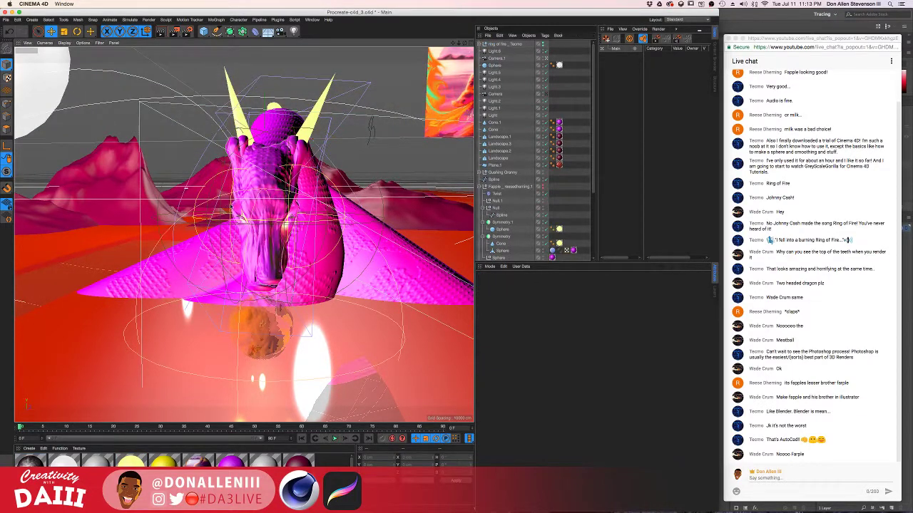
# Step: Enlarge the material list, open the dragon's purple material Mat.3 and load a Layer shader as its color texture
pyautogui.keyDown('alt'); pyautogui.moveTo(225, 192); pyautogui.dragTo(163, 397); pyautogui.keyUp('alt')
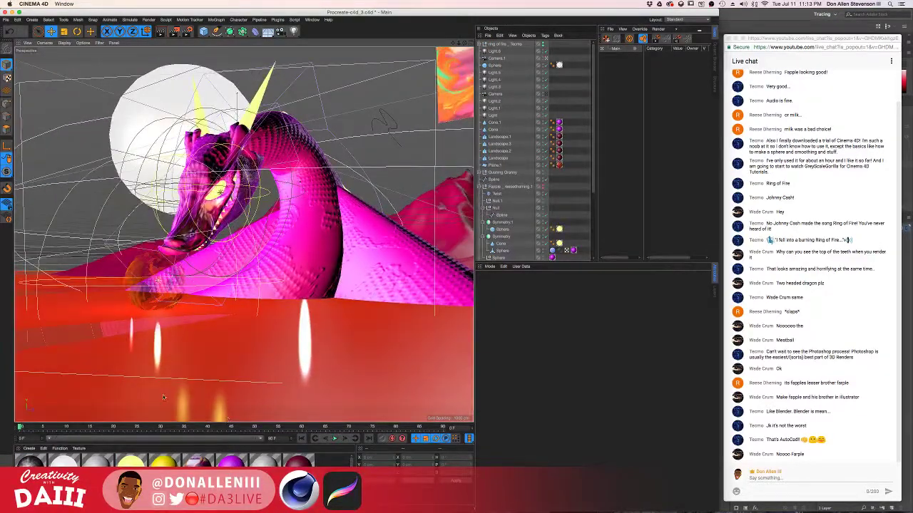
pyautogui.moveTo(240, 445); pyautogui.dragTo(240, 390)
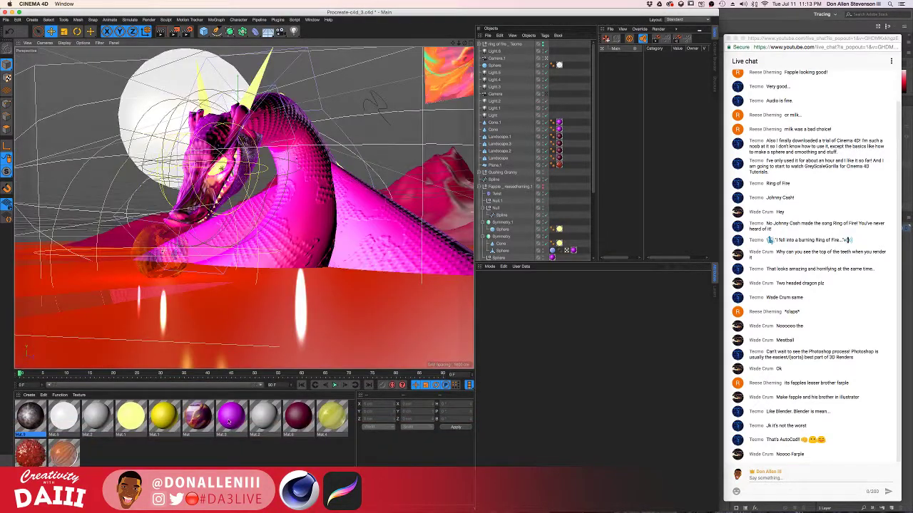
pyautogui.doubleClick(231, 415)
pyautogui.moveTo(236, 50); pyautogui.dragTo(306, 52)
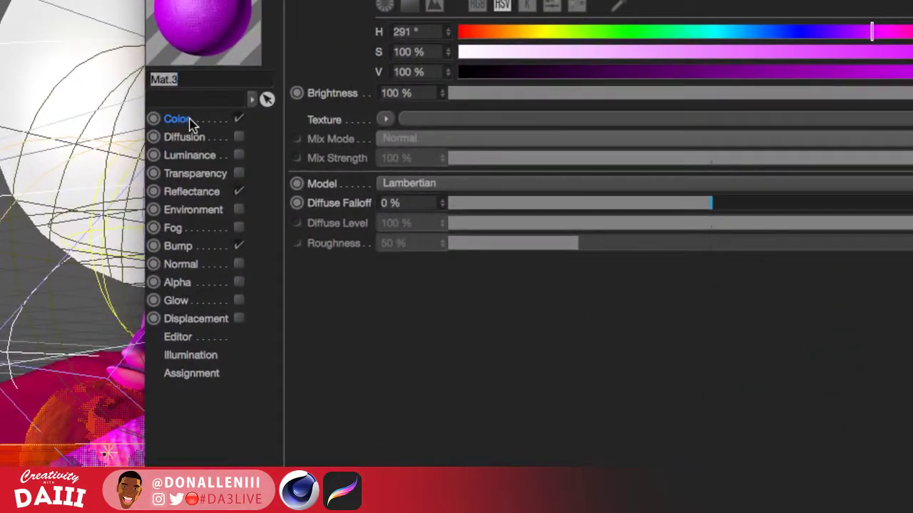
pyautogui.click(191, 122)
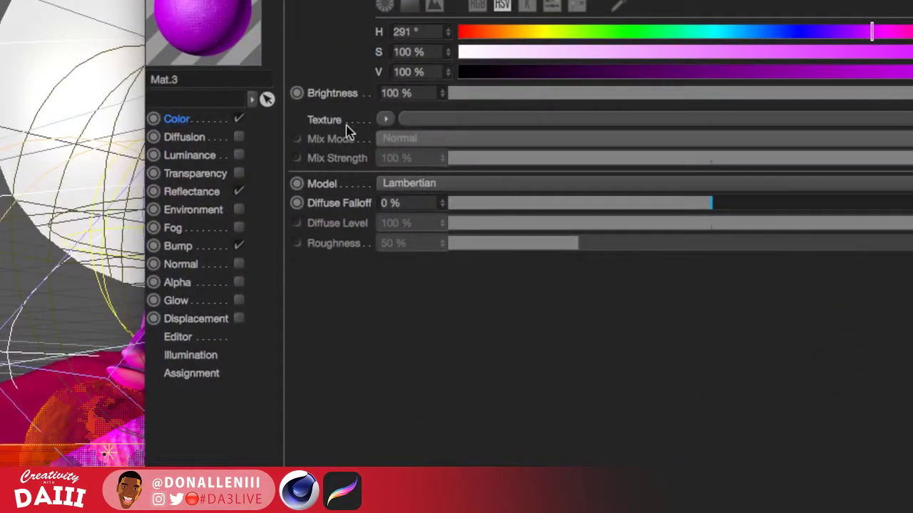
pyautogui.click(384, 121)
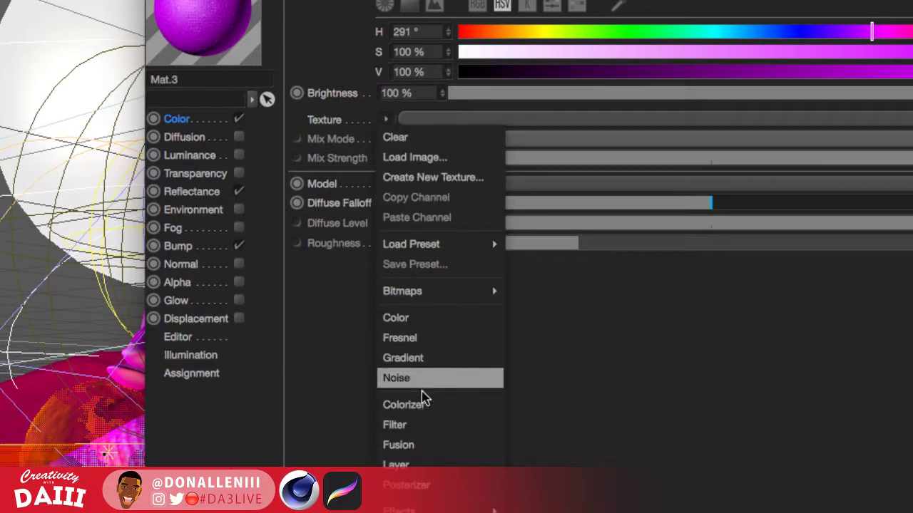
pyautogui.click(413, 462)
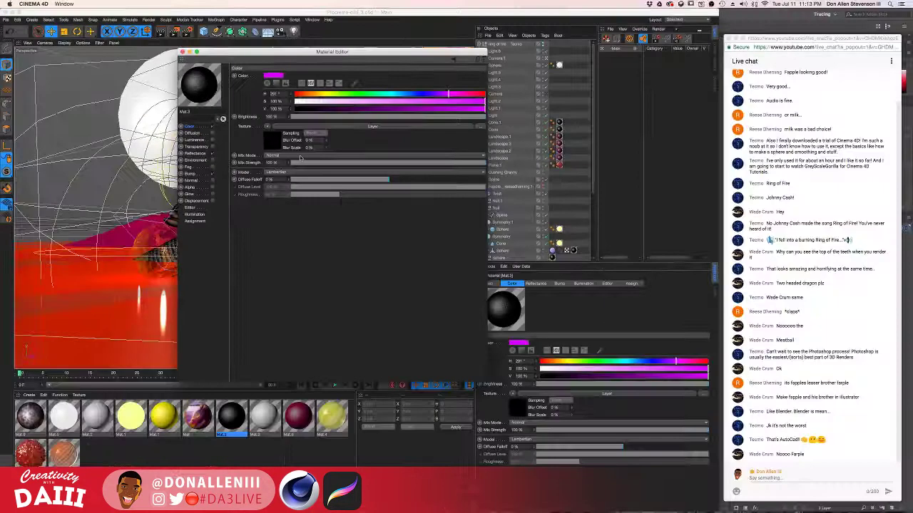
pyautogui.moveTo(232, 52); pyautogui.dragTo(380, 63)
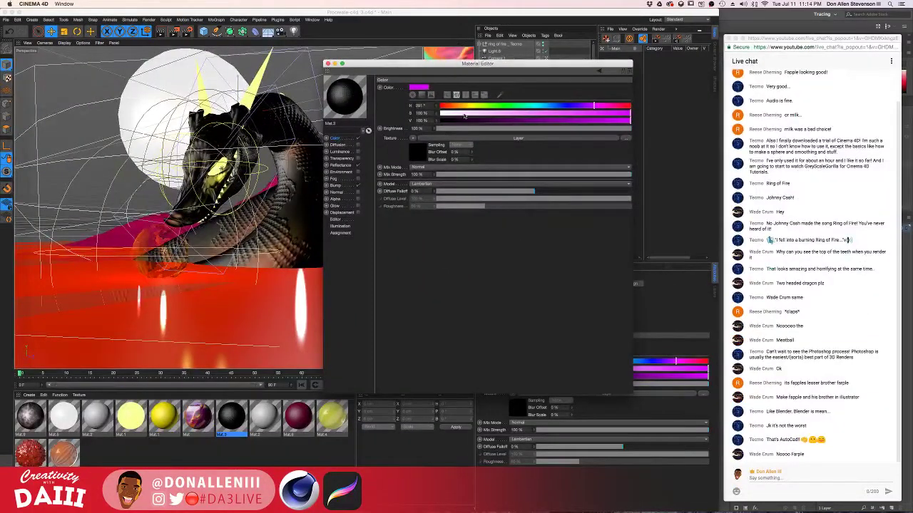
# Step: Add a Fresnel shader layer inside Mat.3's Layer shader and open the Fresnel shader's properties
pyautogui.click(418, 152)
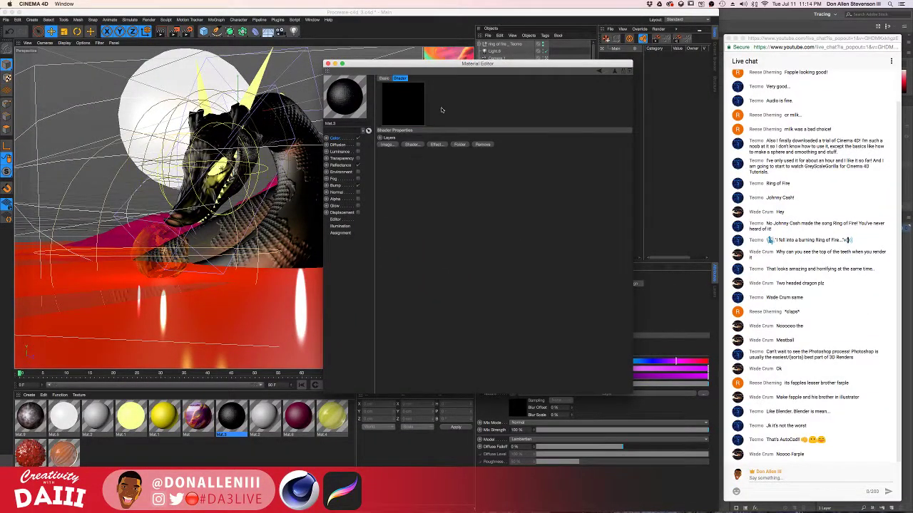
pyautogui.click(412, 143)
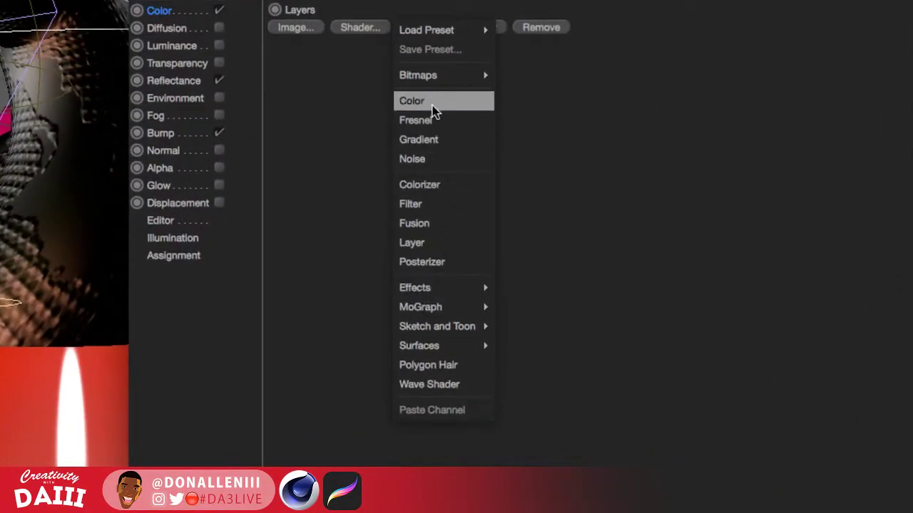
pyautogui.click(435, 121)
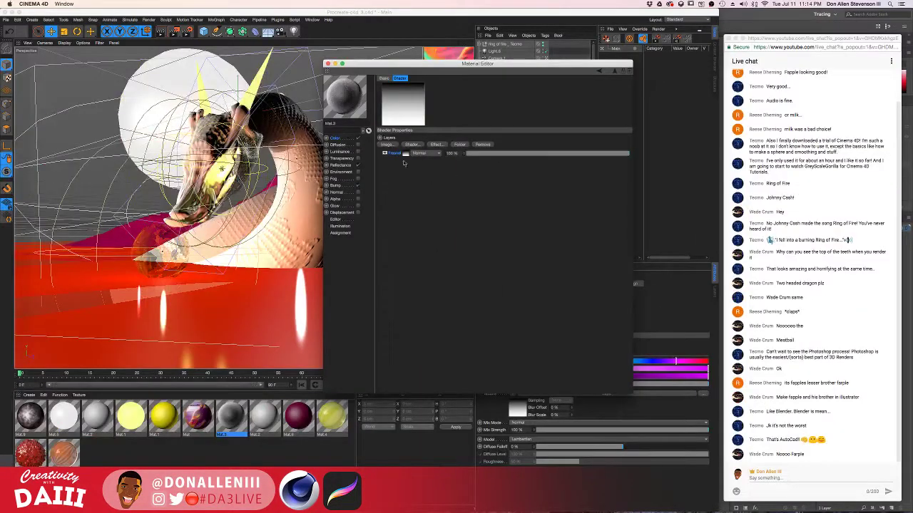
pyautogui.click(410, 155)
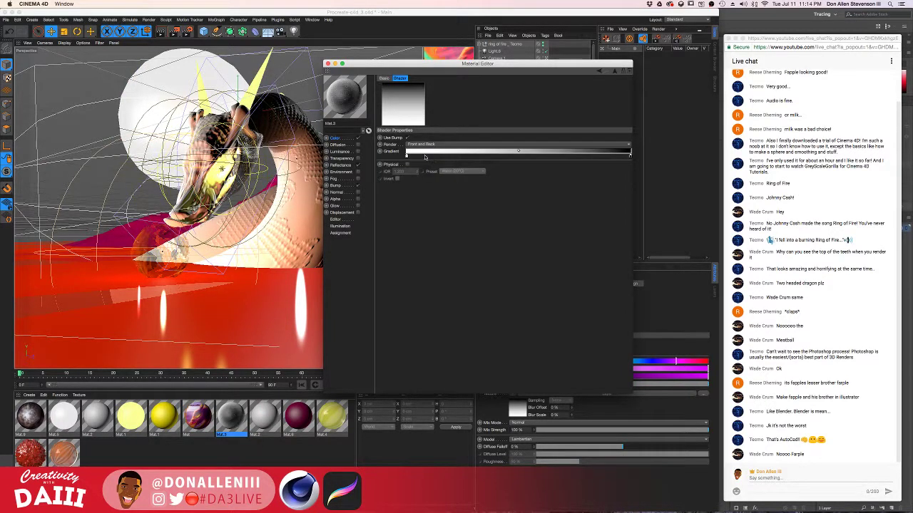
# Step: Recolor the Fresnel gradient of Mat.3 with a bright purple starting knot and an orange ending knot
pyautogui.doubleClick(407, 158)
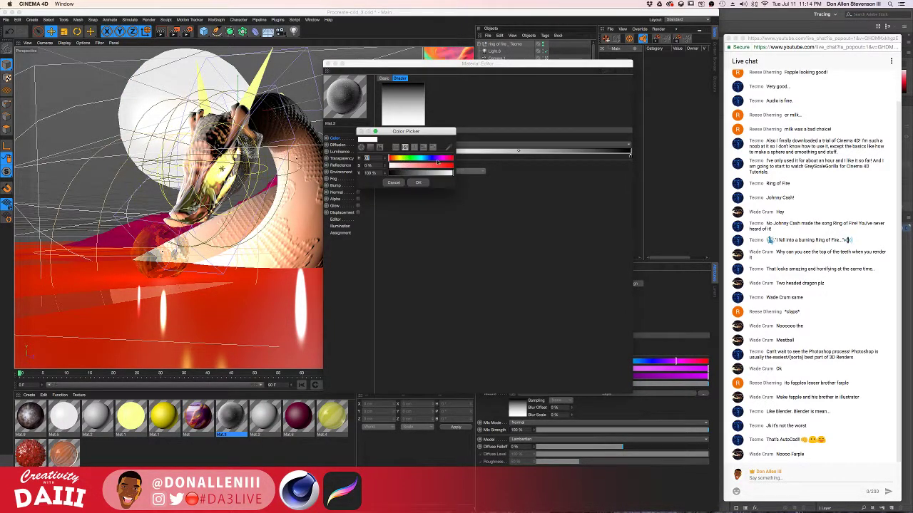
pyautogui.moveTo(441, 165); pyautogui.dragTo(458, 166)
pyautogui.click(417, 182)
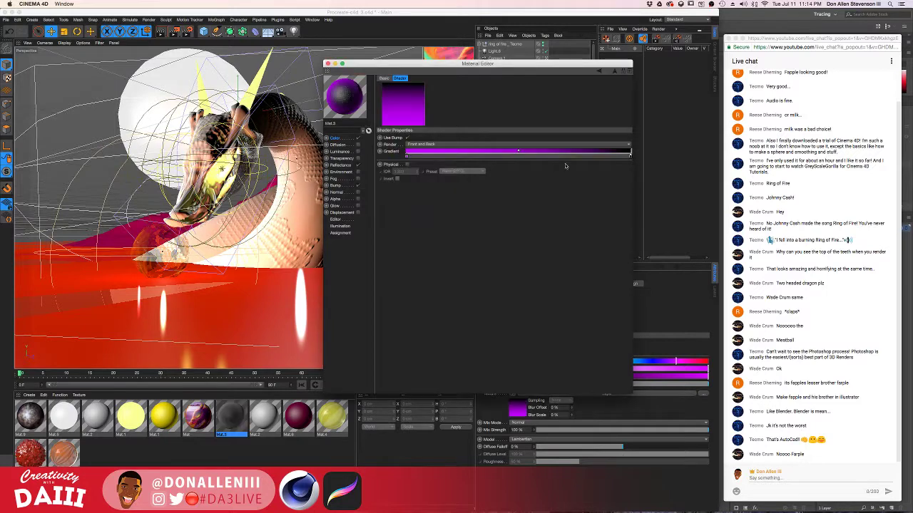
pyautogui.doubleClick(629, 158)
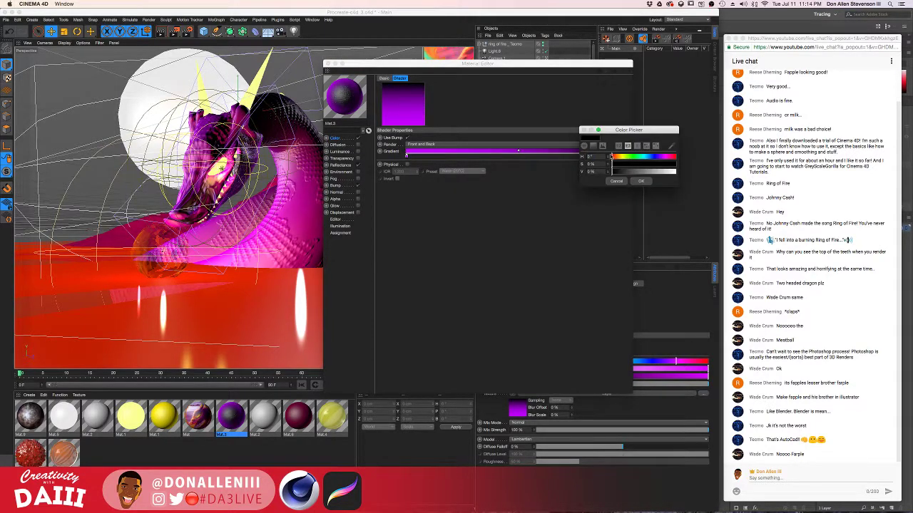
pyautogui.click(664, 165)
pyautogui.click(673, 171)
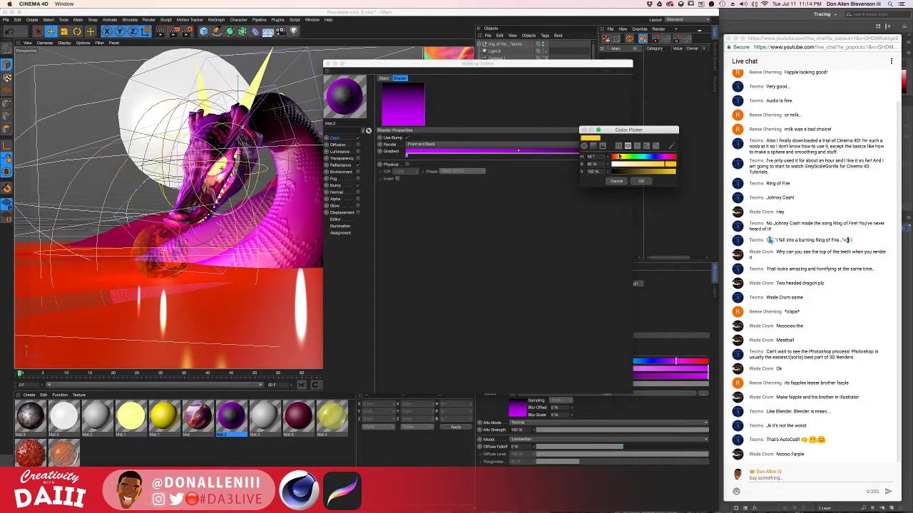
pyautogui.moveTo(619, 155); pyautogui.dragTo(616, 157)
pyautogui.click(641, 181)
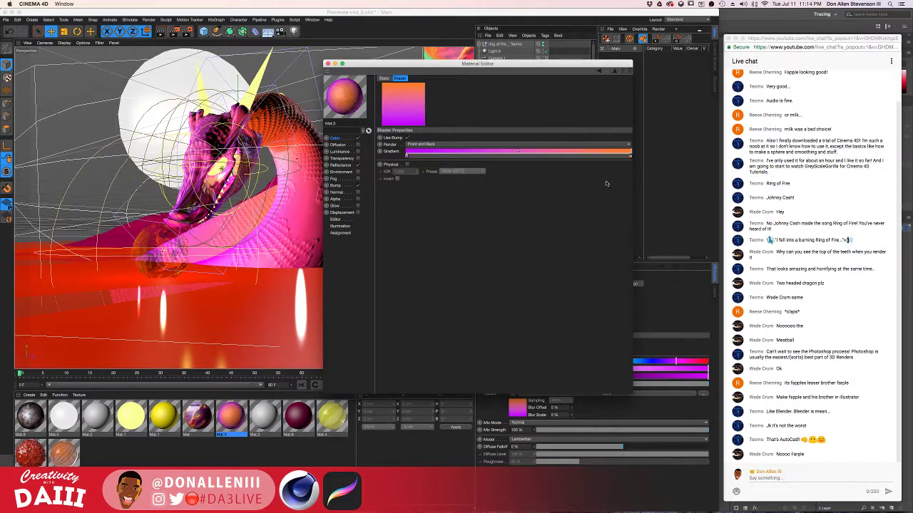
pyautogui.moveTo(371, 68); pyautogui.dragTo(420, 113)
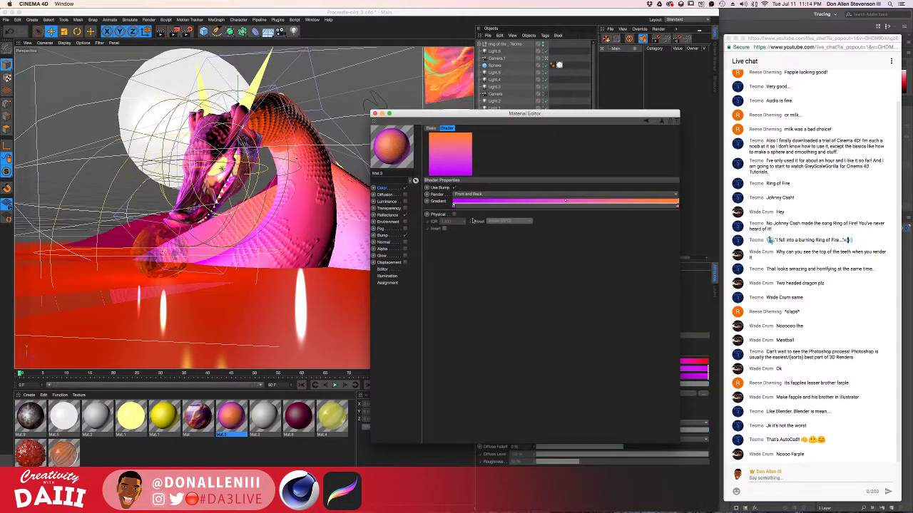
# Step: Return to Mat.3's shader layers and add a Noise shader layer above the Fresnel layer
pyautogui.click(660, 121)
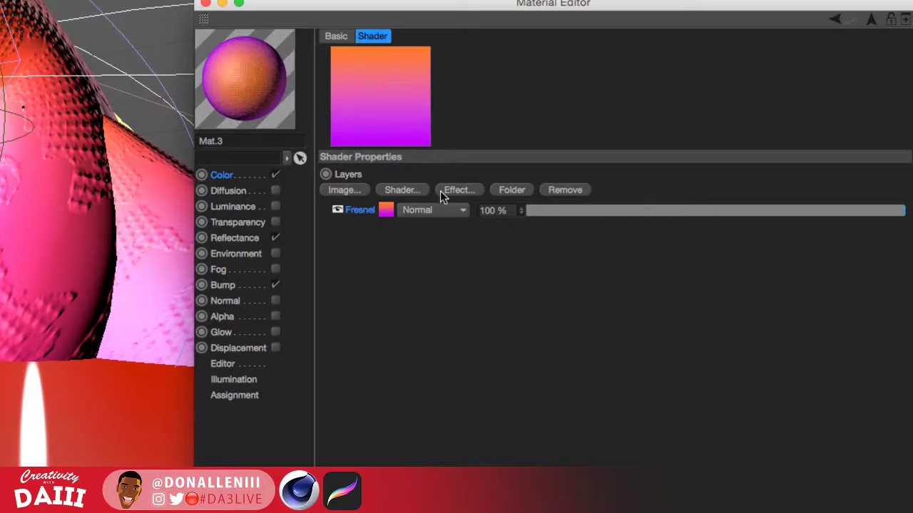
pyautogui.click(440, 191)
pyautogui.click(429, 182)
pyautogui.click(413, 191)
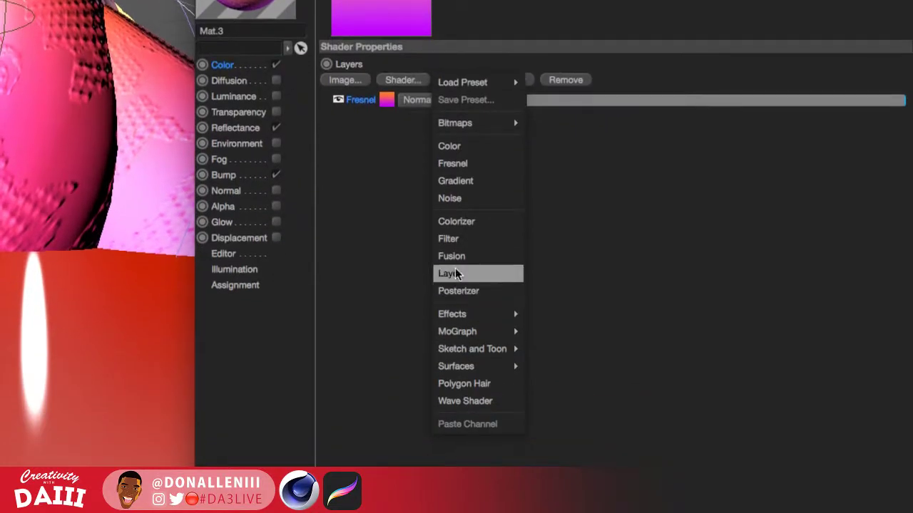
pyautogui.click(459, 198)
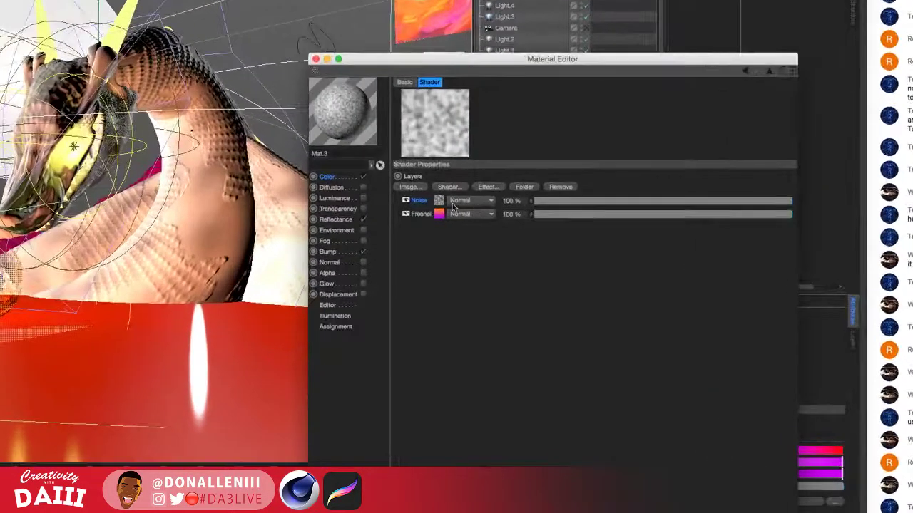
# Step: Open the Noise layer's properties and change its noise type to Hama
pyautogui.click(439, 201)
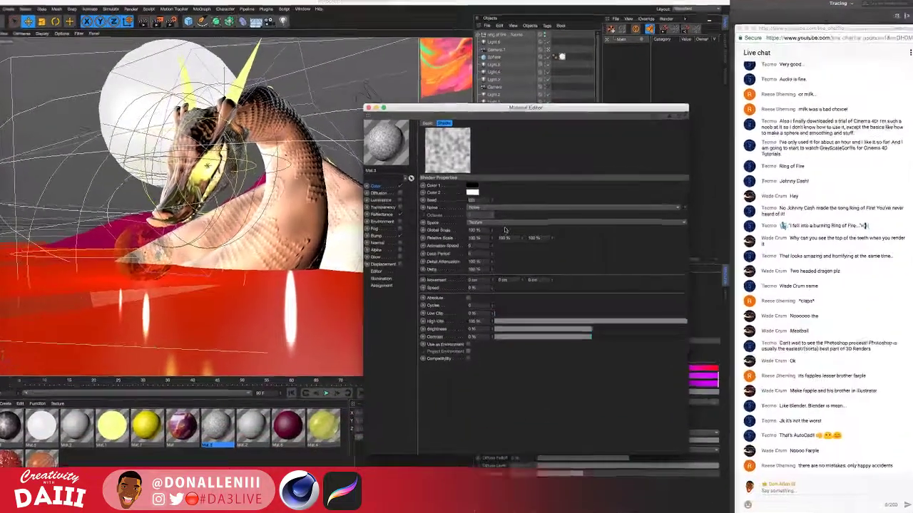
pyautogui.click(508, 209)
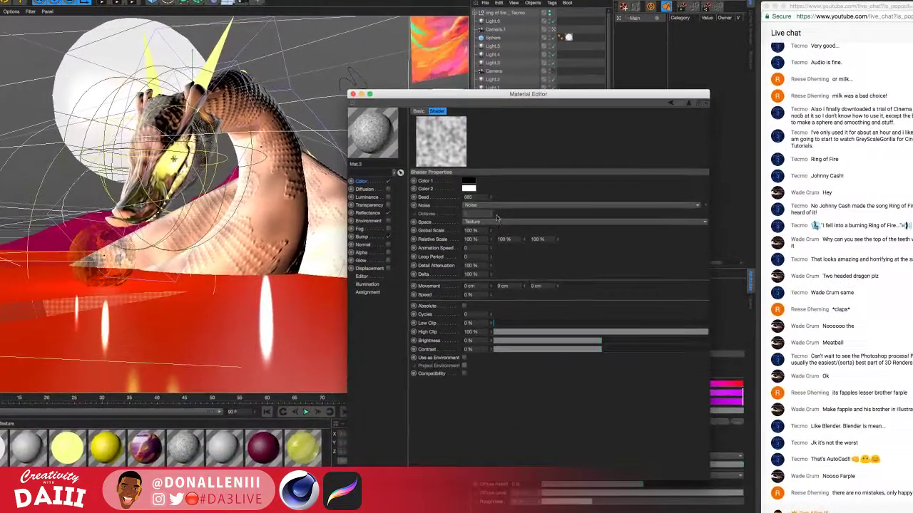
pyautogui.click(496, 310)
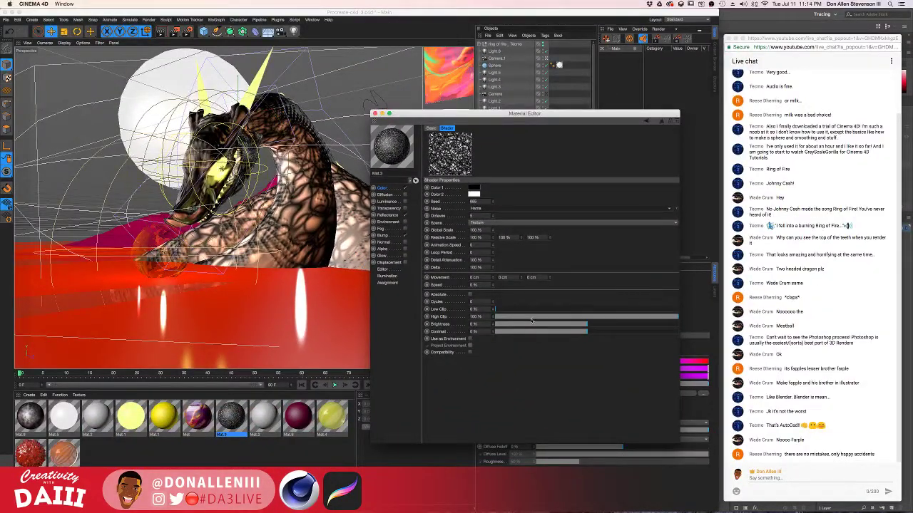
# Step: Set the Noise shader's brightness to about -8 % and contrast to about 8 %, and reduce its global scale
pyautogui.moveTo(570, 326); pyautogui.dragTo(616, 324)
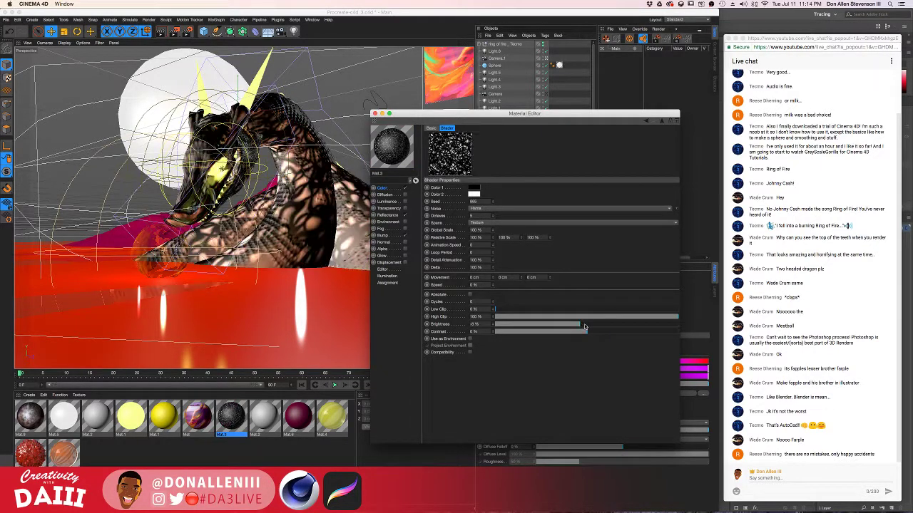
pyautogui.moveTo(579, 333); pyautogui.dragTo(597, 333)
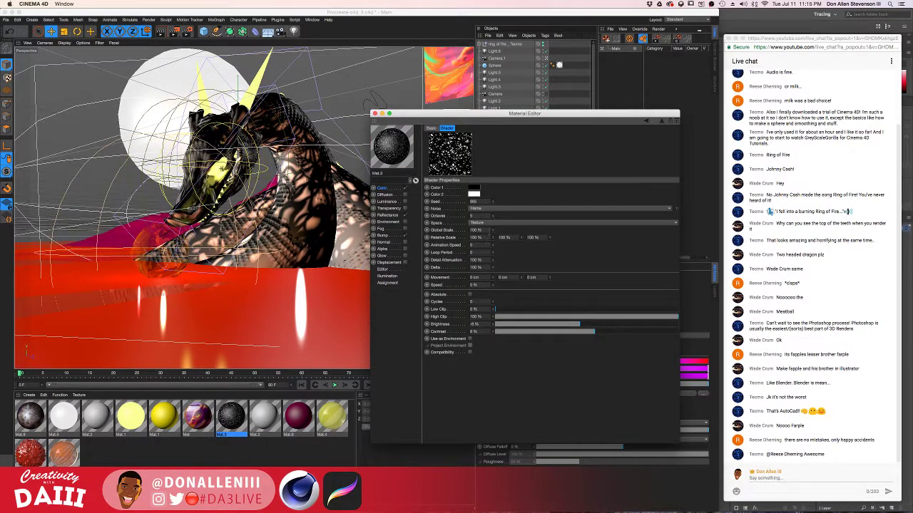
pyautogui.moveTo(492, 231)
pyautogui.mouseDown()
pyautogui.moveTo(493, 214)
pyautogui.moveTo(492, 256)
pyautogui.moveTo(491, 232)
pyautogui.mouseUp()
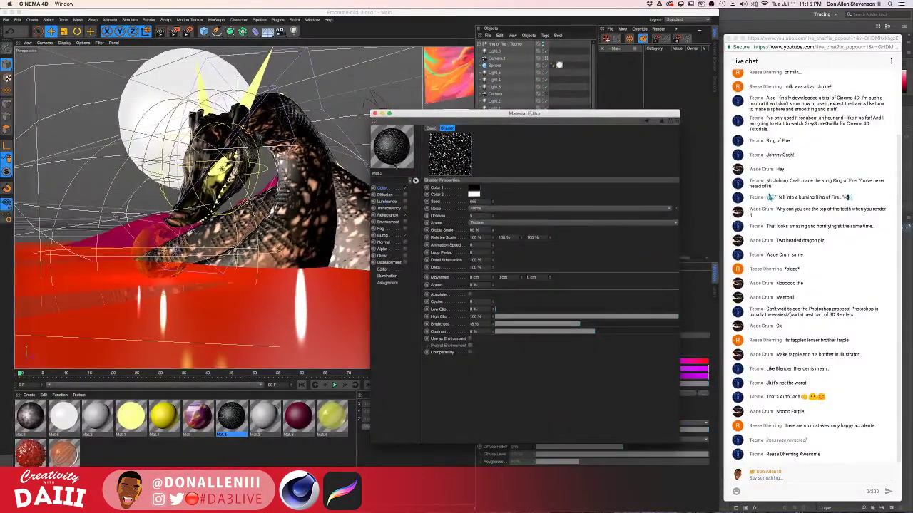
# Step: Try the Subtract, Darken and Overlay blend modes on the Noise layer above the Fresnel layer
pyautogui.click(663, 121)
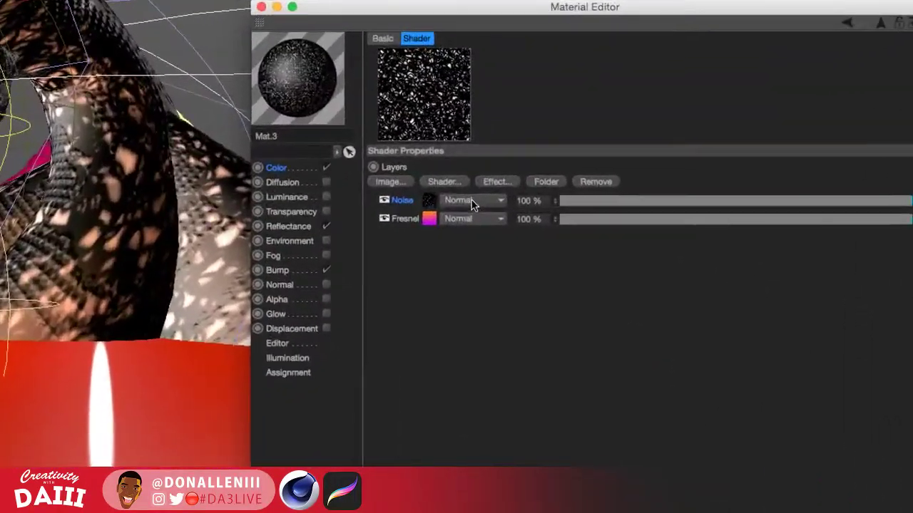
pyautogui.click(468, 203)
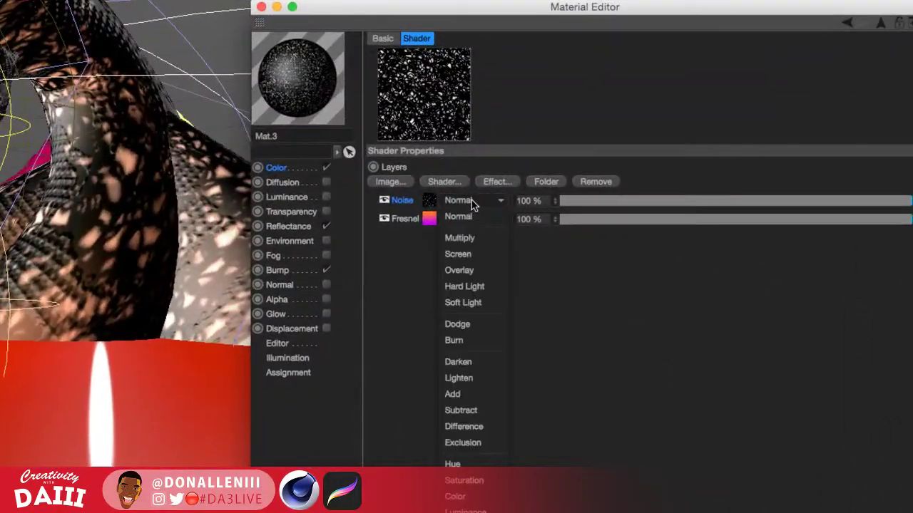
pyautogui.click(467, 203)
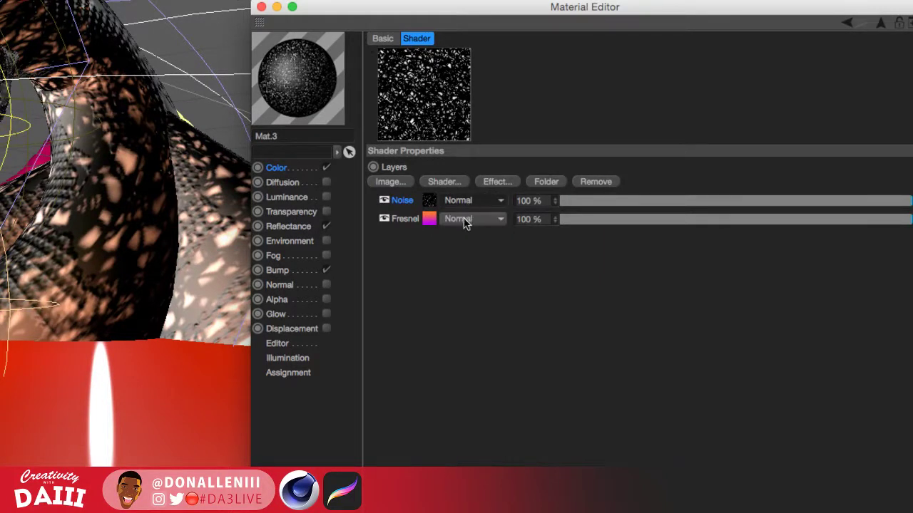
pyautogui.click(408, 219)
pyautogui.click(473, 202)
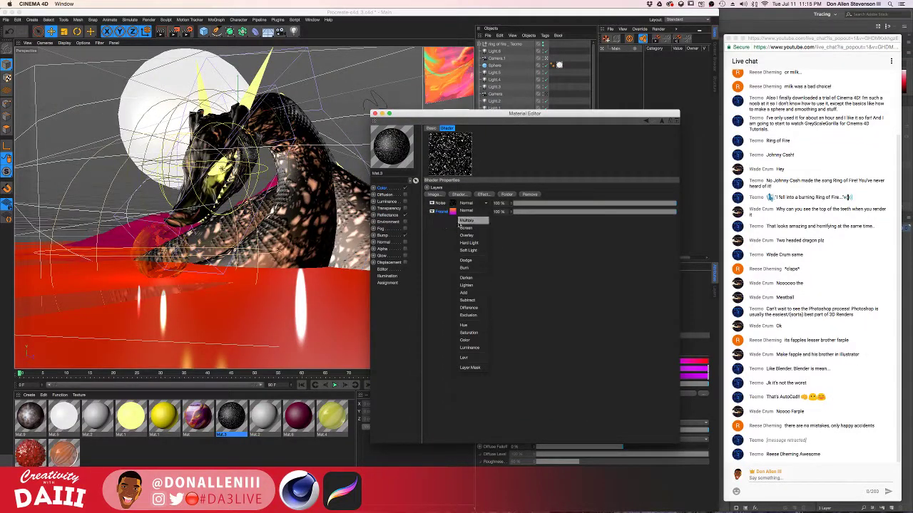
pyautogui.click(472, 300)
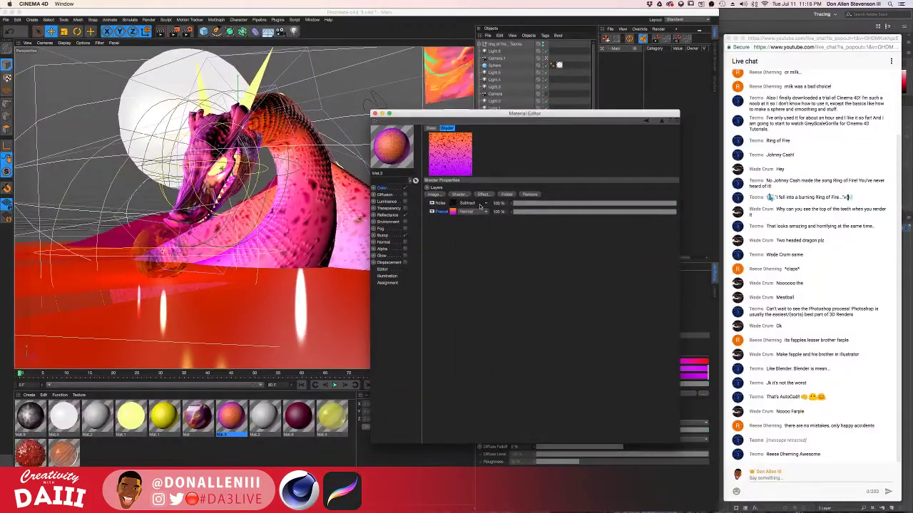
pyautogui.click(480, 206)
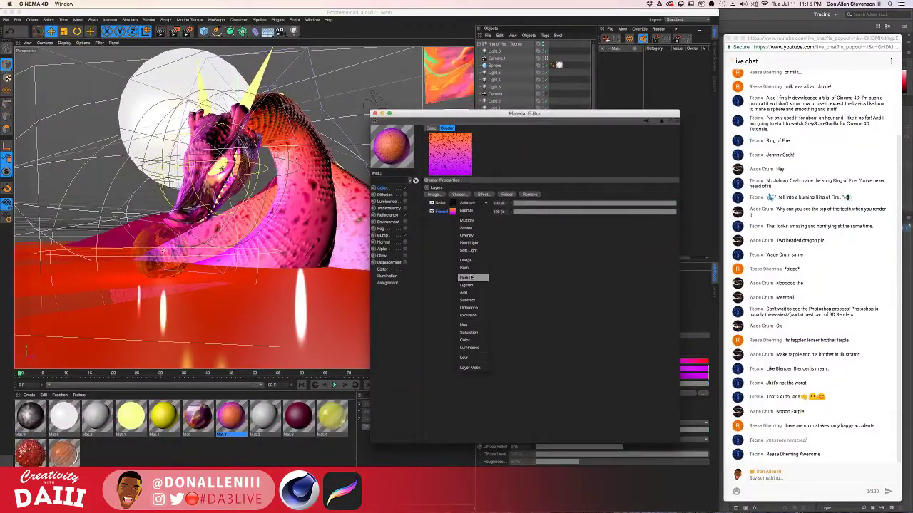
pyautogui.click(472, 281)
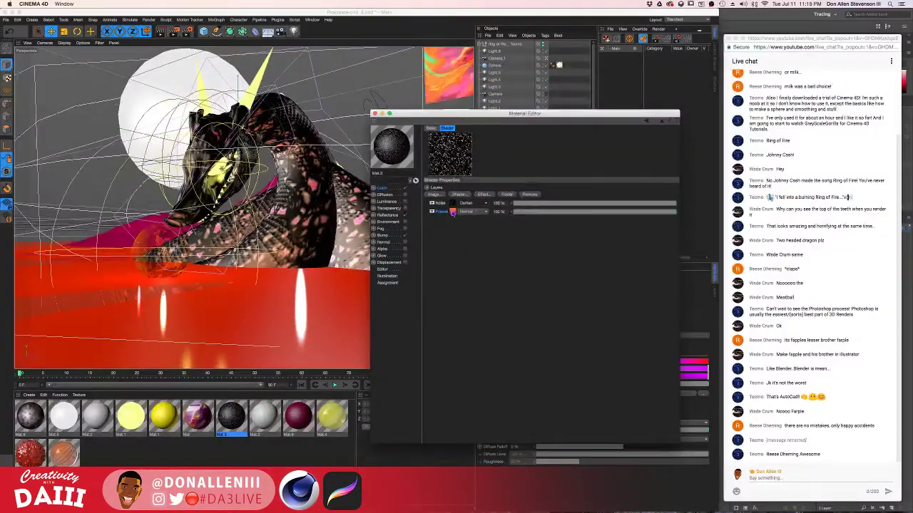
pyautogui.click(637, 204)
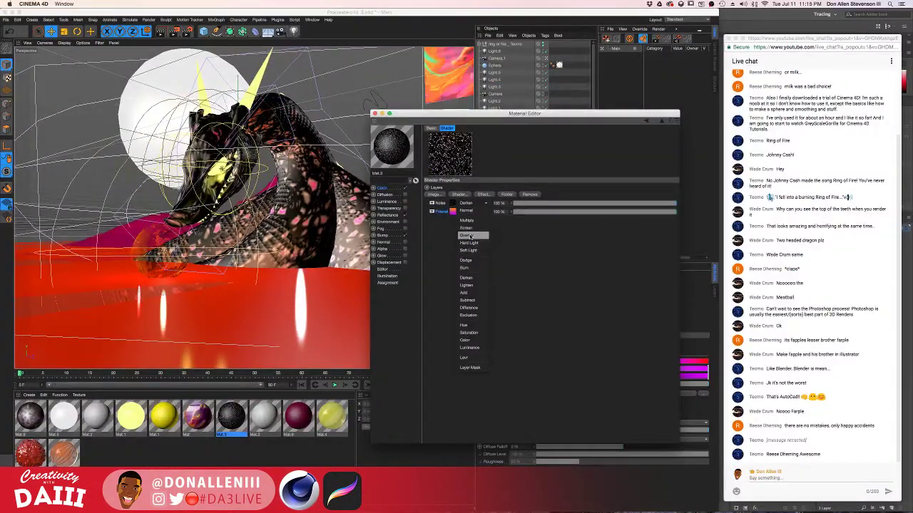
pyautogui.click(469, 235)
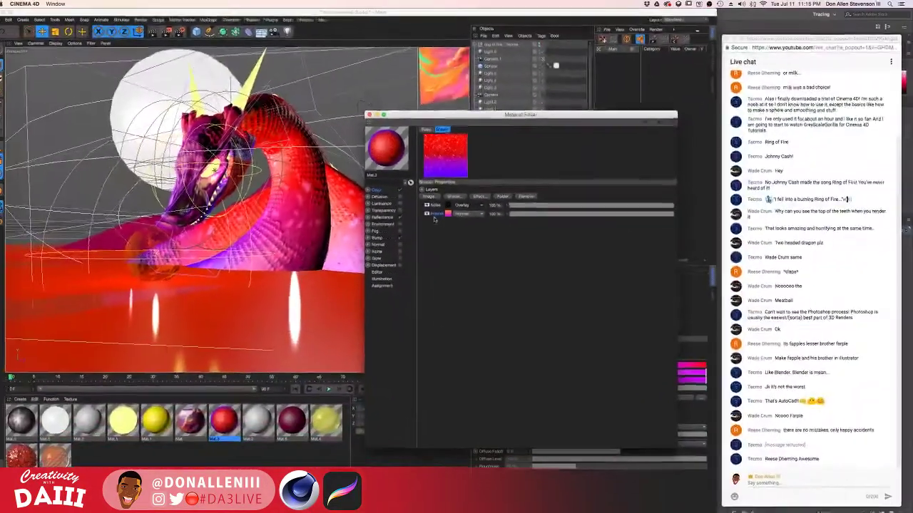
# Step: Set the Noise layer's blend mode to Screen and render a closer view of the dragon to check the skin
pyautogui.click(640, 206)
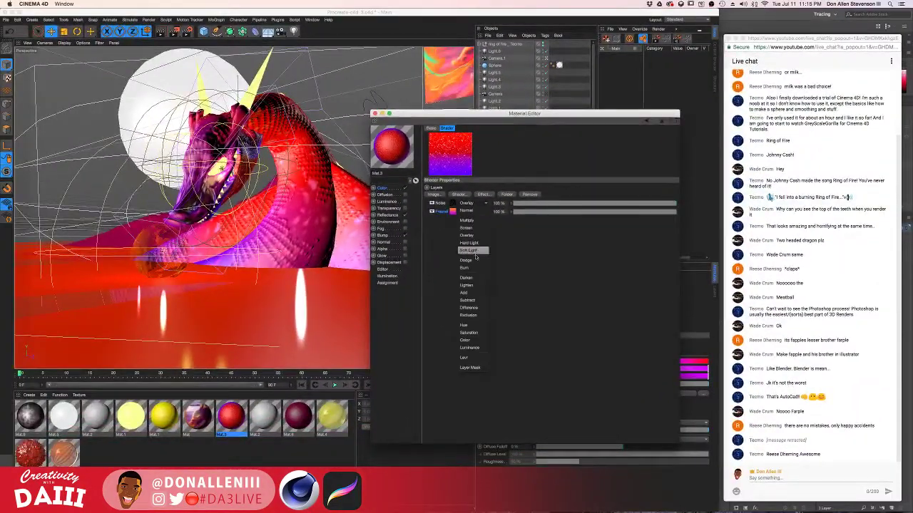
pyautogui.click(467, 228)
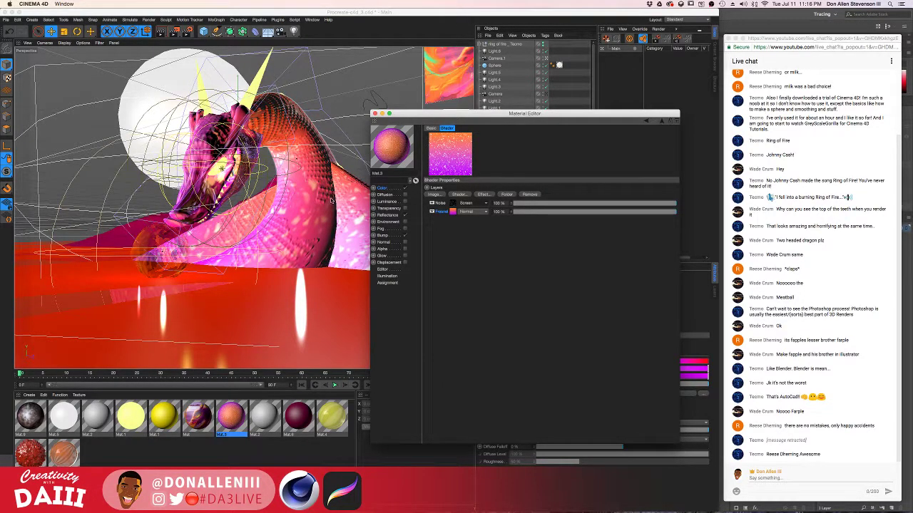
pyautogui.click(329, 190)
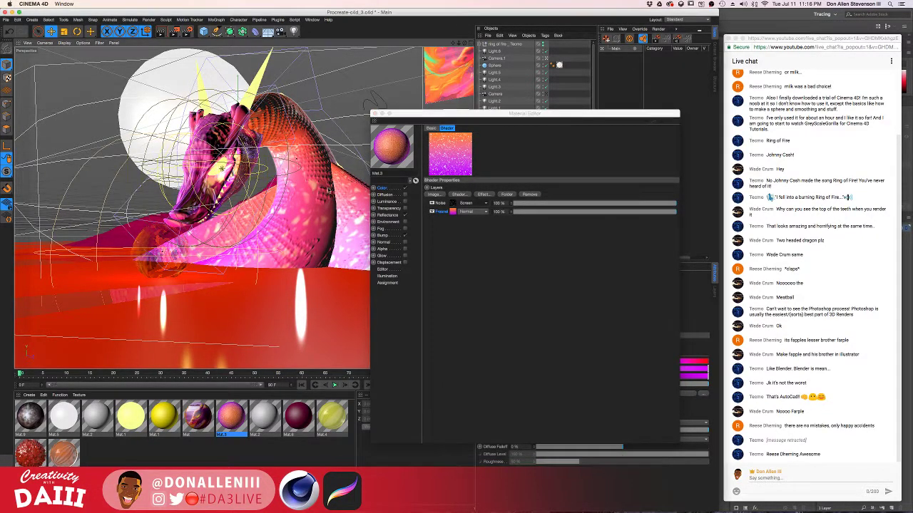
pyautogui.keyDown('alt'); pyautogui.moveTo(280, 194); pyautogui.dragTo(234, 202); pyautogui.keyUp('alt')
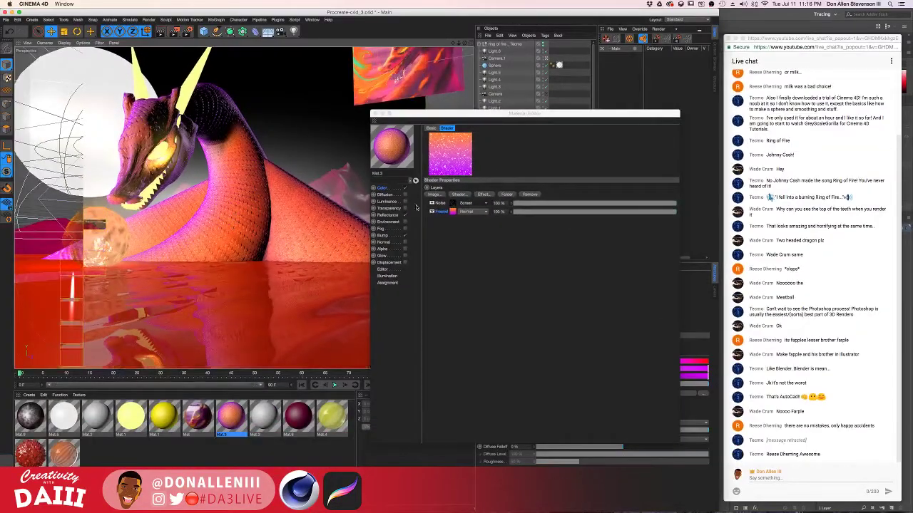
# Step: Reopen the Noise shader, raise its global scale to about 209 % and render the dragon view
pyautogui.click(452, 204)
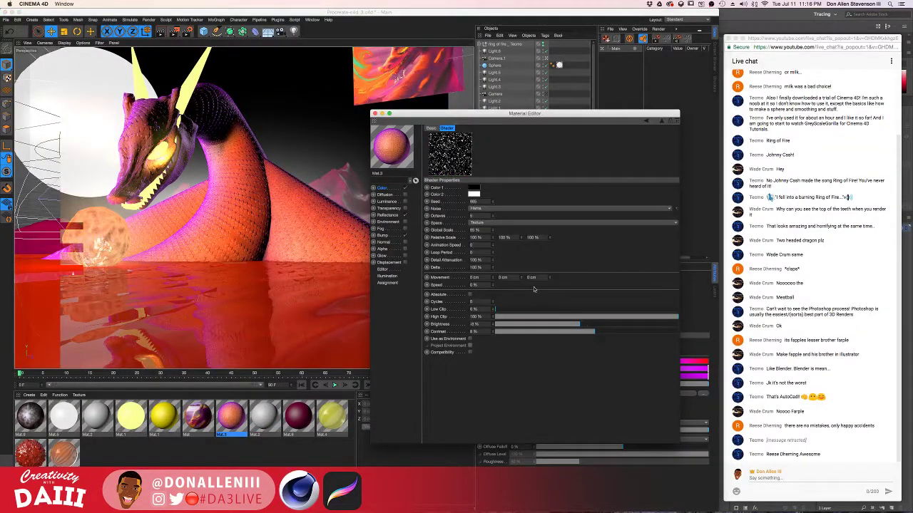
pyautogui.moveTo(493, 231); pyautogui.dragTo(494, 232)
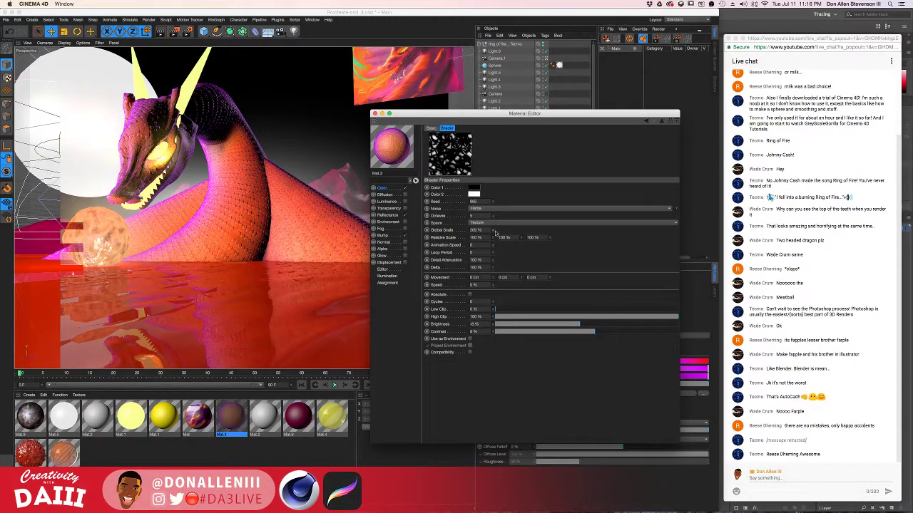
pyautogui.click(234, 195)
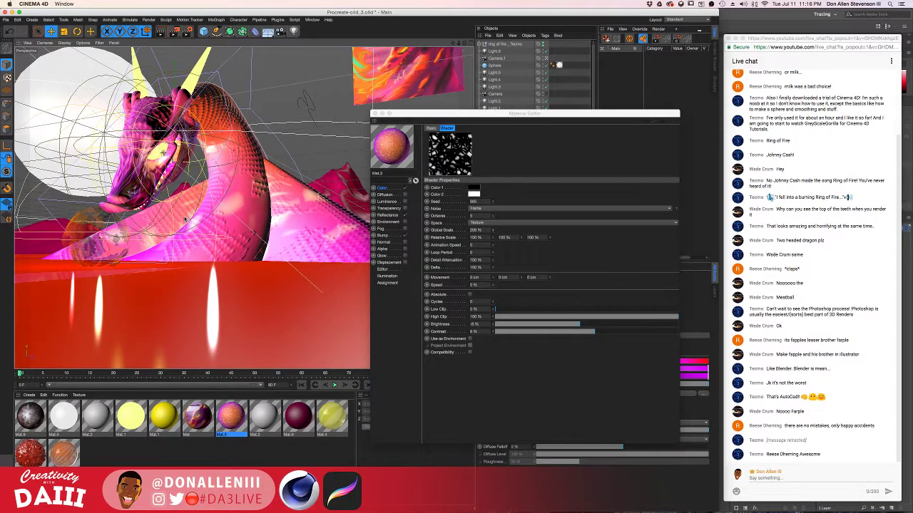
pyautogui.hotkey('ctrl', 'r')
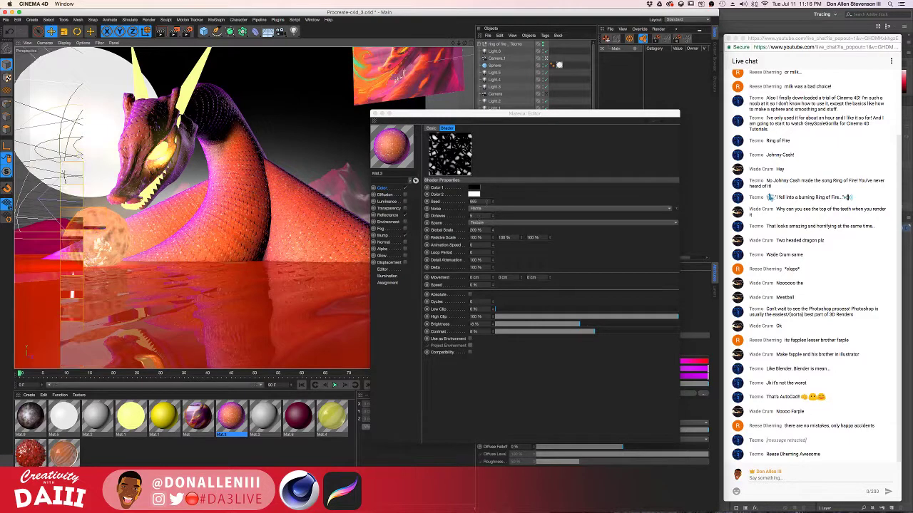
# Step: Set the Noise shader's global scale to 421 % and render the dragon view again
pyautogui.click(499, 210)
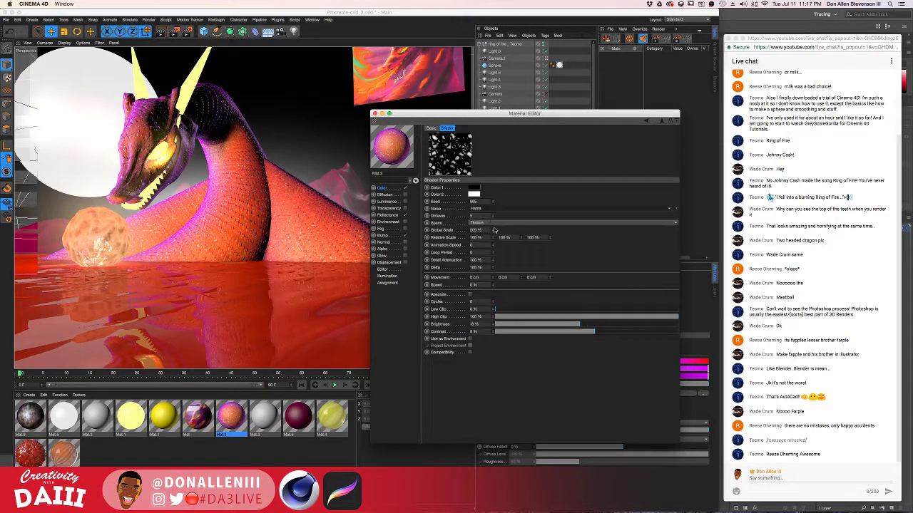
pyautogui.moveTo(493, 232); pyautogui.dragTo(492, 194)
pyautogui.moveTo(493, 235); pyautogui.dragTo(494, 227)
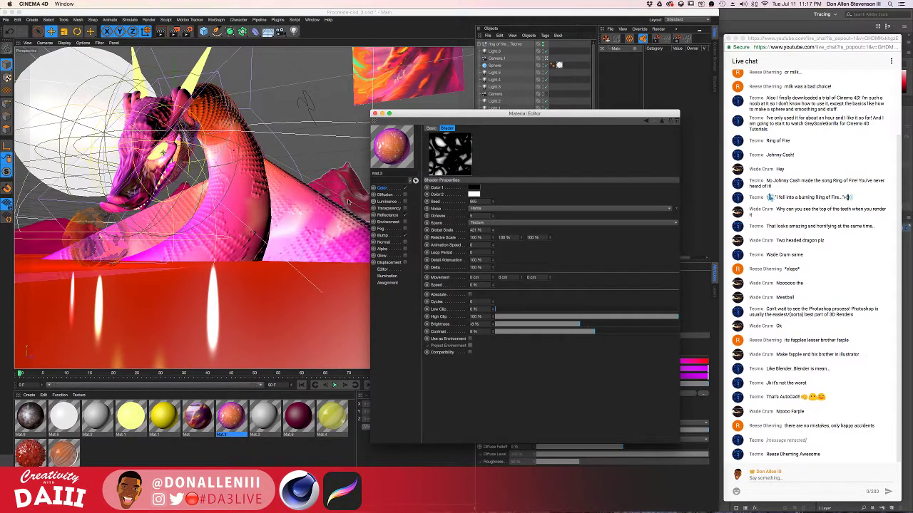
pyautogui.click(264, 178)
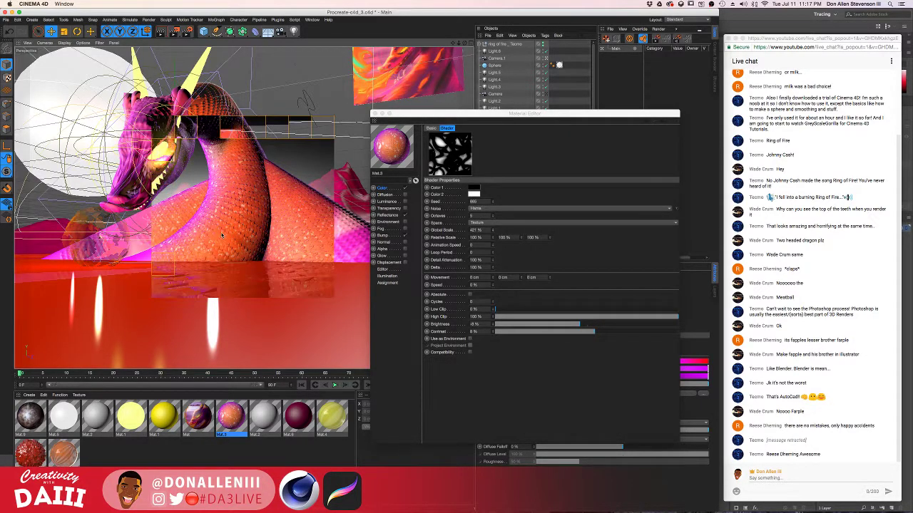
# Step: Raise the existing Noise shader's global scale past 1000 % in stages, re-rendering the dragon view to check the skin
pyautogui.moveTo(495, 230); pyautogui.dragTo(493, 238)
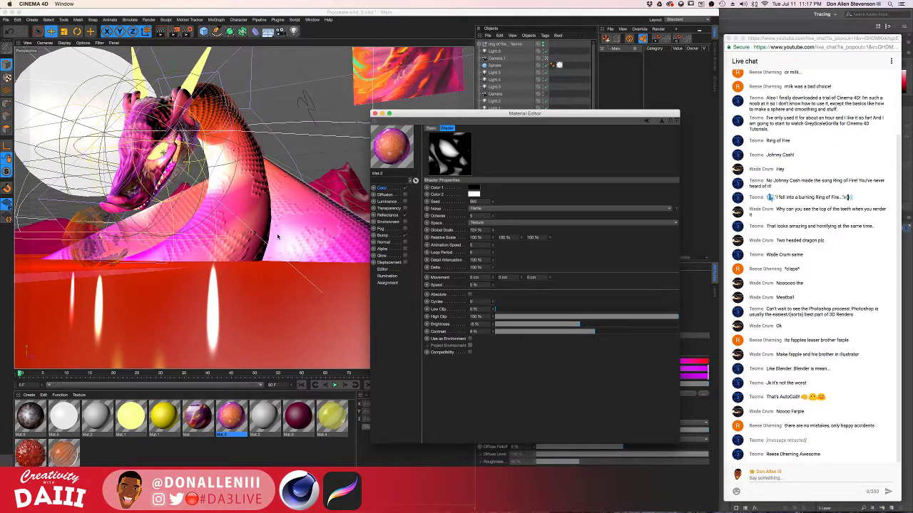
pyautogui.click(258, 193)
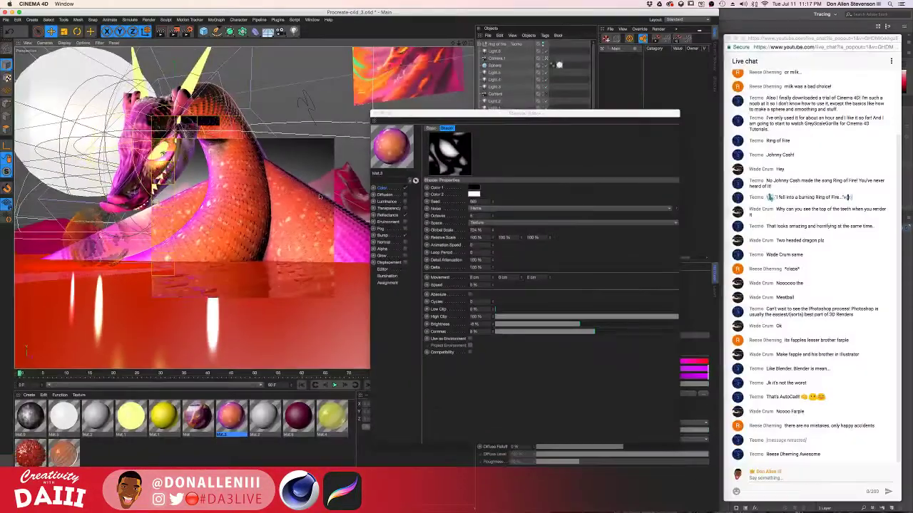
pyautogui.click(493, 232)
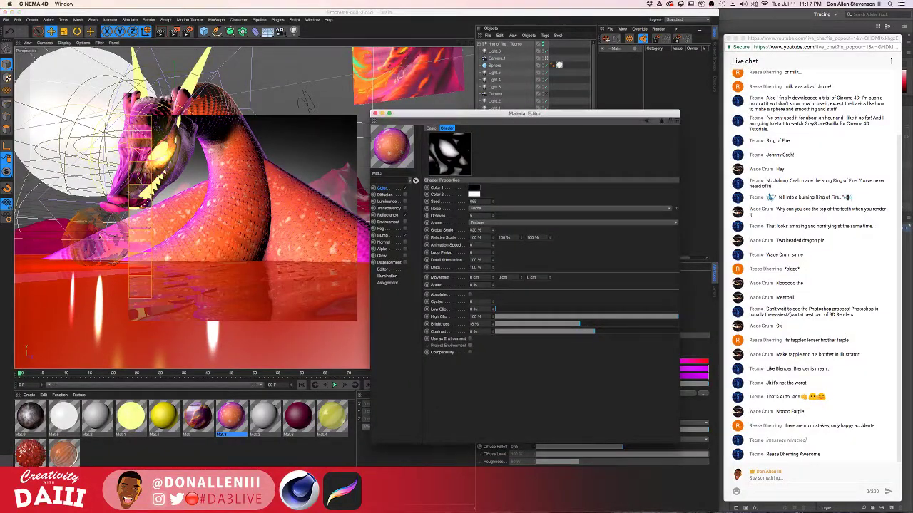
pyautogui.hotkey('alt', 'r')
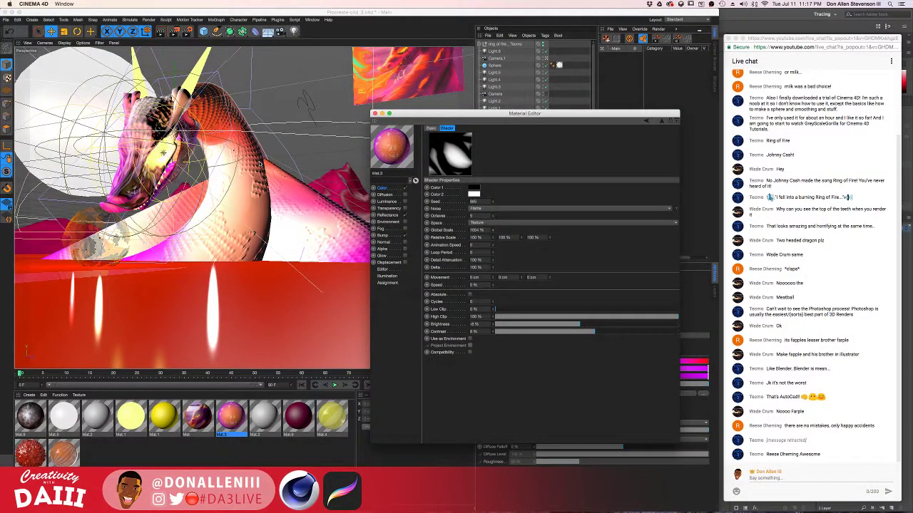
pyautogui.click(263, 165)
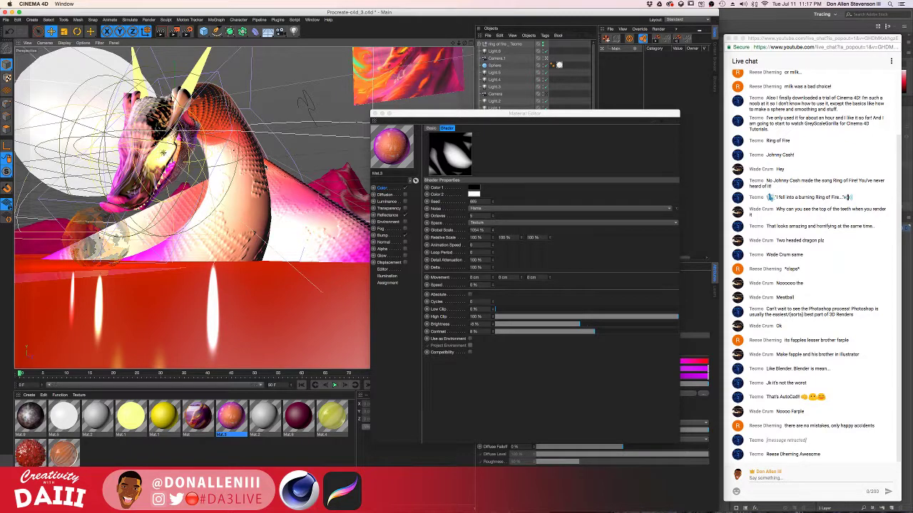
pyautogui.hotkey('alt', 'r')
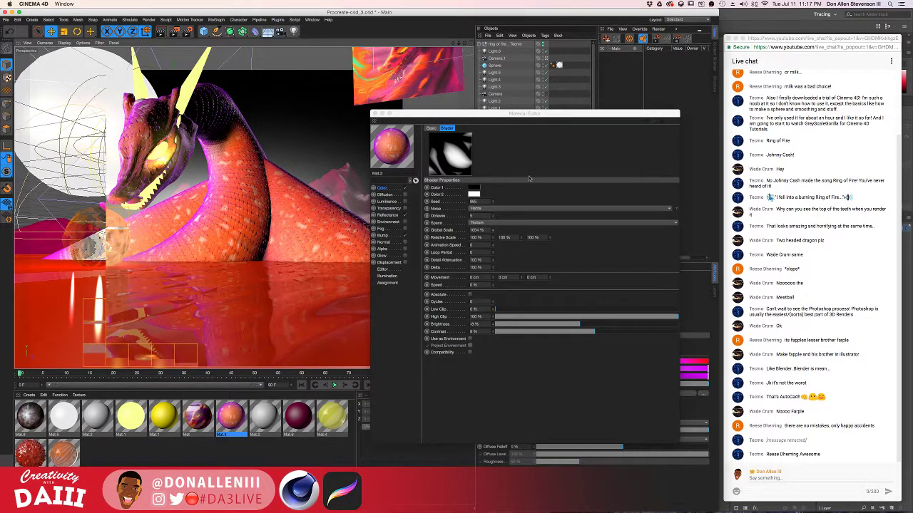
# Step: Return to the Mat.3 color layers and add a second Noise shader above the existing Noise and Fresnel layers
pyautogui.click(673, 118)
pyautogui.click(661, 121)
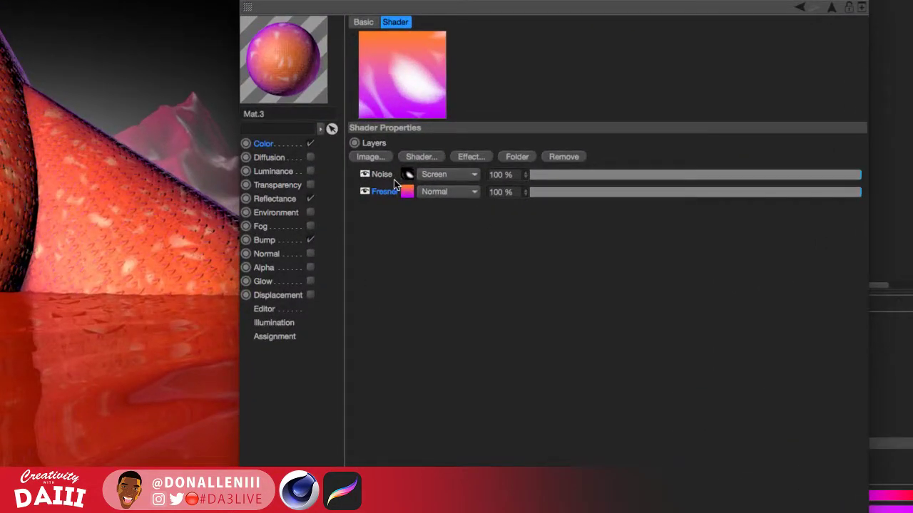
pyautogui.click(422, 157)
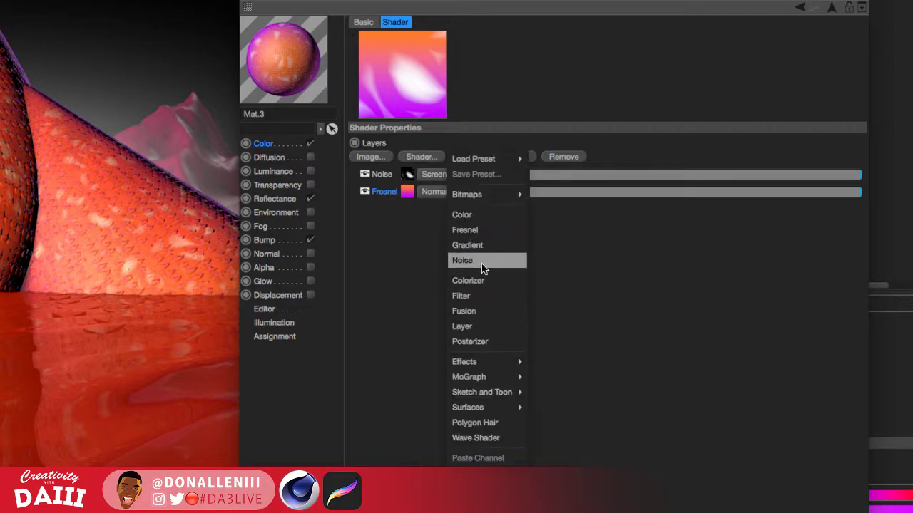
pyautogui.click(464, 260)
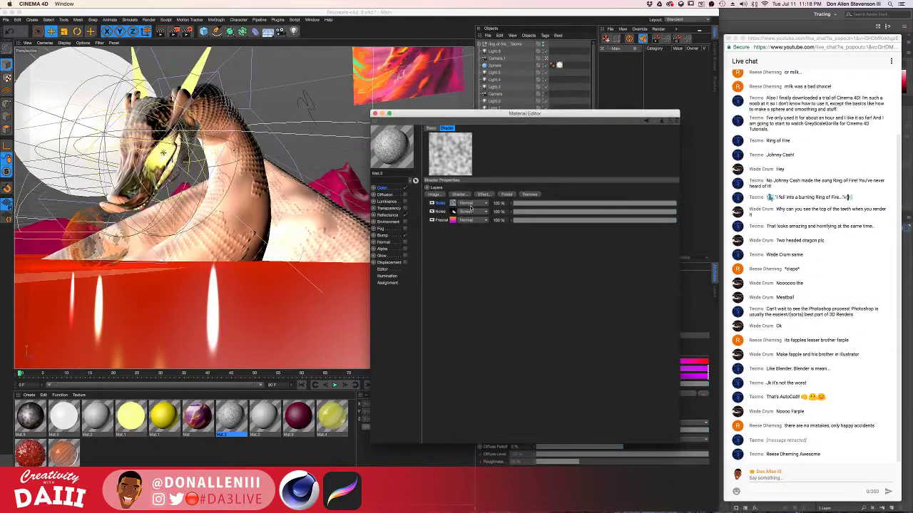
# Step: Set the new Noise layer's noise type to Ober and lower its brightness to about -31 %
pyautogui.click(454, 205)
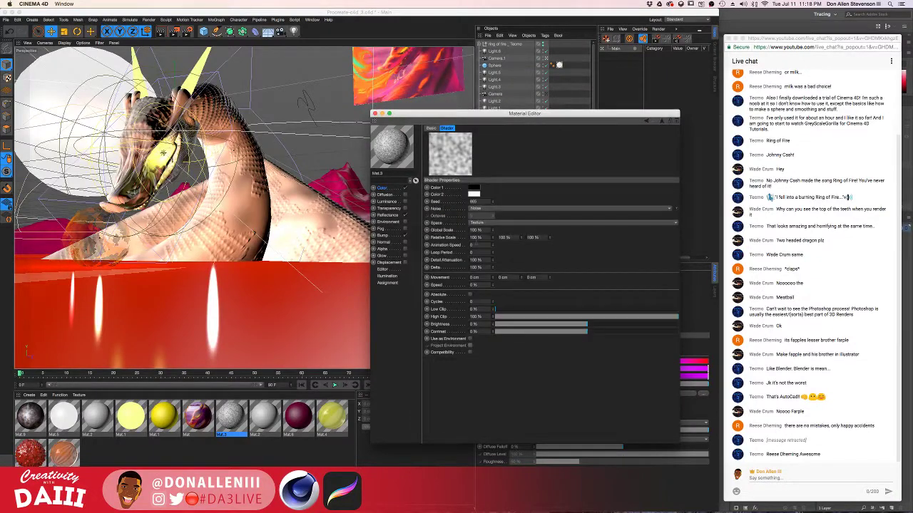
pyautogui.click(502, 209)
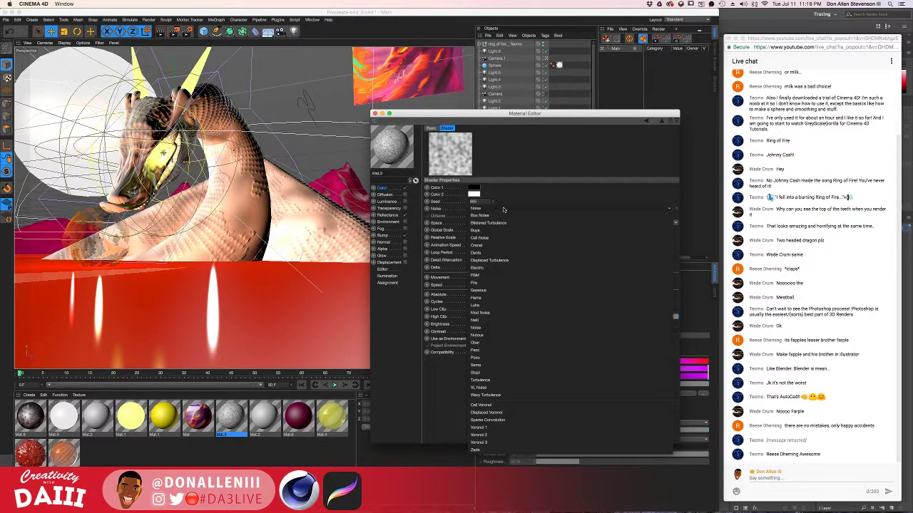
pyautogui.click(491, 345)
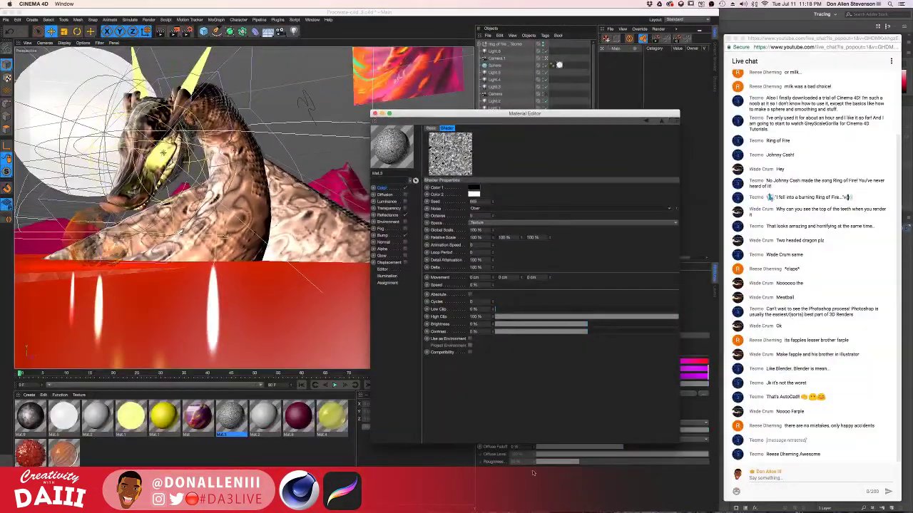
pyautogui.moveTo(574, 324); pyautogui.dragTo(569, 322)
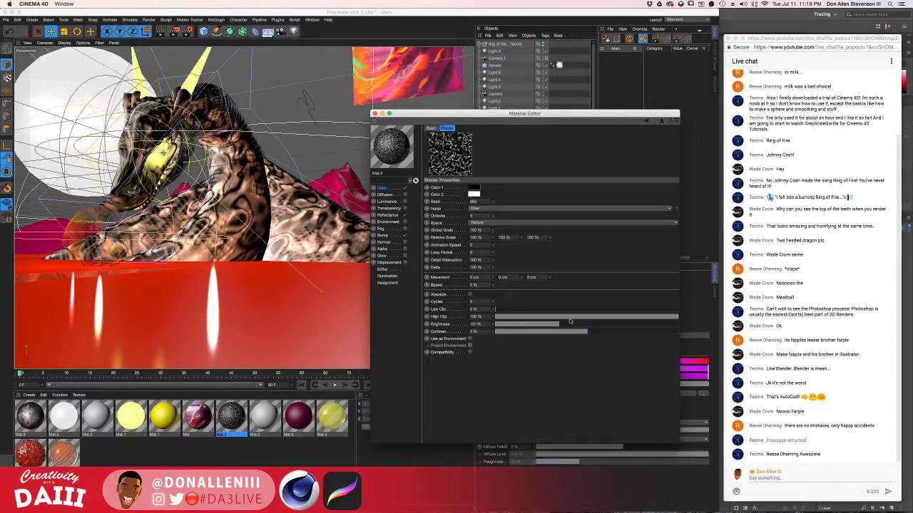
# Step: Try the Add blend mode on the new Noise layer, set it to Overlay and render the dragon view
pyautogui.click(660, 123)
pyautogui.click(467, 203)
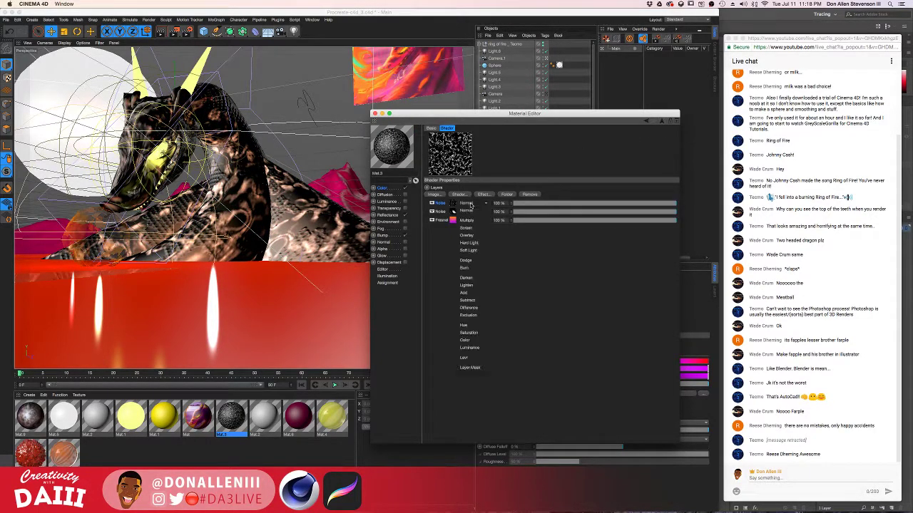
pyautogui.click(471, 293)
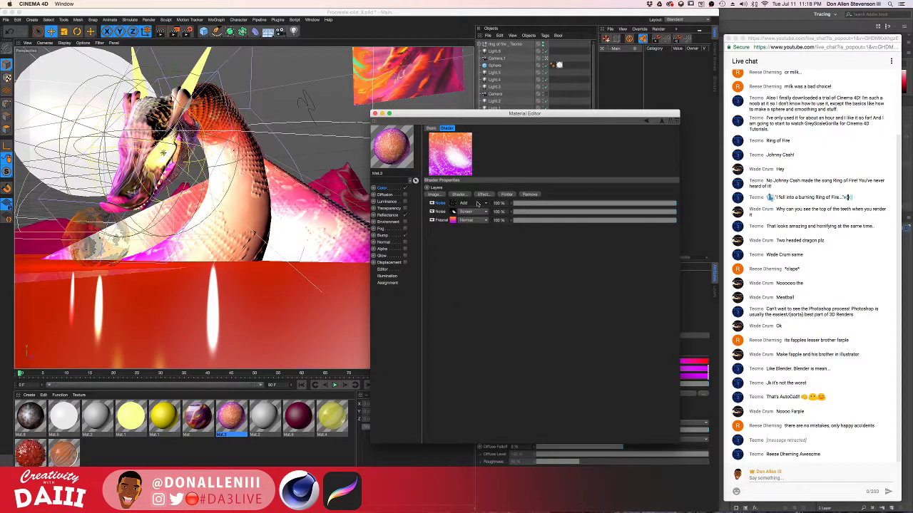
pyautogui.click(476, 204)
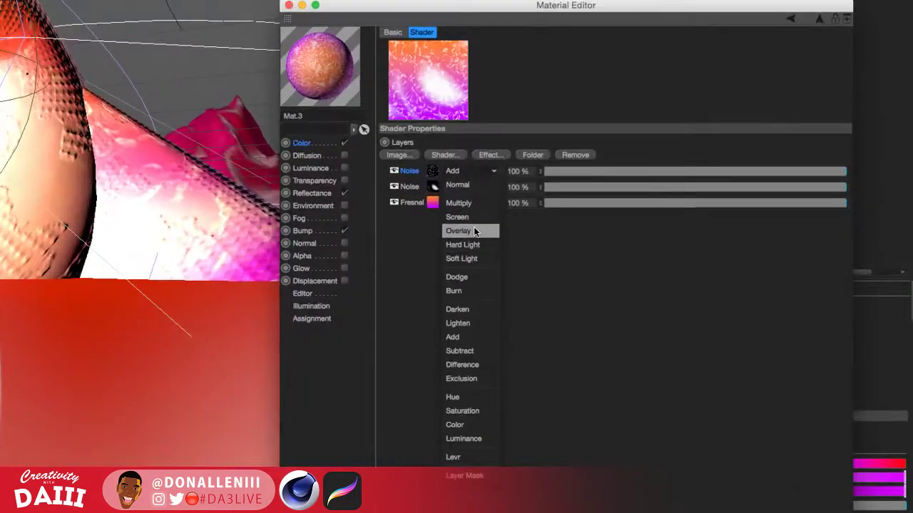
pyautogui.click(466, 236)
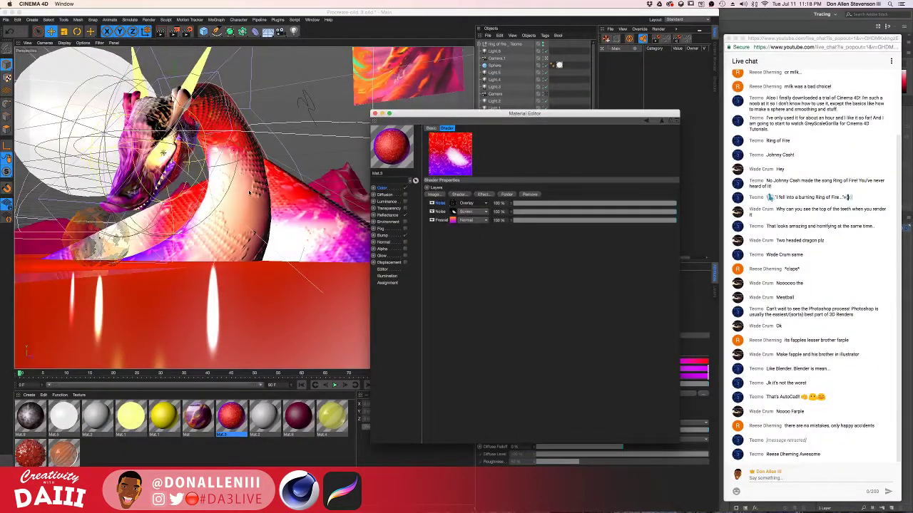
pyautogui.click(163, 153)
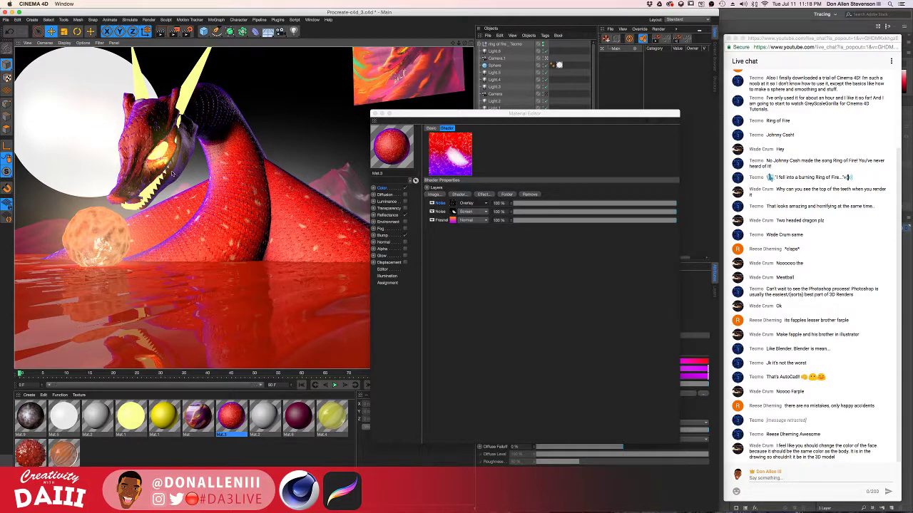
# Step: Select the dragon's head and examine the face, jaw and neck from several angles to compare their coloring
pyautogui.click(161, 151)
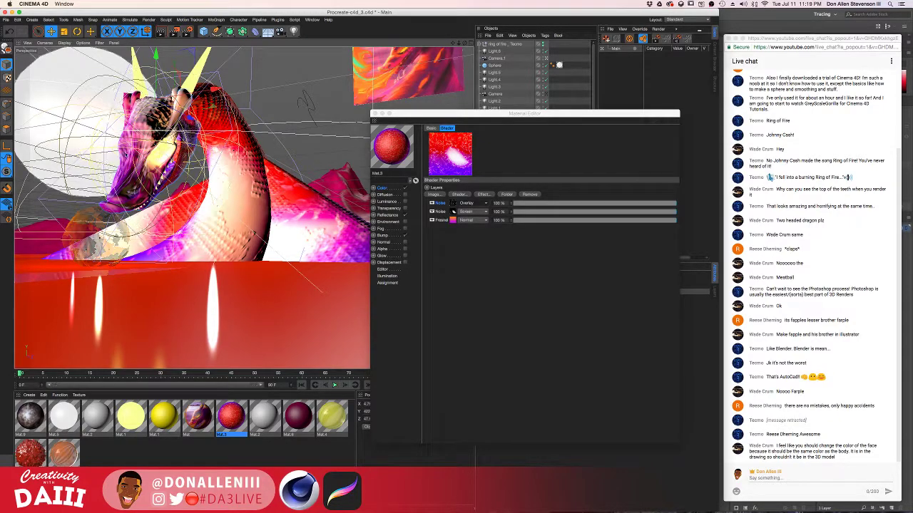
pyautogui.keyDown('alt'); pyautogui.moveTo(314, 179); pyautogui.dragTo(121, 168); pyautogui.keyUp('alt')
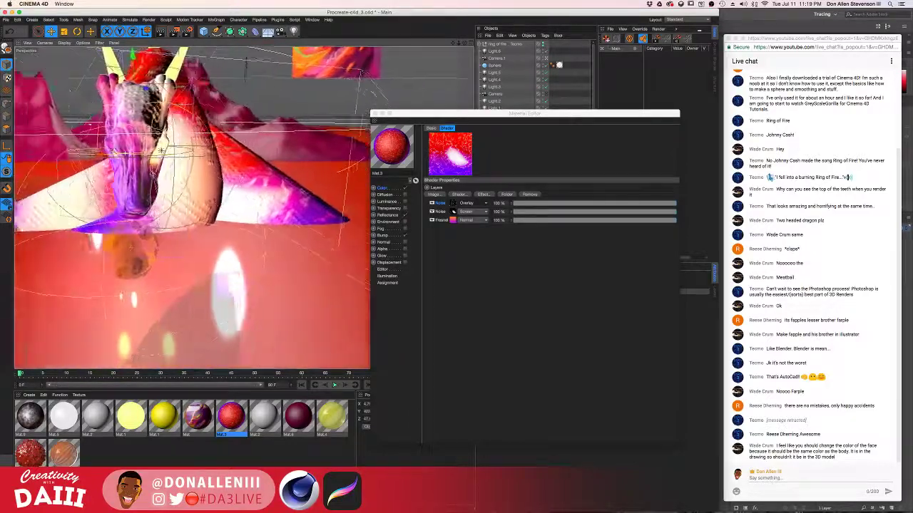
pyautogui.keyDown('alt'); pyautogui.moveTo(121, 168); pyautogui.dragTo(104, 169); pyautogui.keyUp('alt')
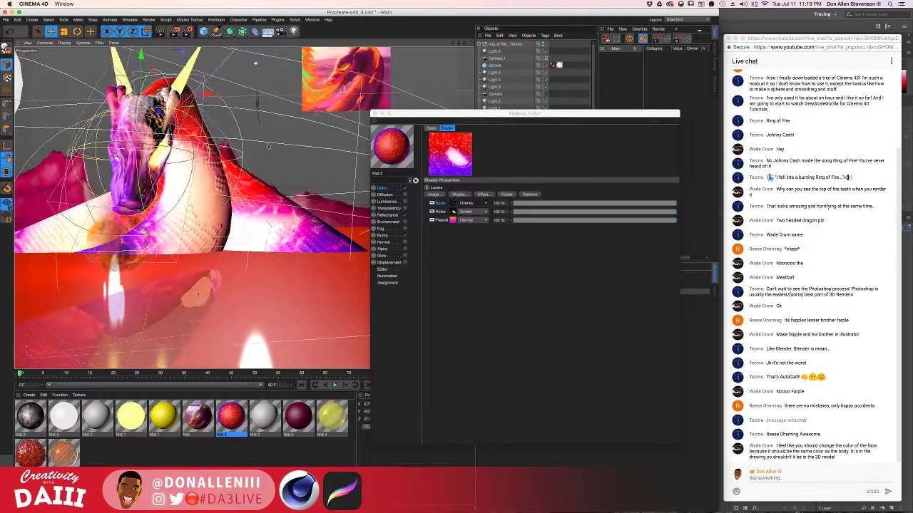
pyautogui.keyDown('alt'); pyautogui.moveTo(245, 68); pyautogui.dragTo(25, 163); pyautogui.keyUp('alt')
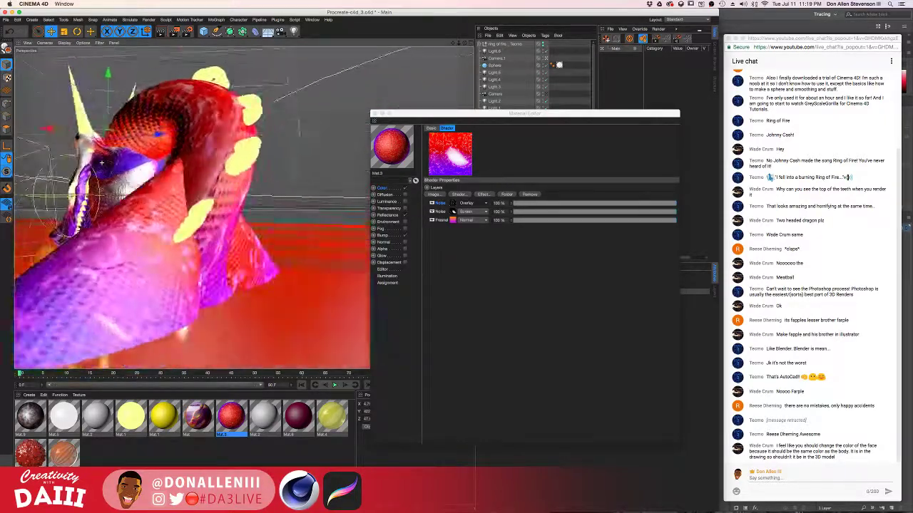
pyautogui.keyDown('alt'); pyautogui.moveTo(243, 208); pyautogui.dragTo(206, 153); pyautogui.keyUp('alt')
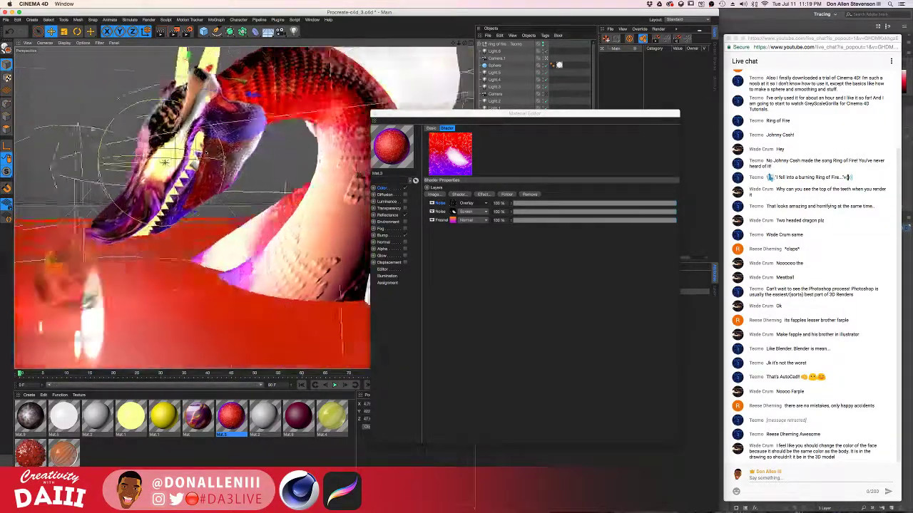
pyautogui.keyDown('alt'); pyautogui.moveTo(279, 156); pyautogui.dragTo(362, 159); pyautogui.keyUp('alt')
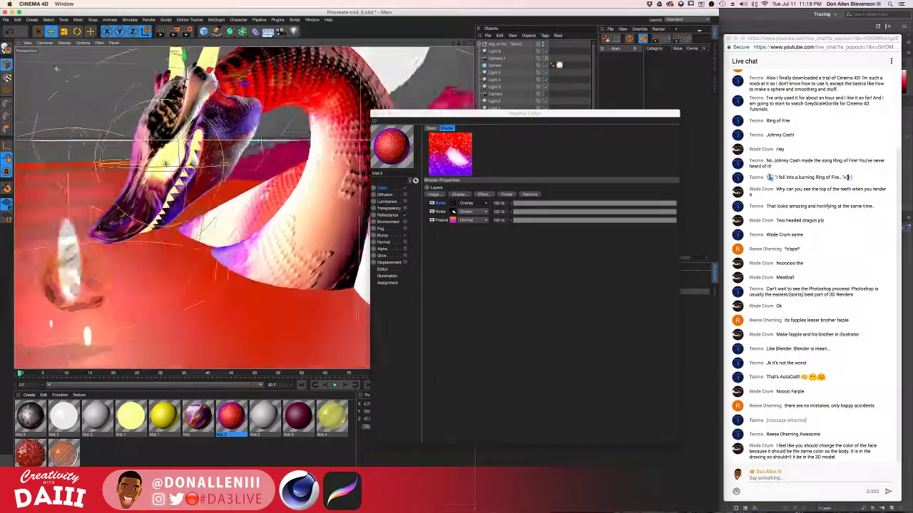
pyautogui.keyDown('alt'); pyautogui.moveTo(144, 169); pyautogui.dragTo(178, 170); pyautogui.keyUp('alt')
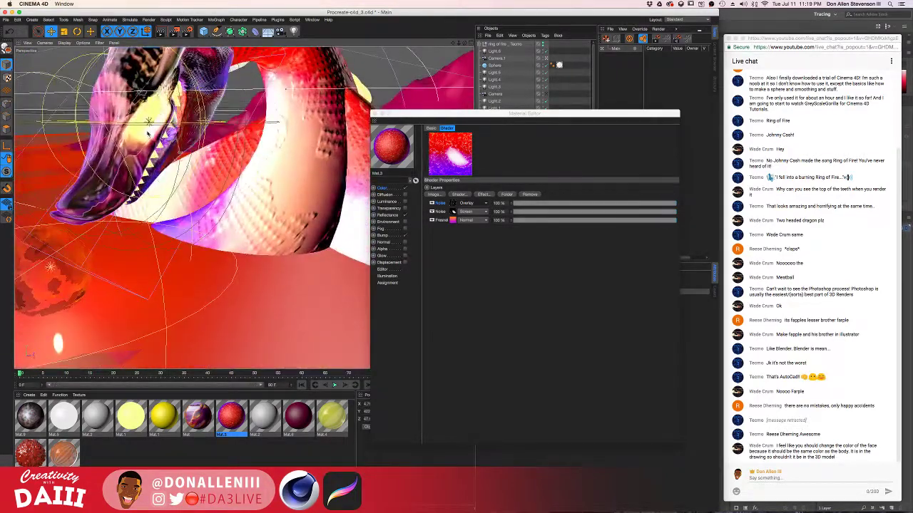
pyautogui.keyDown('alt'); pyautogui.moveTo(147, 132); pyautogui.dragTo(77, 179); pyautogui.keyUp('alt')
pyautogui.keyDown('alt'); pyautogui.moveTo(167, 180); pyautogui.dragTo(187, 184); pyautogui.keyUp('alt')
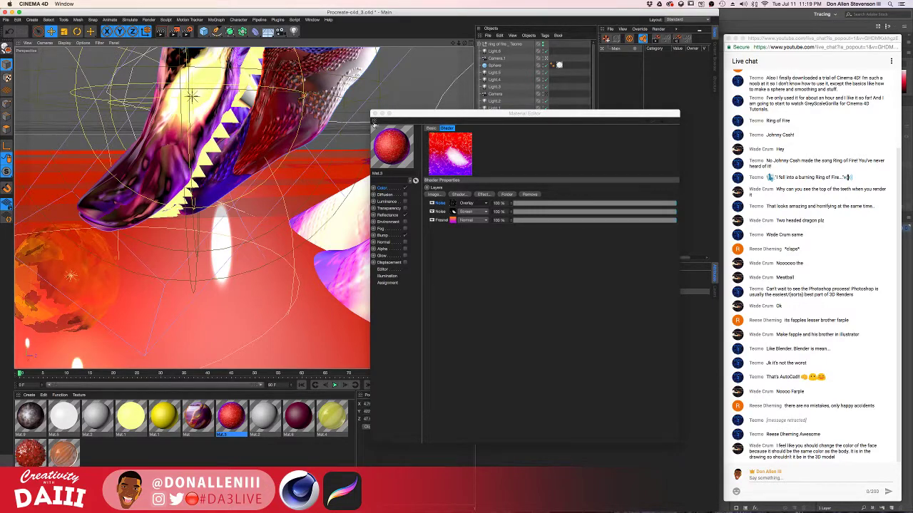
# Step: Close the Material Editor and inspect the Array, Null, Symmetry and Subdivision Surface objects in the dragon's hierarchy
pyautogui.click(373, 114)
pyautogui.keyDown('alt'); pyautogui.moveTo(385, 111); pyautogui.dragTo(440, 102); pyautogui.keyUp('alt')
pyautogui.keyDown('alt'); pyautogui.moveTo(198, 188); pyautogui.dragTo(324, 146); pyautogui.keyUp('alt')
pyautogui.scroll(-5, 527, 184)
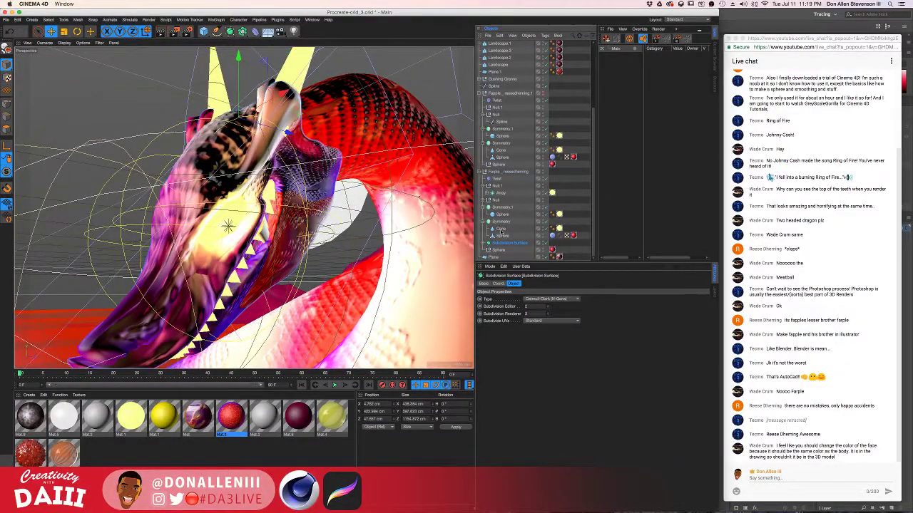
pyautogui.click(502, 195)
pyautogui.click(487, 193)
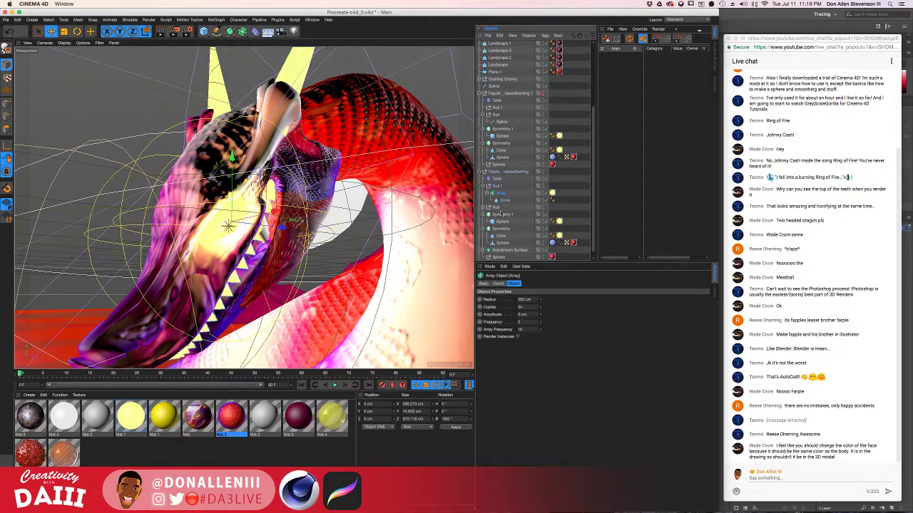
pyautogui.click(485, 208)
pyautogui.click(500, 207)
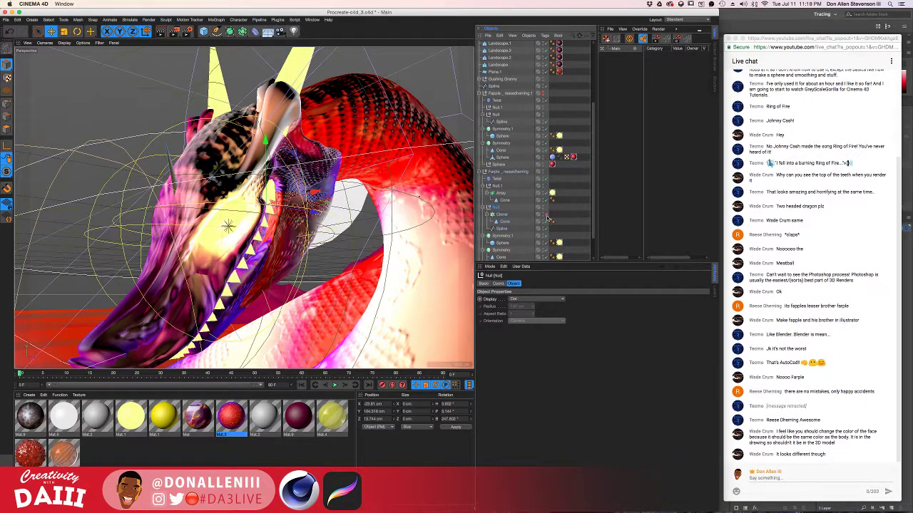
pyautogui.scroll(-2, 502, 232)
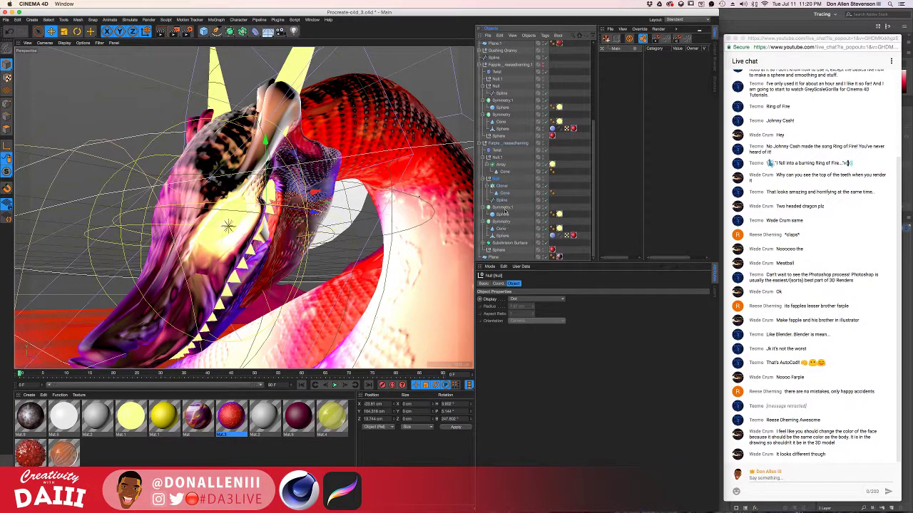
pyautogui.click(503, 208)
pyautogui.click(505, 243)
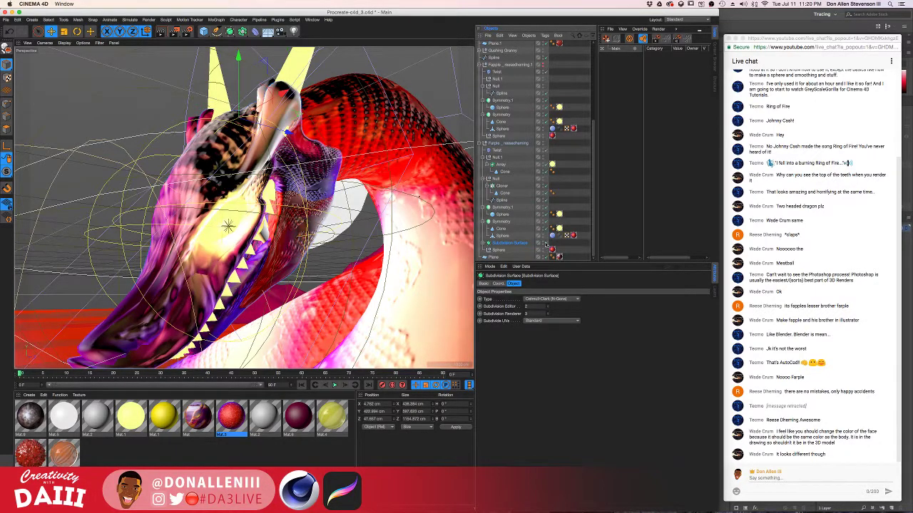
# Step: Delete the Sphere null carrying a Mat.3 texture tag at the end of the dragon's hierarchy
pyautogui.click(497, 251)
pyautogui.click(552, 251)
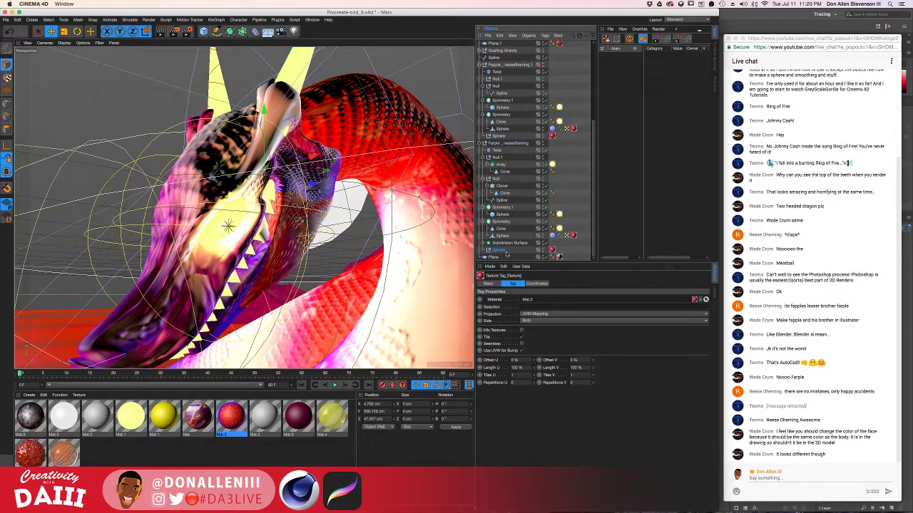
pyautogui.press('Delete')
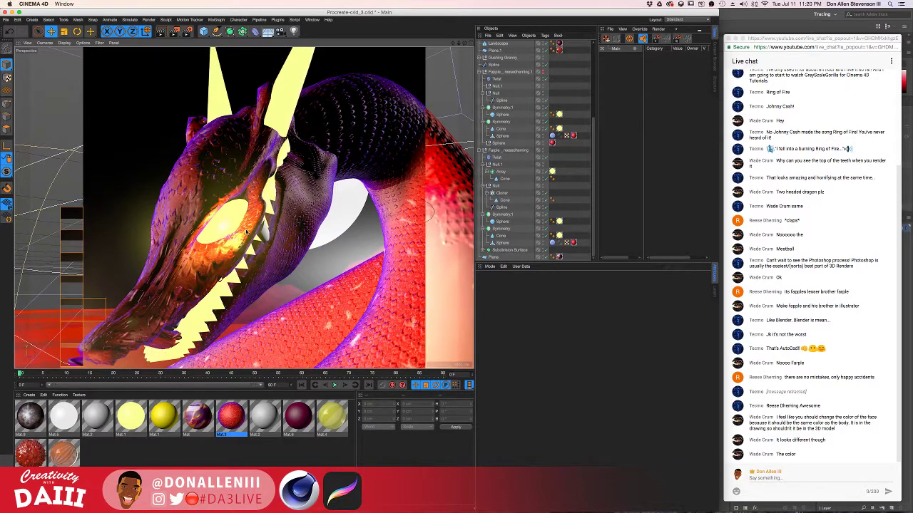
# Step: Try moving the Subdivision Surface head sideways off the overlapping dragon head, then undo the move
pyautogui.keyDown('alt'); pyautogui.moveTo(227, 220); pyautogui.dragTo(174, 248); pyautogui.keyUp('alt')
pyautogui.click(171, 251)
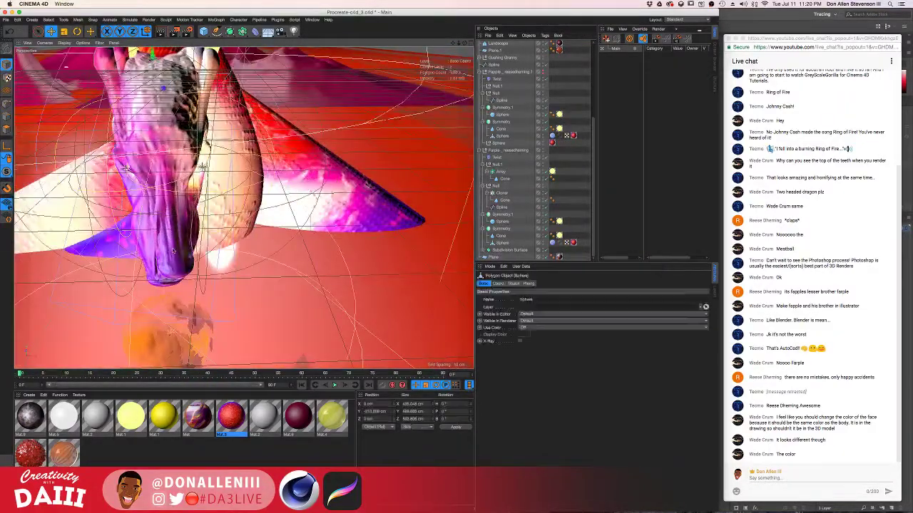
pyautogui.keyDown('alt'); pyautogui.moveTo(148, 87); pyautogui.dragTo(214, 125); pyautogui.keyUp('alt')
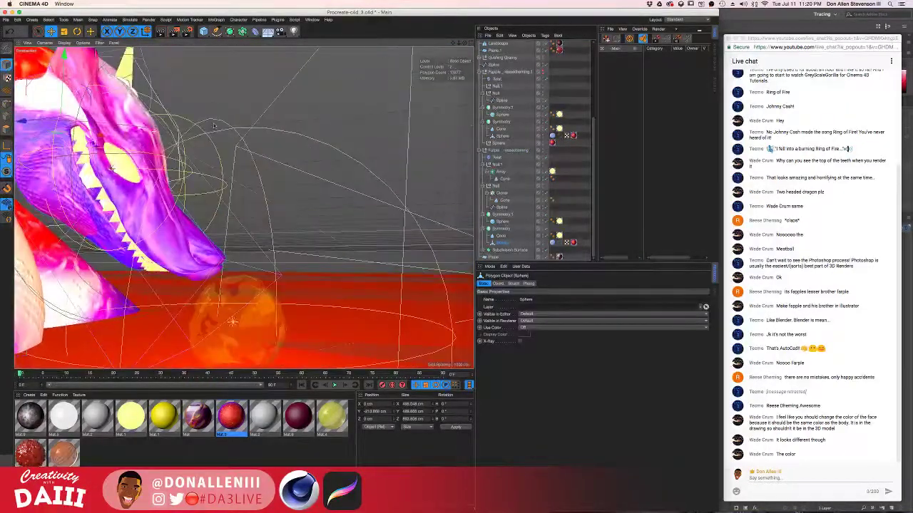
pyautogui.click(164, 231)
pyautogui.keyDown('alt'); pyautogui.moveTo(164, 230); pyautogui.dragTo(206, 177); pyautogui.keyUp('alt')
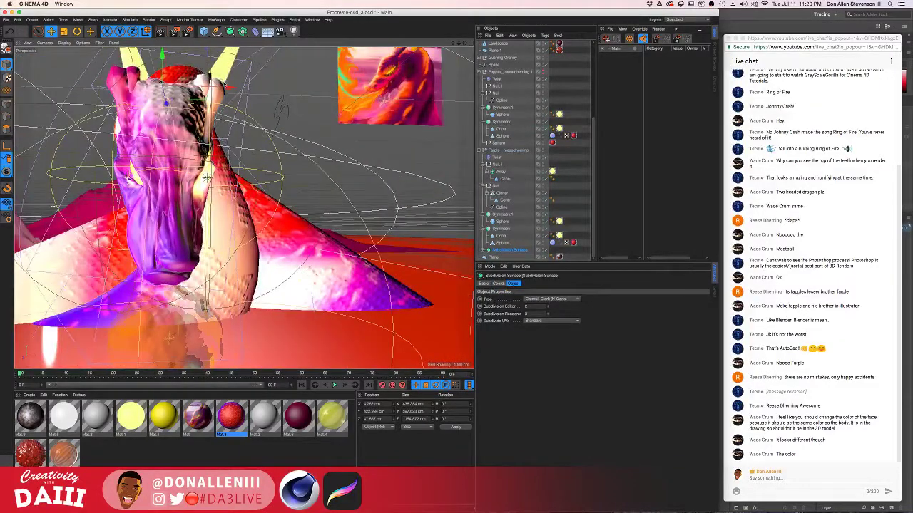
pyautogui.moveTo(174, 90); pyautogui.dragTo(70, 88)
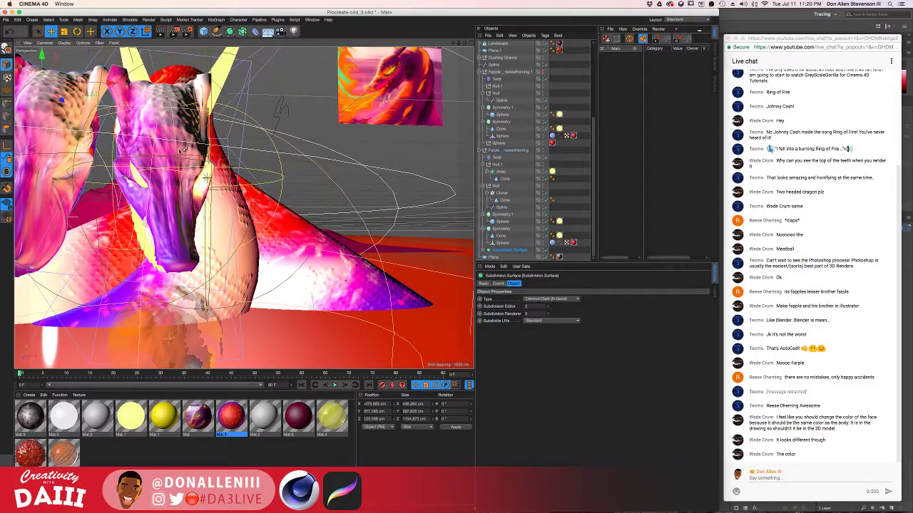
pyautogui.press('super+z')
# Step: Try moving the polygon Sphere head sideways away from the Subdivision Surface head and render the view to compare both
pyautogui.click(192, 213)
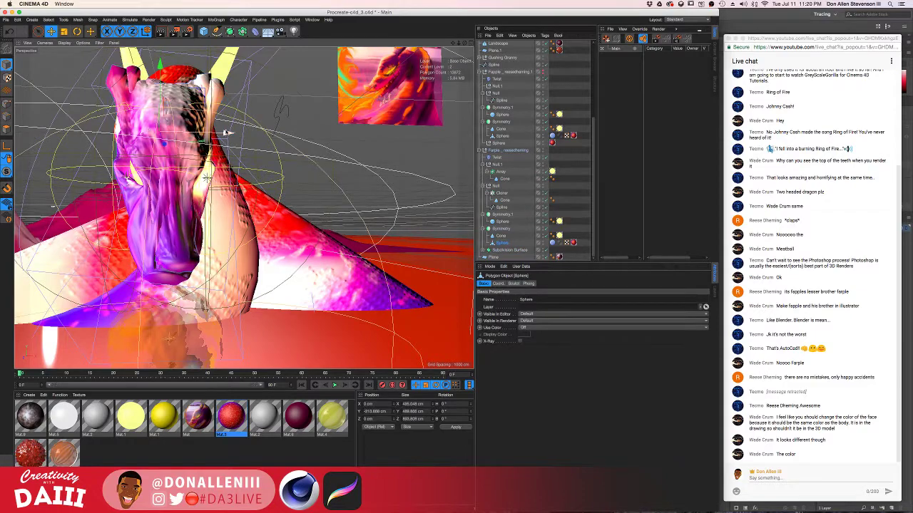
pyautogui.moveTo(225, 133); pyautogui.dragTo(87, 130)
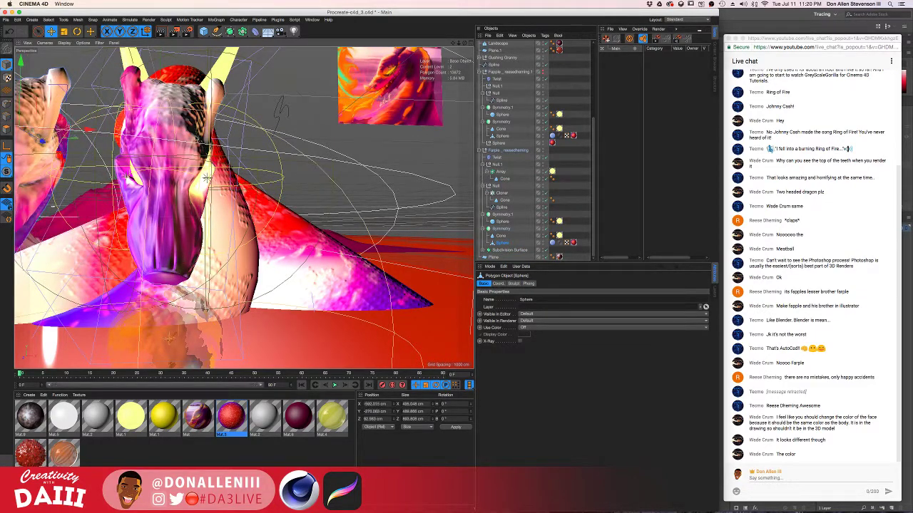
pyautogui.keyDown('alt'); pyautogui.moveTo(184, 131); pyautogui.dragTo(146, 121); pyautogui.keyUp('alt')
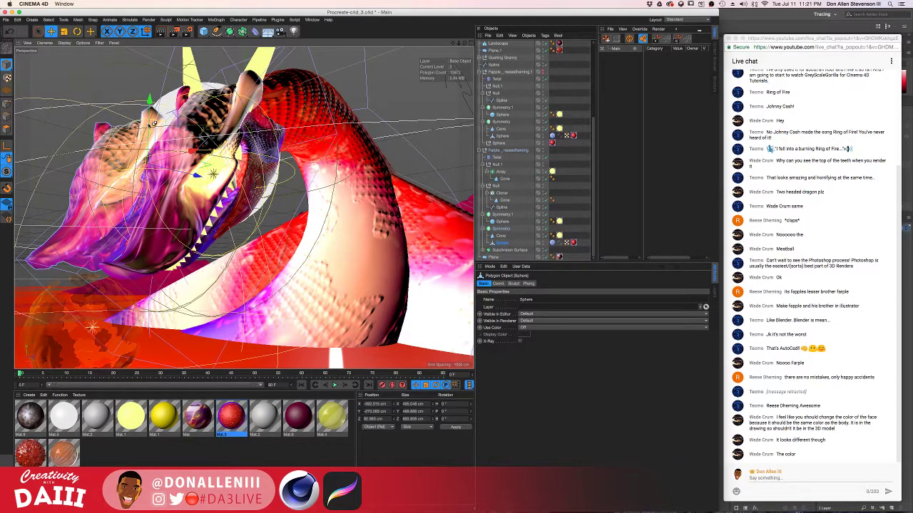
pyautogui.press('super+r')
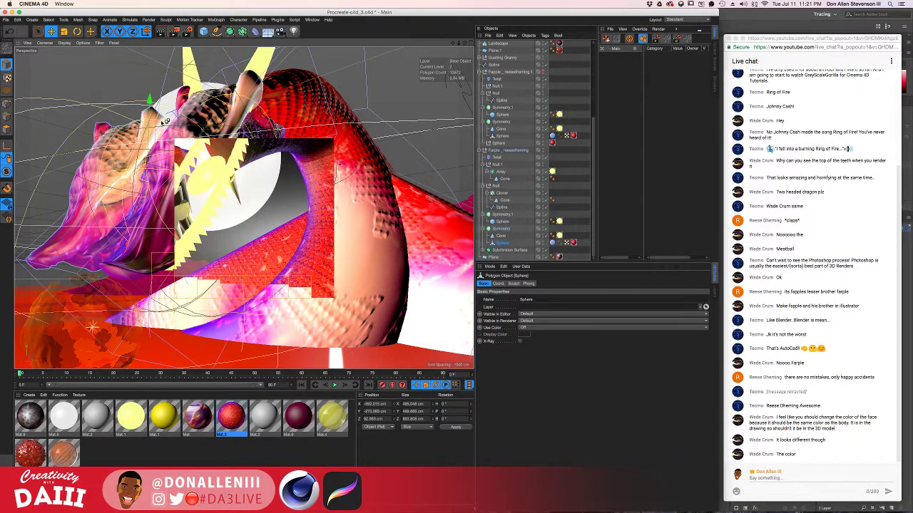
pyautogui.click(165, 133)
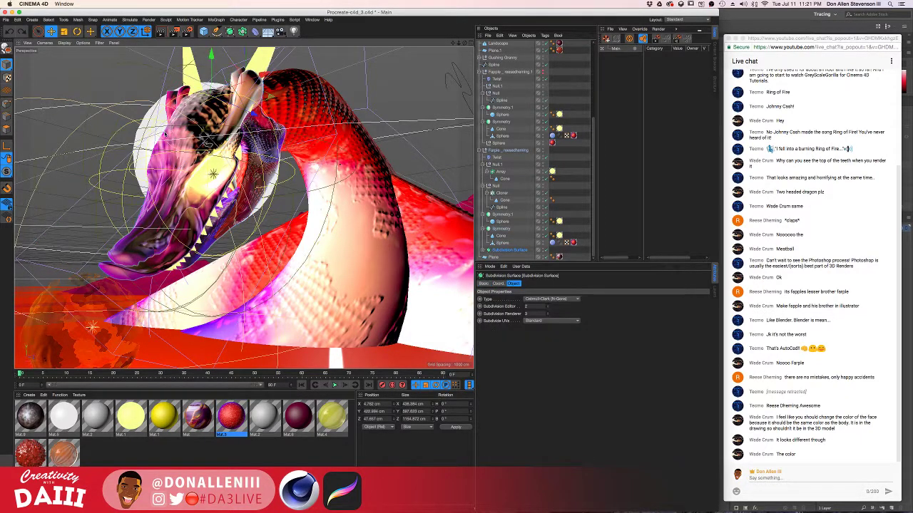
# Step: Collapse the Fapple and Farple dragon hierarchies in the object list and select the Gushing Granny null
pyautogui.click(169, 146)
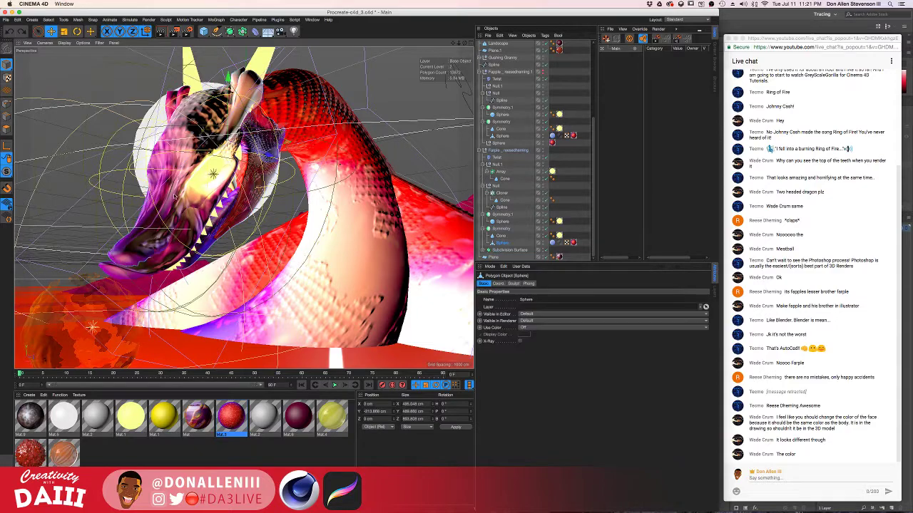
pyautogui.keyDown('alt'); pyautogui.moveTo(171, 148); pyautogui.dragTo(290, 114); pyautogui.keyUp('alt')
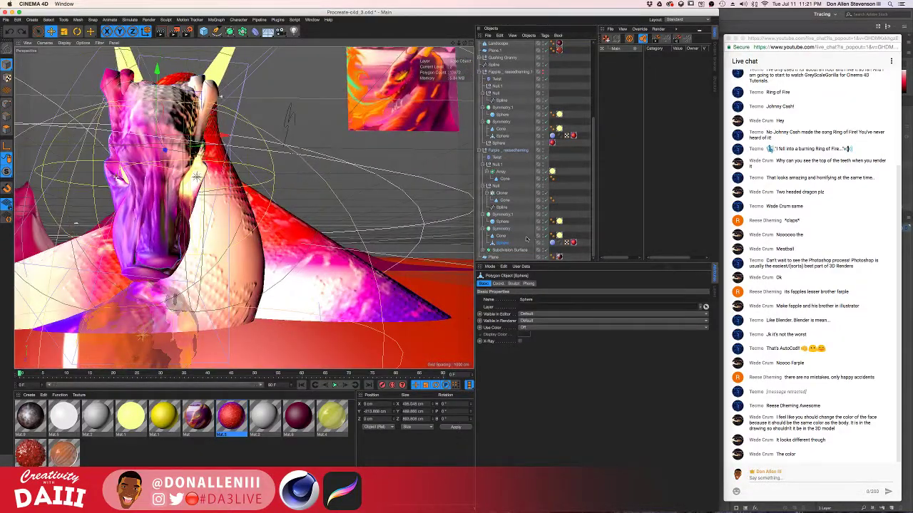
pyautogui.scroll(5, 518, 154)
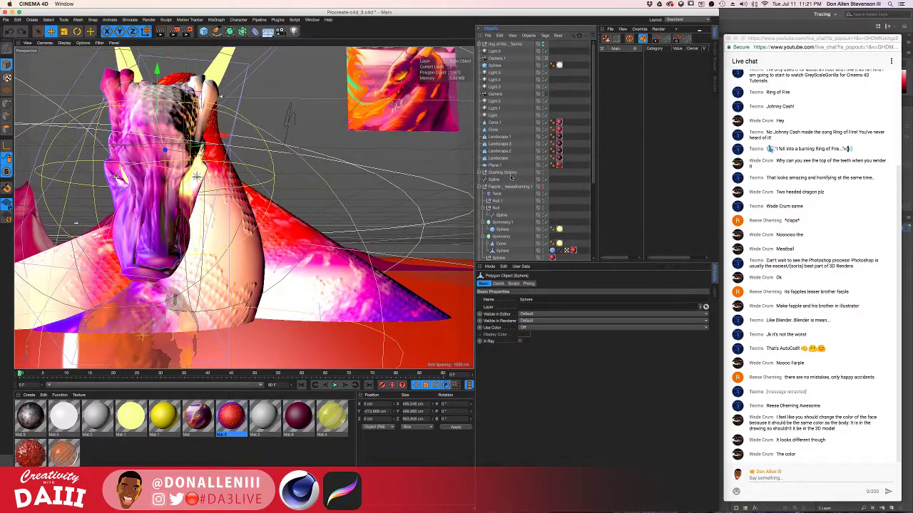
pyautogui.click(480, 187)
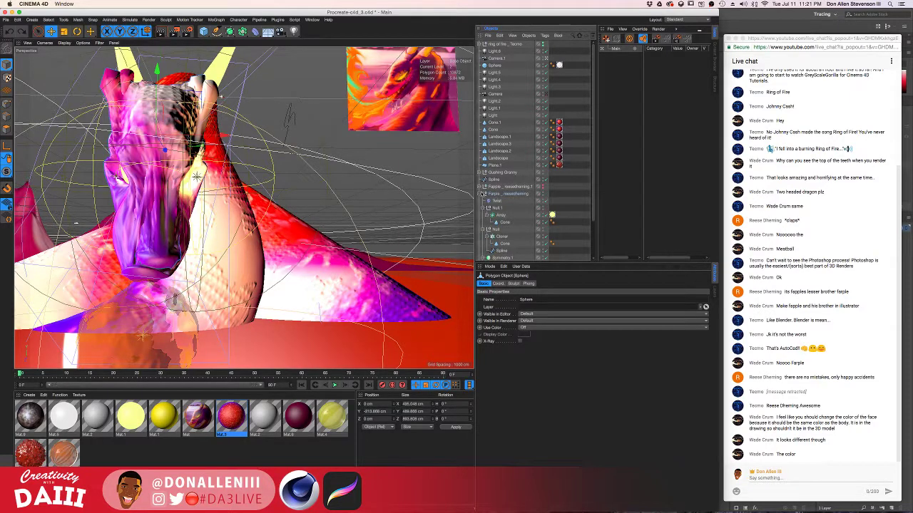
pyautogui.click(482, 193)
pyautogui.click(499, 187)
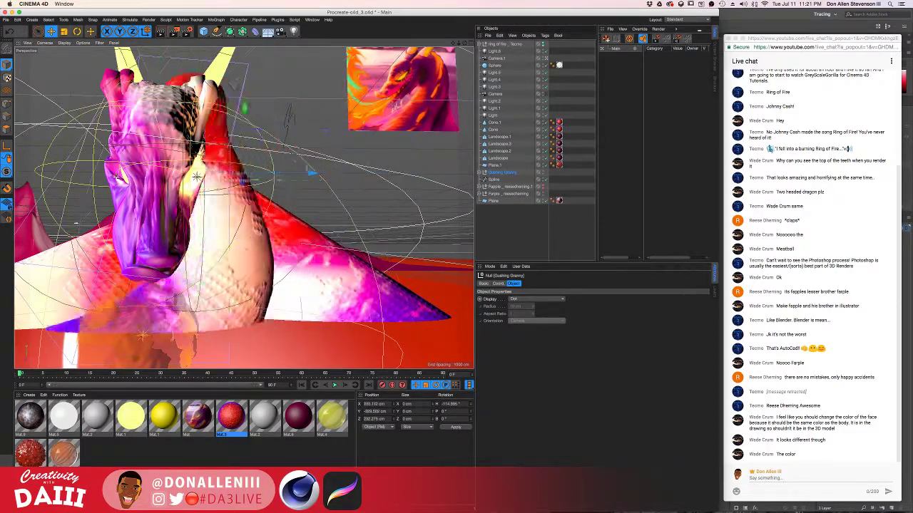
# Step: Examine the reference painting plane up close, then view the whole dragon scene and its head from the side for comparison
pyautogui.keyDown('alt'); pyautogui.moveTo(396, 130); pyautogui.dragTo(328, 93); pyautogui.keyUp('alt')
pyautogui.scroll(10, 328, 93)
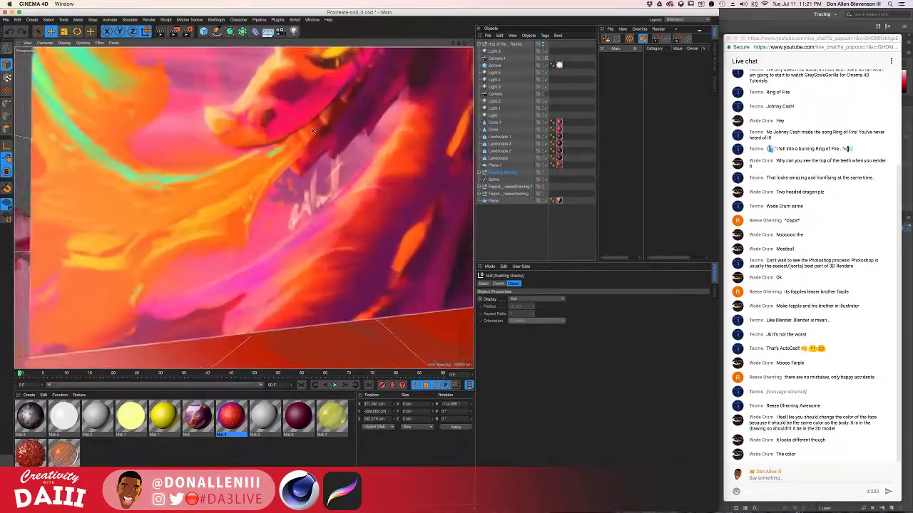
pyautogui.keyDown('alt'); pyautogui.moveTo(312, 128); pyautogui.dragTo(247, 226, button='middle'); pyautogui.keyUp('alt')
pyautogui.scroll(-8, 247, 227)
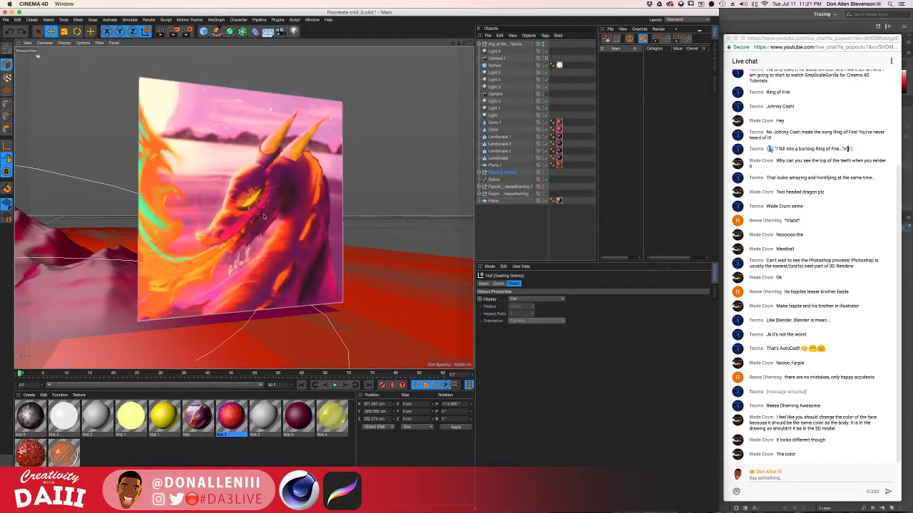
pyautogui.scroll(-3, 255, 215)
pyautogui.keyDown('alt'); pyautogui.moveTo(142, 310); pyautogui.dragTo(207, 247, button='middle'); pyautogui.keyUp('alt')
pyautogui.scroll(-10, 207, 246)
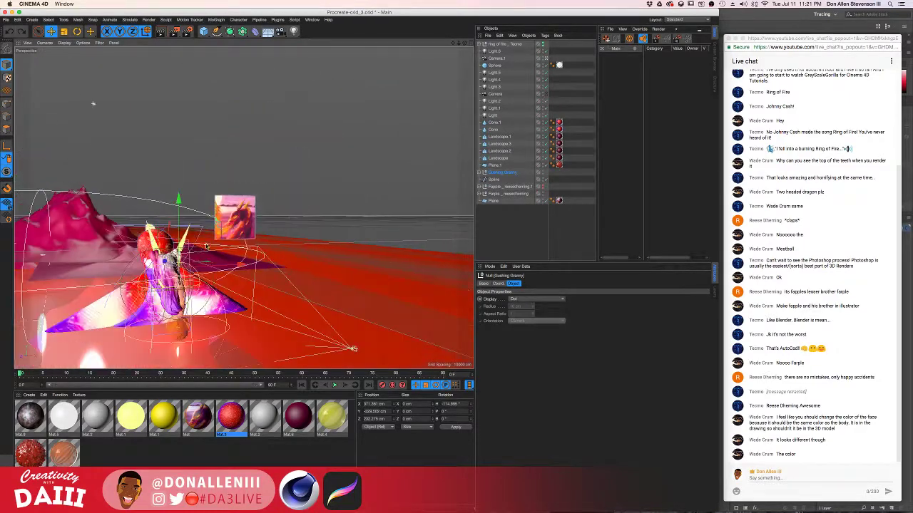
pyautogui.scroll(8, 210, 209)
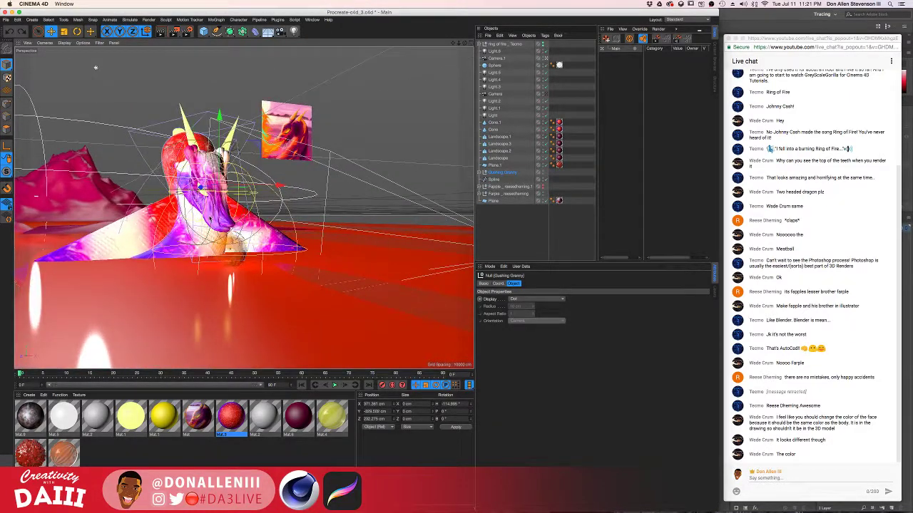
pyautogui.keyDown('alt'); pyautogui.moveTo(210, 207); pyautogui.dragTo(313, 146); pyautogui.keyUp('alt')
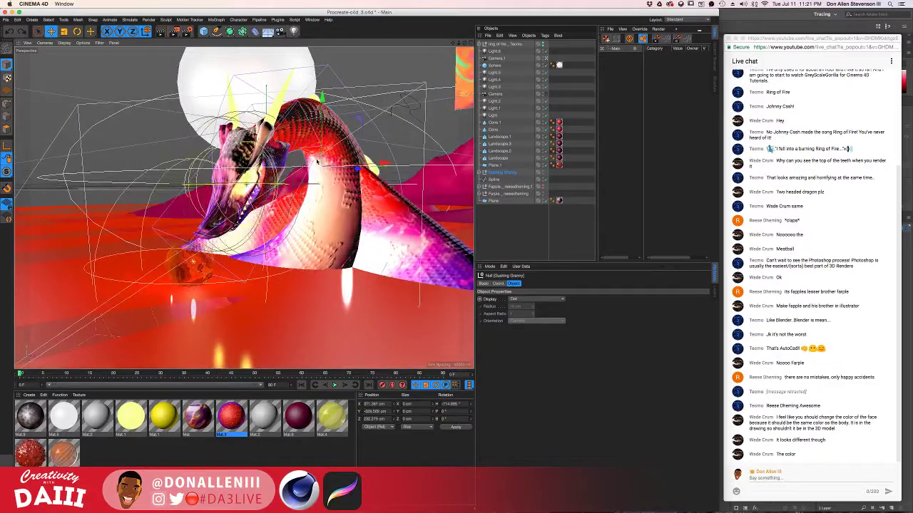
# Step: Switch the viewport to look through the Camera object and select it to show its object properties
pyautogui.click(348, 144)
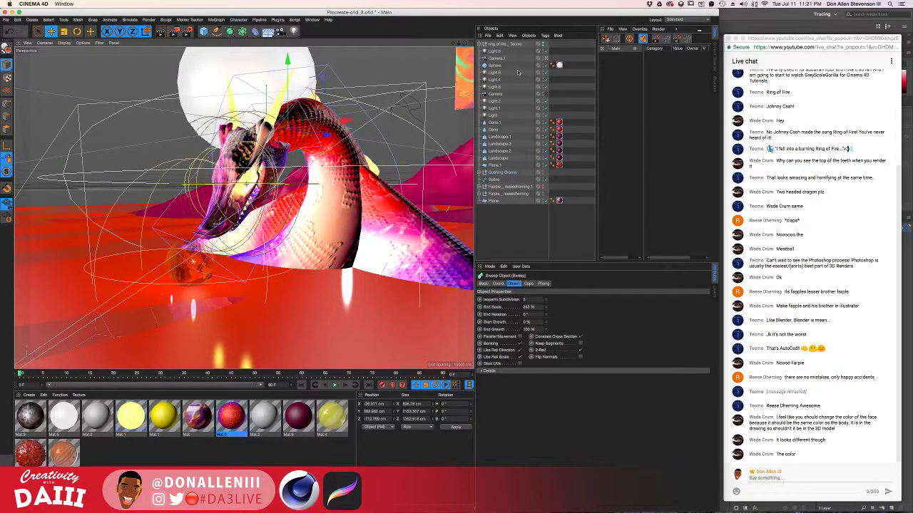
pyautogui.click(502, 54)
pyautogui.click(496, 58)
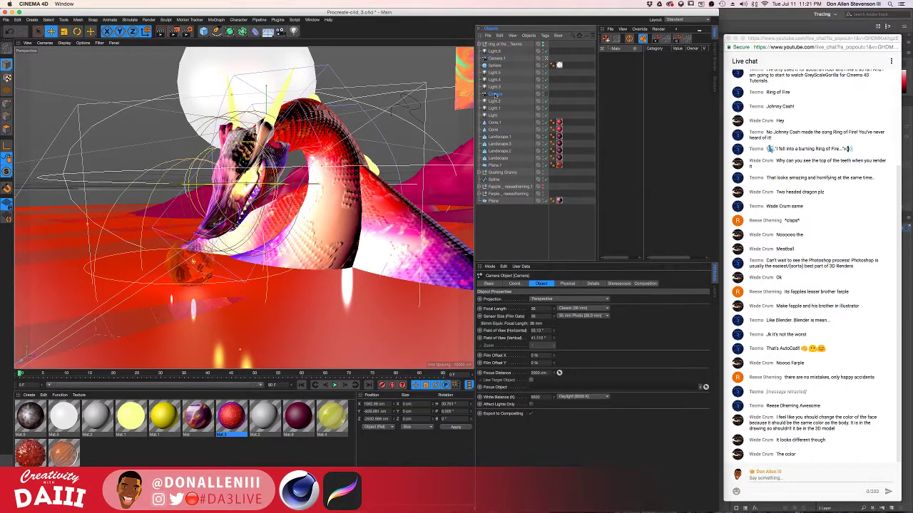
pyautogui.doubleClick(495, 94)
pyautogui.click(560, 97)
pyautogui.click(546, 94)
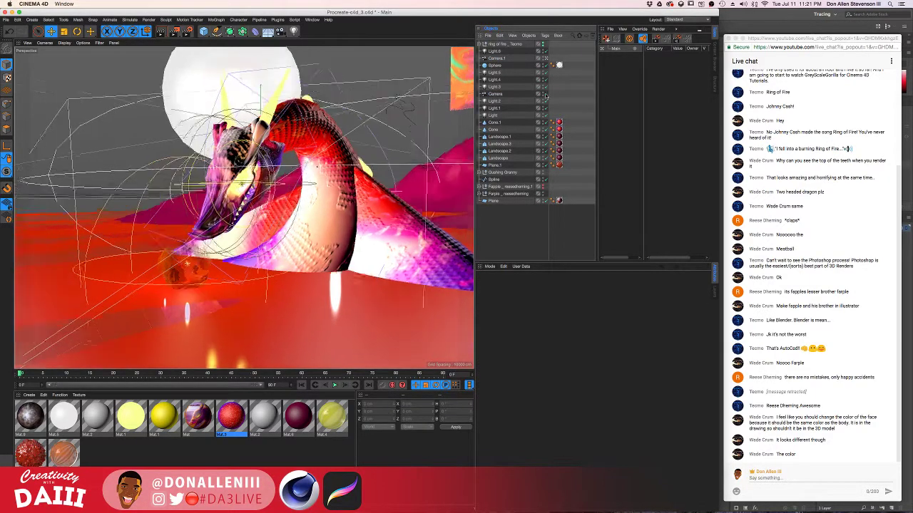
pyautogui.click(495, 95)
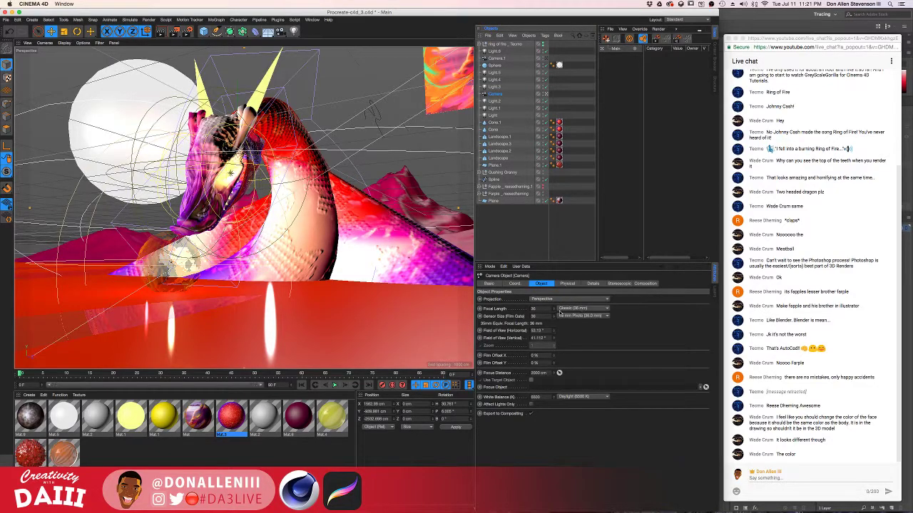
# Step: Try wide-angle focal lengths of 18.4 and 9.3 mm on the Camera, moving it closer around the dragon's head
pyautogui.moveTo(555, 311)
pyautogui.mouseDown()
pyautogui.moveTo(103, 185)
pyautogui.moveTo(820, 214)
pyautogui.moveTo(335, 207)
pyautogui.moveTo(549, 312)
pyautogui.mouseUp()
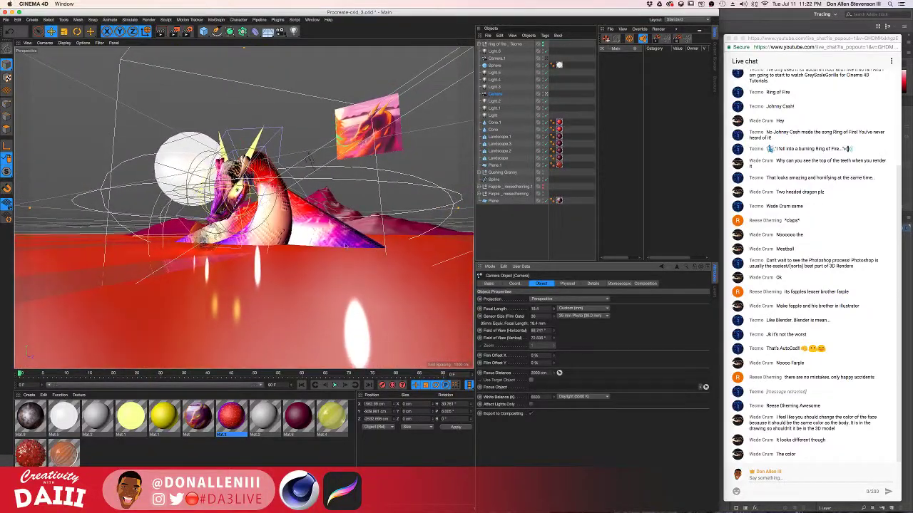
pyautogui.scroll(10, 245, 195)
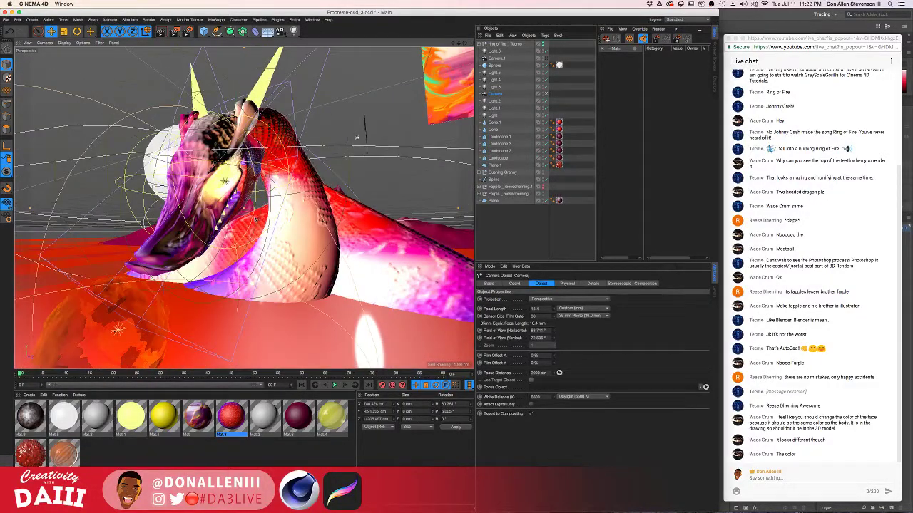
pyautogui.keyDown('alt'); pyautogui.moveTo(256, 218); pyautogui.dragTo(214, 210); pyautogui.keyUp('alt')
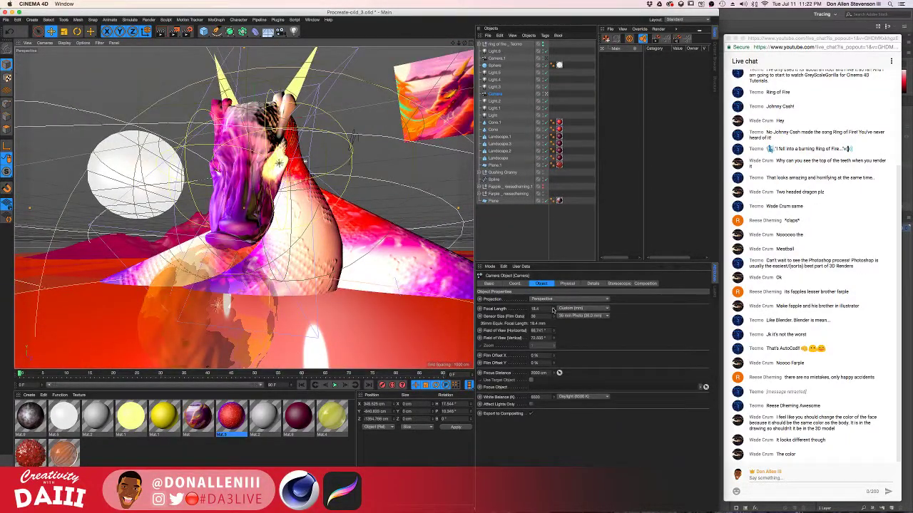
pyautogui.moveTo(552, 311); pyautogui.dragTo(553, 328)
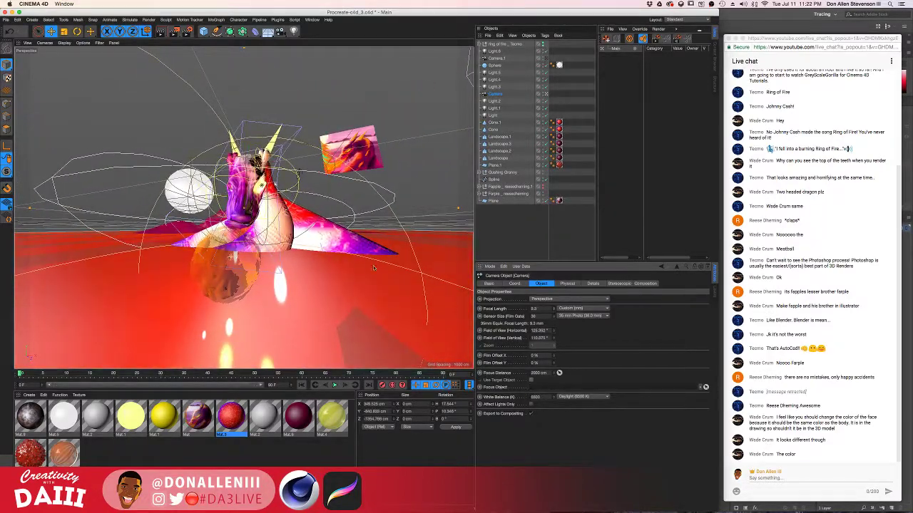
pyautogui.keyDown('alt'); pyautogui.moveTo(373, 267); pyautogui.dragTo(213, 221); pyautogui.keyUp('alt')
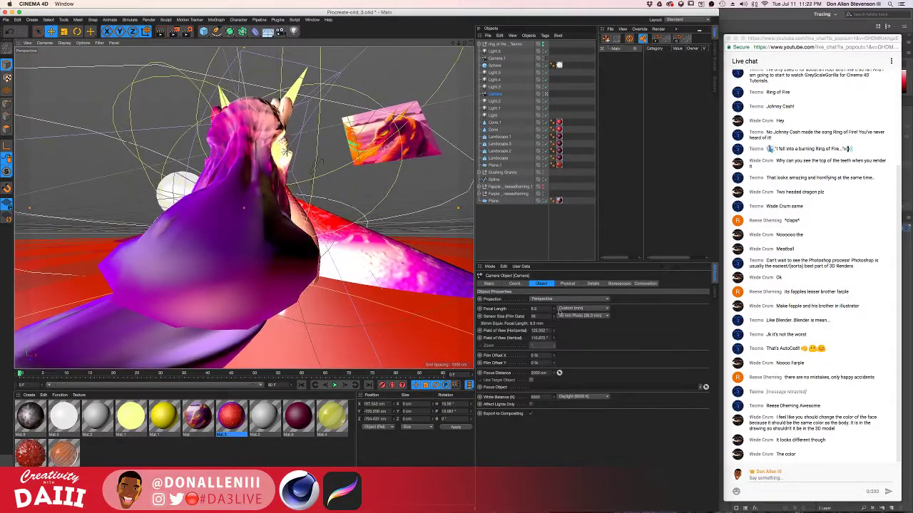
# Step: Set the Camera's focal length to 50 mm and reframe the whole dragon from farther back with the mountains behind it
pyautogui.click(543, 309)
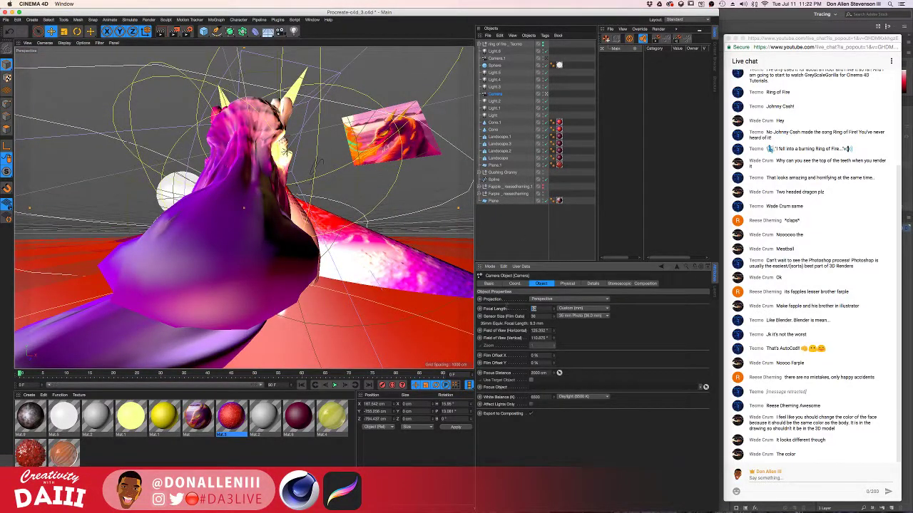
pyautogui.write('50')
pyautogui.press('Return')
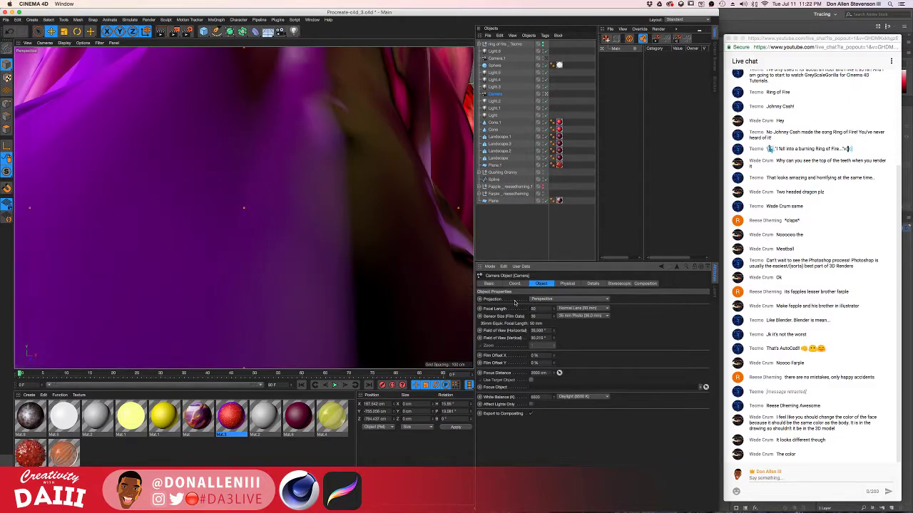
pyautogui.scroll(-15, 288, 178)
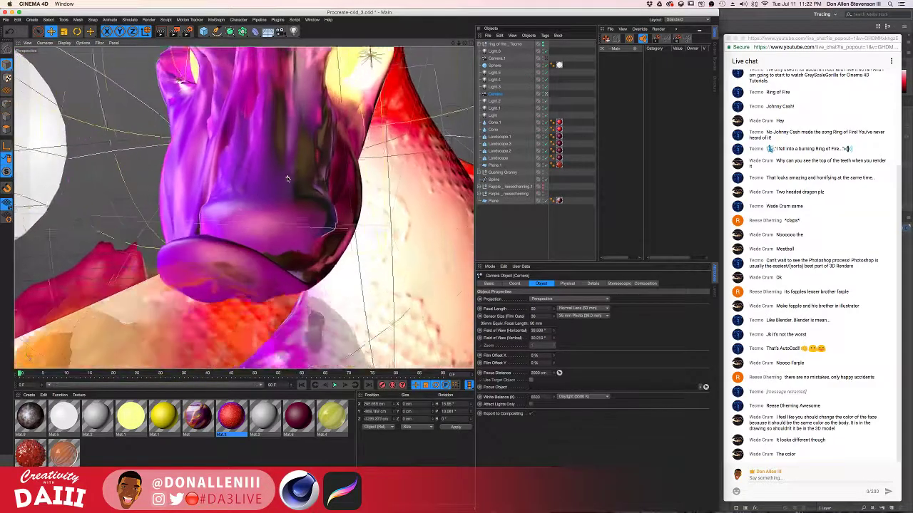
pyautogui.scroll(10, 290, 178)
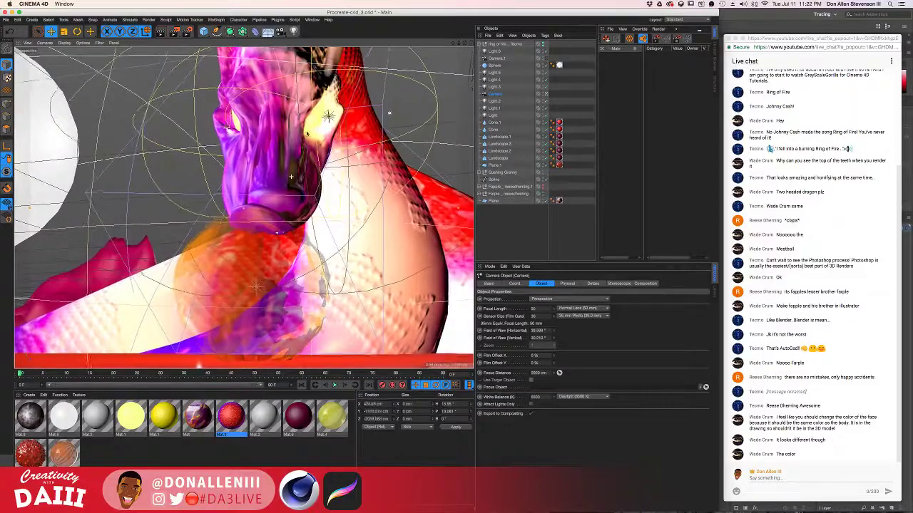
pyautogui.moveTo(308, 134)
pyautogui.keyDown('alt'); pyautogui.mouseDown()
pyautogui.moveTo(288, 159)
pyautogui.moveTo(306, 148)
pyautogui.mouseUp(); pyautogui.keyUp('alt')
pyautogui.keyDown('alt'); pyautogui.moveTo(291, 189); pyautogui.dragTo(310, 164); pyautogui.keyUp('alt')
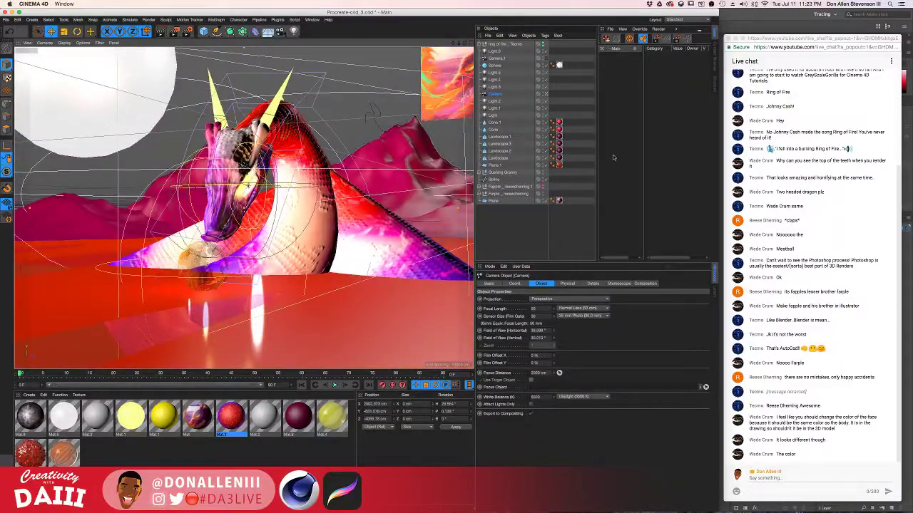
# Step: Select the Gushing Granny null and expand the Farple dragon's hierarchy
pyautogui.click(514, 187)
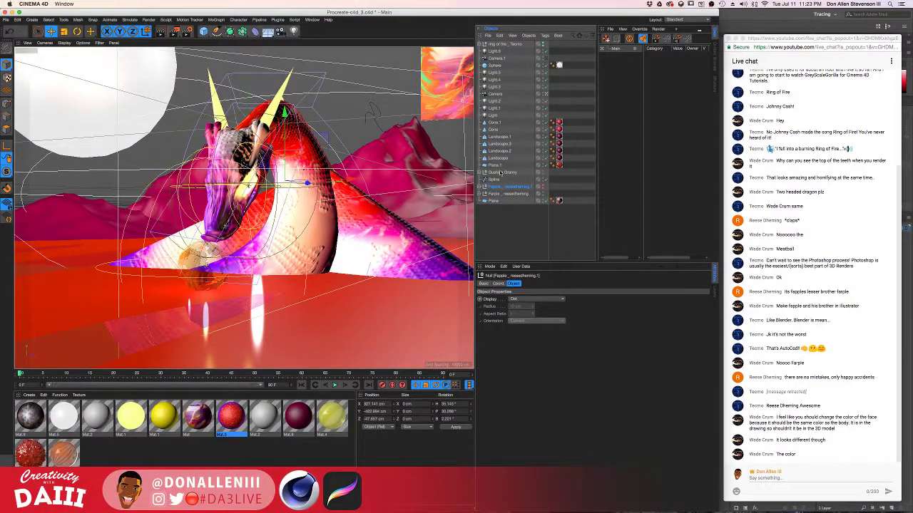
pyautogui.click(501, 173)
pyautogui.click(480, 194)
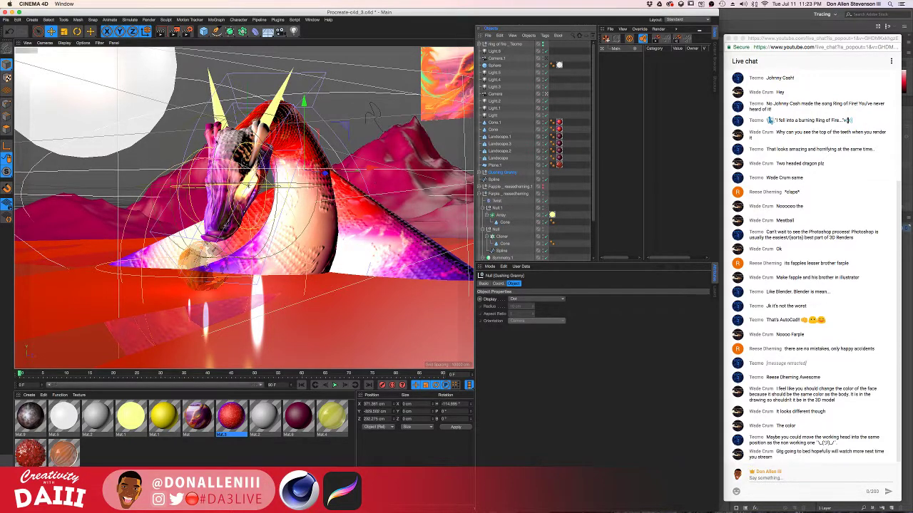
pyautogui.click(227, 146)
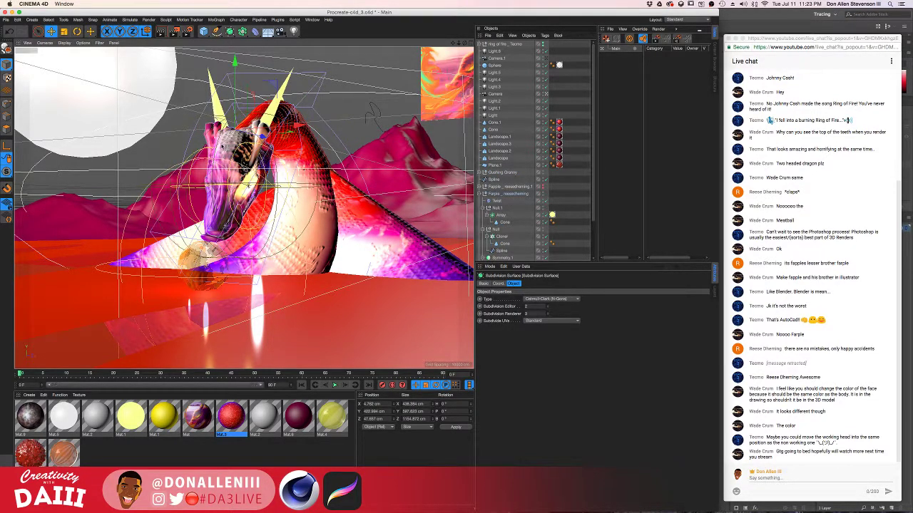
pyautogui.moveTo(269, 196); pyautogui.dragTo(171, 201)
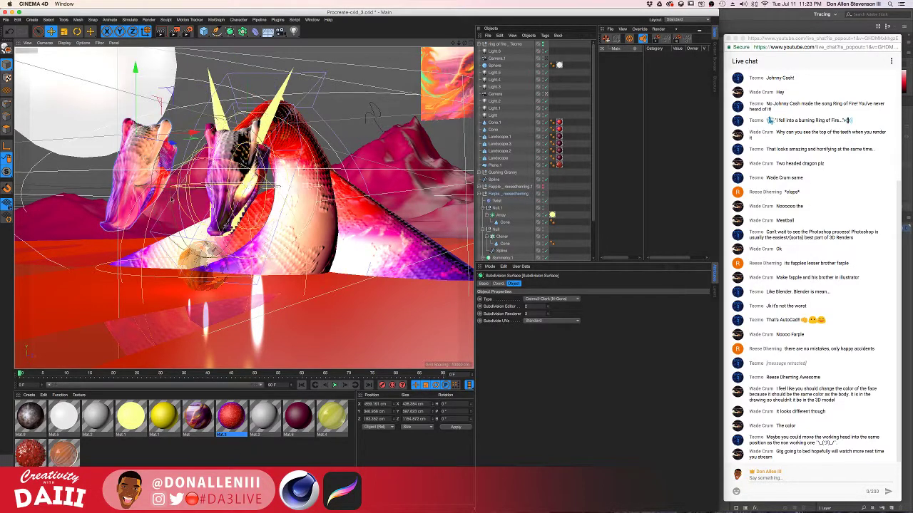
pyautogui.press('super+z')
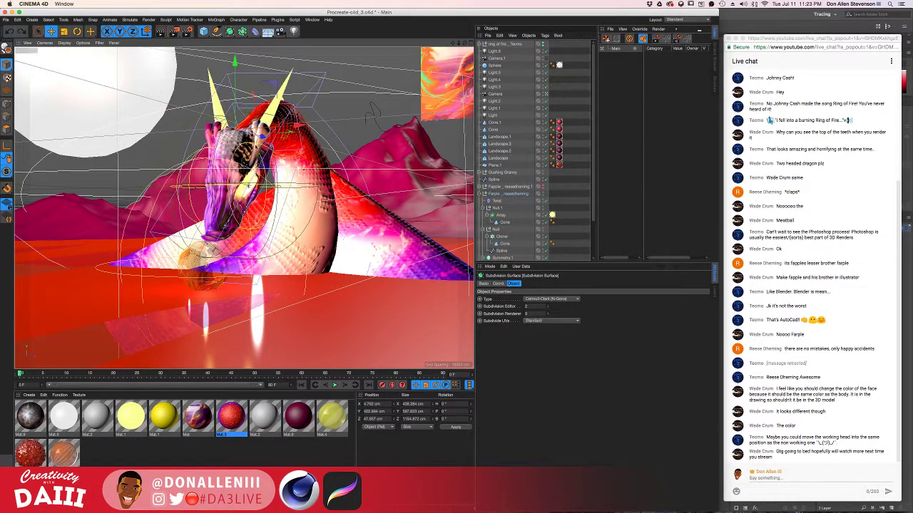
# Step: Examine the dragon's head up close and look through the ring of fire, Farple and Fapple nulls in the scene hierarchy
pyautogui.scroll(-2, 518, 226)
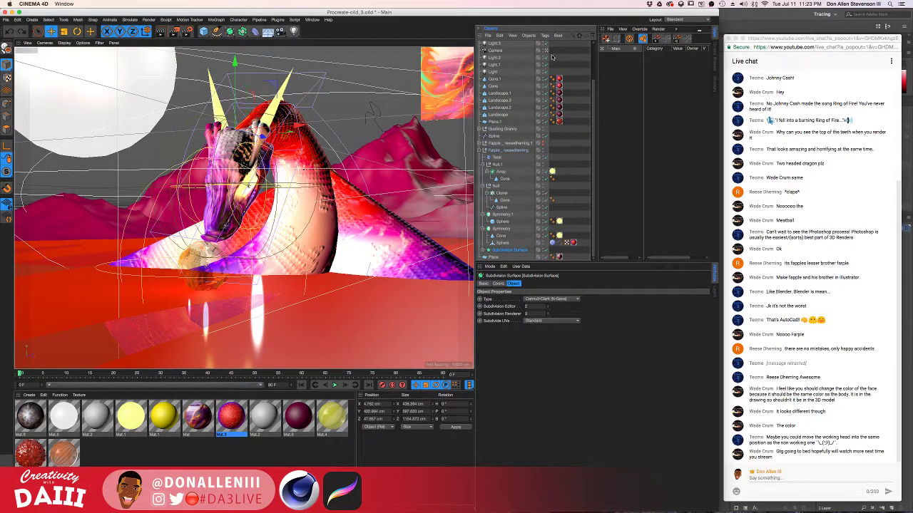
pyautogui.scroll(-5, 388, 122)
pyautogui.scroll(6, 388, 122)
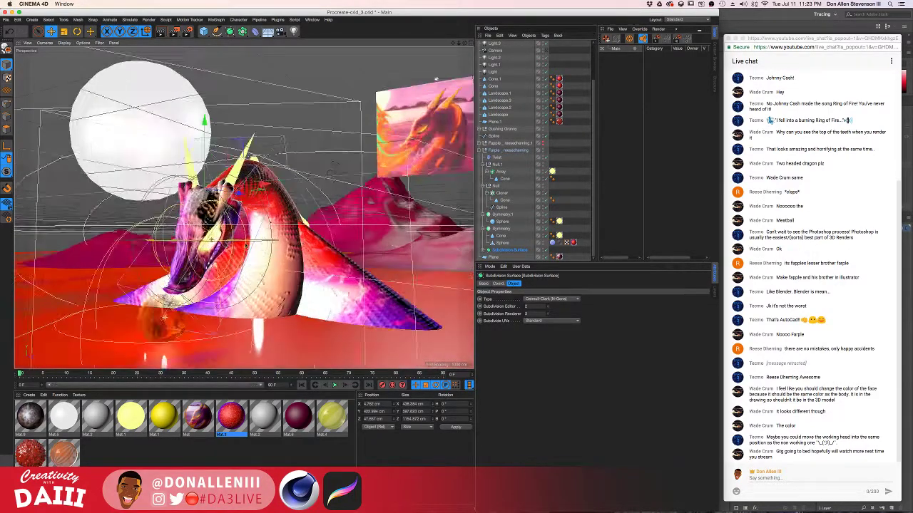
pyautogui.moveTo(278, 206)
pyautogui.keyDown('alt'); pyautogui.mouseDown()
pyautogui.moveTo(371, 200)
pyautogui.moveTo(286, 203)
pyautogui.moveTo(289, 238)
pyautogui.moveTo(285, 206)
pyautogui.mouseUp(); pyautogui.keyUp('alt')
pyautogui.moveTo(348, 201)
pyautogui.keyDown('alt'); pyautogui.mouseDown()
pyautogui.moveTo(360, 217)
pyautogui.moveTo(353, 211)
pyautogui.mouseUp(); pyautogui.keyUp('alt')
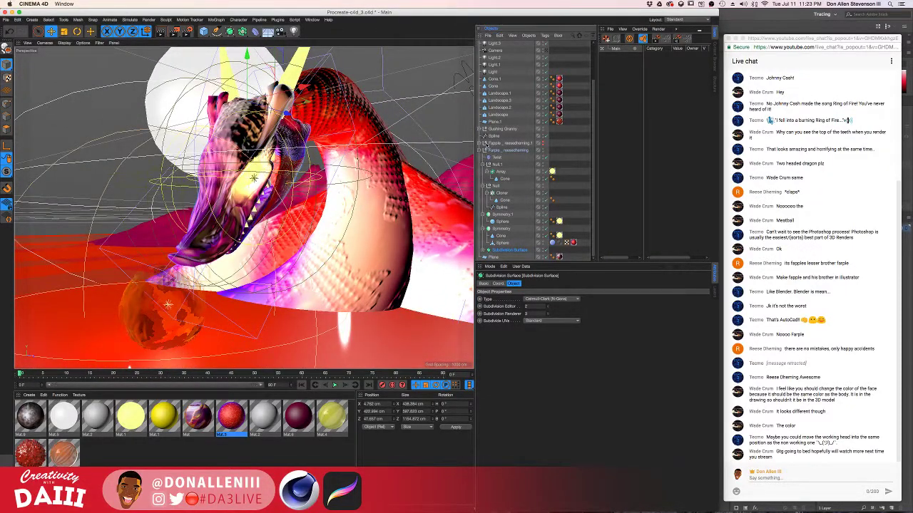
pyautogui.scroll(3, 492, 139)
pyautogui.click(495, 137)
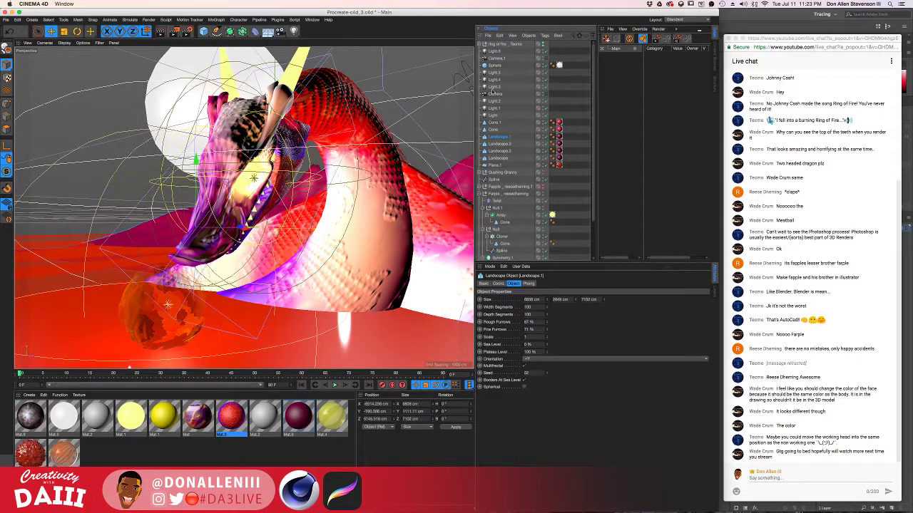
pyautogui.click(496, 45)
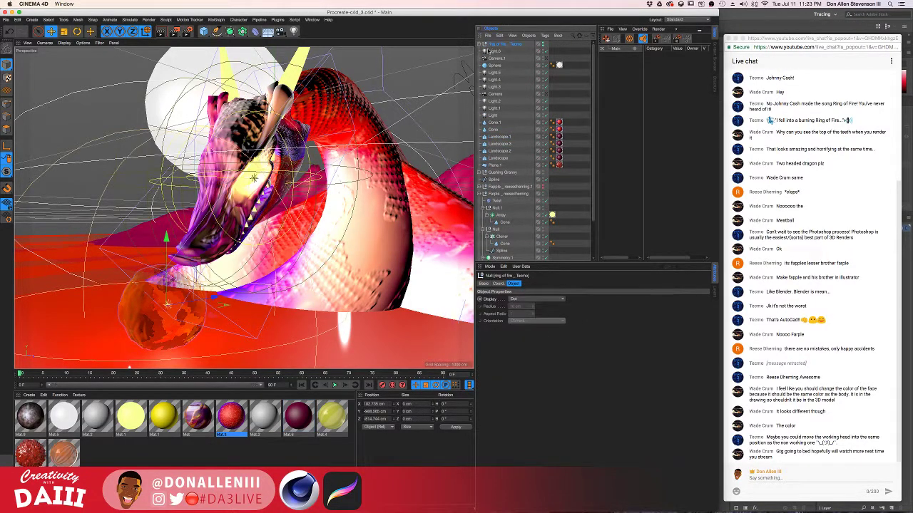
pyautogui.scroll(-3, 509, 214)
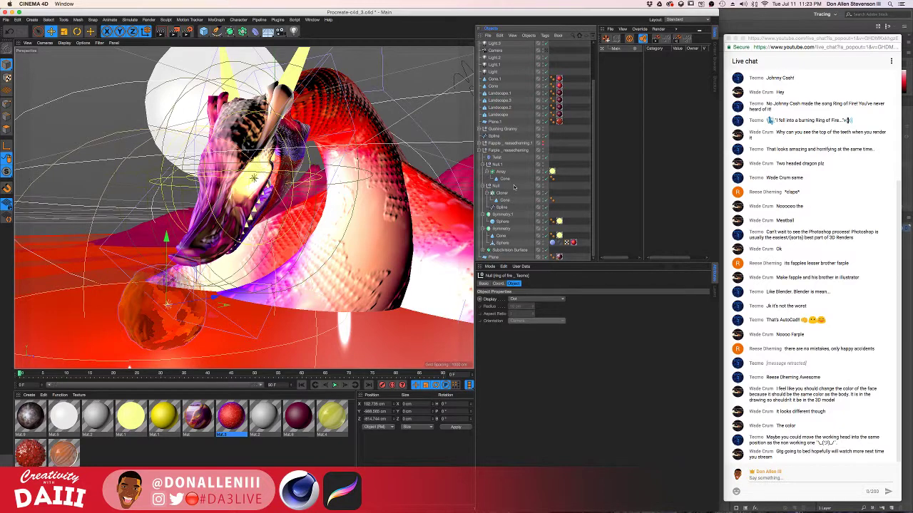
pyautogui.click(487, 151)
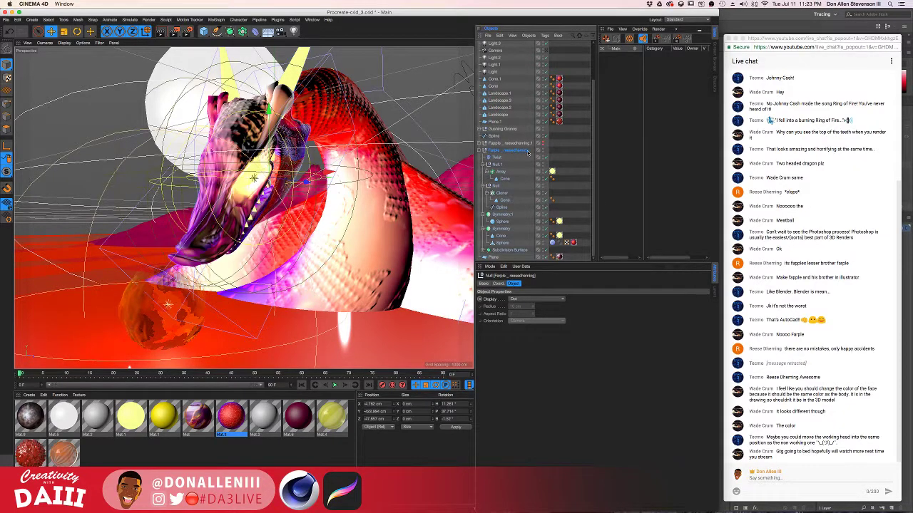
pyautogui.click(500, 143)
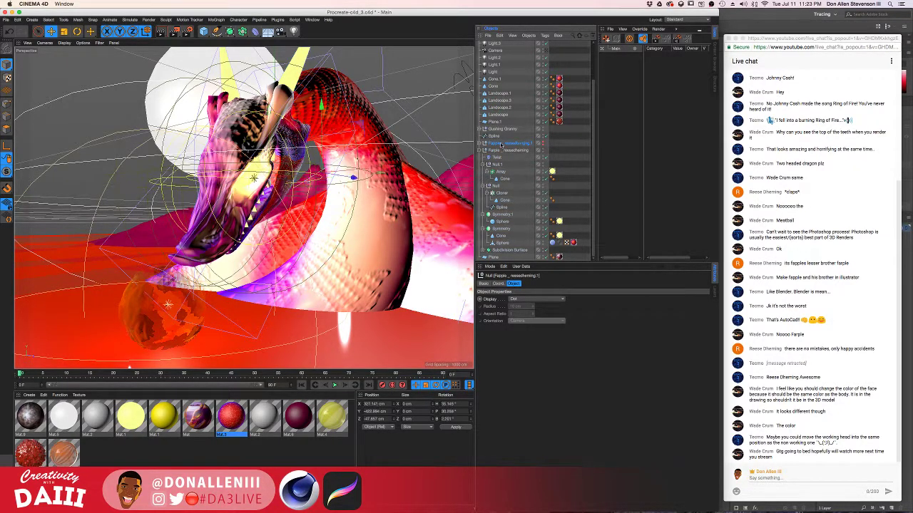
pyautogui.moveTo(368, 171); pyautogui.dragTo(242, 179)
pyautogui.click(490, 150)
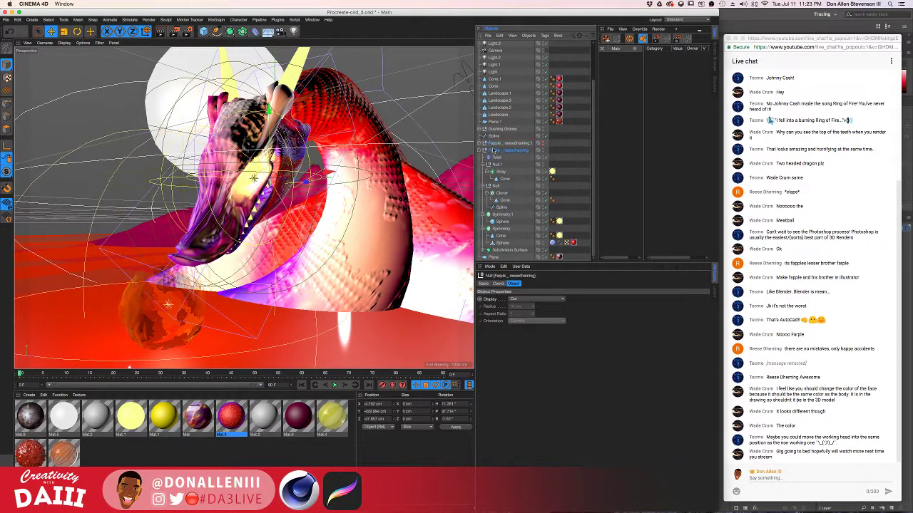
# Step: Temporarily show the second head, the Fapple null, beside the Farple head in the viewport, and hide it again
pyautogui.click(543, 143)
pyautogui.click(543, 143)
pyautogui.click(544, 144)
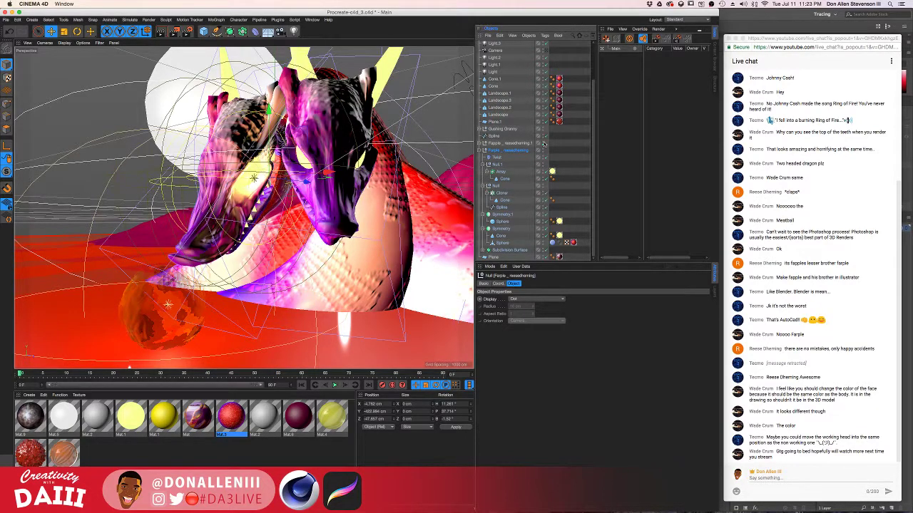
pyautogui.click(543, 143)
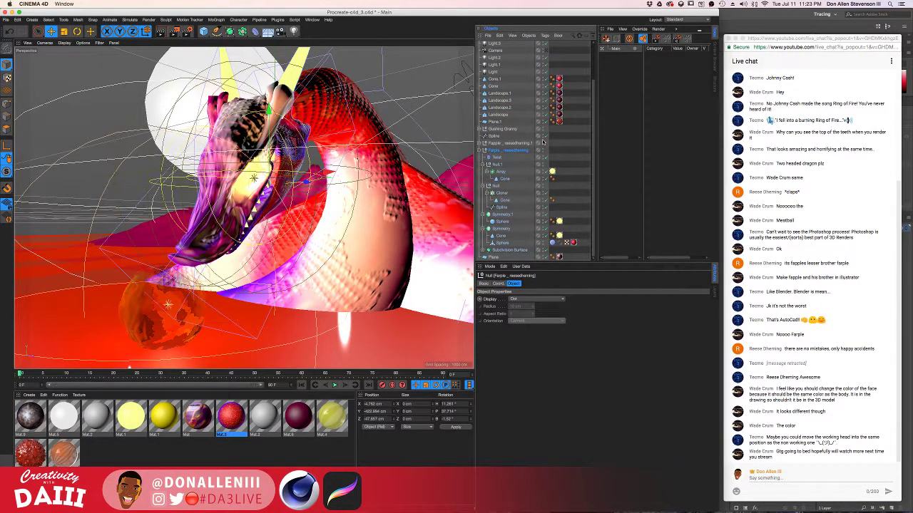
pyautogui.click(543, 144)
pyautogui.click(543, 143)
# Step: Hide the Farple head in both the viewport and the renderer, and render a preview of the view
pyautogui.click(508, 251)
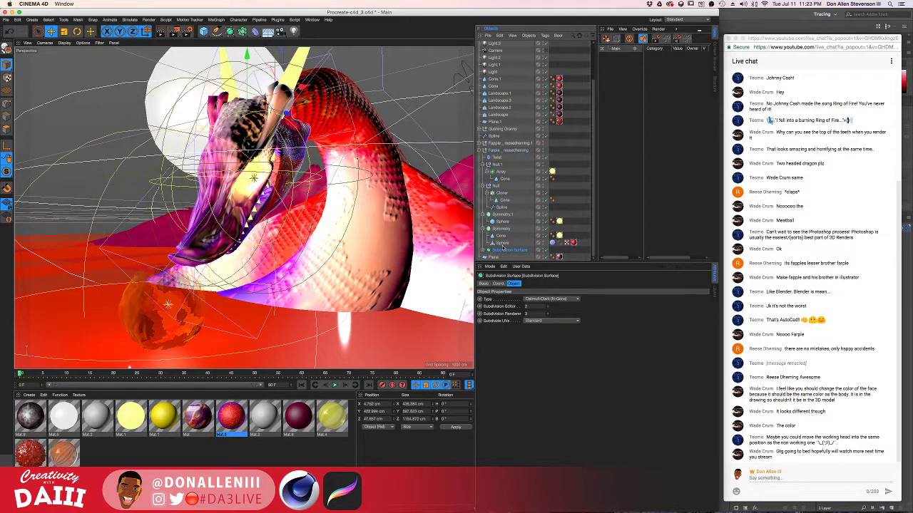
pyautogui.click(501, 243)
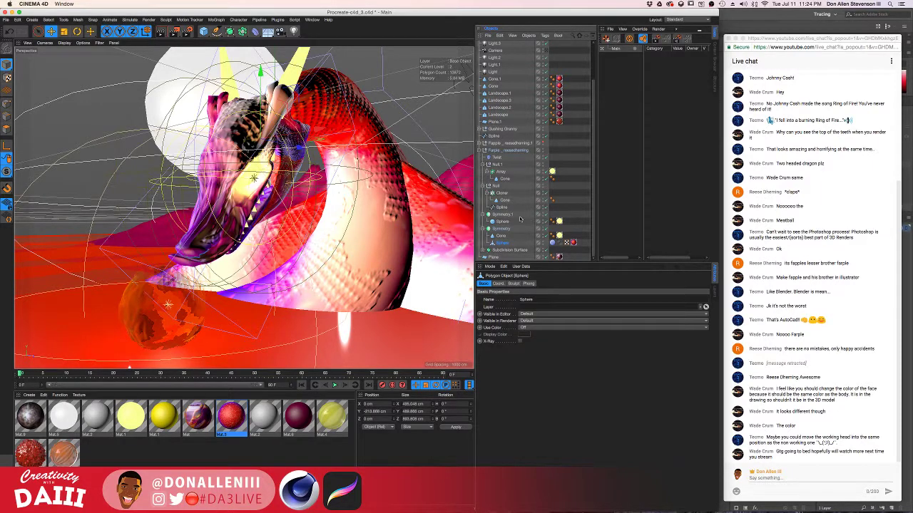
pyautogui.click(546, 151)
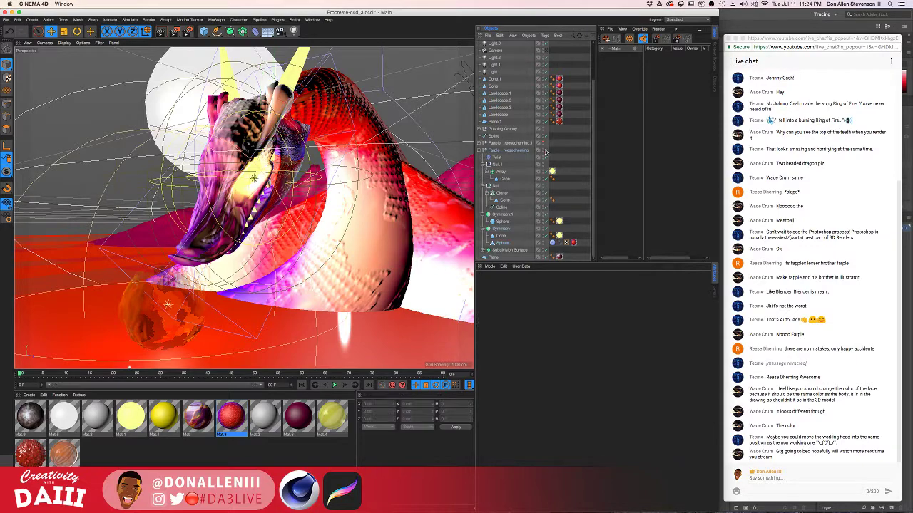
pyautogui.keyDown('alt'); pyautogui.click(543, 151); pyautogui.keyUp('alt')
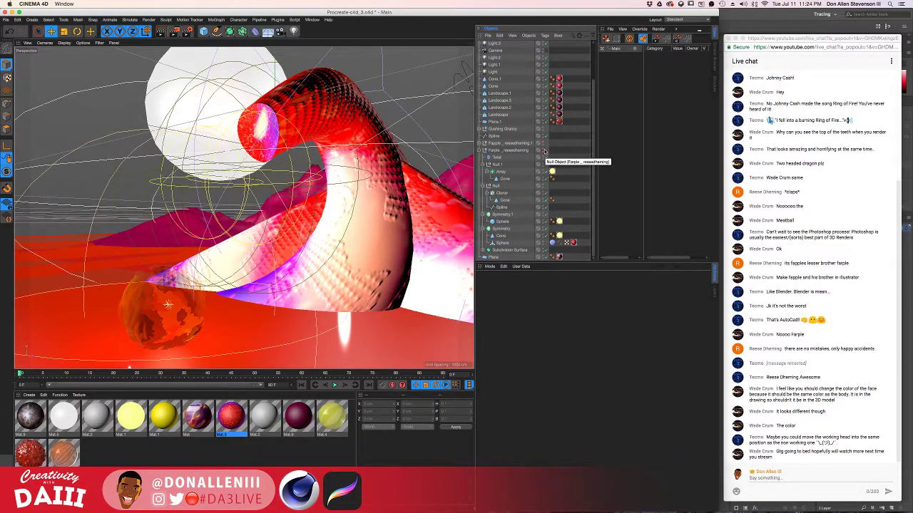
pyautogui.keyDown('alt'); pyautogui.moveTo(260, 127); pyautogui.dragTo(270, 139); pyautogui.keyUp('alt')
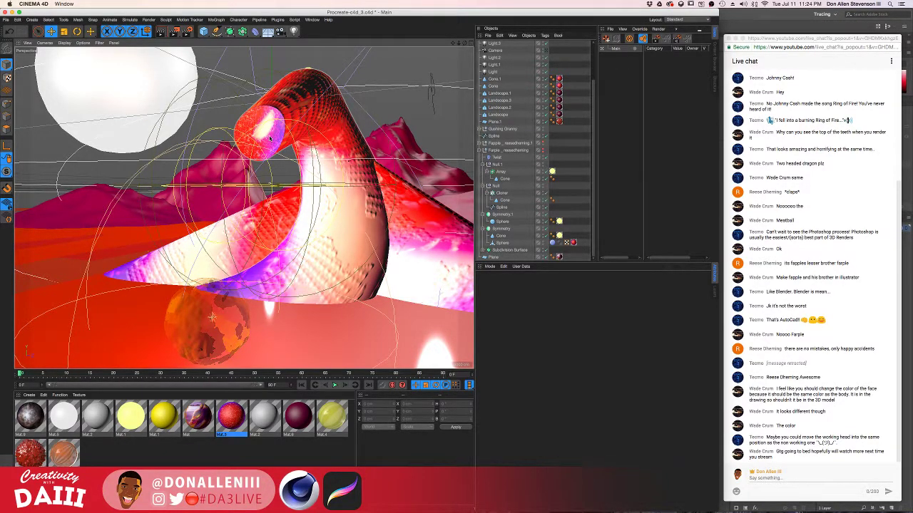
pyautogui.press('super+r')
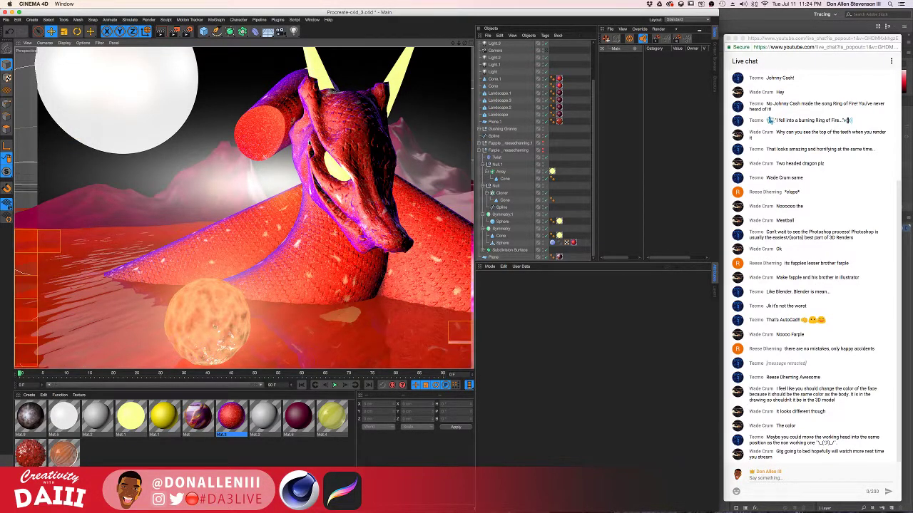
# Step: Inspect the headless neck from several angles and make the Farple head visible again in the viewport and renderer
pyautogui.moveTo(316, 128)
pyautogui.keyDown('alt'); pyautogui.mouseDown()
pyautogui.moveTo(323, 132)
pyautogui.moveTo(255, 151)
pyautogui.moveTo(278, 154)
pyautogui.moveTo(284, 221)
pyautogui.moveTo(279, 121)
pyautogui.moveTo(298, 128)
pyautogui.mouseUp(); pyautogui.keyUp('alt')
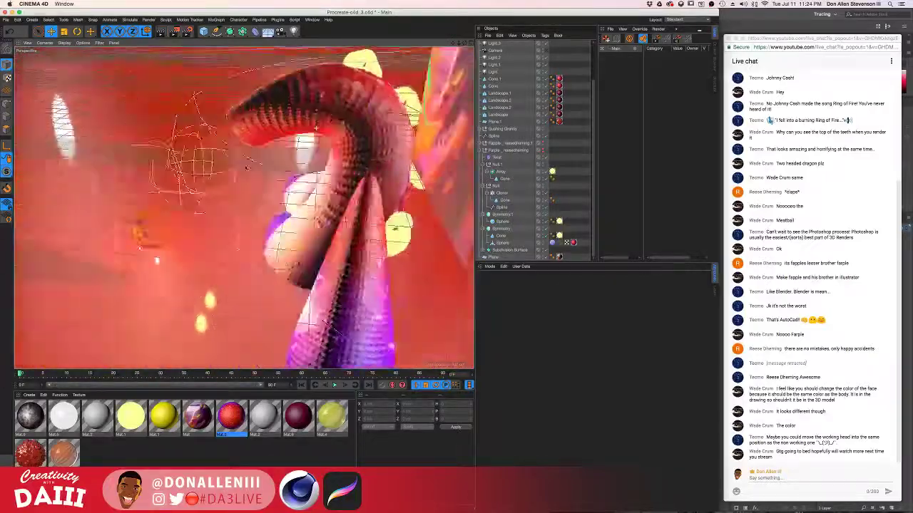
pyautogui.keyDown('alt'); pyautogui.moveTo(246, 168); pyautogui.dragTo(253, 119); pyautogui.keyUp('alt')
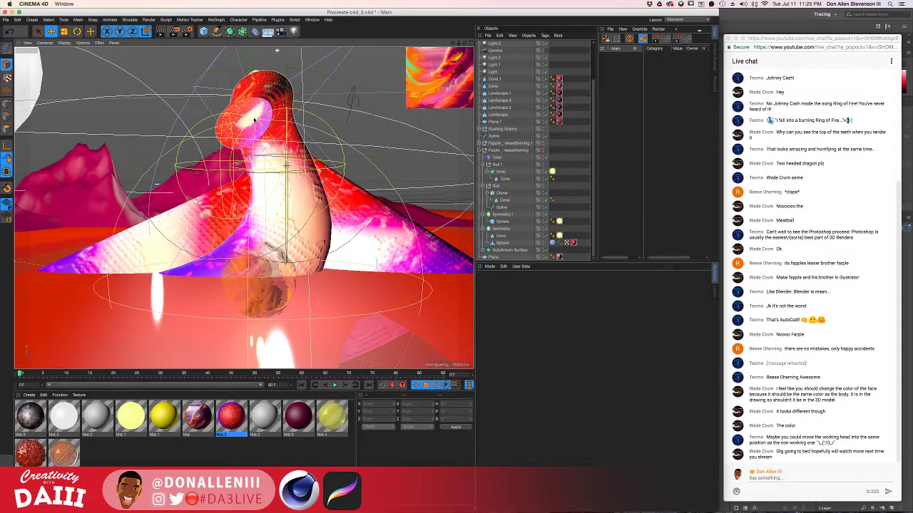
pyautogui.keyDown('alt'); pyautogui.moveTo(254, 120); pyautogui.dragTo(258, 207); pyautogui.keyUp('alt')
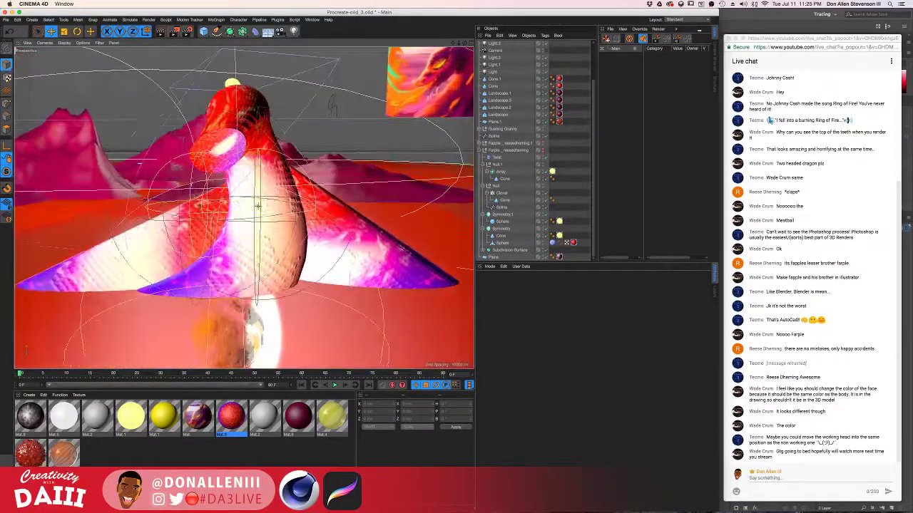
pyautogui.click(542, 150)
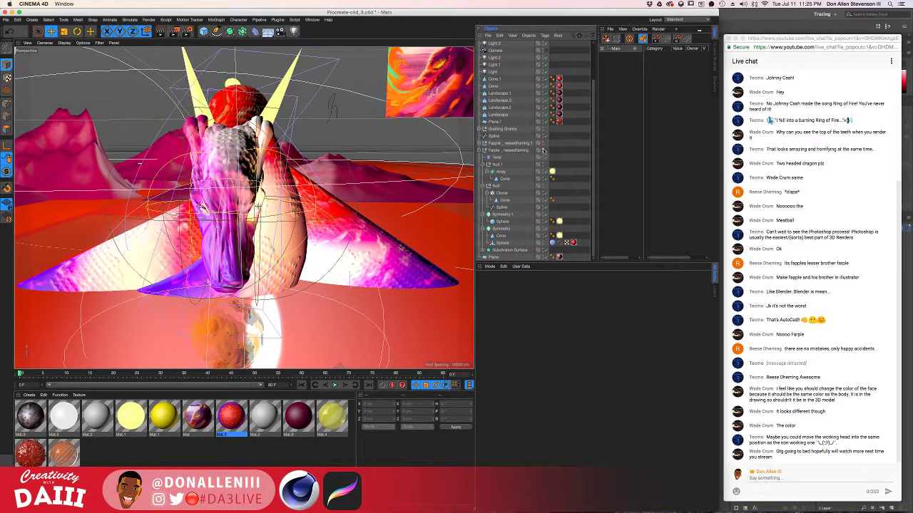
pyautogui.click(542, 153)
pyautogui.click(542, 152)
# Step: Preview the render of the dragon from the front to check both heads against the body
pyautogui.moveTo(260, 209)
pyautogui.keyDown('alt'); pyautogui.mouseDown()
pyautogui.moveTo(350, 207)
pyautogui.moveTo(228, 207)
pyautogui.mouseUp(); pyautogui.keyUp('alt')
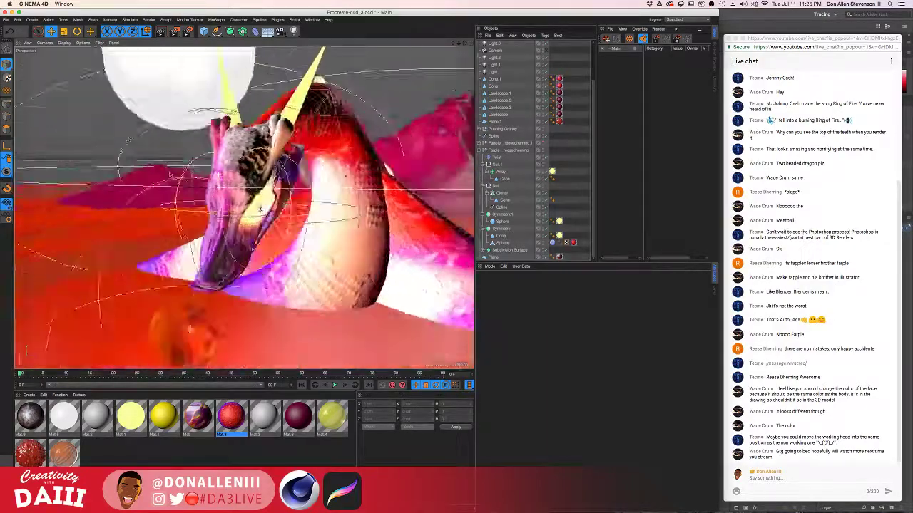
pyautogui.keyDown('alt'); pyautogui.moveTo(190, 329); pyautogui.dragTo(216, 153); pyautogui.keyUp('alt')
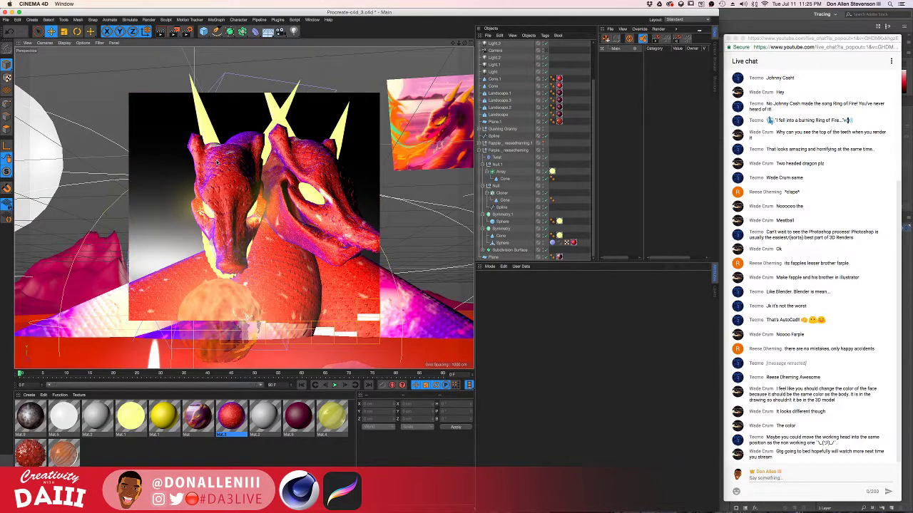
pyautogui.click(299, 165)
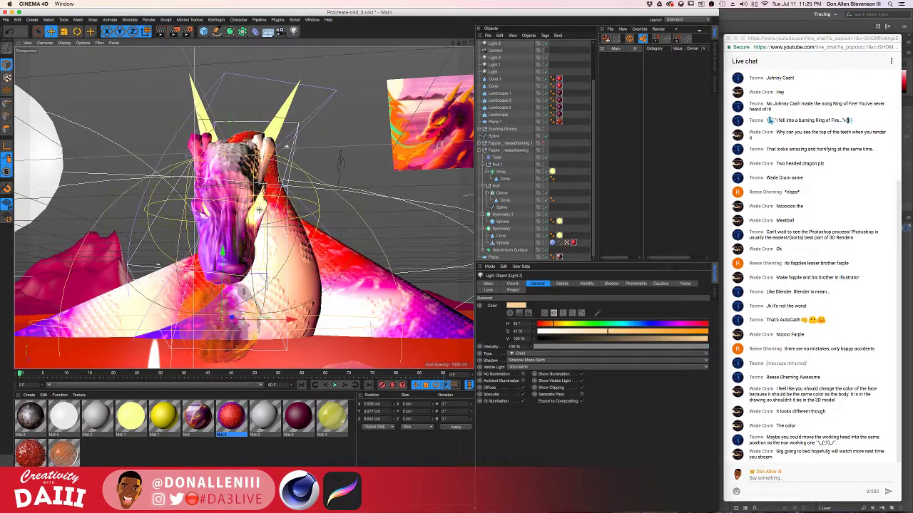
pyautogui.keyDown('alt'); pyautogui.moveTo(299, 165); pyautogui.dragTo(405, 89); pyautogui.keyUp('alt')
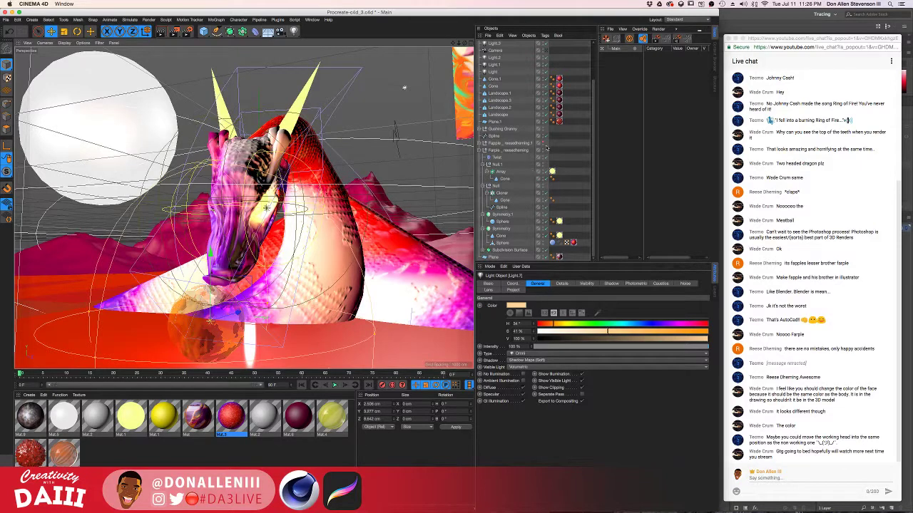
# Step: Collapse the Farple hierarchy and select the Gushing Granny, Spline, Fapple and Farple objects together
pyautogui.click(524, 151)
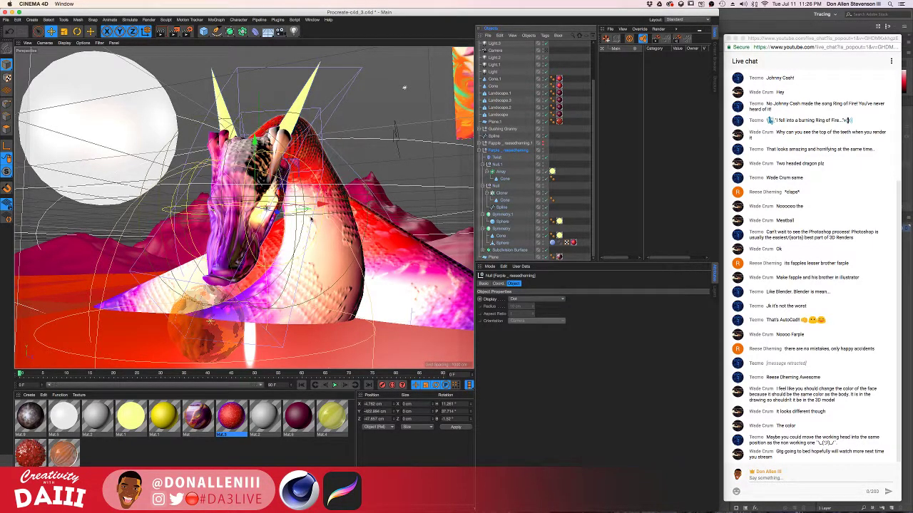
pyautogui.keyDown('alt'); pyautogui.moveTo(333, 196); pyautogui.dragTo(321, 171); pyautogui.keyUp('alt')
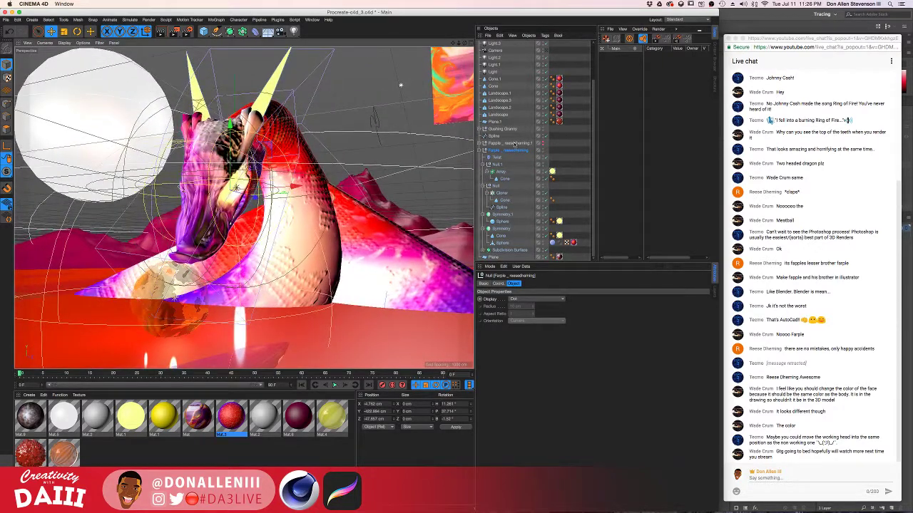
pyautogui.click(481, 150)
pyautogui.click(502, 173)
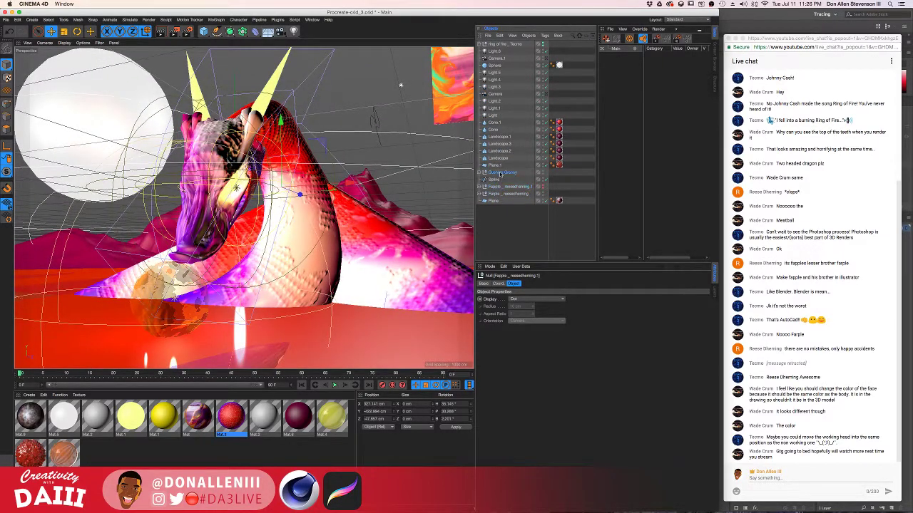
pyautogui.keyDown('shift'); pyautogui.click(502, 194); pyautogui.keyUp('shift')
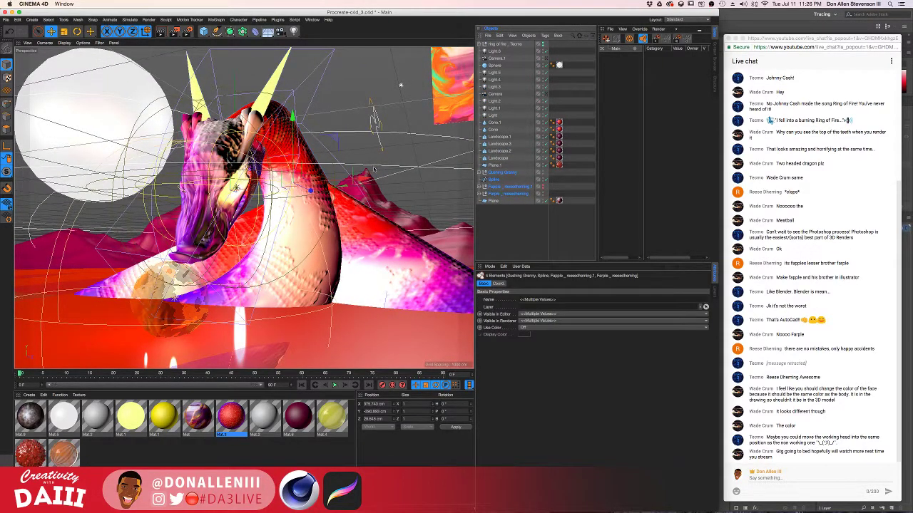
# Step: Add Cone and Cone.1 to the selection and rotate the whole dragon about its vertical axis to a heading of about 321.6°
pyautogui.press('r')
pyautogui.moveTo(360, 174); pyautogui.dragTo(285, 171)
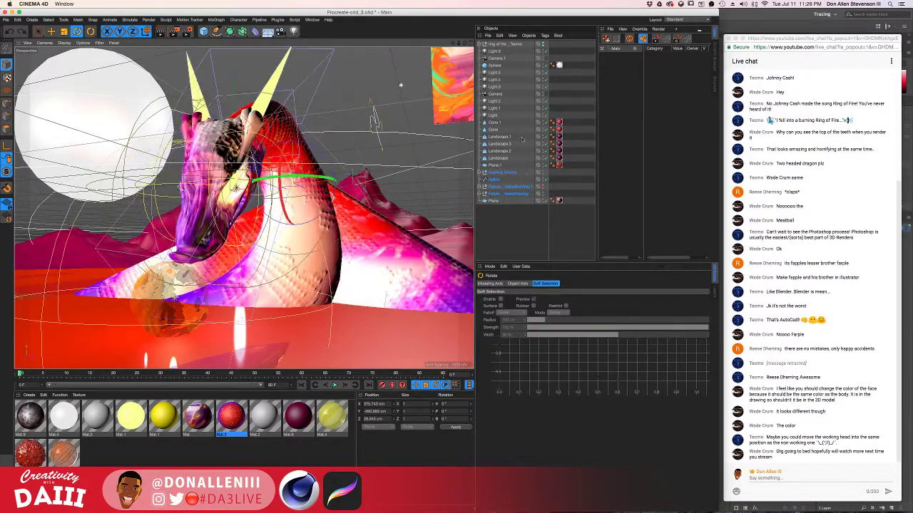
pyautogui.keyDown('ctrl'); pyautogui.click(493, 129); pyautogui.keyUp('ctrl')
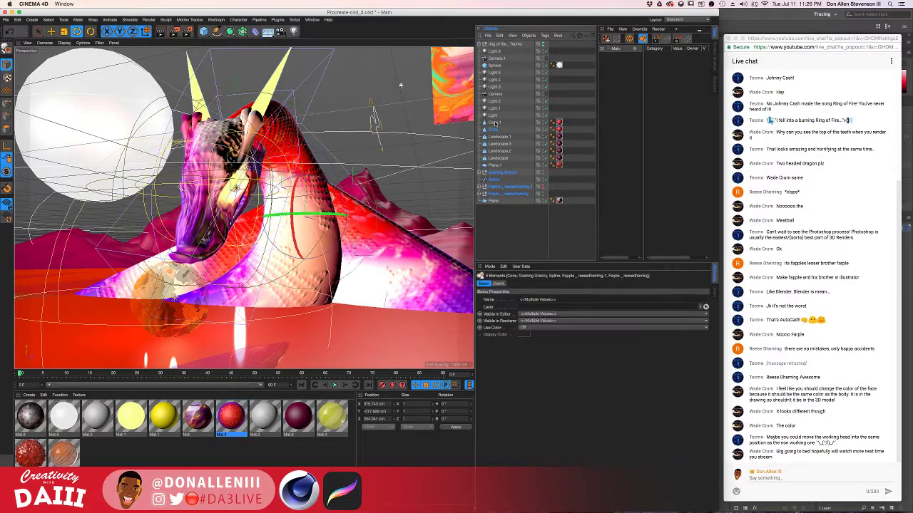
pyautogui.keyDown('ctrl'); pyautogui.click(493, 122); pyautogui.keyUp('ctrl')
pyautogui.moveTo(299, 230)
pyautogui.mouseDown()
pyautogui.moveTo(363, 228)
pyautogui.moveTo(292, 240)
pyautogui.moveTo(300, 229)
pyautogui.mouseUp()
pyautogui.moveTo(302, 229); pyautogui.dragTo(298, 230)
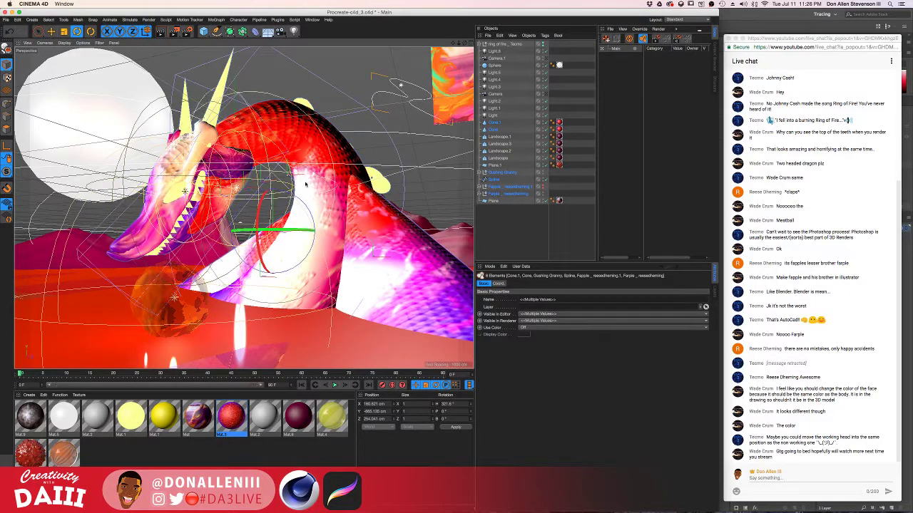
# Step: Preview the rotated dragon's render and move the fiery sphere from the water beside the neck into the sky far behind the dragon's back
pyautogui.keyDown('alt'); pyautogui.moveTo(278, 122); pyautogui.dragTo(221, 264); pyautogui.keyUp('alt')
pyautogui.click(211, 278)
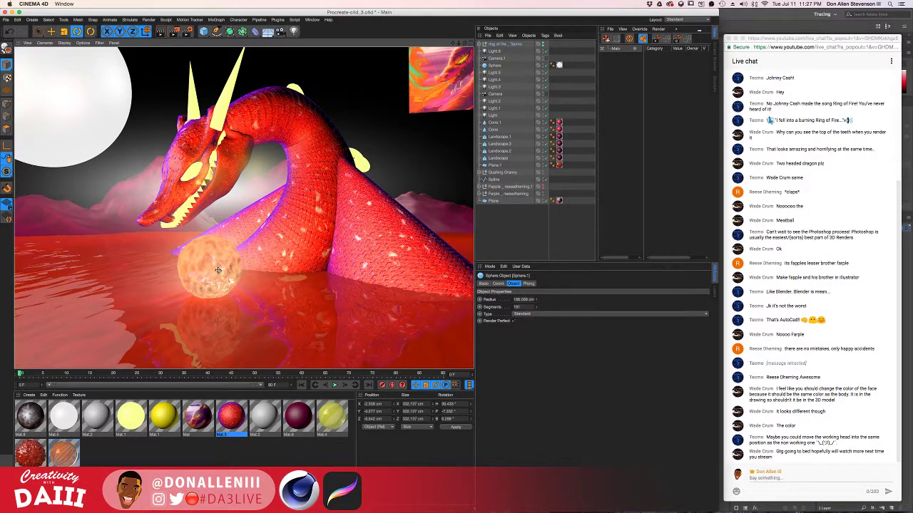
pyautogui.click(227, 268)
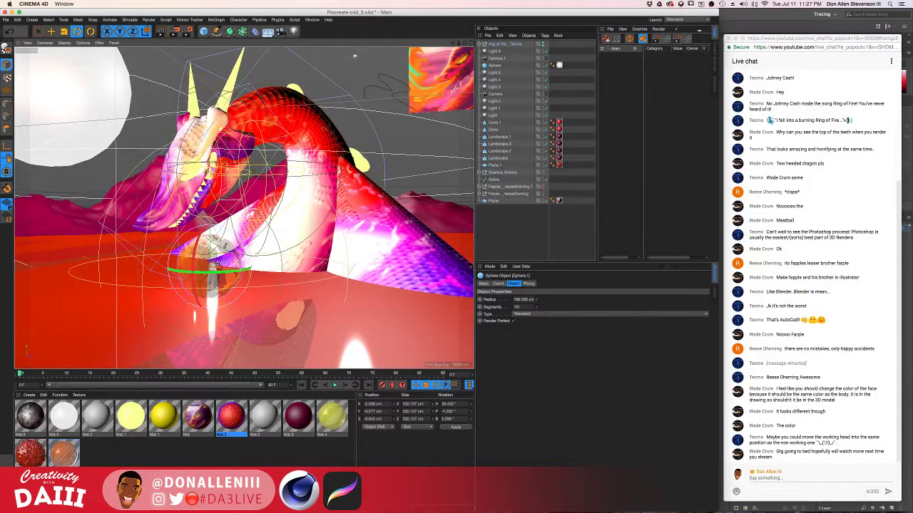
pyautogui.press('e')
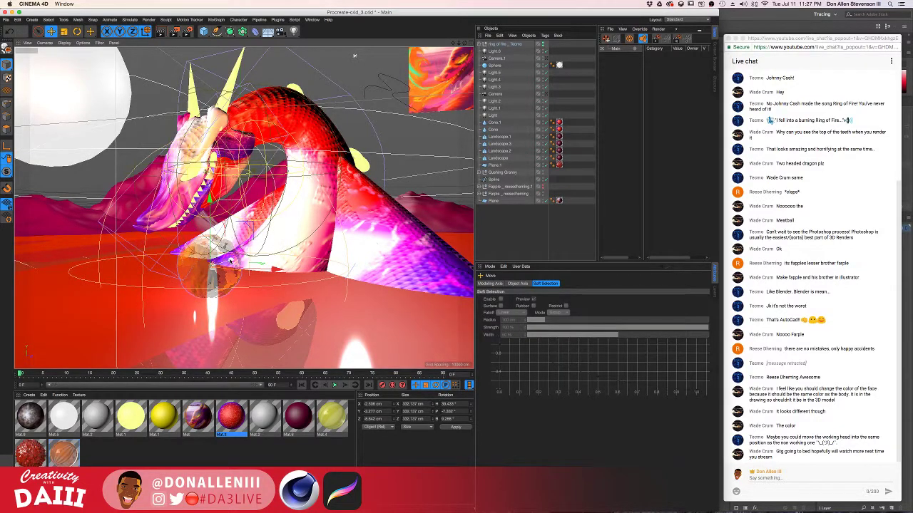
pyautogui.moveTo(230, 262); pyautogui.dragTo(361, 215)
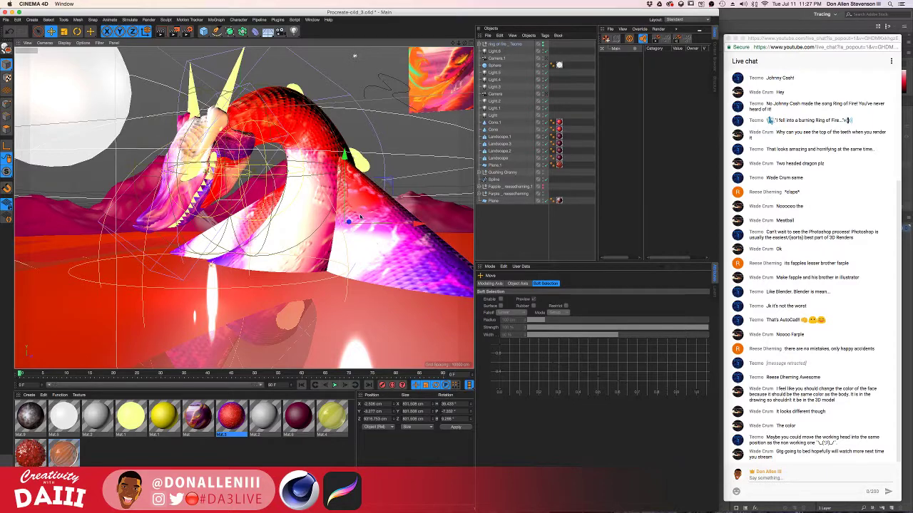
pyautogui.moveTo(418, 224); pyautogui.dragTo(444, 225)
pyautogui.moveTo(374, 158); pyautogui.dragTo(375, 20)
pyautogui.moveTo(389, 98)
pyautogui.mouseDown()
pyautogui.moveTo(403, 101)
pyautogui.moveTo(396, 106)
pyautogui.mouseUp()
pyautogui.keyDown('alt'); pyautogui.moveTo(325, 120); pyautogui.dragTo(310, 141, button='middle'); pyautogui.keyUp('alt')
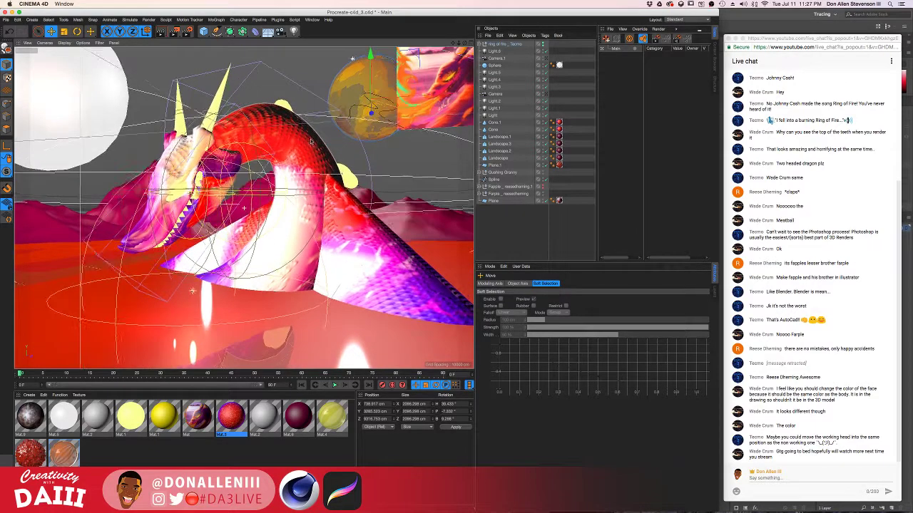
pyautogui.moveTo(316, 134)
pyautogui.keyDown('alt'); pyautogui.mouseDown()
pyautogui.moveTo(312, 148)
pyautogui.moveTo(345, 129)
pyautogui.moveTo(327, 128)
pyautogui.mouseUp(); pyautogui.keyUp('alt')
# Step: Take the reference-painting Plane out of the scene by disabling it instead of deleting it
pyautogui.click(492, 200)
pyautogui.moveTo(433, 75)
pyautogui.mouseDown()
pyautogui.moveTo(368, 114)
pyautogui.moveTo(381, 116)
pyautogui.mouseUp()
pyautogui.press('Delete')
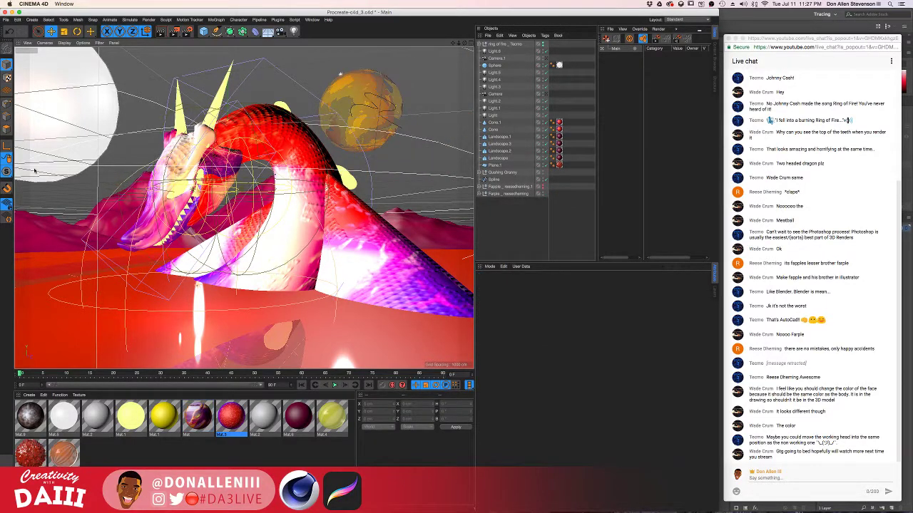
pyautogui.press('super+z')
pyautogui.click(546, 201)
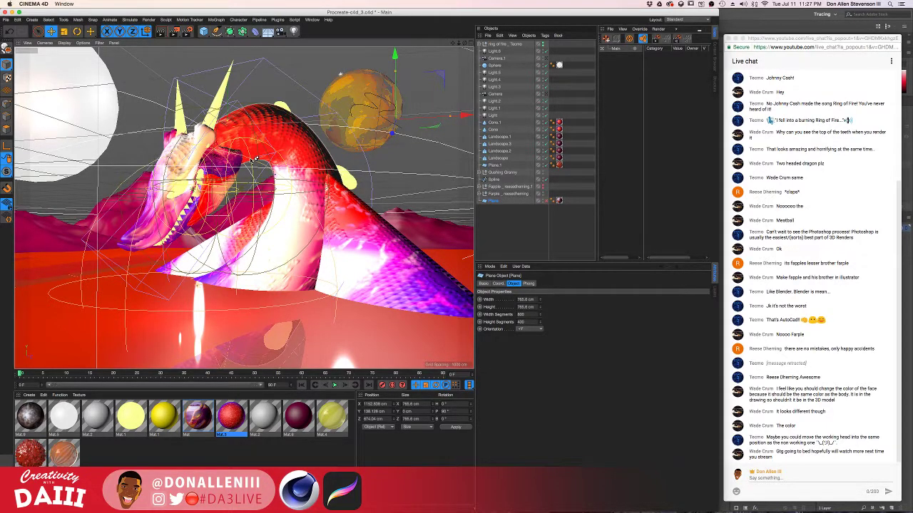
# Step: Preview the render and push the orange planet farther back in the sky beyond the dragon
pyautogui.hotkey('ctrl', 'r')
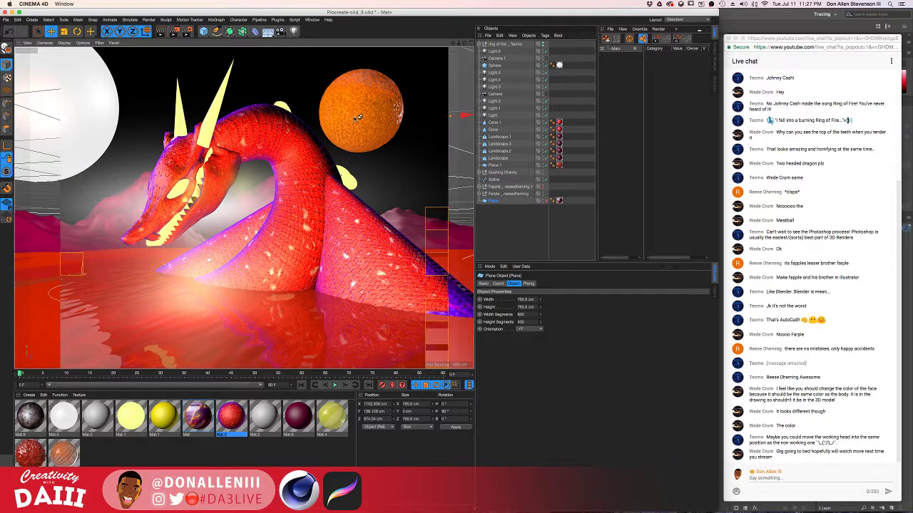
pyautogui.click(382, 112)
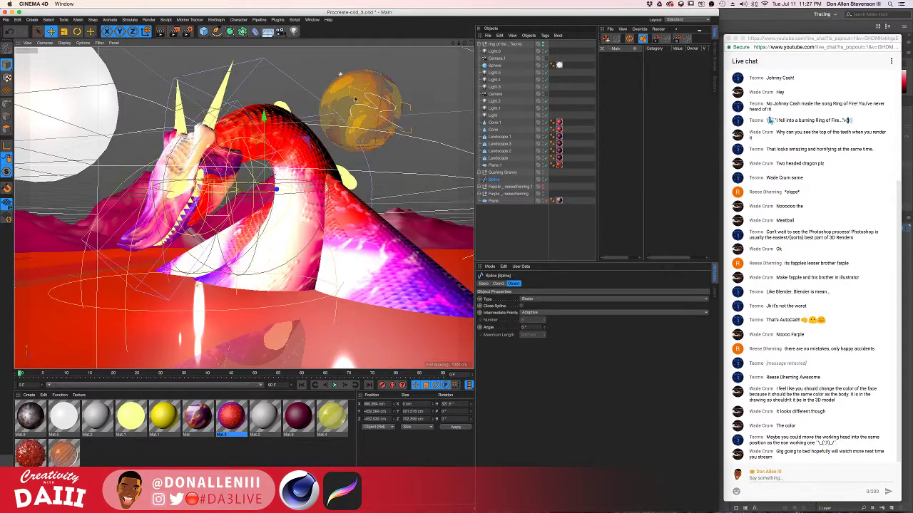
pyautogui.click(355, 98)
pyautogui.moveTo(396, 123); pyautogui.dragTo(462, 96)
pyautogui.click(60, 107)
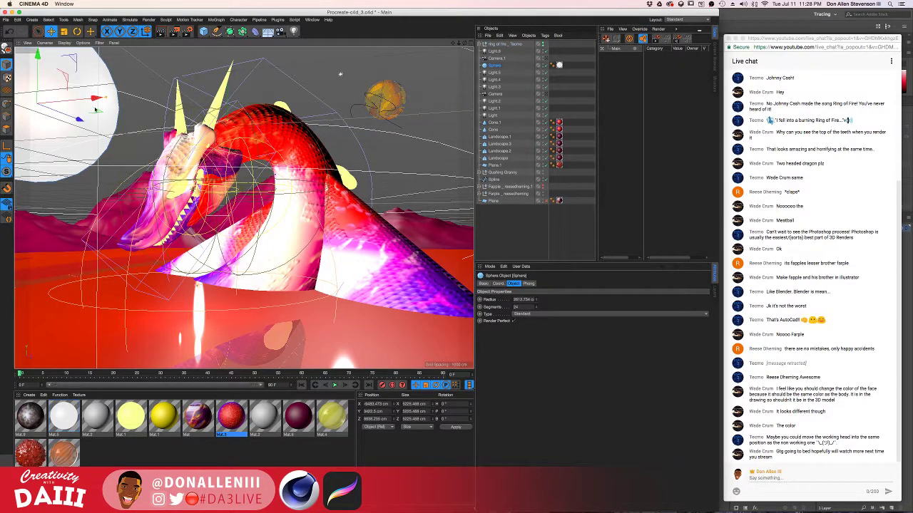
# Step: Enable Ambient Occlusion in the render settings with its default values
pyautogui.click(188, 32)
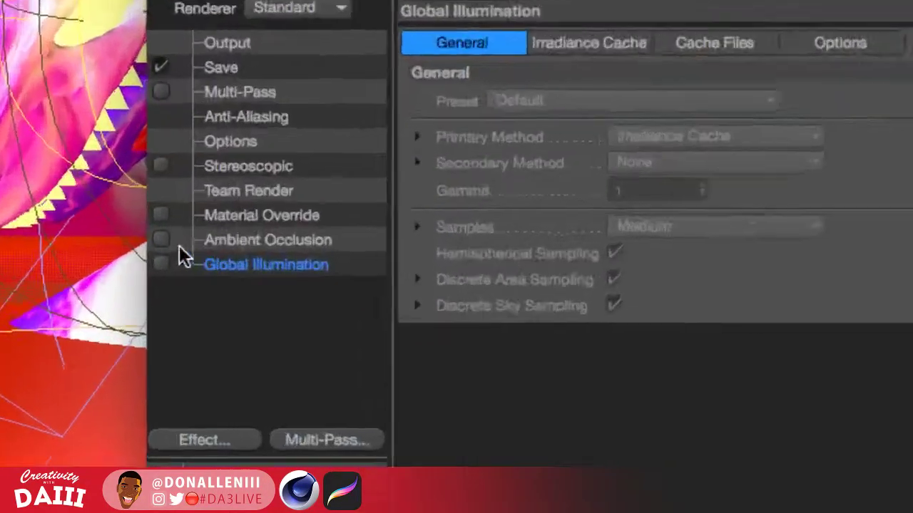
pyautogui.click(195, 248)
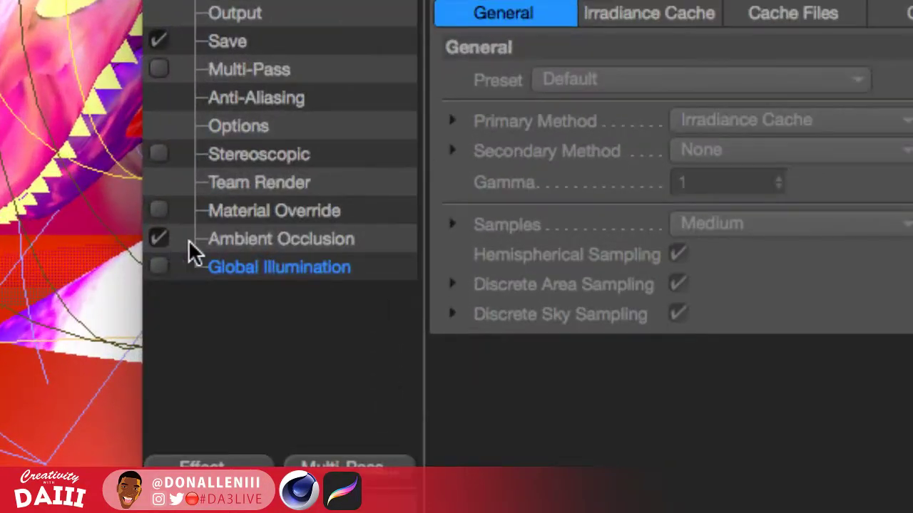
pyautogui.click(255, 238)
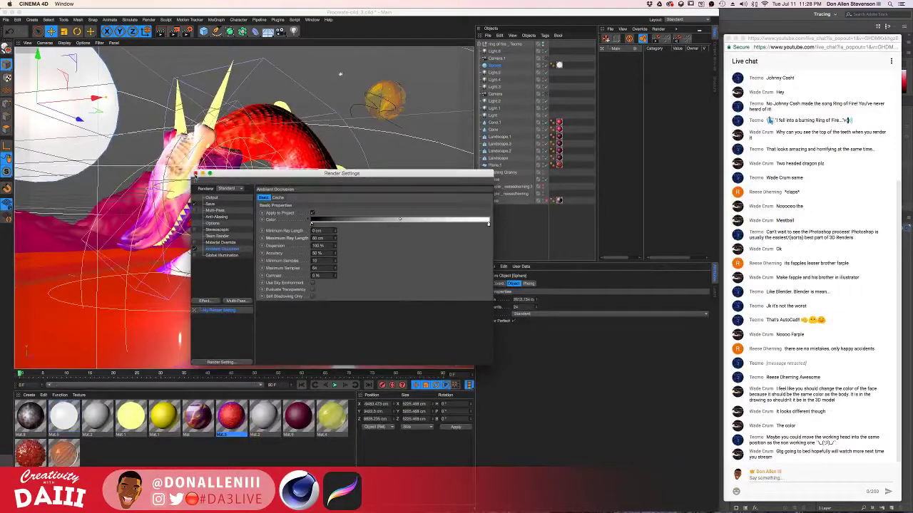
pyautogui.click(197, 174)
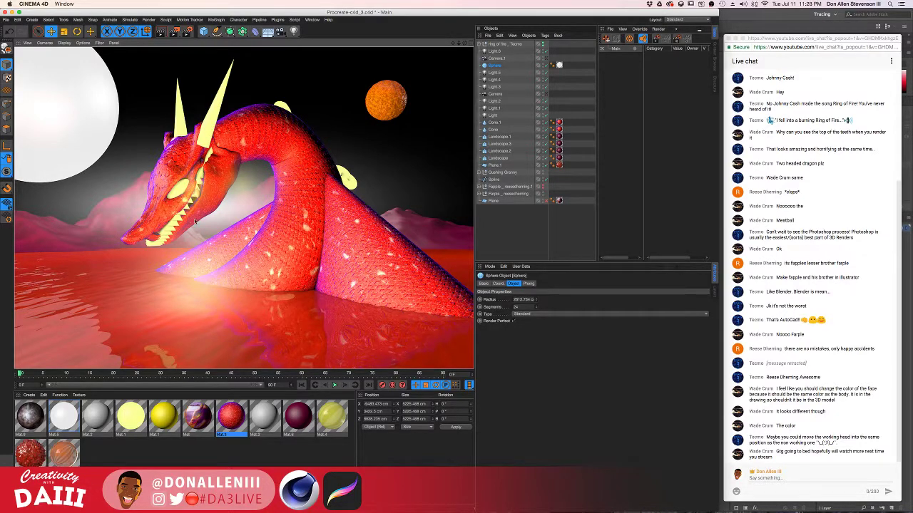
# Step: Preview the render and shift the ring of fire group along its X axis, away from the dragon's neck
pyautogui.click(209, 294)
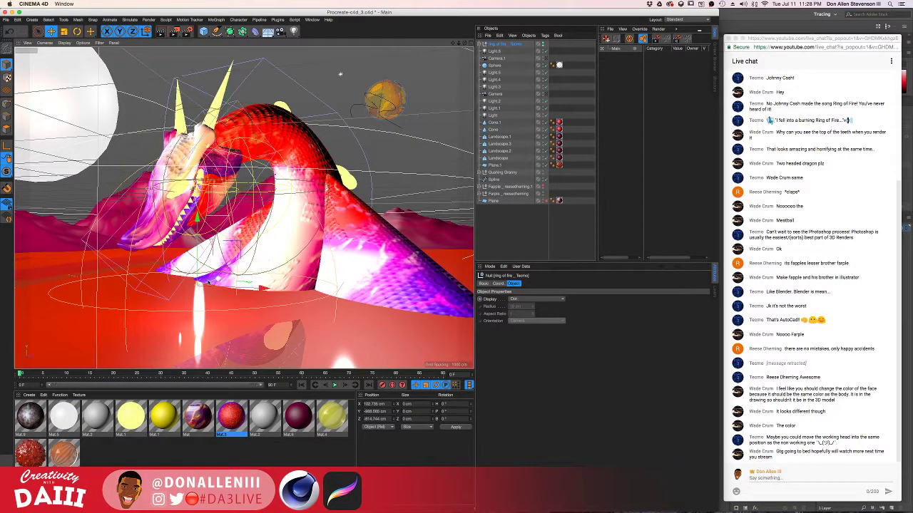
pyautogui.click(165, 278)
pyautogui.moveTo(165, 279); pyautogui.dragTo(154, 279)
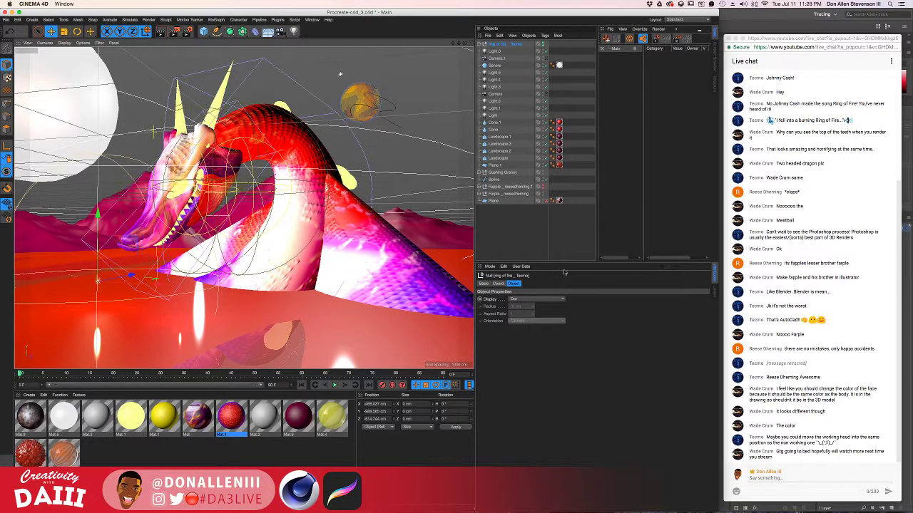
# Step: Set the falloff of Light.7 inside the ring of fire group to Inverse Square (Physically Accurate)
pyautogui.click(480, 45)
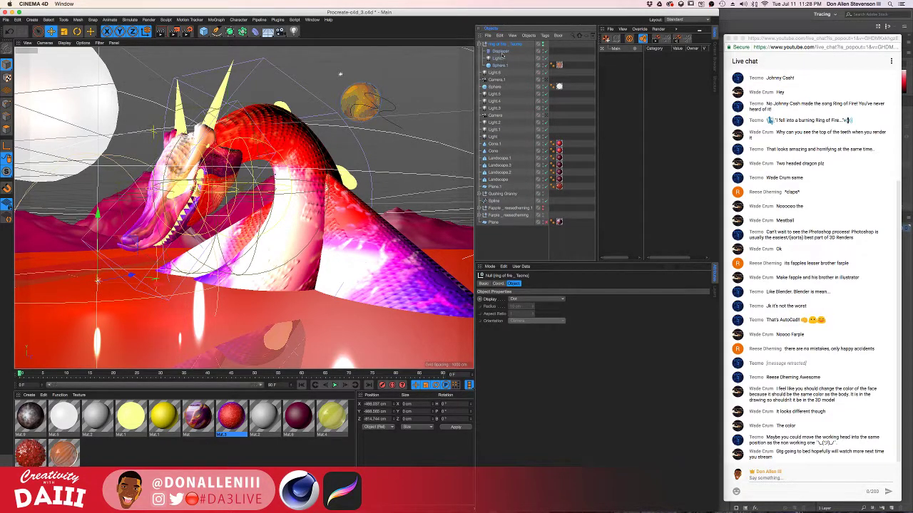
pyautogui.click(502, 60)
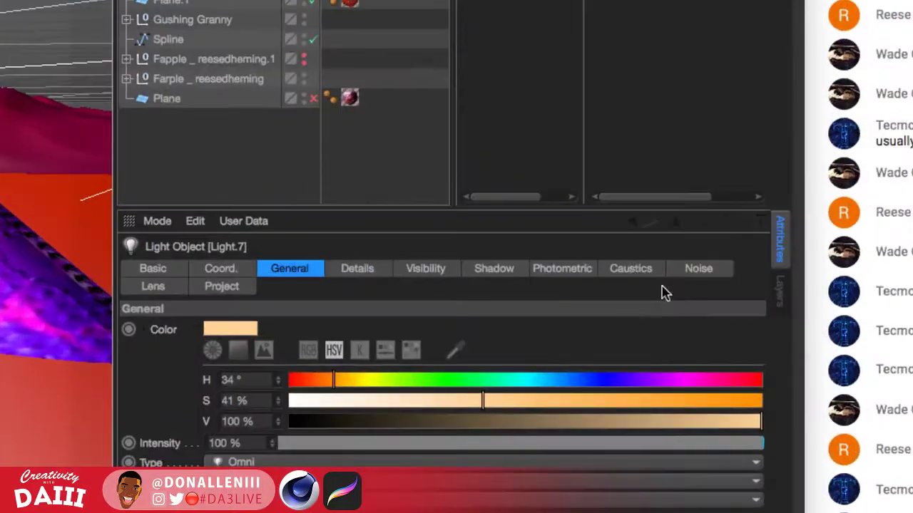
pyautogui.click(659, 283)
pyautogui.click(635, 285)
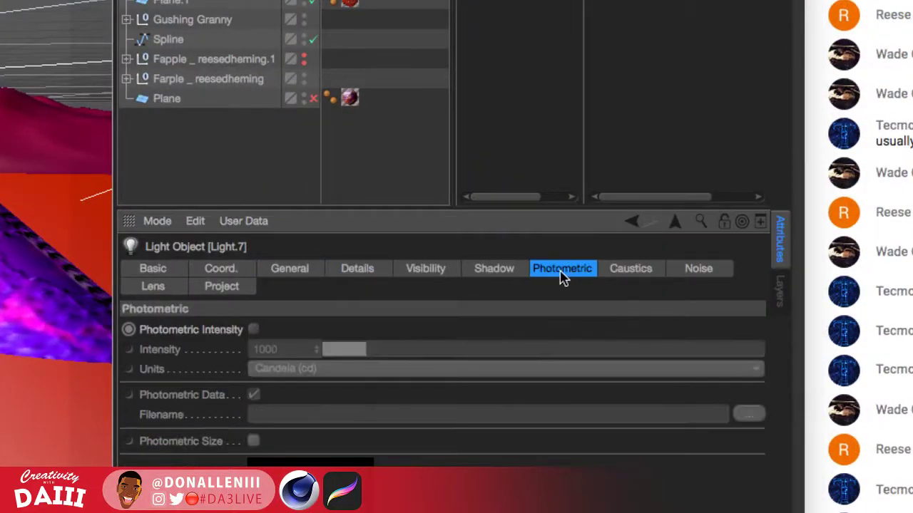
pyautogui.click(492, 275)
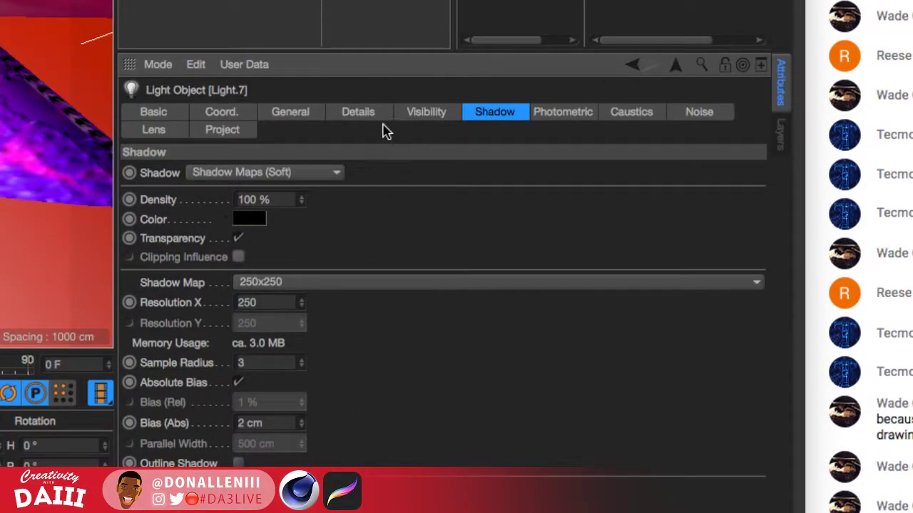
pyautogui.click(385, 117)
pyautogui.click(269, 301)
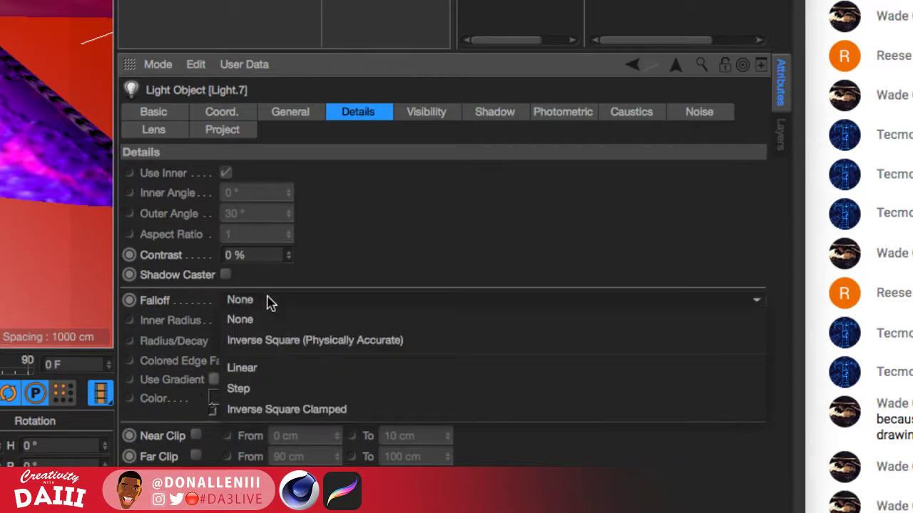
pyautogui.click(263, 340)
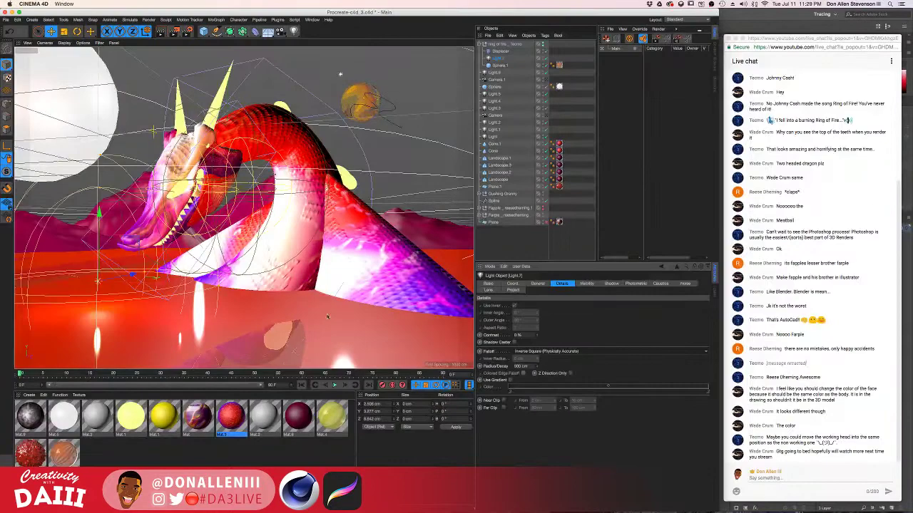
# Step: Move Light.7 close to the water below the dragon's snout and enlarge its falloff radius to about 1000 cm
pyautogui.moveTo(160, 281); pyautogui.dragTo(168, 281)
pyautogui.moveTo(111, 236); pyautogui.dragTo(131, 238)
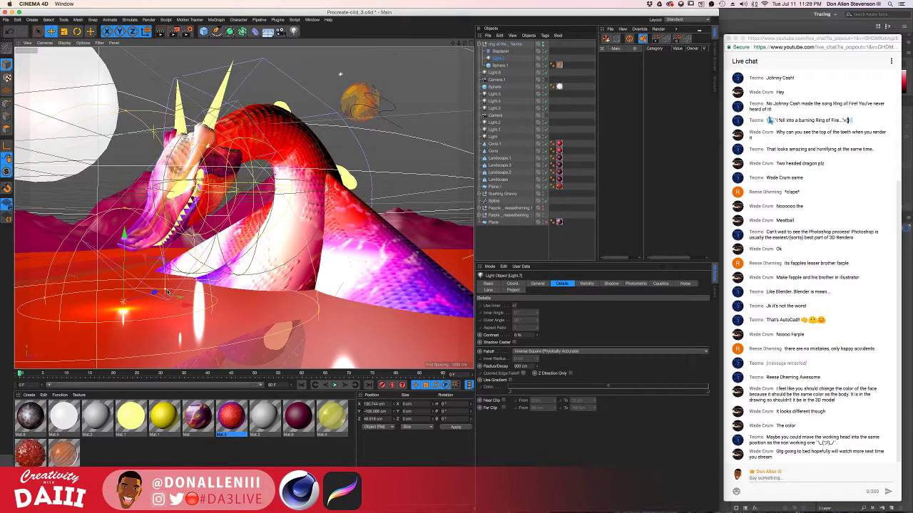
pyautogui.moveTo(168, 292); pyautogui.dragTo(172, 280)
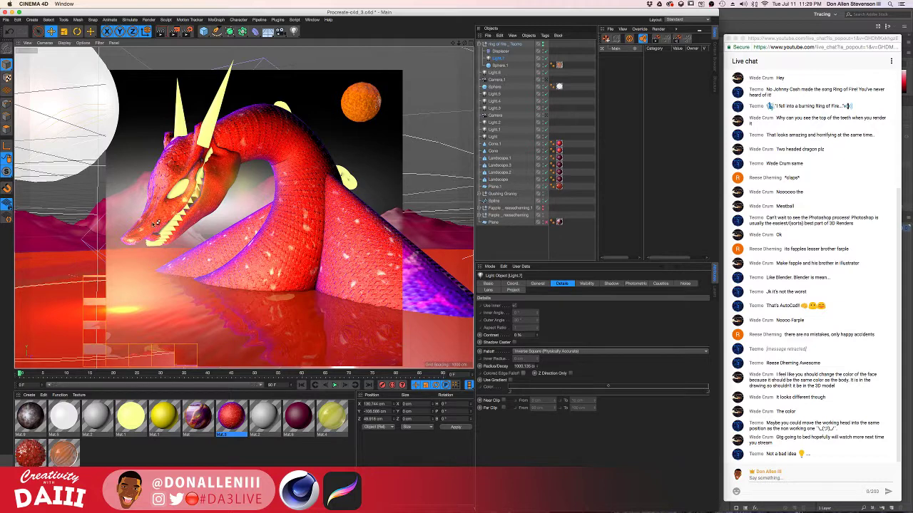
# Step: Tilt the teeth Array in the dragon's mouth slightly, to a pitch of about 1.39°, and preview the render
pyautogui.click(168, 238)
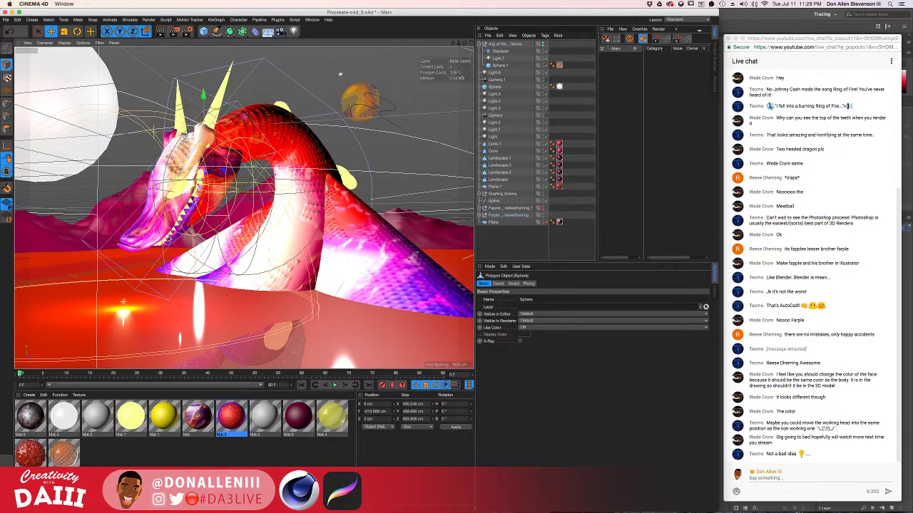
pyautogui.click(170, 239)
pyautogui.moveTo(187, 223); pyautogui.dragTo(207, 199)
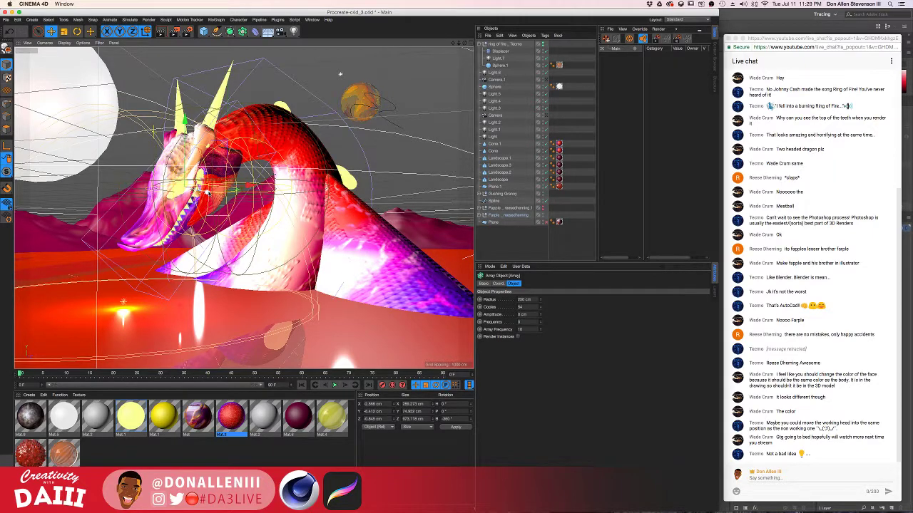
pyautogui.press('r')
pyautogui.moveTo(167, 179); pyautogui.dragTo(168, 180)
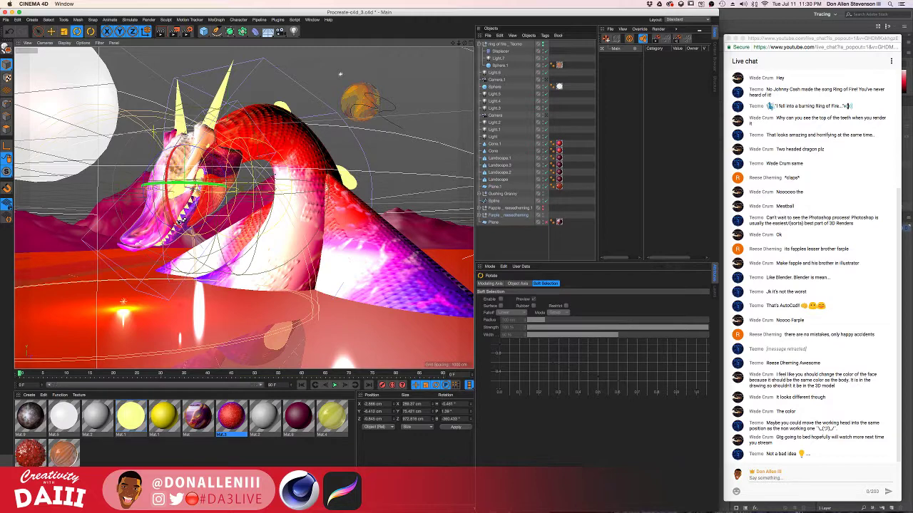
pyautogui.press('super+r')
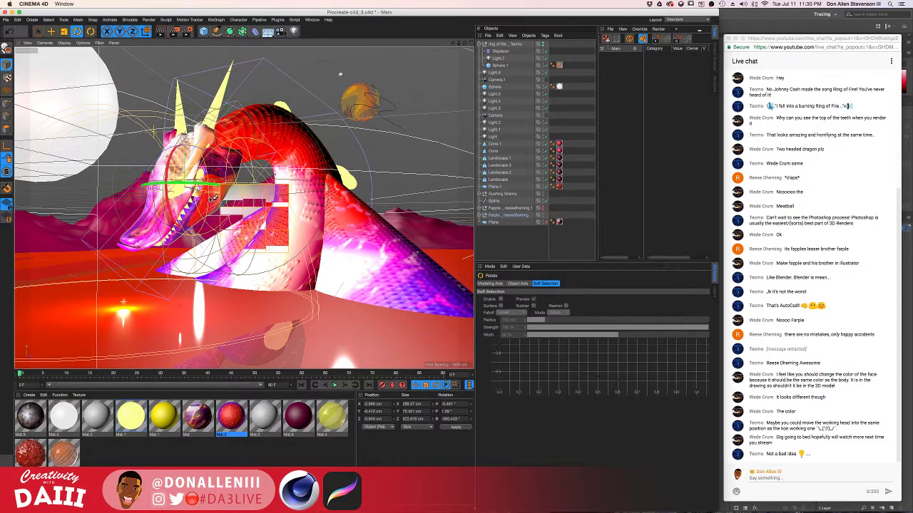
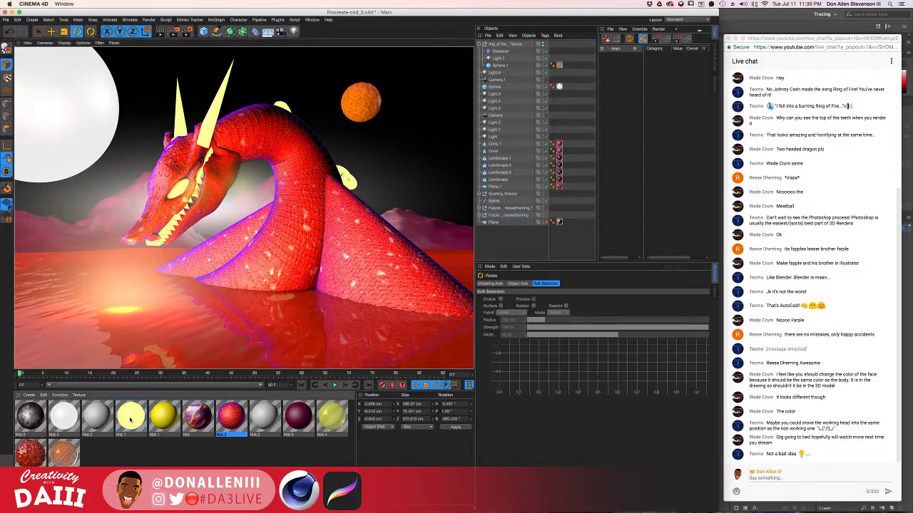
# Step: Try switching Mat.1 on the horns and teeth from Luminance to a shaded yellow Color and preview the render
pyautogui.doubleClick(131, 420)
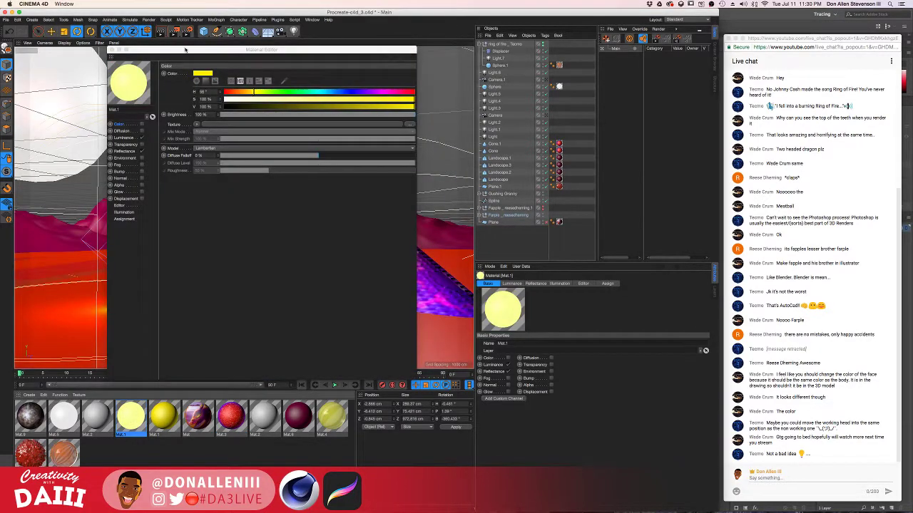
pyautogui.moveTo(186, 51); pyautogui.dragTo(361, 83)
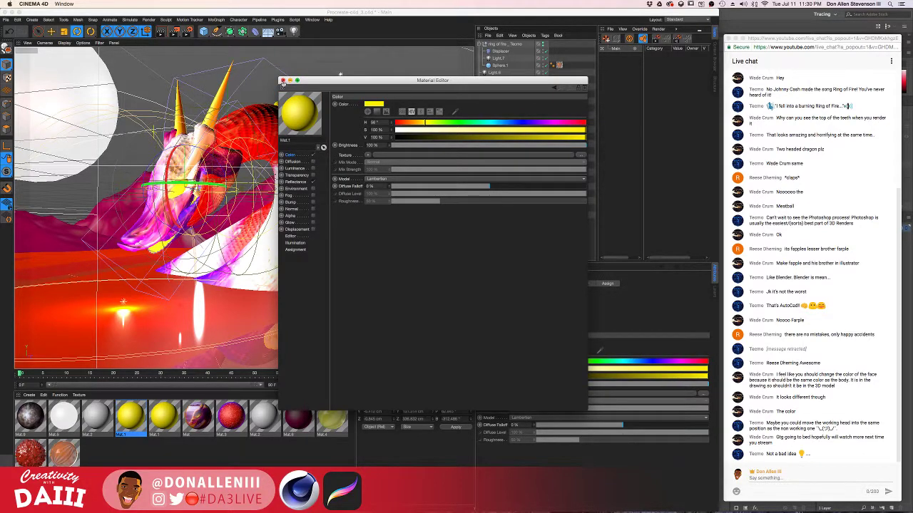
pyautogui.click(282, 81)
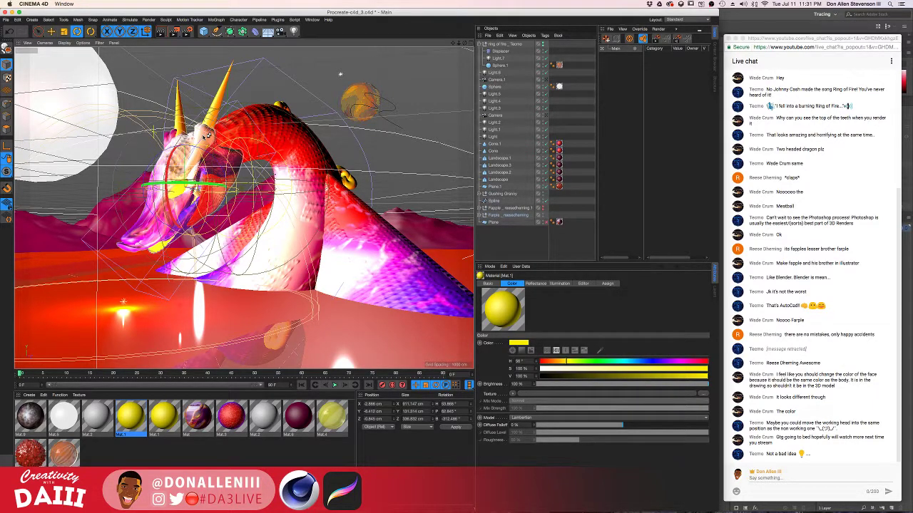
pyautogui.press('super+r')
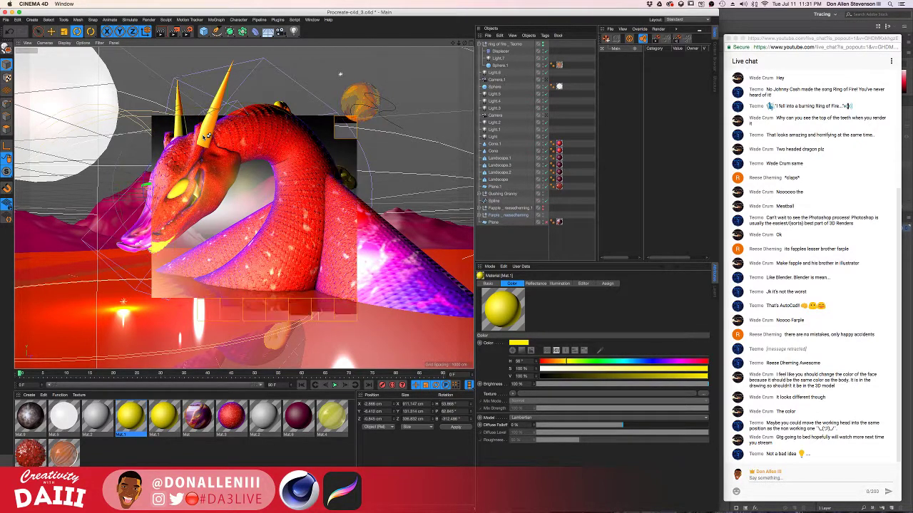
pyautogui.click(181, 228)
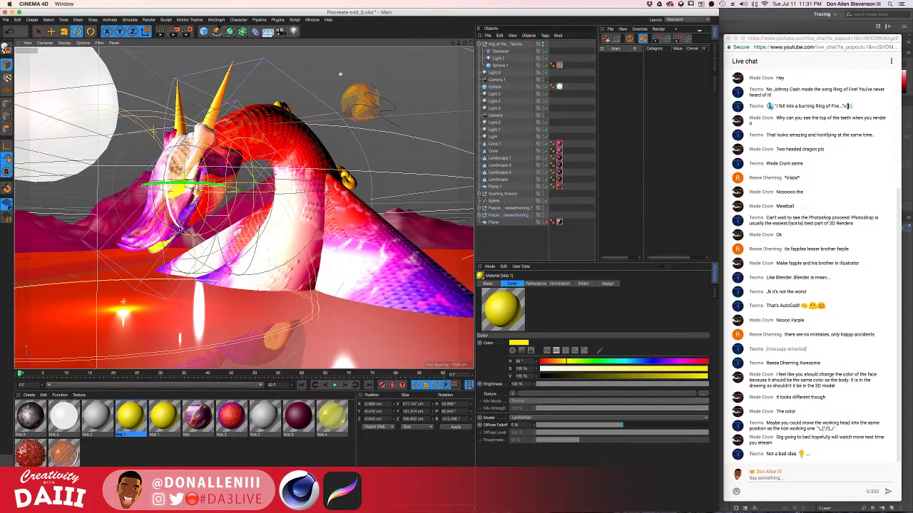
pyautogui.click(182, 227)
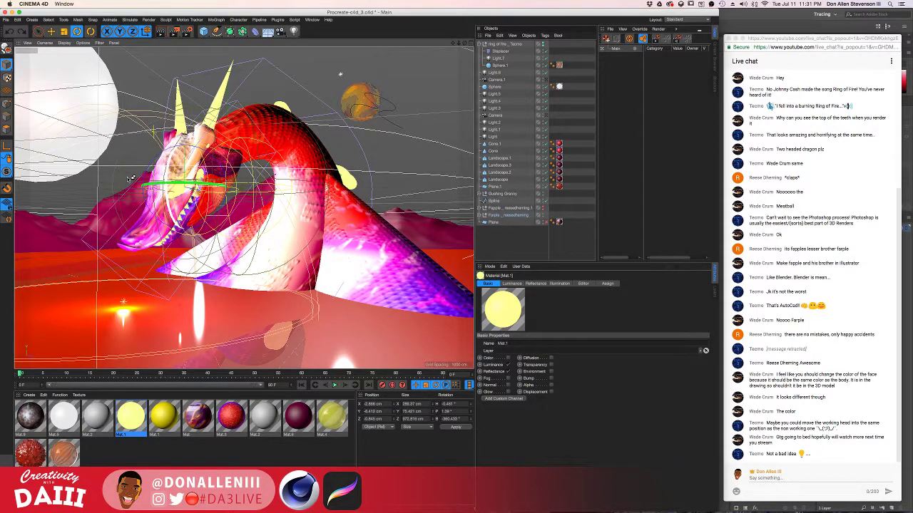
# Step: Preview the render and rotate Light.6 to a heading of about 1.0°, pitch 9.1° and bank -32.9°
pyautogui.hotkey('alt', 'r')
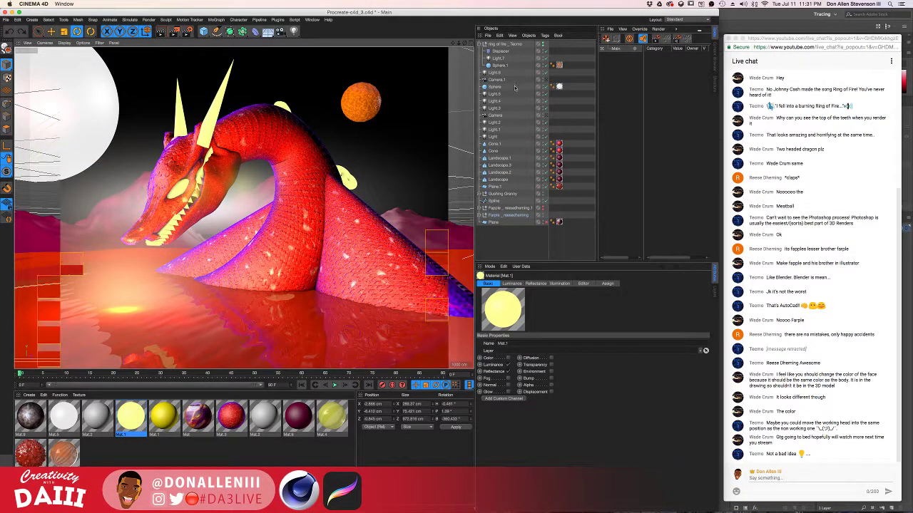
pyautogui.click(499, 137)
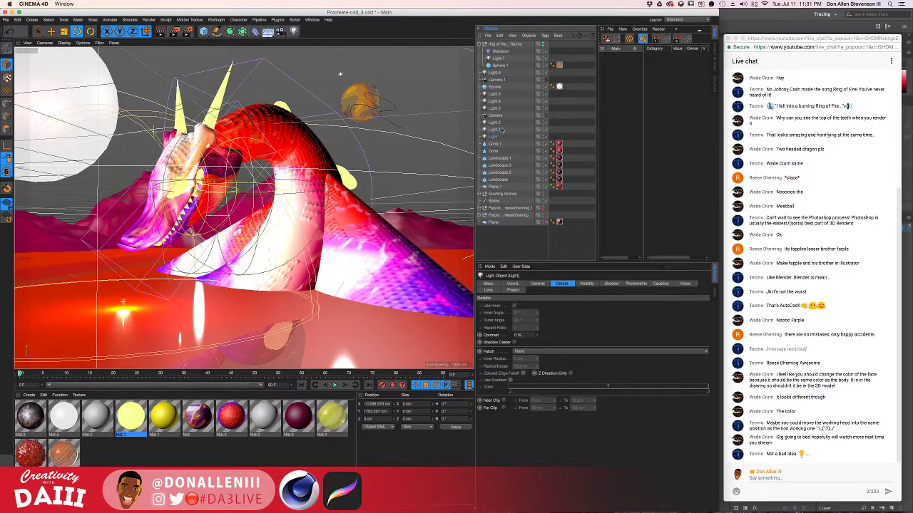
pyautogui.click(500, 129)
pyautogui.click(448, 180)
pyautogui.click(430, 180)
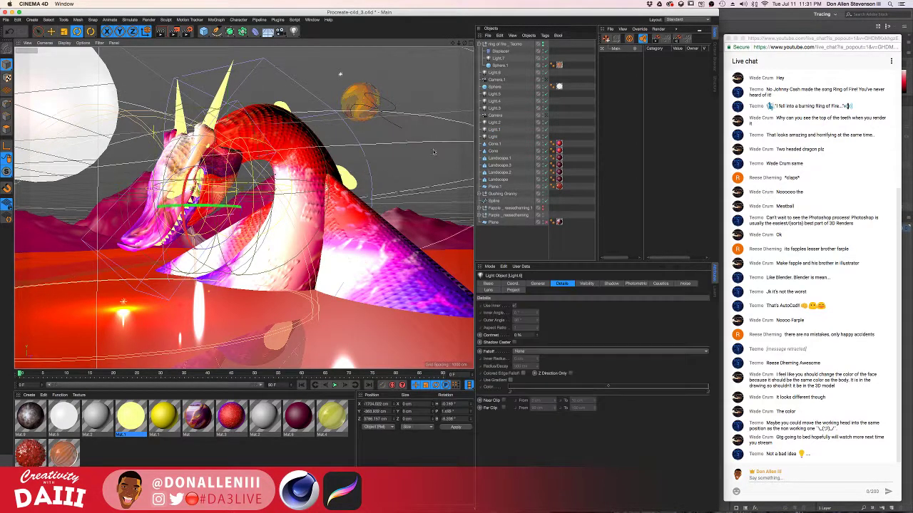
pyautogui.click(373, 180)
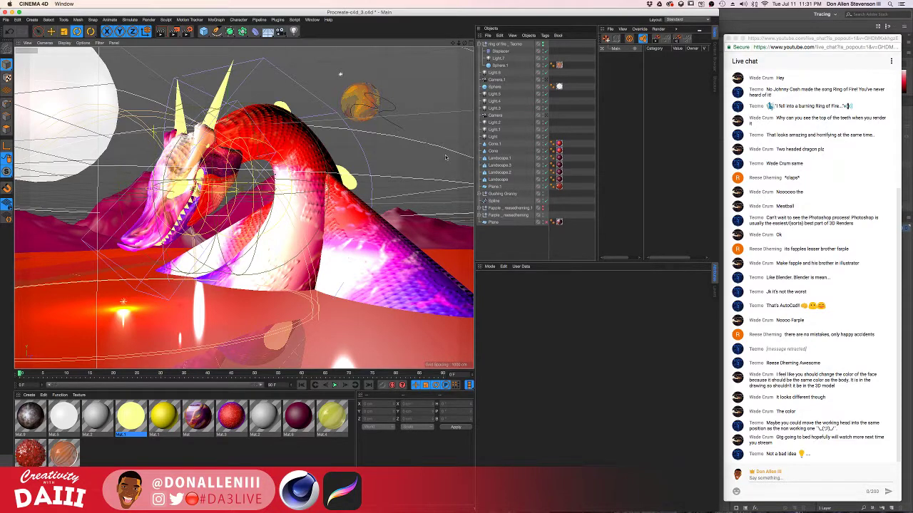
pyautogui.click(408, 140)
pyautogui.click(389, 140)
# Step: Move Light.6 to the far side of the dragon's back, about X 2015, Y -41, Z 4910 cm, and preview the render
pyautogui.press('e')
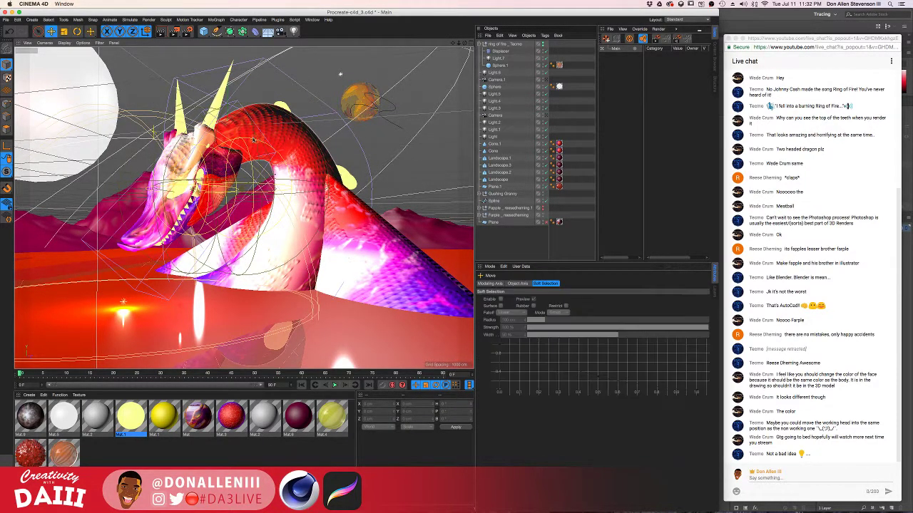
pyautogui.click(402, 79)
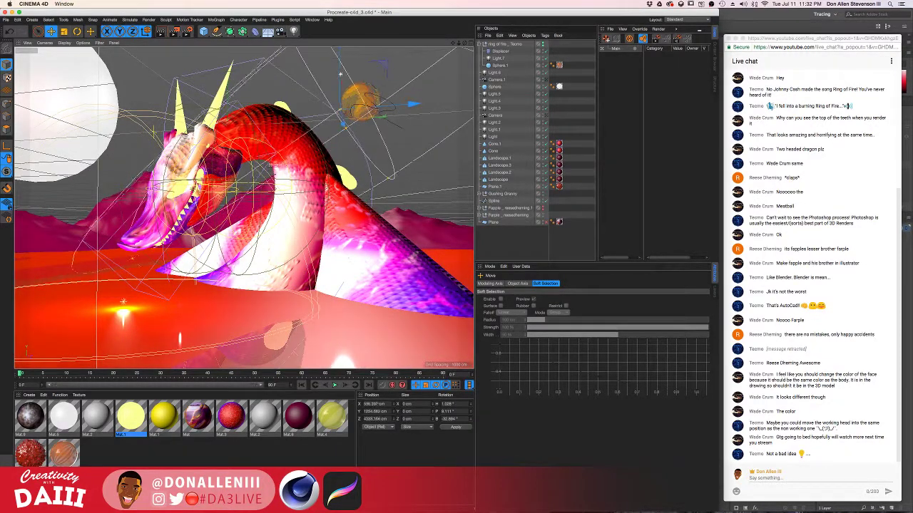
pyautogui.click(461, 102)
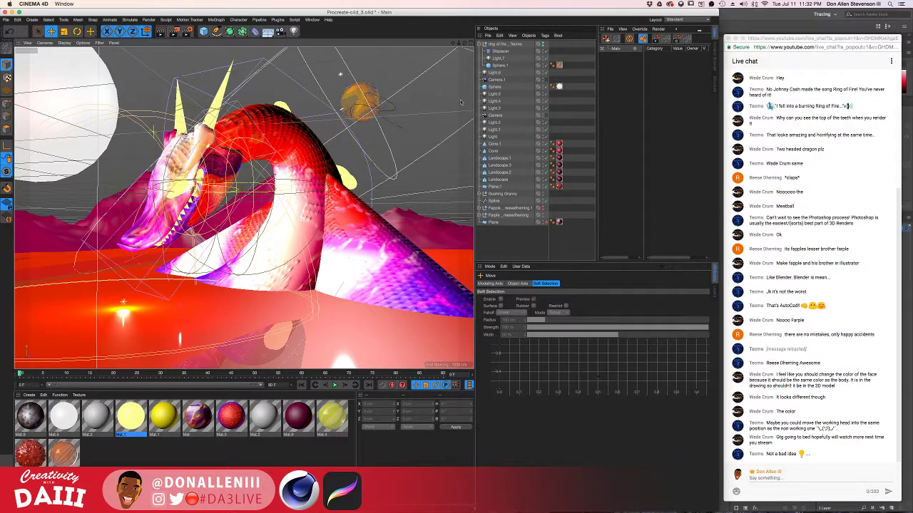
pyautogui.click(398, 126)
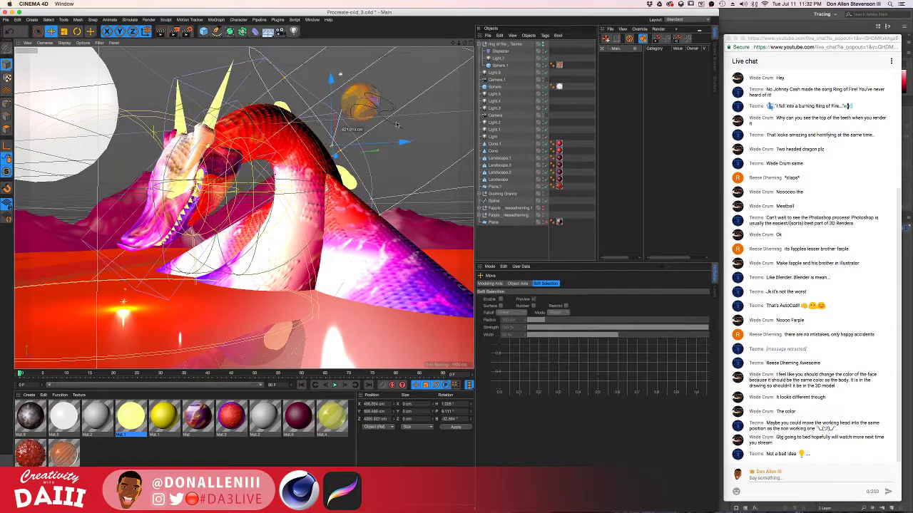
pyautogui.click(400, 114)
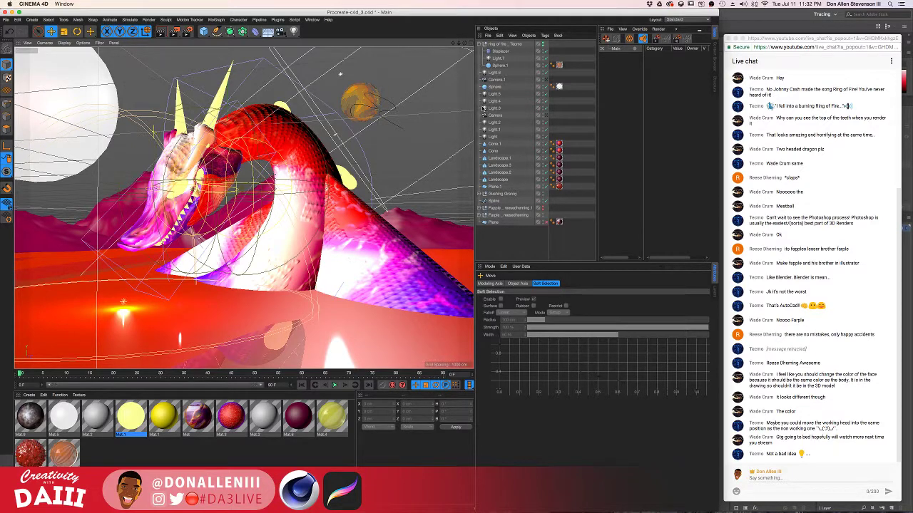
pyautogui.click(395, 125)
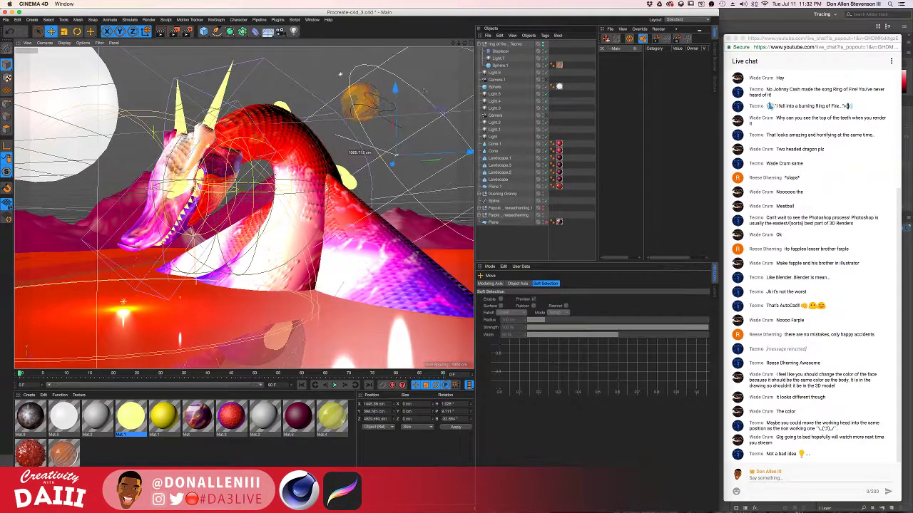
pyautogui.click(408, 154)
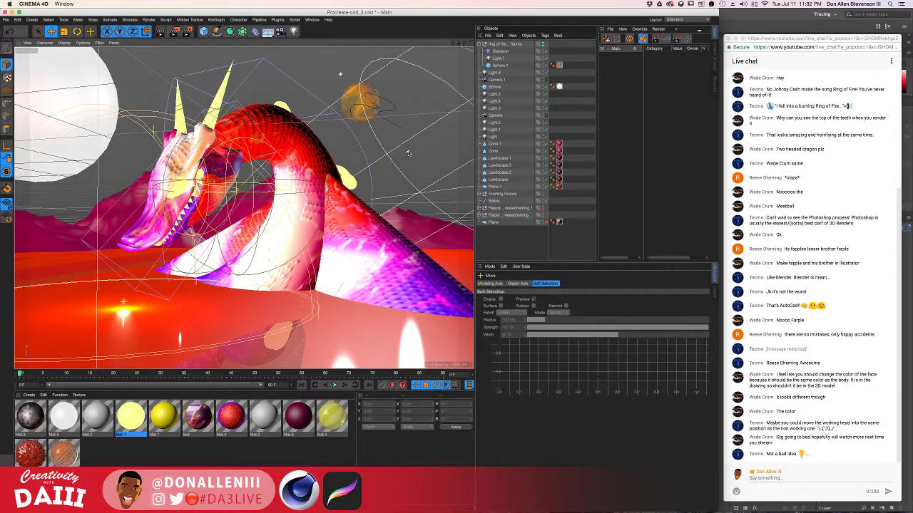
pyautogui.click(291, 103)
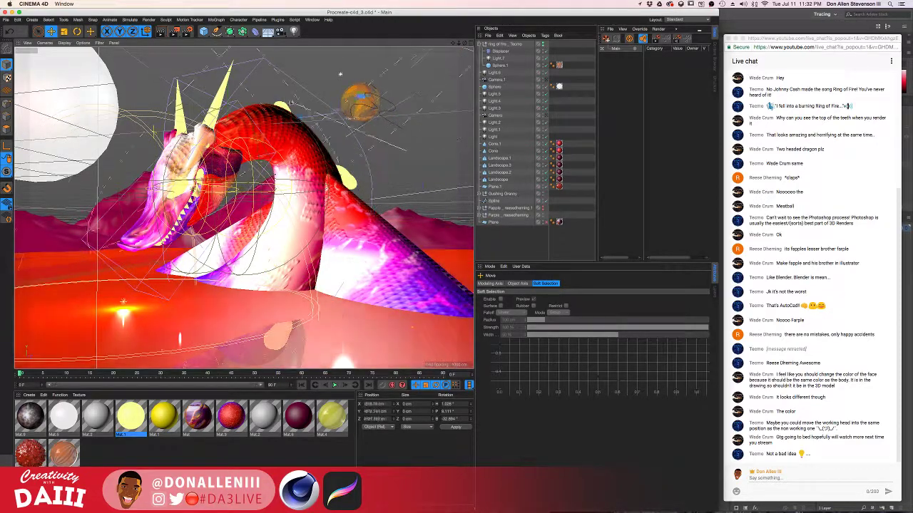
pyautogui.moveTo(351, 114); pyautogui.dragTo(430, 179)
pyautogui.click(393, 167)
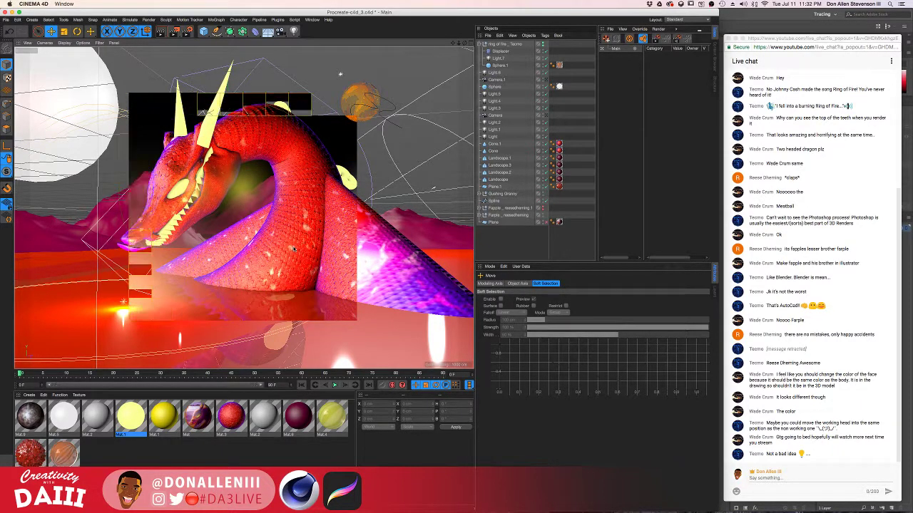
# Step: Move Light.4 from behind the dragon's neck onto its face beside the jaw, and reselect Light.6
pyautogui.click(248, 189)
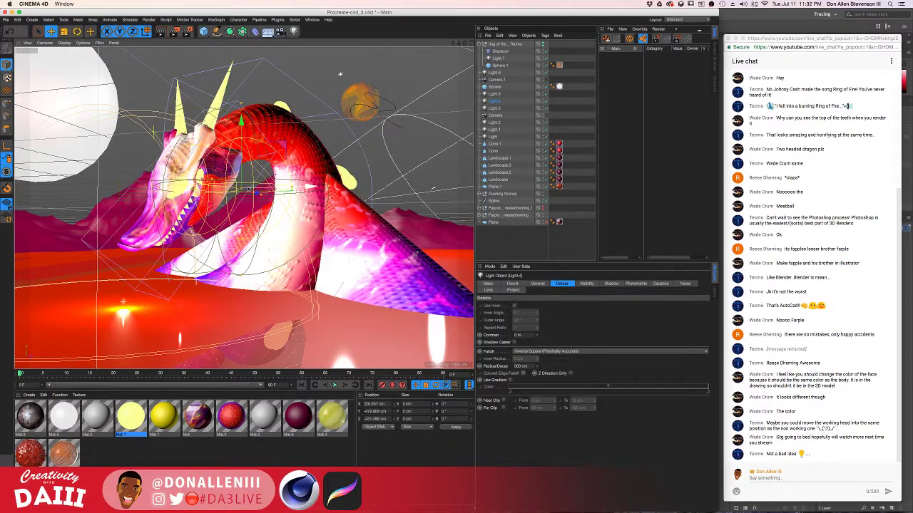
pyautogui.moveTo(249, 189); pyautogui.dragTo(218, 191)
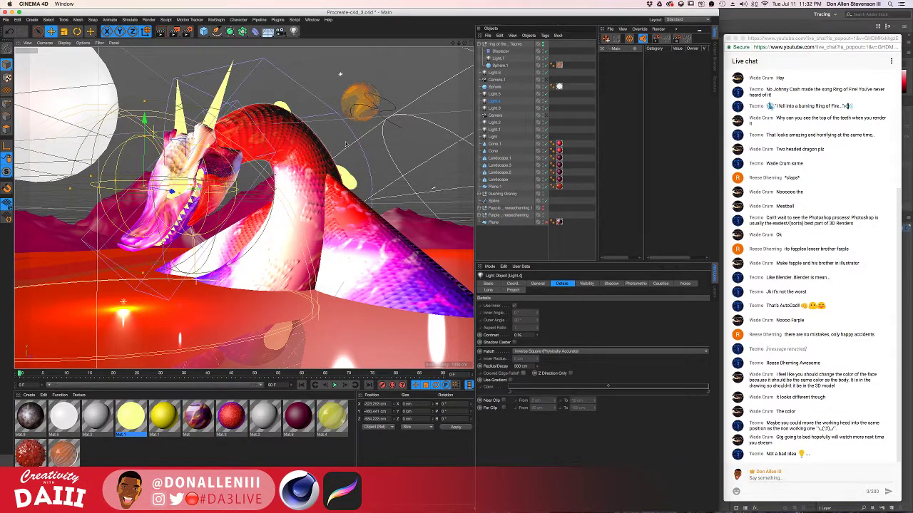
pyautogui.click(225, 310)
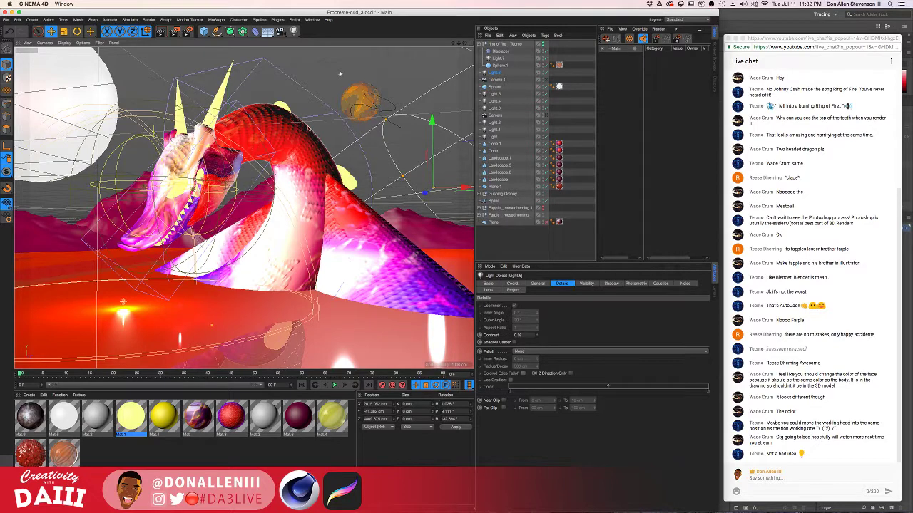
# Step: Open the output options of the render settings and set the image width to 1500 pixels
pyautogui.click(188, 31)
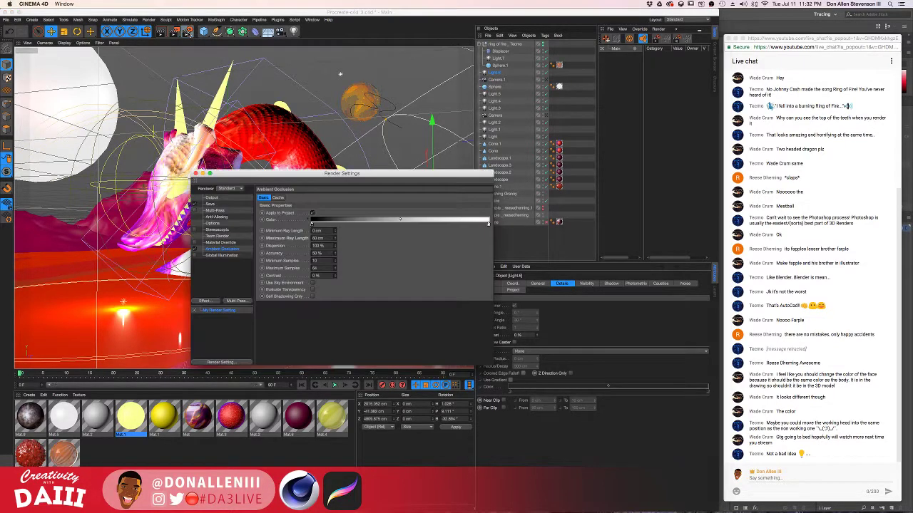
pyautogui.click(212, 198)
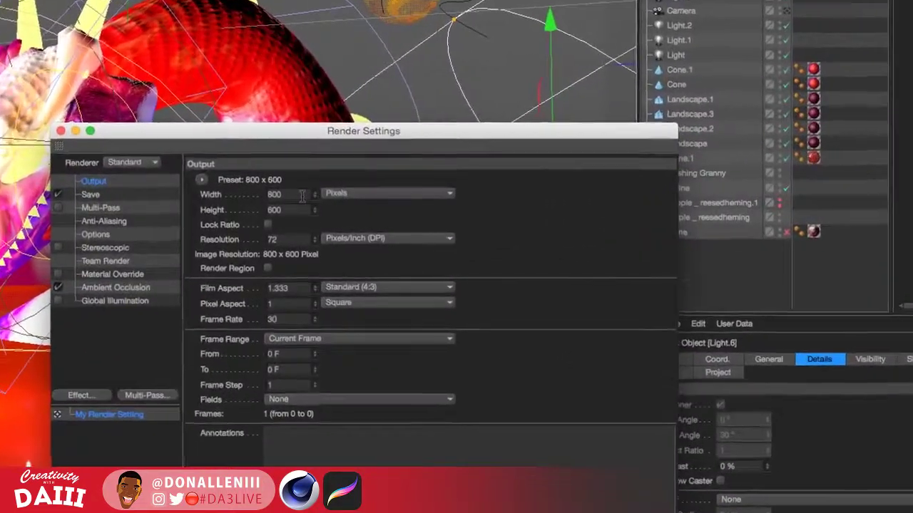
pyautogui.doubleClick(311, 205)
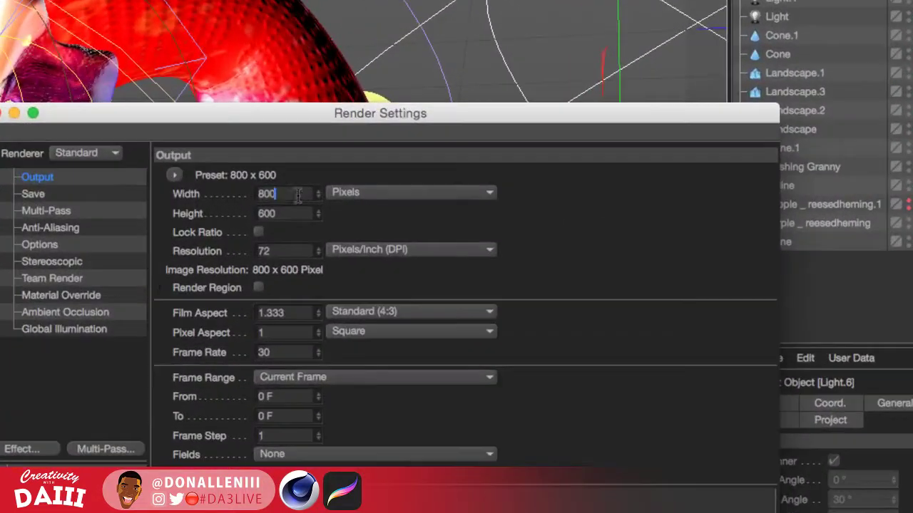
pyautogui.moveTo(279, 194); pyautogui.dragTo(253, 194)
pyautogui.write('1500')
pyautogui.press('Return')
pyautogui.press('Tab')
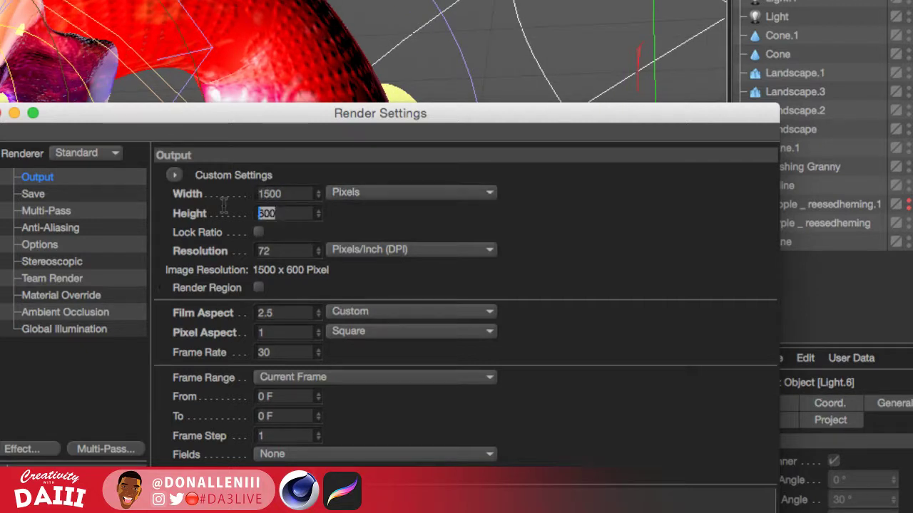
# Step: Set the output height to 1500 pixels and the frame range to Current Frame
pyautogui.write('15')
pyautogui.press('Return')
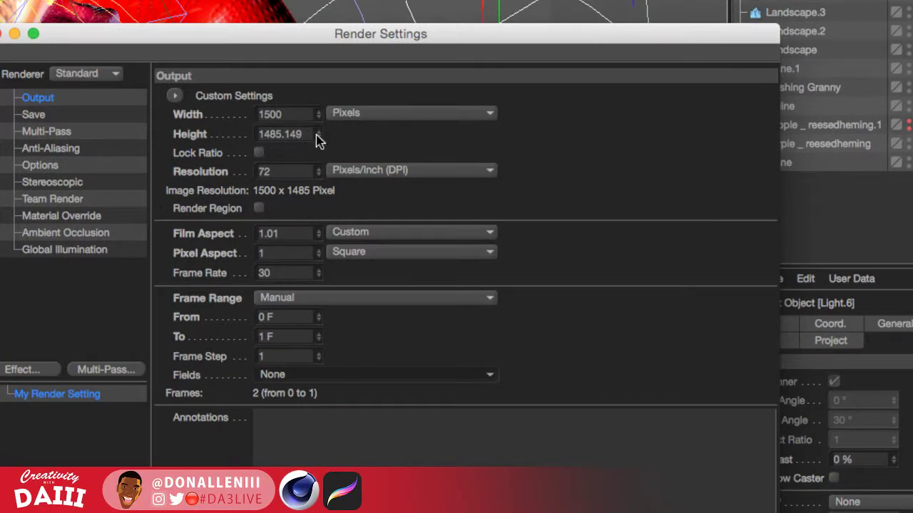
pyautogui.moveTo(314, 136); pyautogui.dragTo(127, 131)
pyautogui.write('1500')
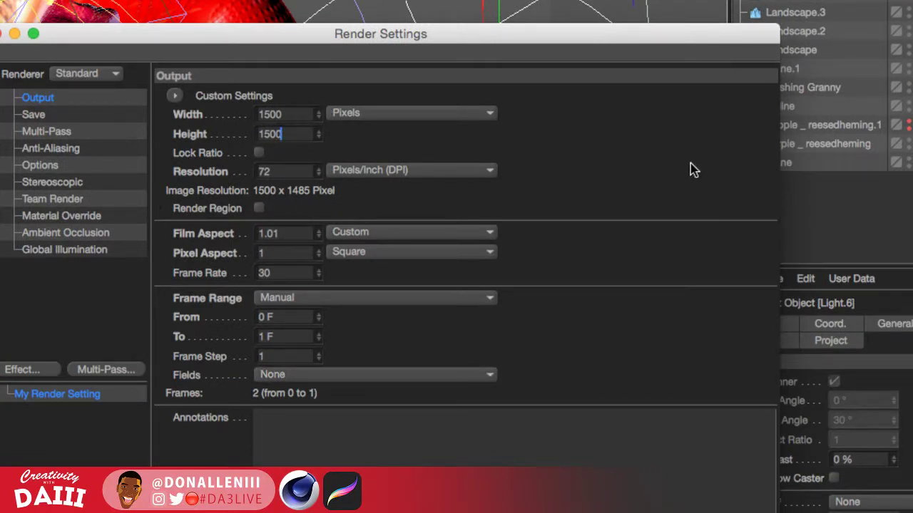
pyautogui.press('Return')
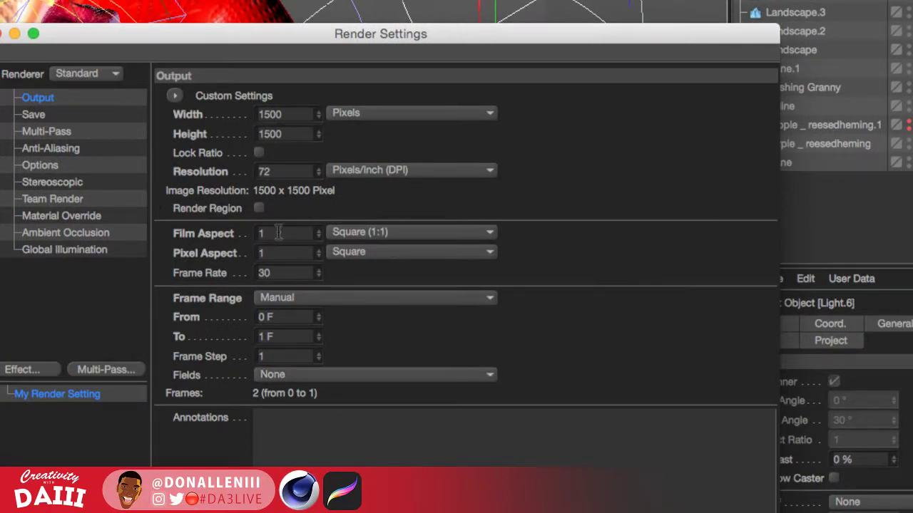
pyautogui.click(312, 299)
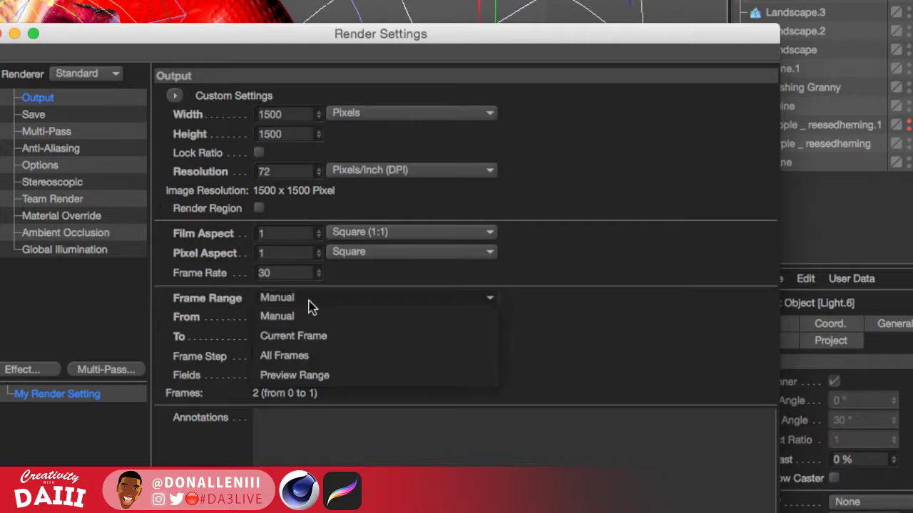
pyautogui.click(294, 336)
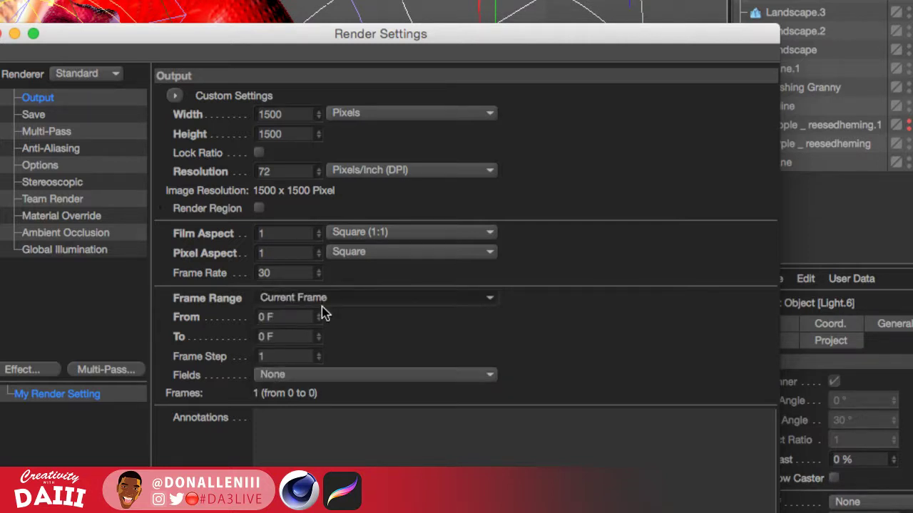
# Step: Set the save format of the rendered image to PNG
pyautogui.click(36, 117)
pyautogui.click(360, 150)
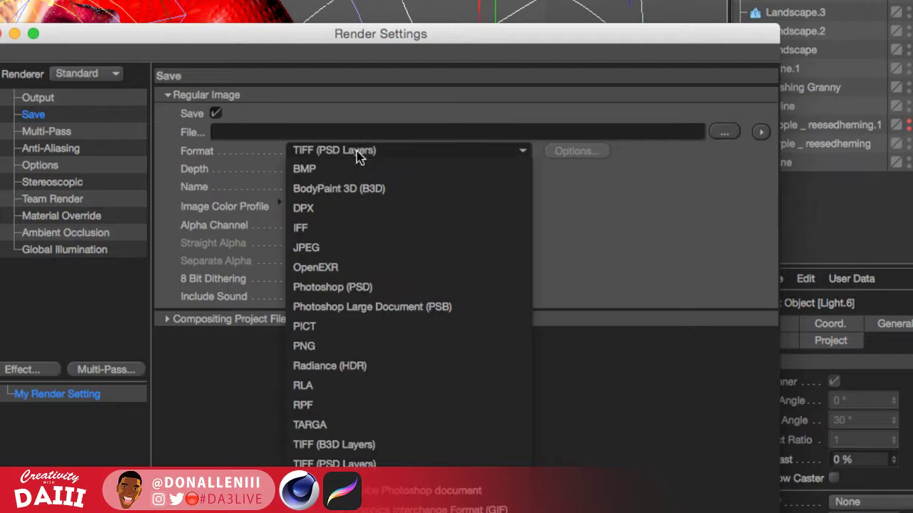
pyautogui.click(312, 346)
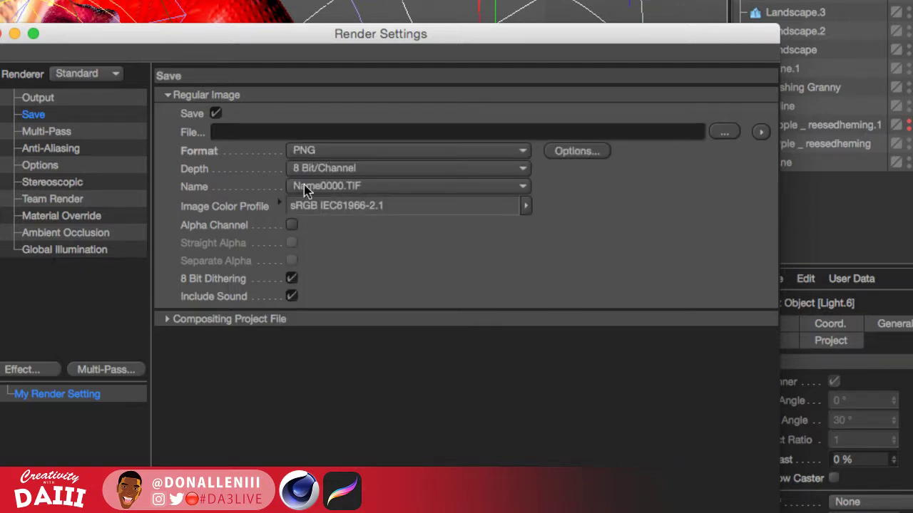
# Step: Set the render's save file to dragon_draogn in the Pictures folder
pyautogui.click(474, 130)
pyautogui.click(724, 131)
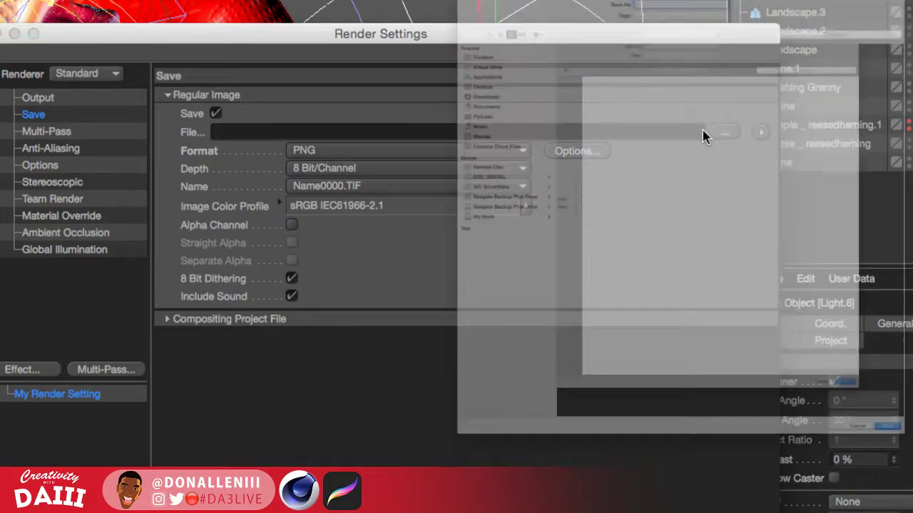
pyautogui.scroll(-10, 430, 106)
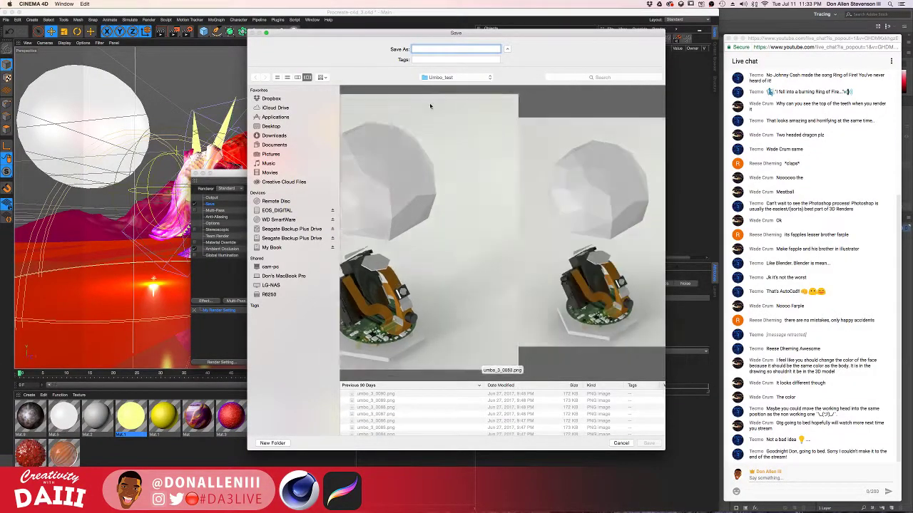
pyautogui.click(276, 144)
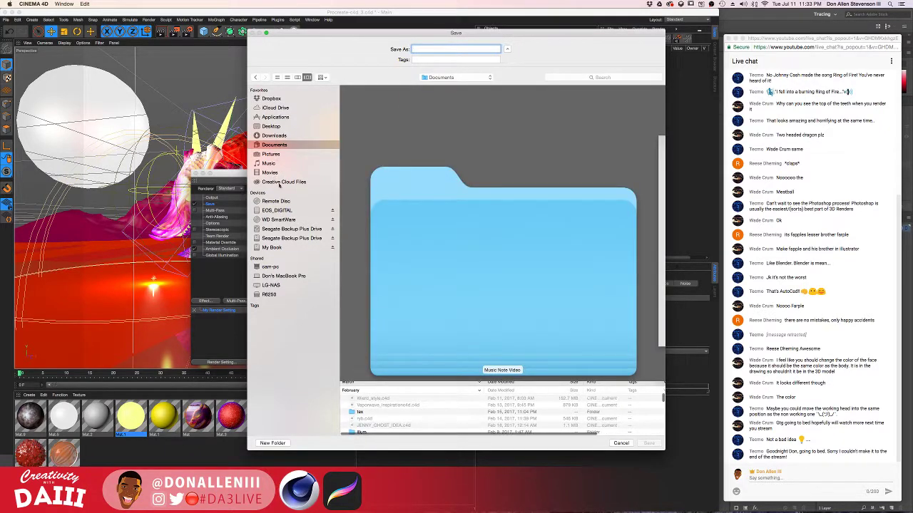
pyautogui.write('dra')
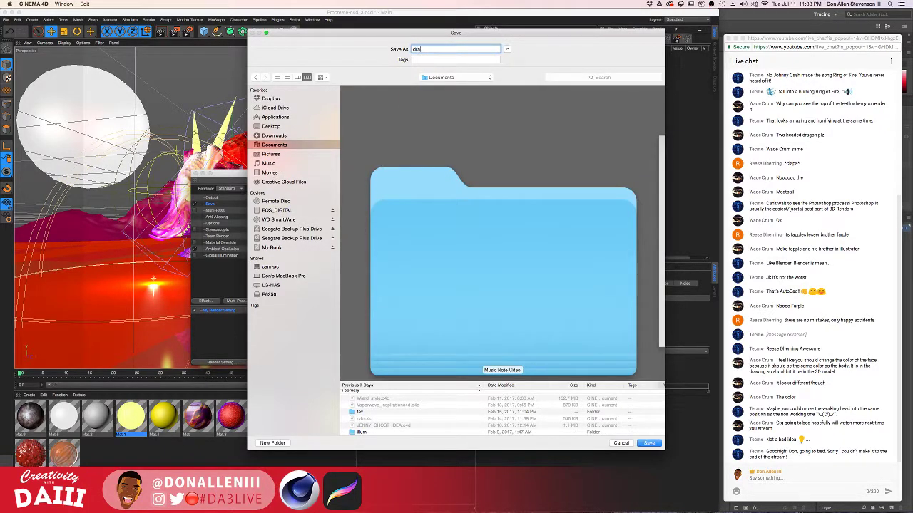
pyautogui.write('gon_dragon')
pyautogui.click(273, 240)
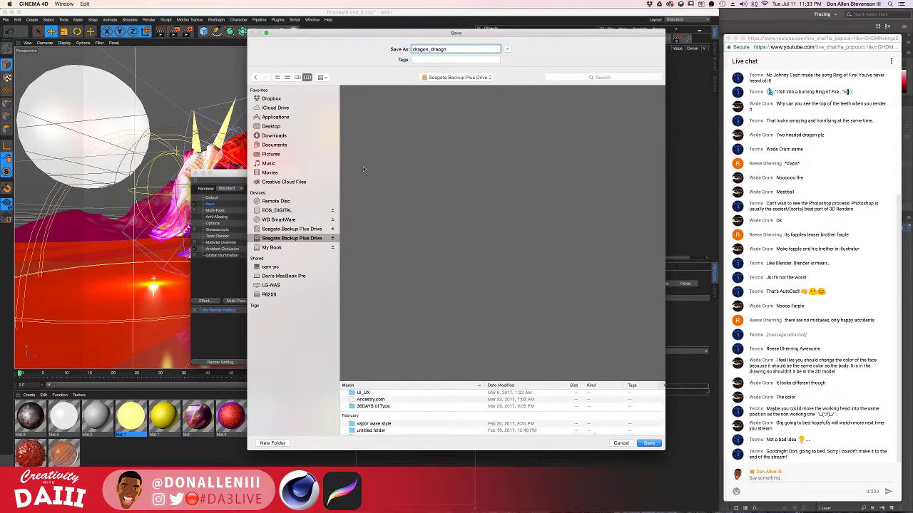
pyautogui.click(270, 154)
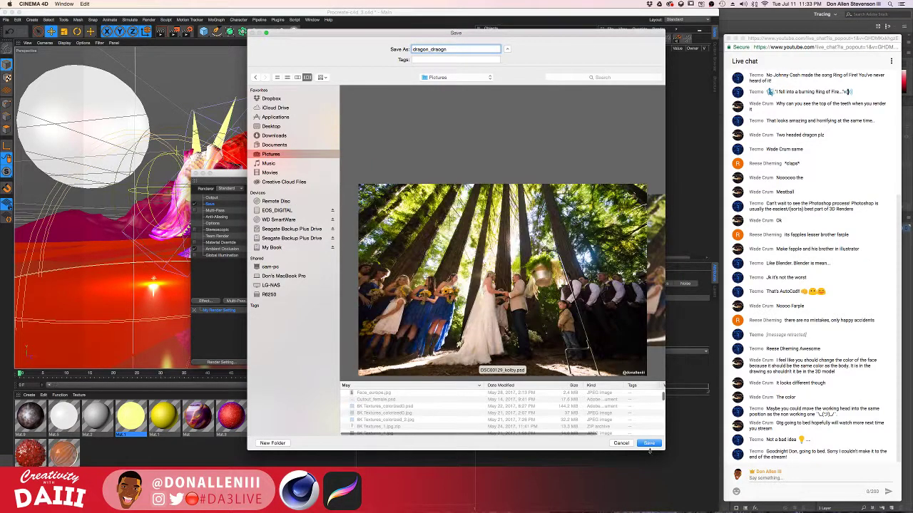
pyautogui.click(649, 443)
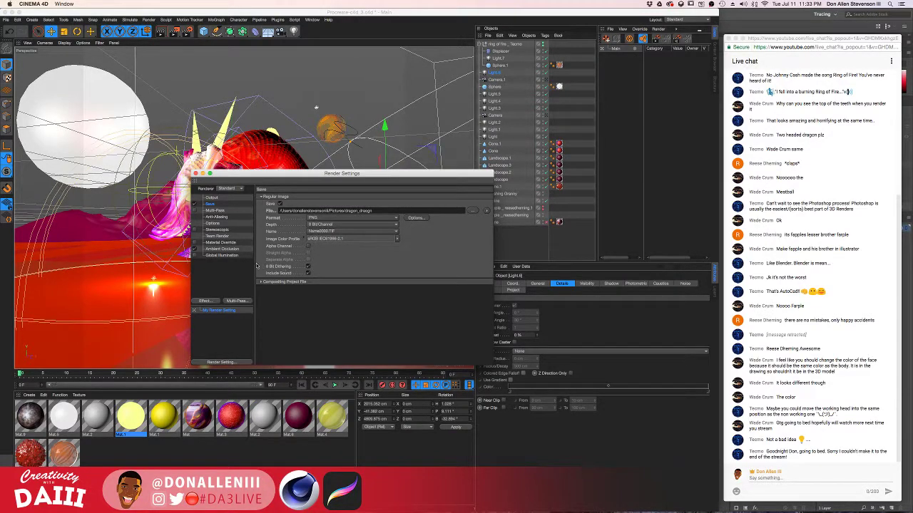
# Step: Review the multi-pass and anti-aliasing options, return to the output options, and close the render settings
pyautogui.click(214, 211)
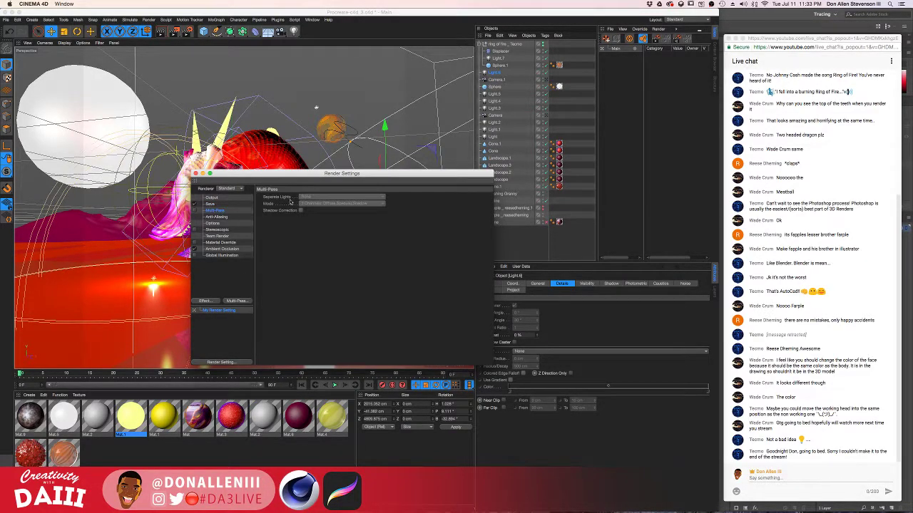
pyautogui.click(217, 217)
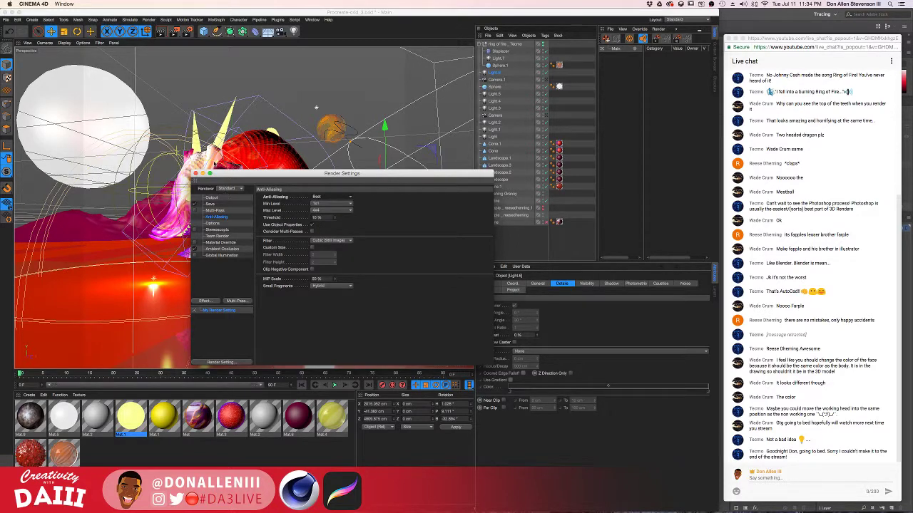
pyautogui.moveTo(220, 176); pyautogui.dragTo(224, 146)
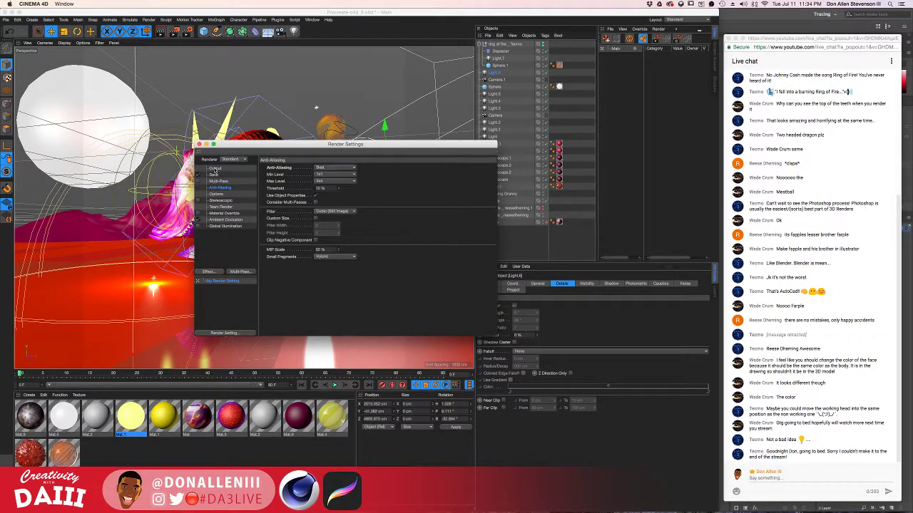
pyautogui.click(214, 169)
pyautogui.click(200, 145)
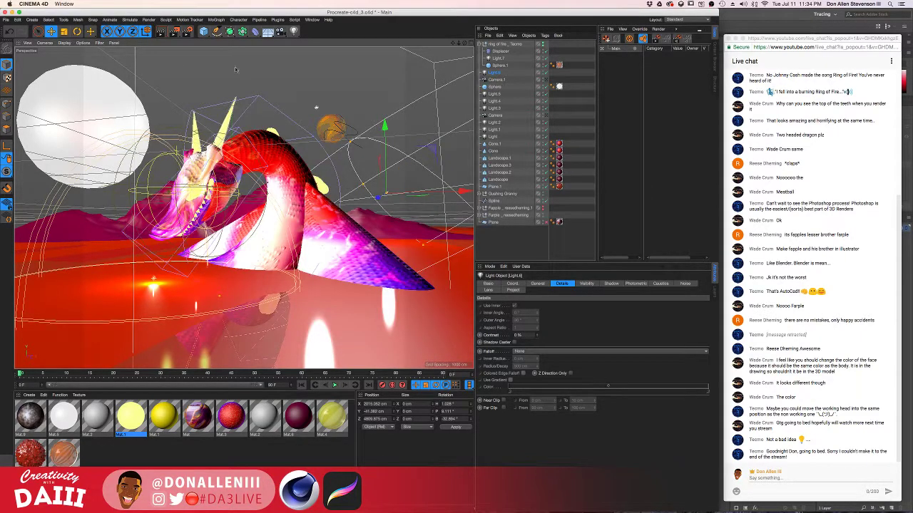
# Step: Start rendering the dragon scene to the Picture Viewer and reposition its window over the workspace
pyautogui.click(178, 32)
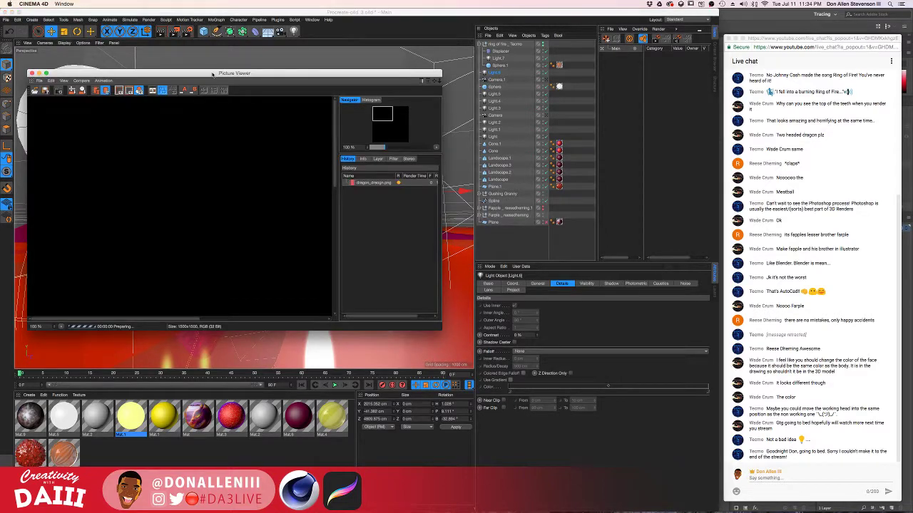
pyautogui.moveTo(212, 74); pyautogui.dragTo(597, 74)
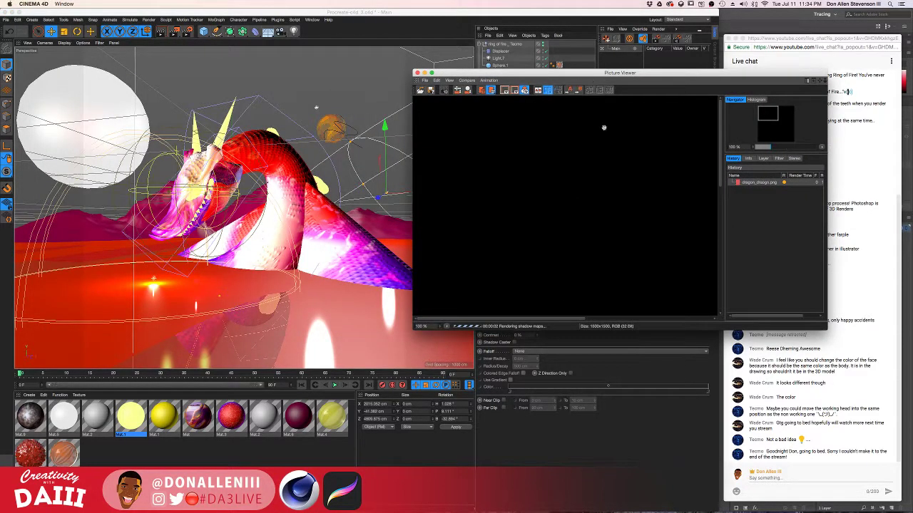
pyautogui.moveTo(640, 76); pyautogui.dragTo(498, 52)
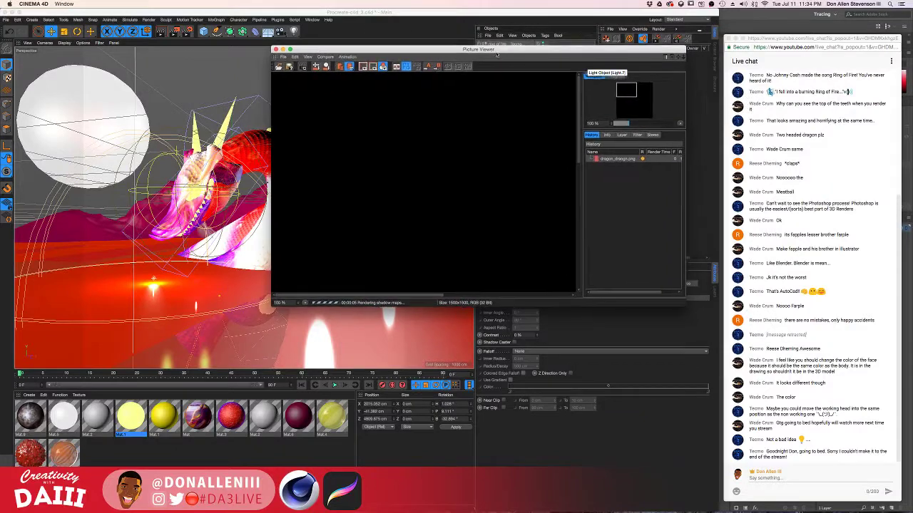
# Step: Enable the alpha channel in the save options of the render settings and bring the Picture Viewer back to the front
pyautogui.click(188, 32)
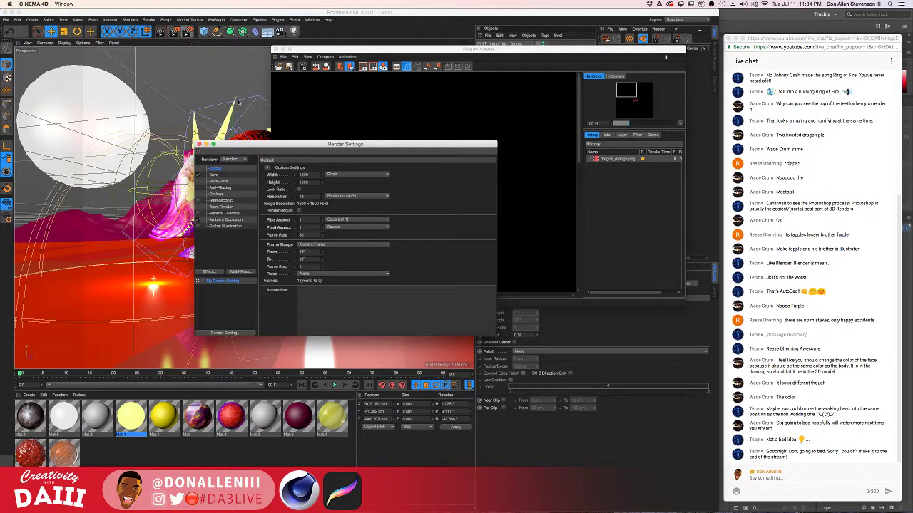
pyautogui.click(214, 174)
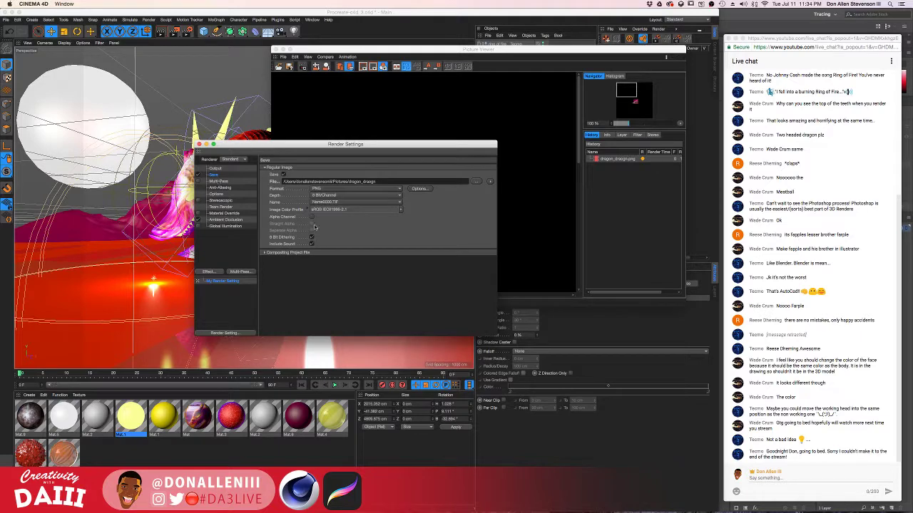
pyautogui.click(307, 131)
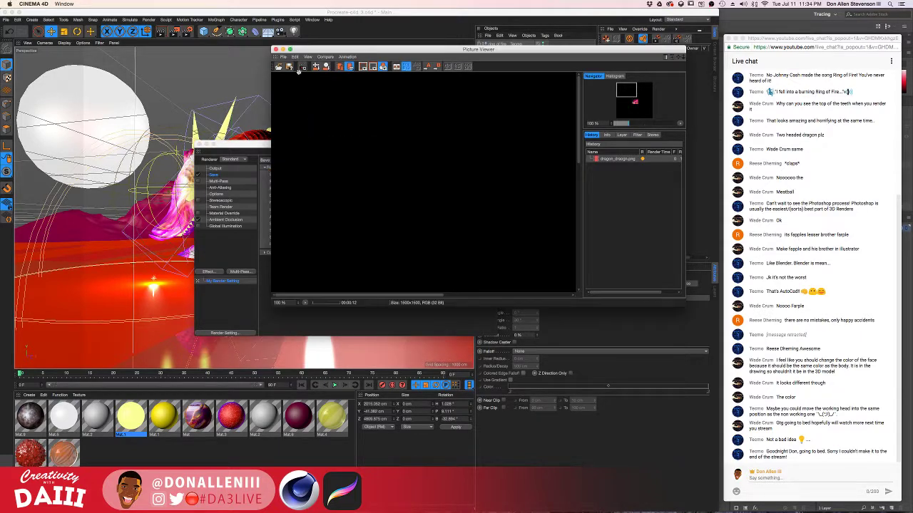
pyautogui.scroll(-3, 440, 189)
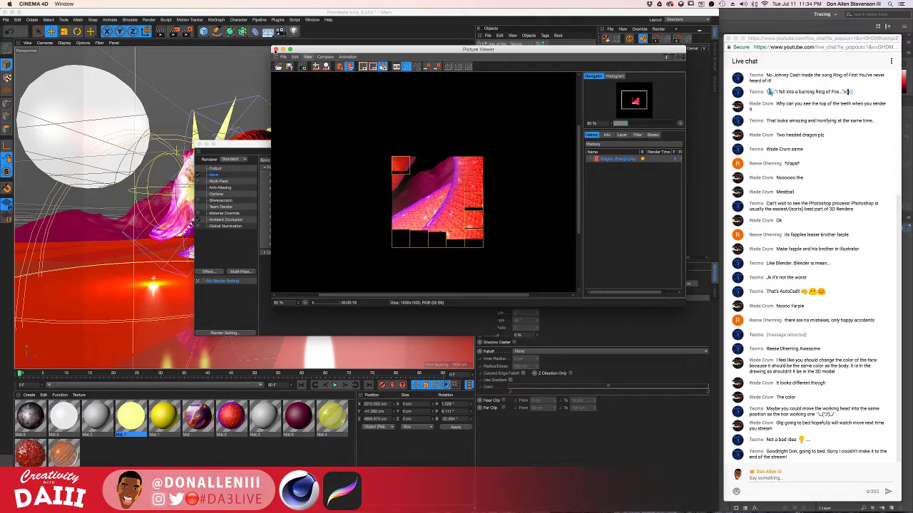
# Step: Abort the running render, close the Picture Viewer, and close the render settings after rechecking the save options
pyautogui.click(276, 49)
pyautogui.click(509, 164)
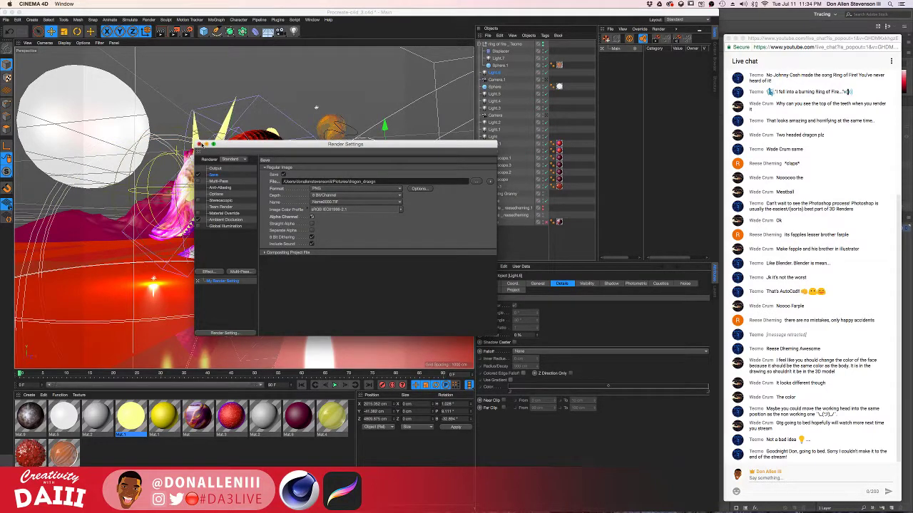
pyautogui.click(201, 144)
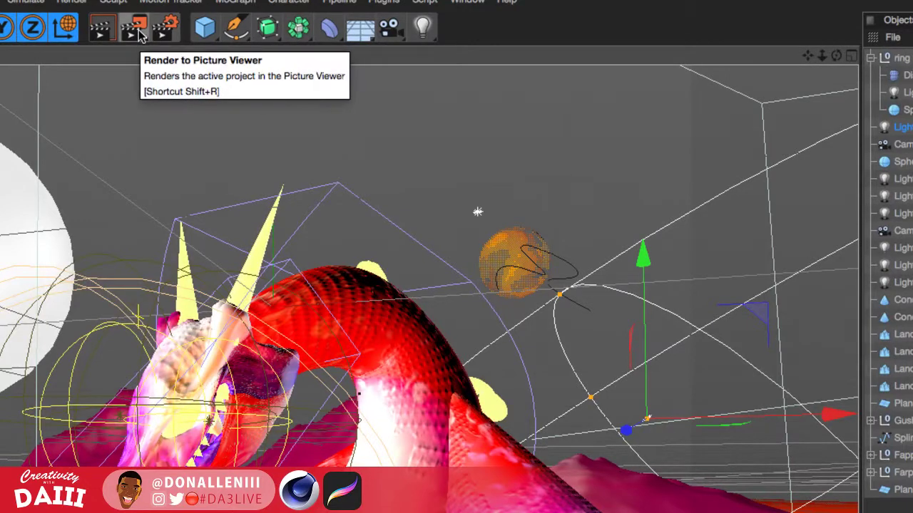
pyautogui.click(164, 28)
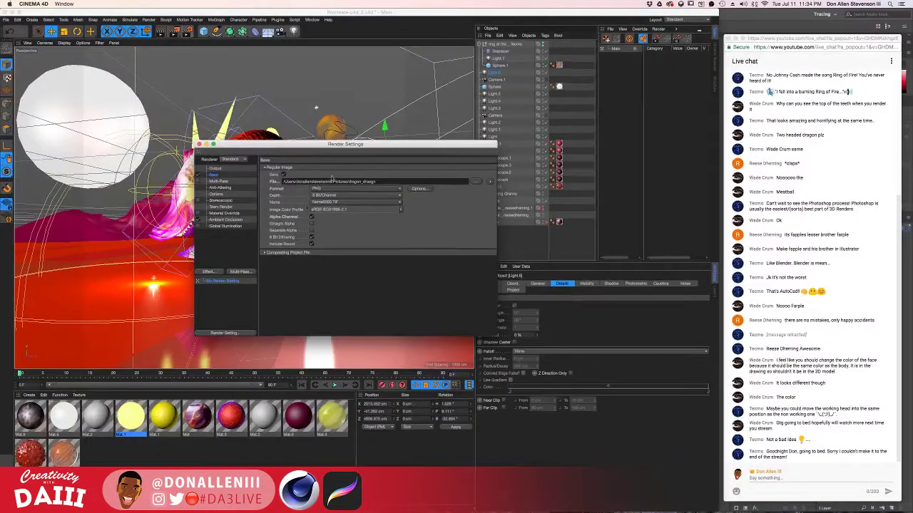
pyautogui.click(199, 144)
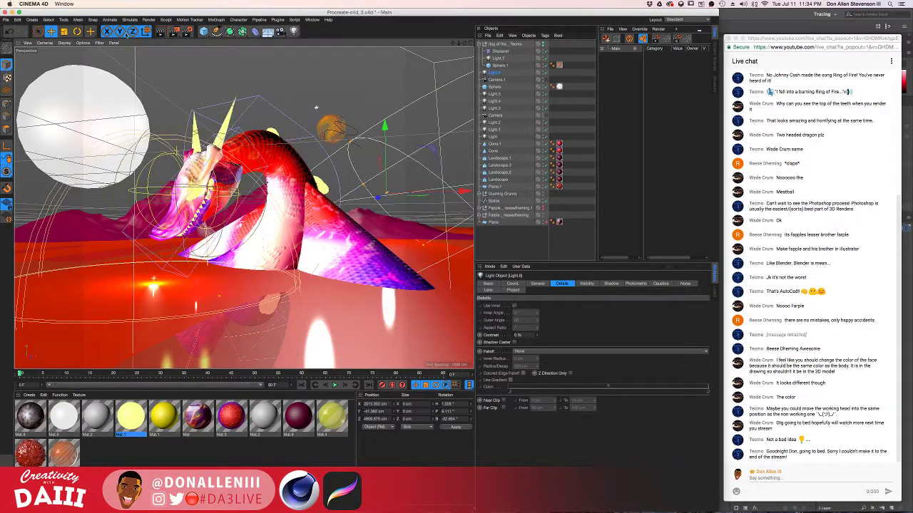
# Step: Render the dragon scene to the Picture Viewer again and enlarge its window to follow the progress
pyautogui.click(160, 32)
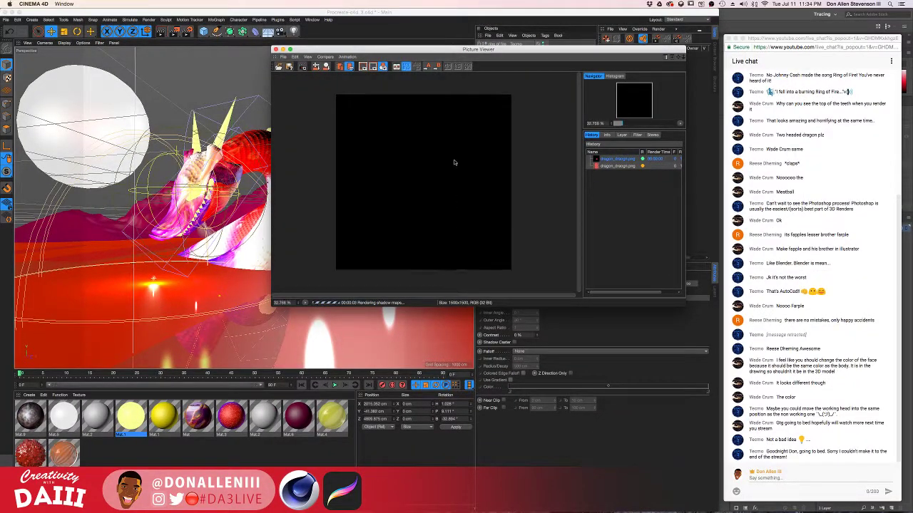
pyautogui.moveTo(436, 50); pyautogui.dragTo(522, 65)
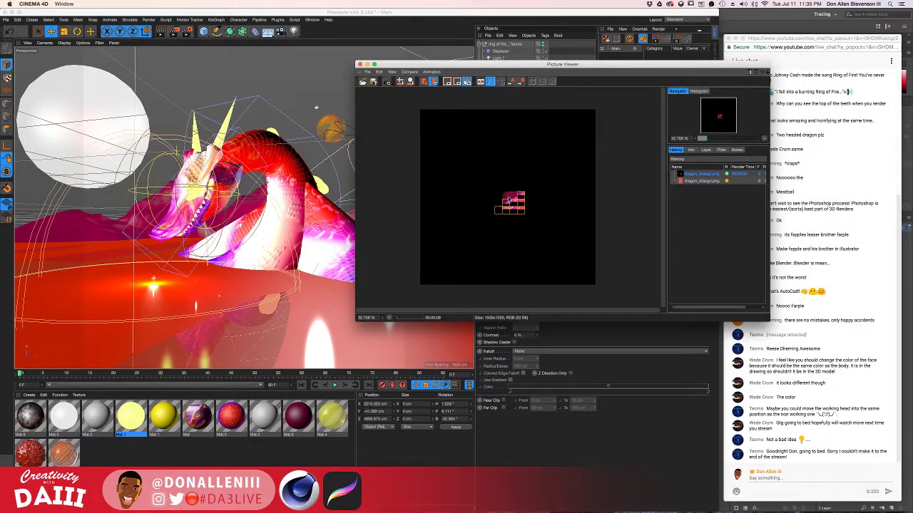
pyautogui.scroll(2, 509, 200)
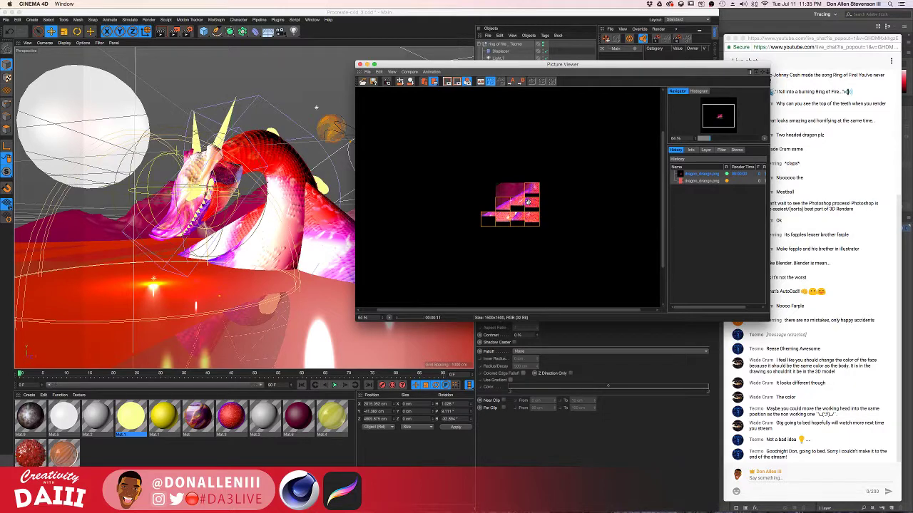
pyautogui.scroll(2, 526, 203)
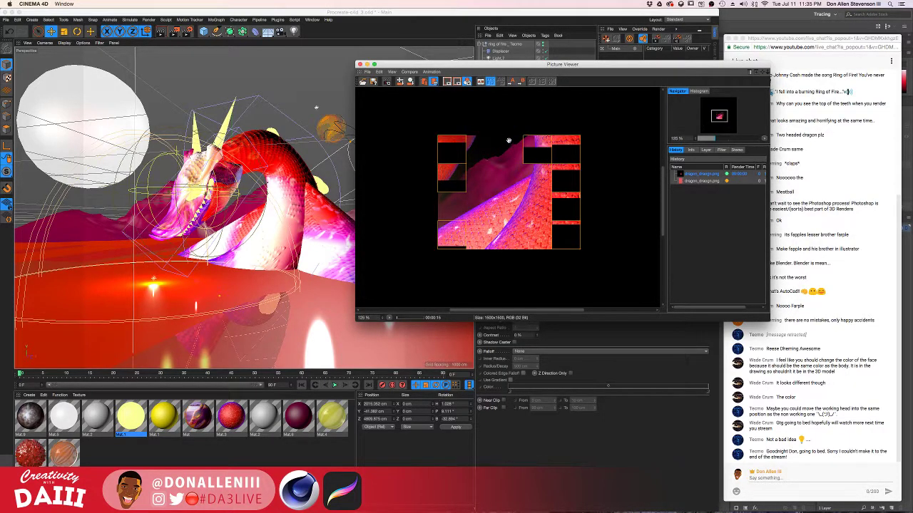
pyautogui.moveTo(567, 64); pyautogui.dragTo(468, 65)
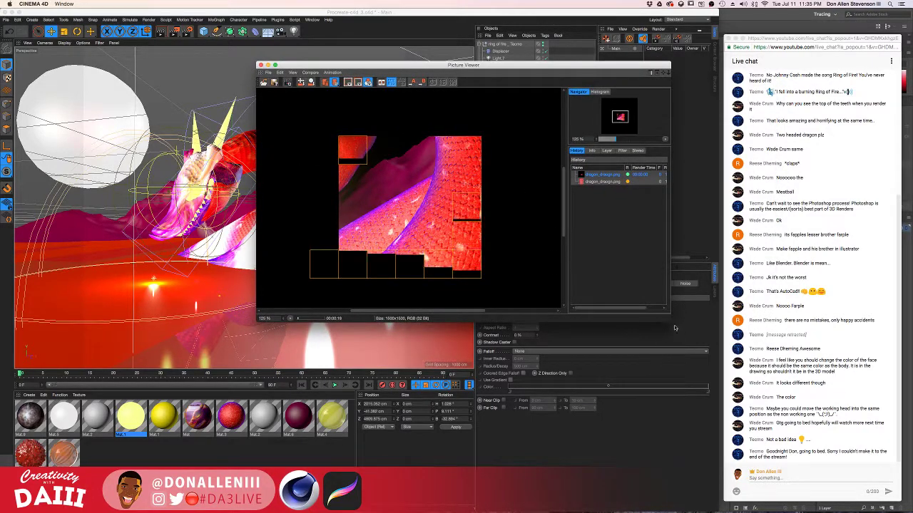
pyautogui.scroll(-2, 453, 212)
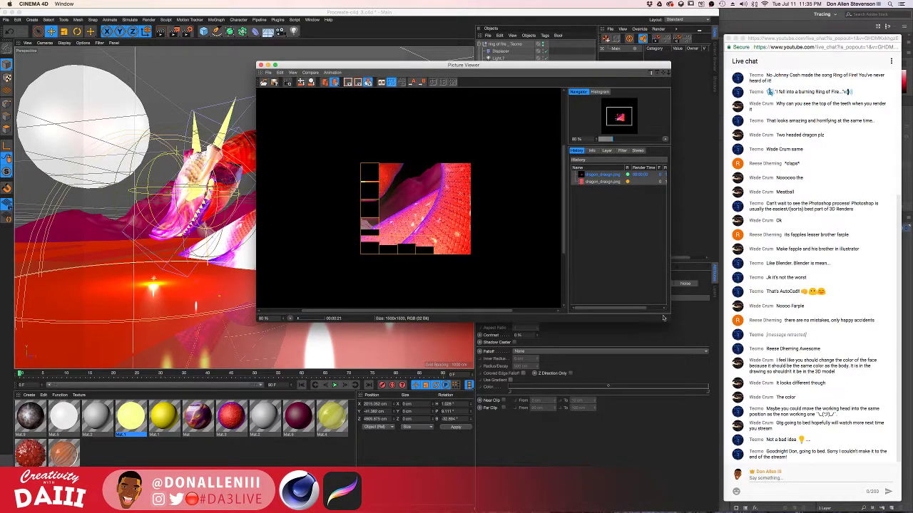
pyautogui.moveTo(663, 318); pyautogui.dragTo(722, 468)
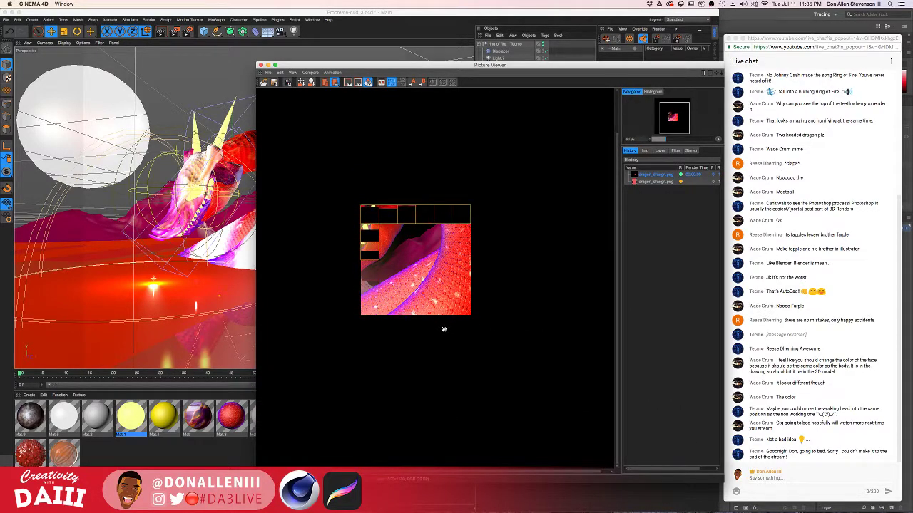
# Step: Switch to OBS and select the Today's Goal scene for the live stream
pyautogui.hotkey('ctrl', 'Up')
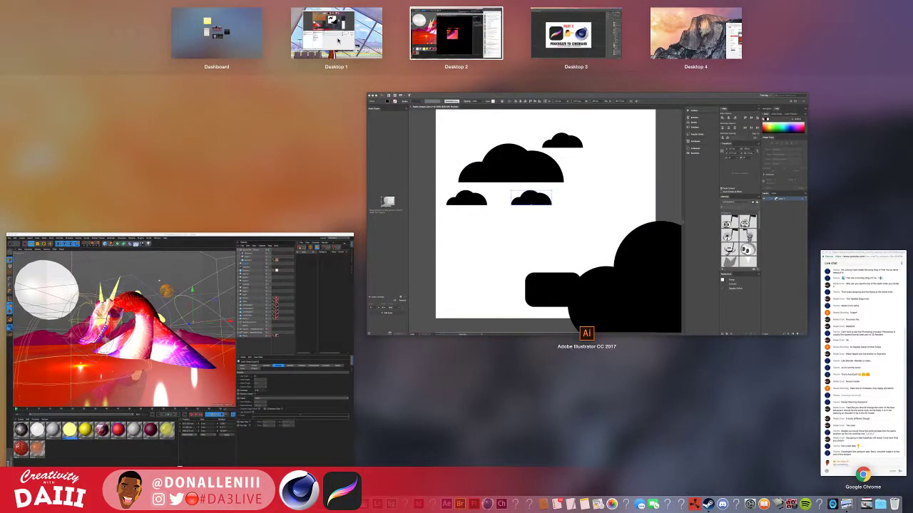
pyautogui.click(735, 45)
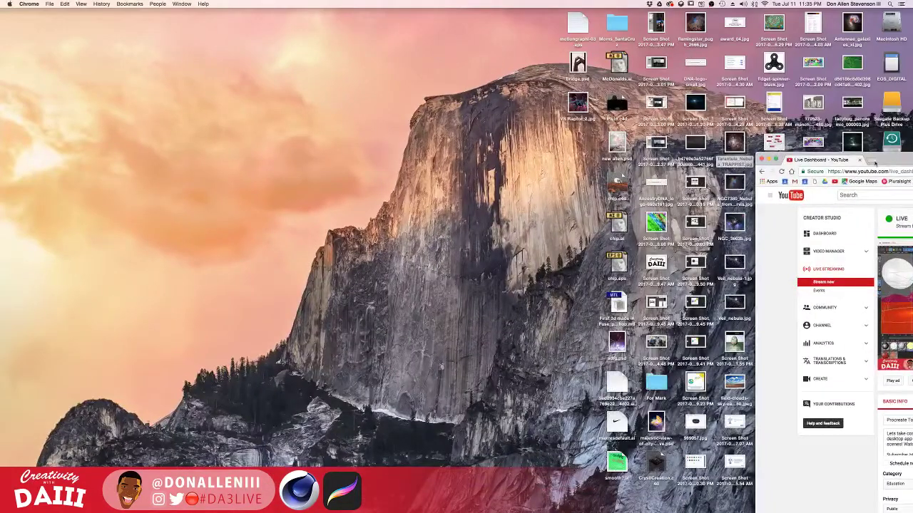
pyautogui.hotkey('ctrl', 'Up')
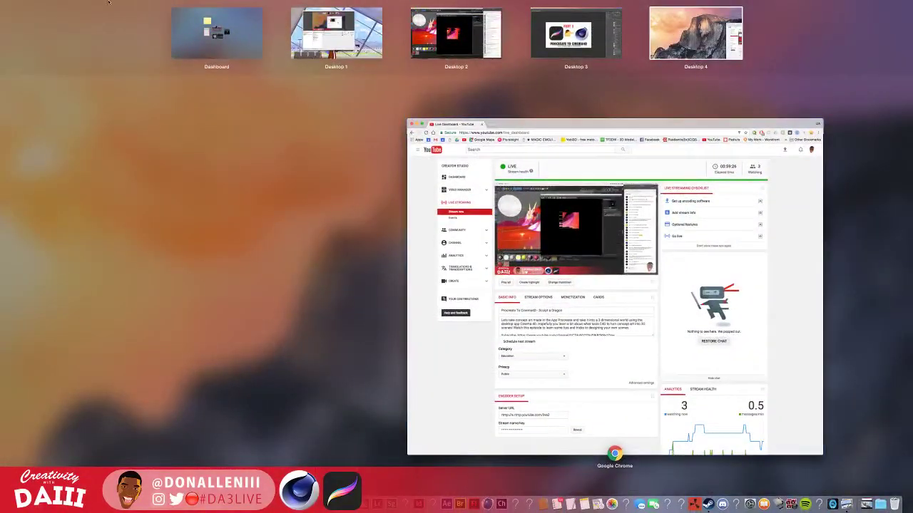
pyautogui.click(452, 32)
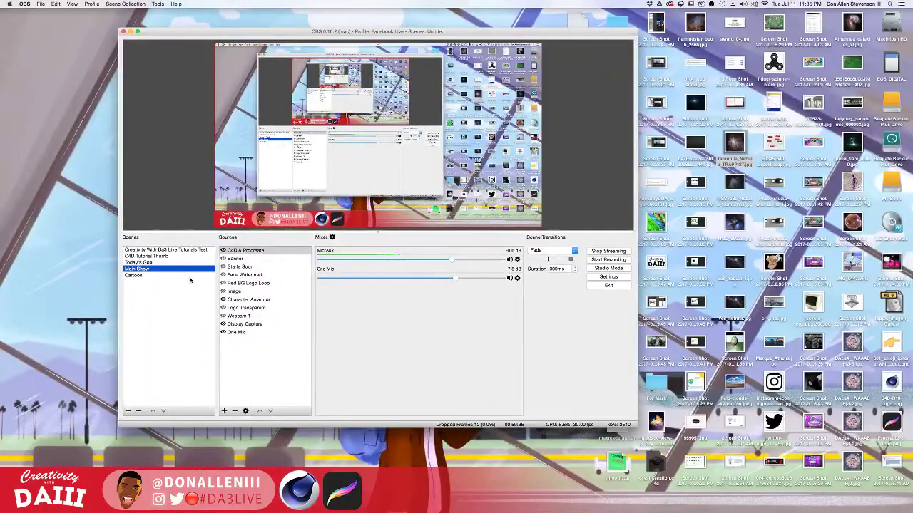
pyautogui.click(142, 262)
# Step: Return to Cinema 4D and inspect the dragon's head, teeth and neck in the running render
pyautogui.hotkey('ctrl', 'Left')
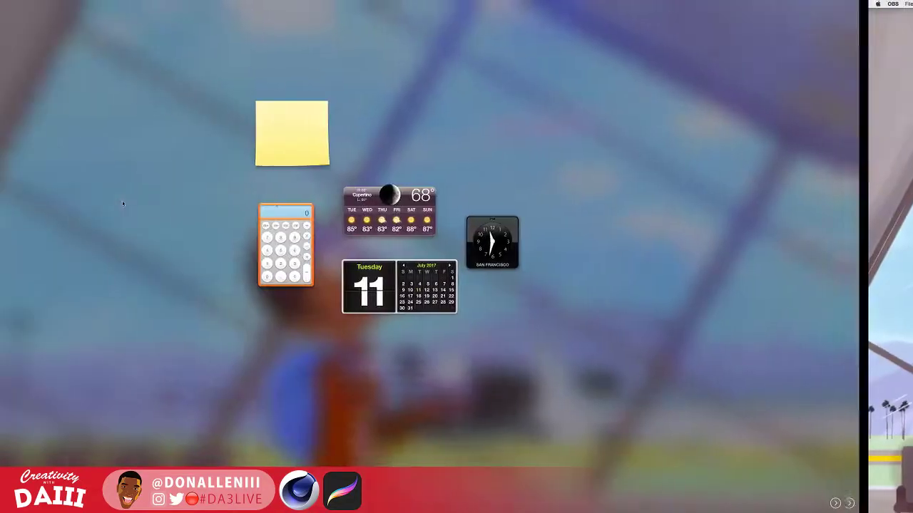
pyautogui.hotkey('ctrl', 'Right')
pyautogui.hotkey('ctrl', 'Right')
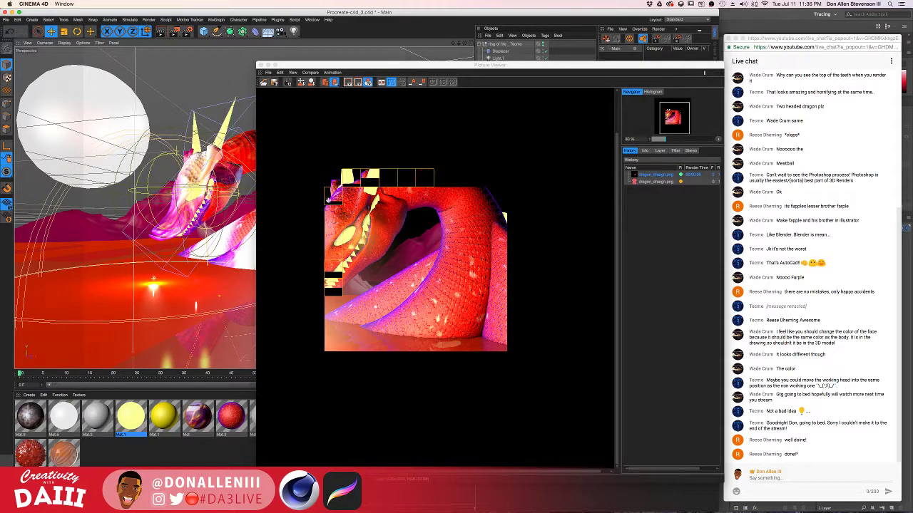
pyautogui.scroll(5, 372, 229)
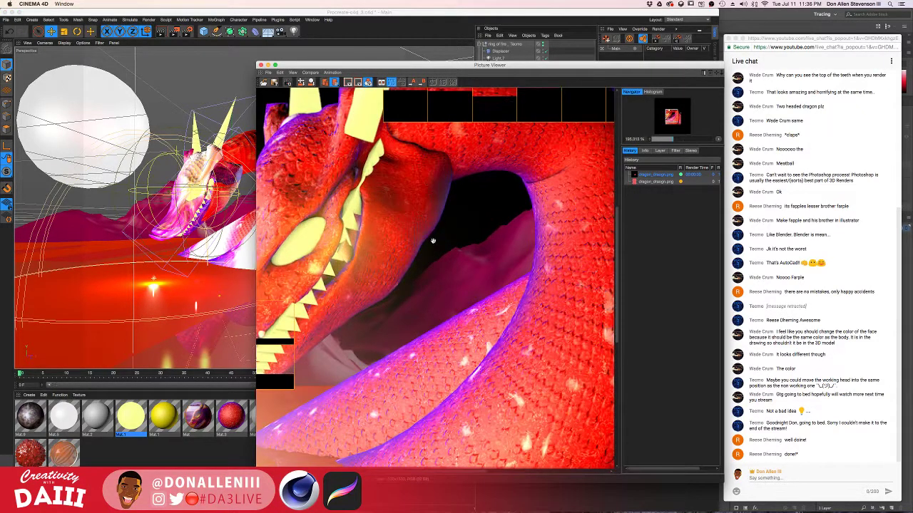
pyautogui.scroll(-1, 432, 241)
pyautogui.scroll(-1, 432, 241)
pyautogui.scroll(-1, 432, 241)
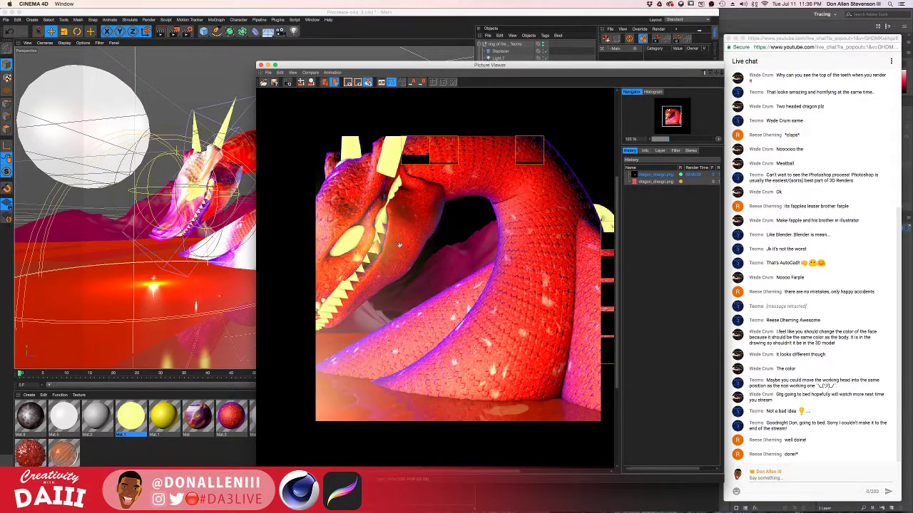
# Step: Enlarge the Picture Viewer window and examine the dragon's reflection in the red water of the render
pyautogui.moveTo(396, 64); pyautogui.dragTo(351, 42)
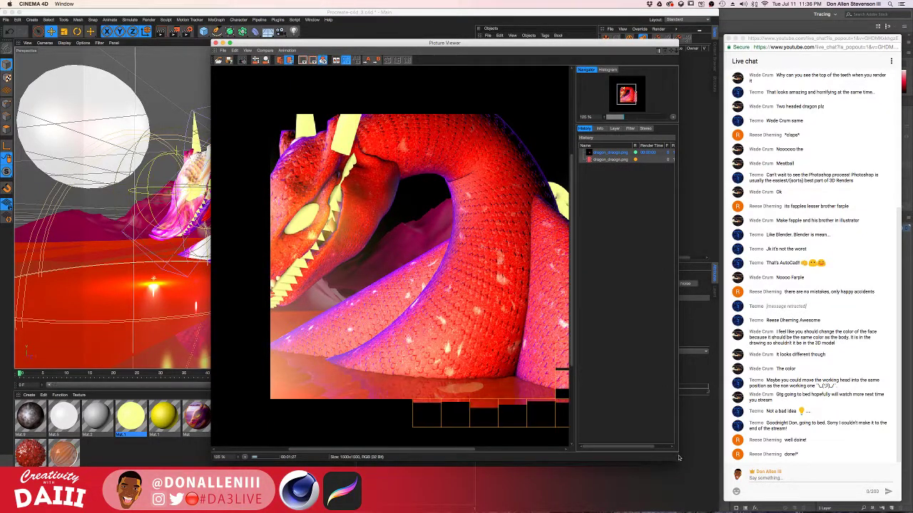
pyautogui.moveTo(677, 451); pyautogui.dragTo(804, 507)
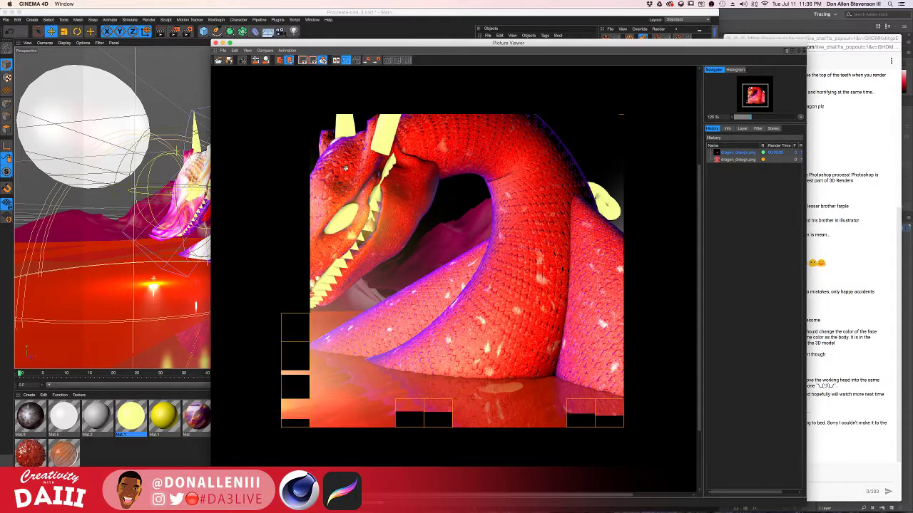
pyautogui.moveTo(369, 158); pyautogui.dragTo(322, 96)
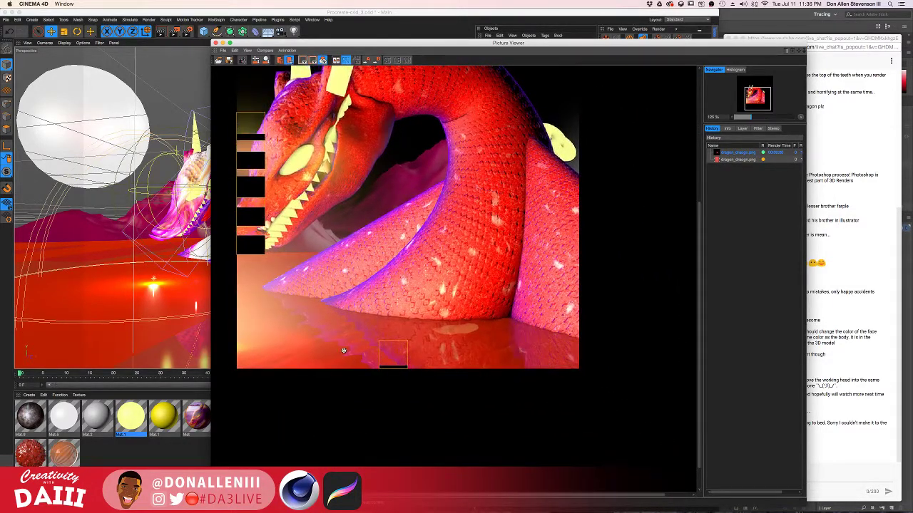
pyautogui.scroll(8, 342, 351)
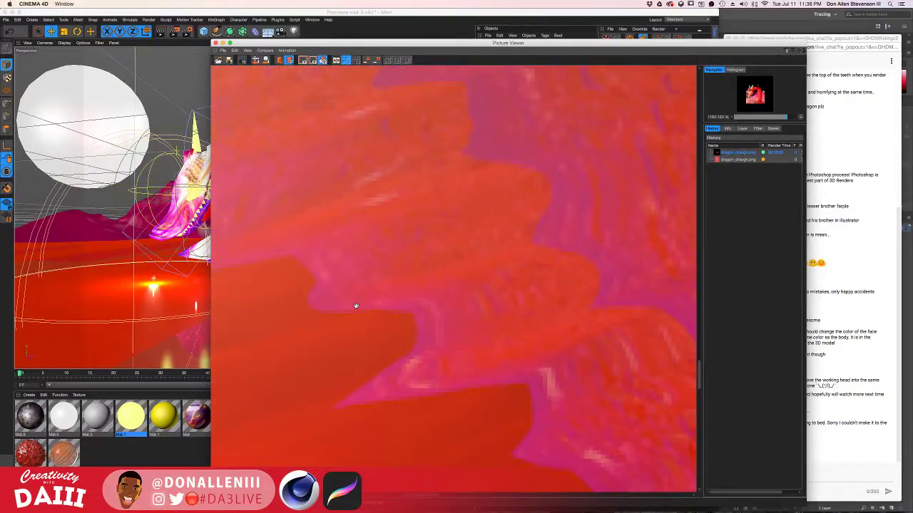
pyautogui.scroll(-3, 357, 306)
pyautogui.scroll(-2, 358, 307)
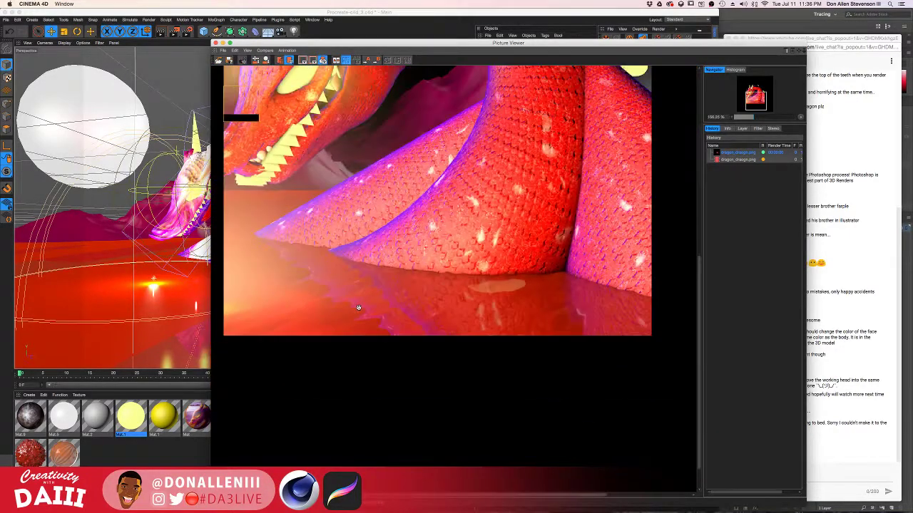
# Step: Inspect the dragon's teeth, scales and overall figure in the running render
pyautogui.scroll(-1, 367, 301)
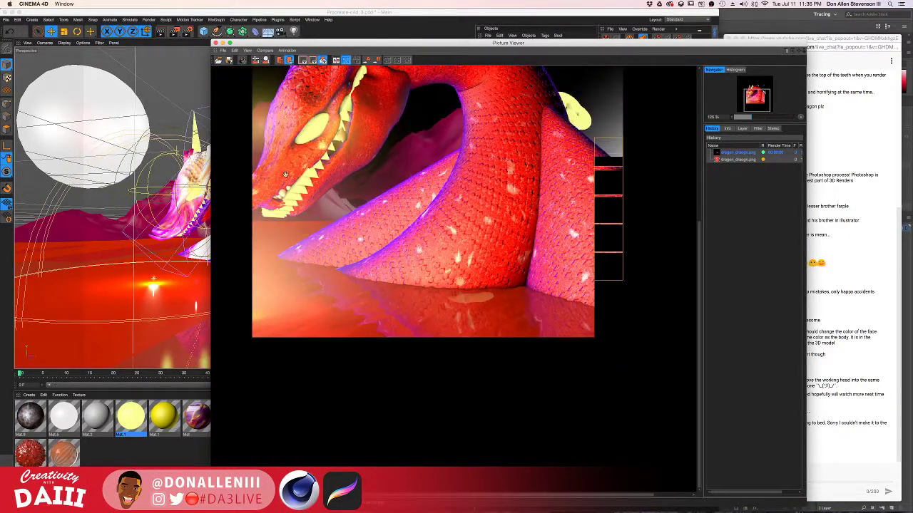
pyautogui.scroll(3, 270, 184)
pyautogui.scroll(-6, 287, 203)
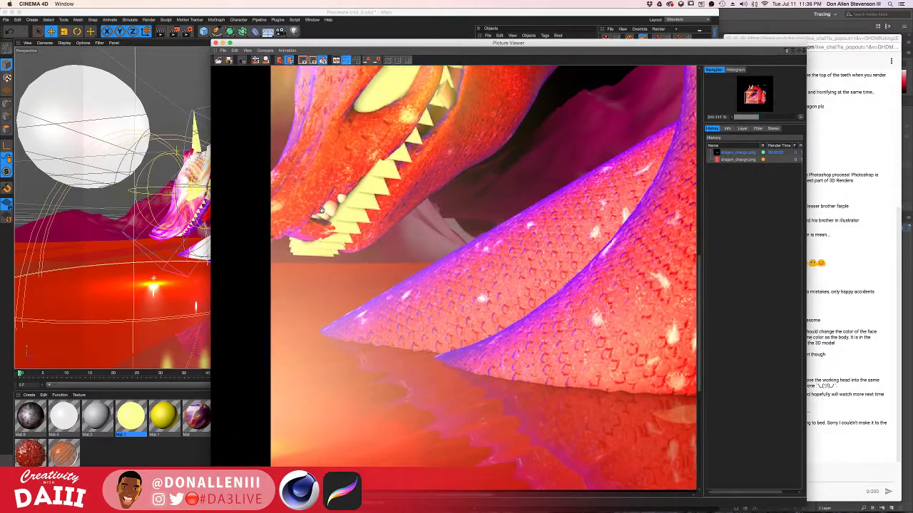
pyautogui.scroll(4, 440, 242)
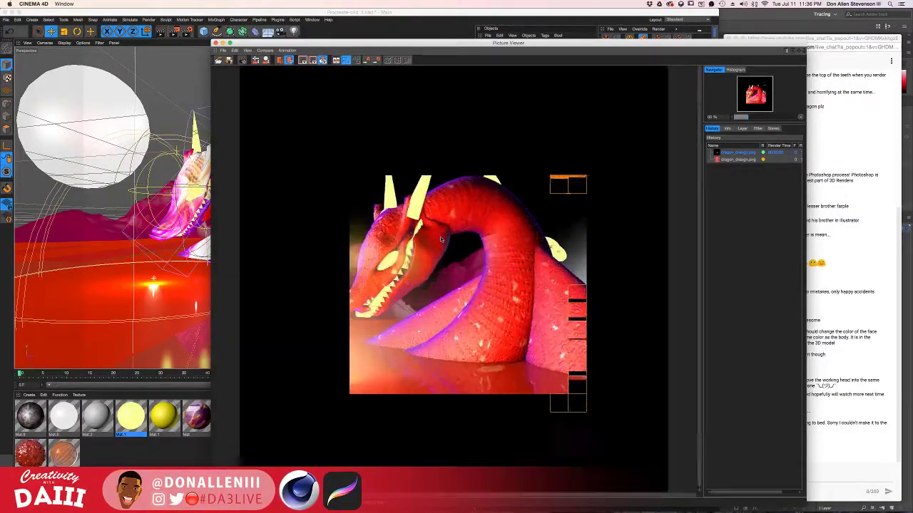
# Step: Switch to the Chrome window with the YouTube Live Dashboard and open a new browser tab
pyautogui.hotkey('ctrl', 'Up')
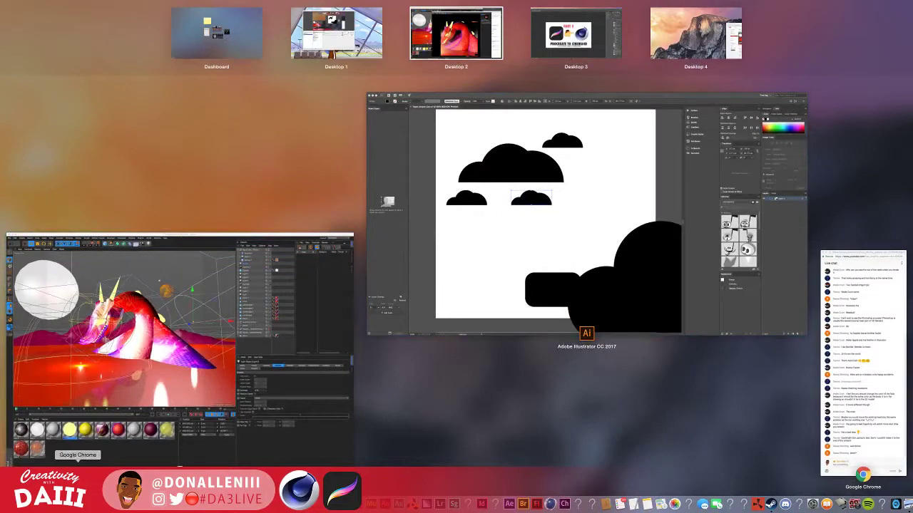
pyautogui.hotkey('ctrl', 'Up')
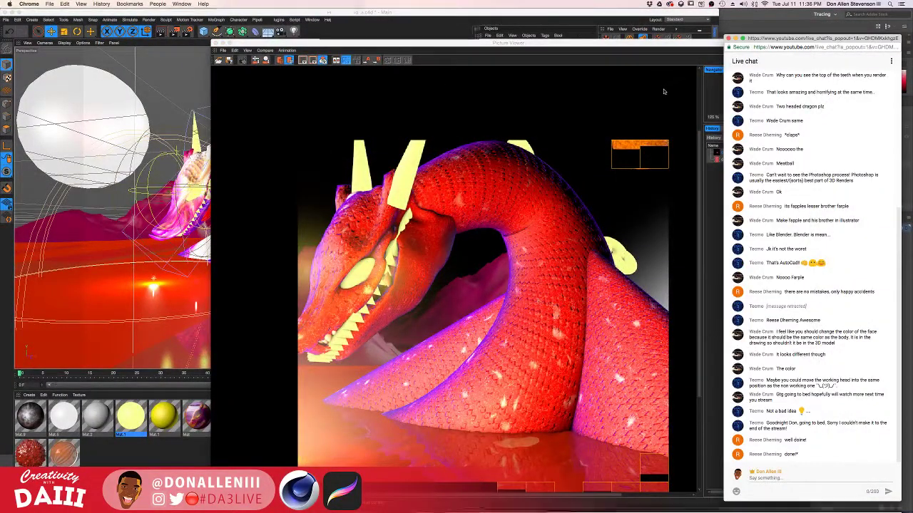
pyautogui.hotkey('ctrl', 'Up')
pyautogui.click(357, 45)
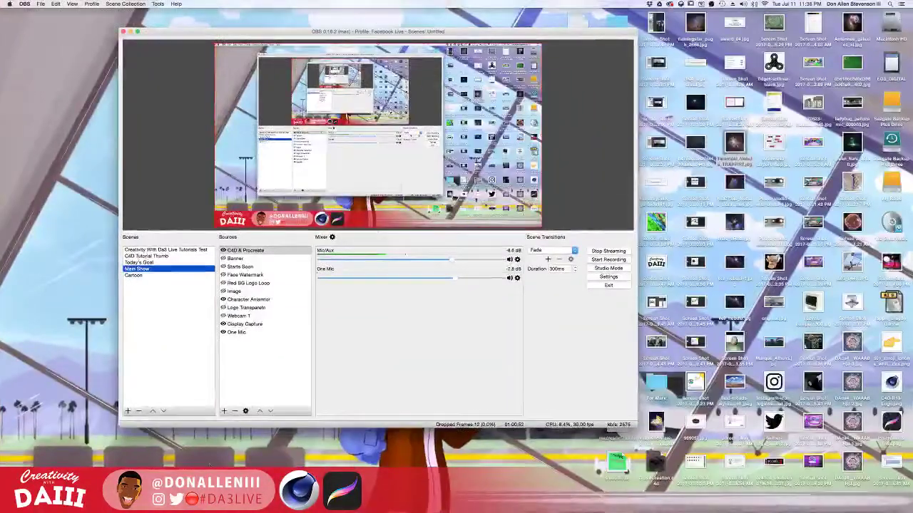
pyautogui.hotkey('ctrl', 'Right')
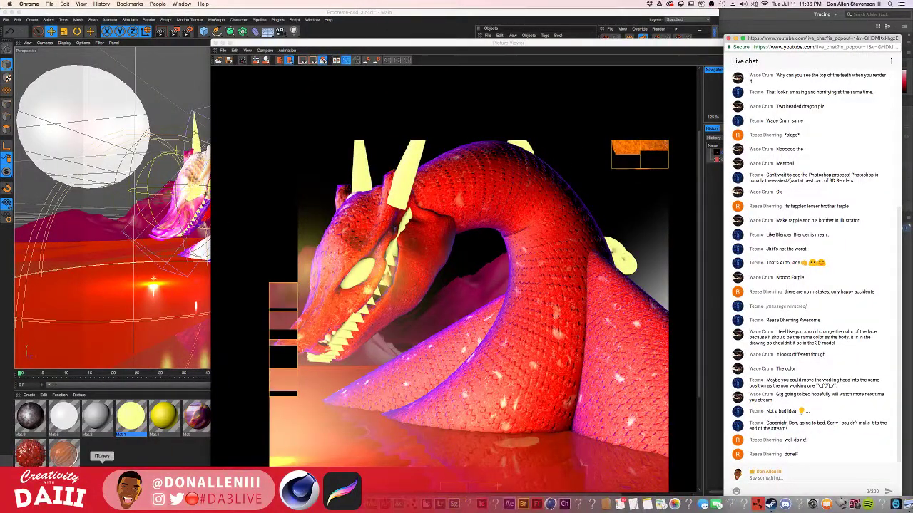
pyautogui.click(69, 493)
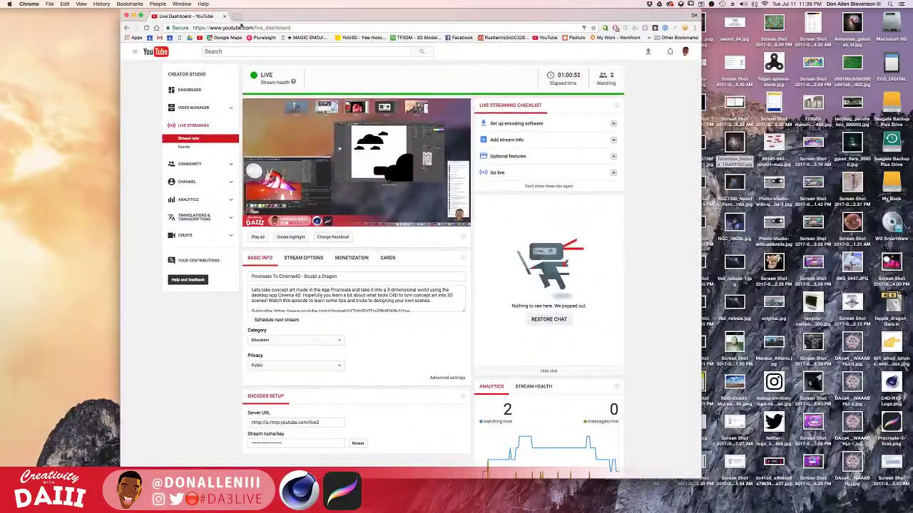
pyautogui.click(239, 16)
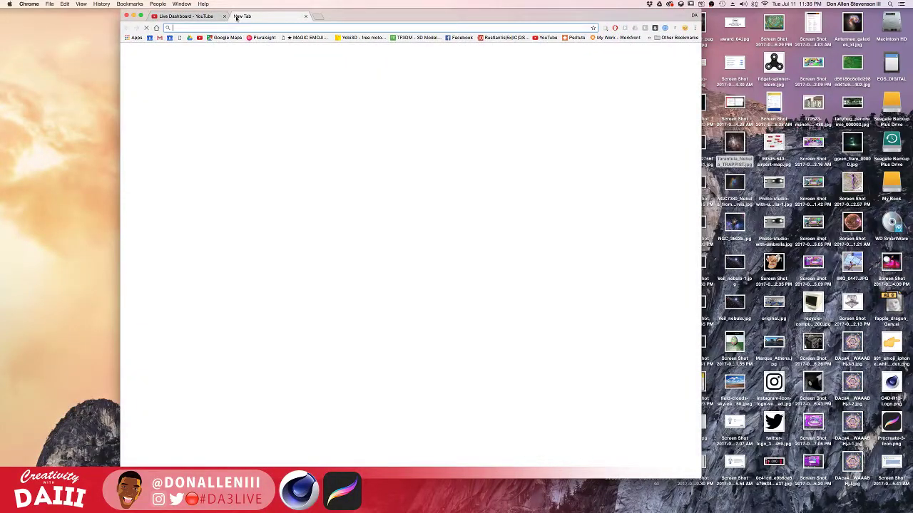
# Step: Run a web search for "gogole images" and show the image results
pyautogui.write('gogole i')
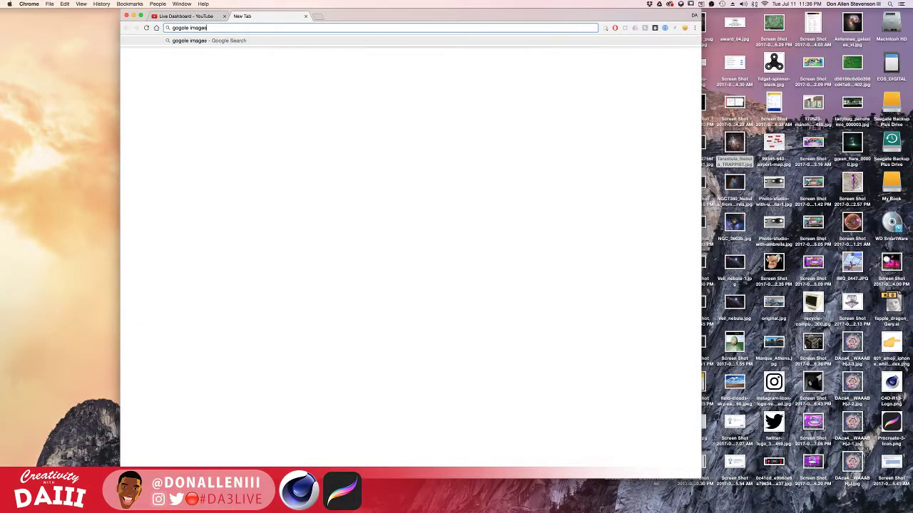
pyautogui.write('mages')
pyautogui.press('Return')
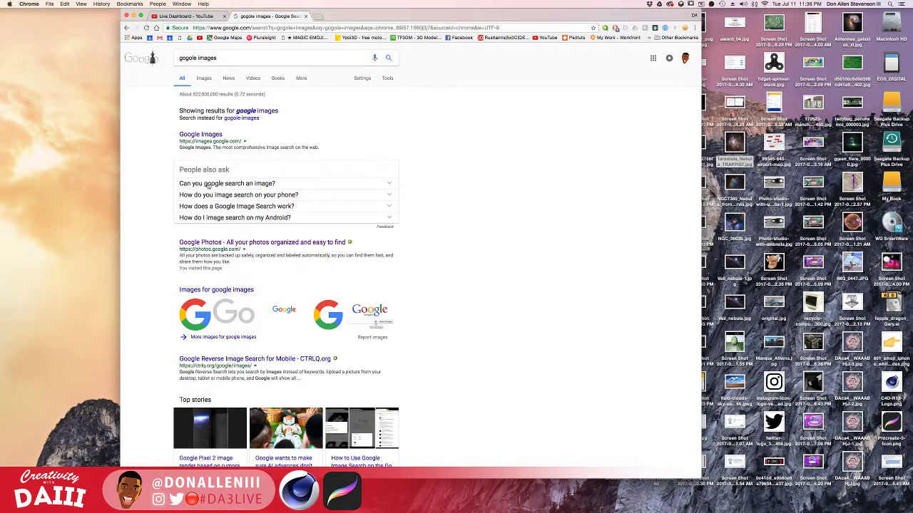
pyautogui.click(204, 78)
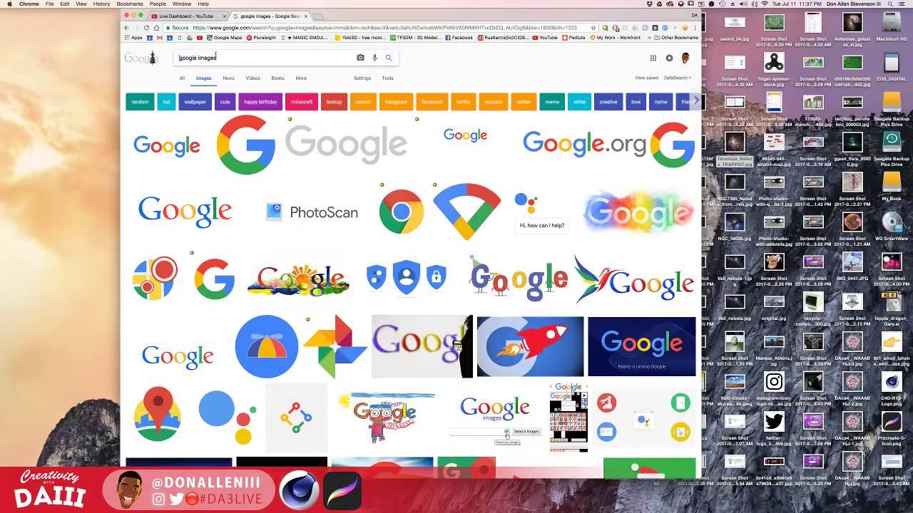
# Step: Search Google Images for "fire" and limit the results to large images
pyautogui.doubleClick(188, 58)
pyautogui.write('fire')
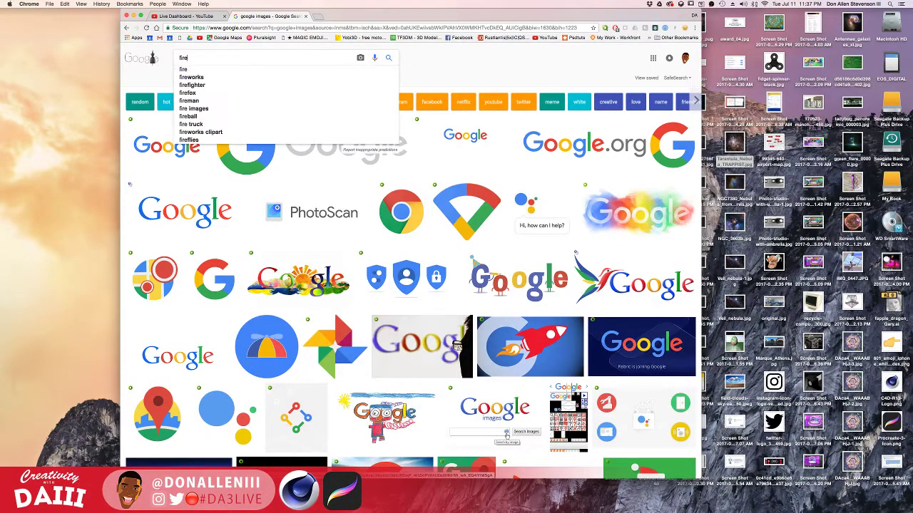
pyautogui.press('Return')
pyautogui.click(387, 78)
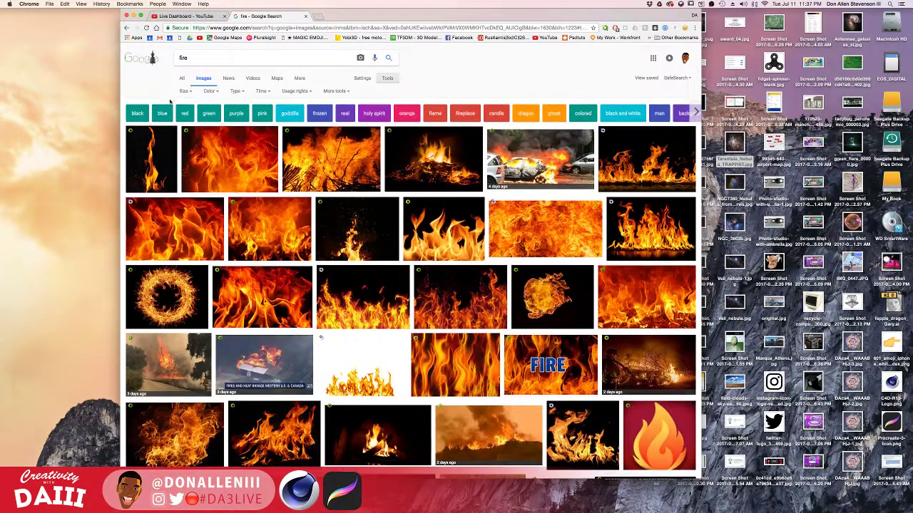
pyautogui.click(184, 91)
pyautogui.click(186, 113)
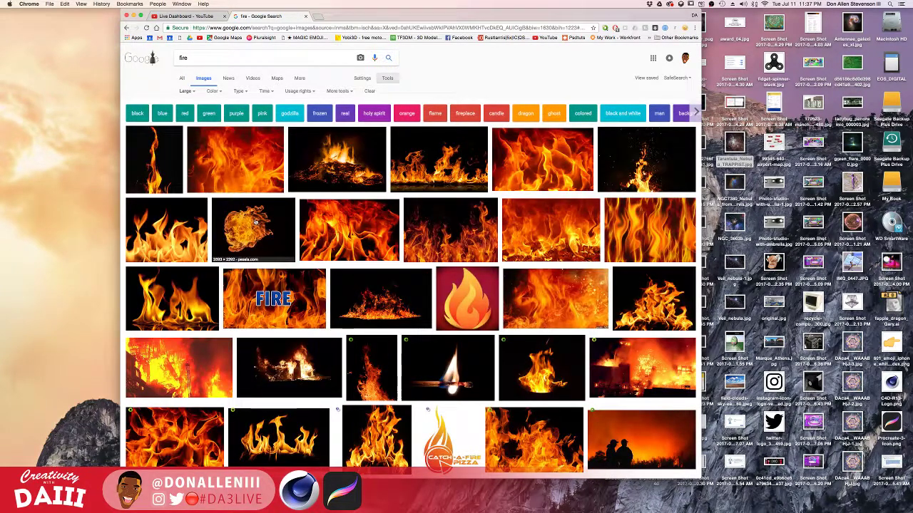
# Step: Open the Pexels fireball image on black at full size and save it to the desktop
pyautogui.click(255, 222)
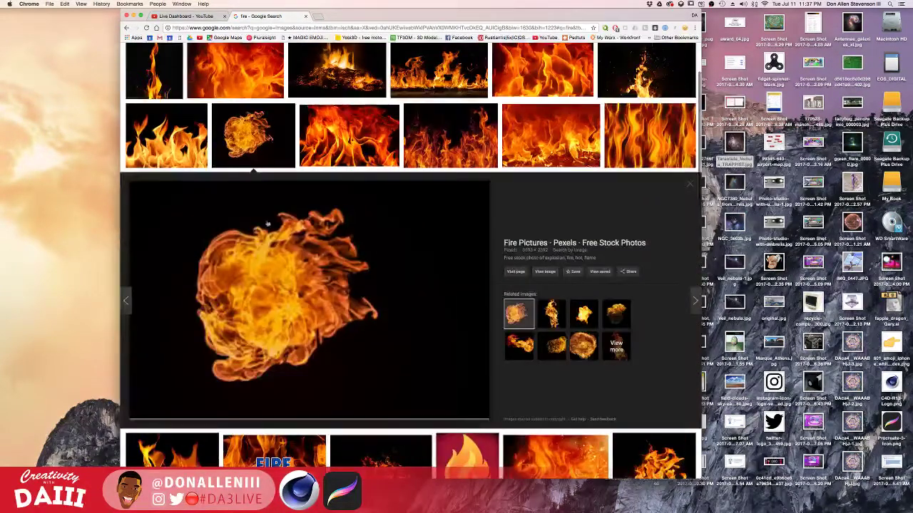
pyautogui.click(270, 260)
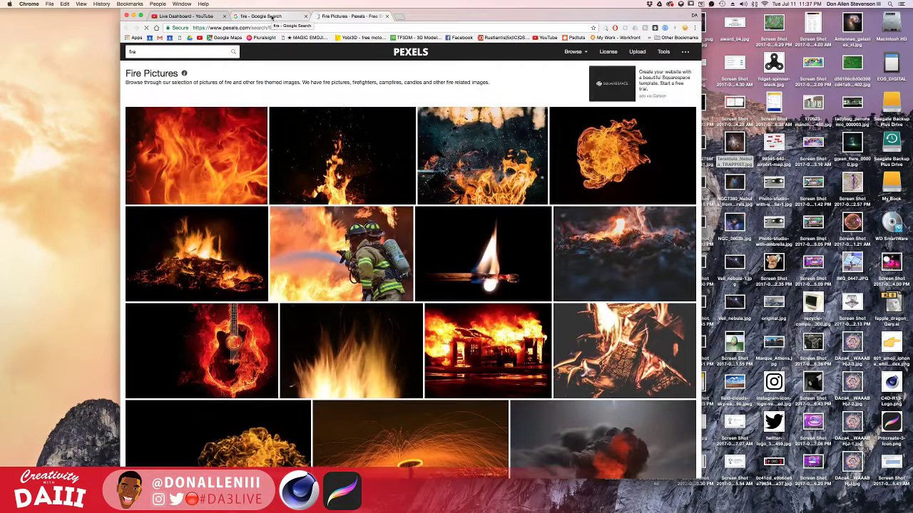
pyautogui.click(269, 16)
pyautogui.click(545, 273)
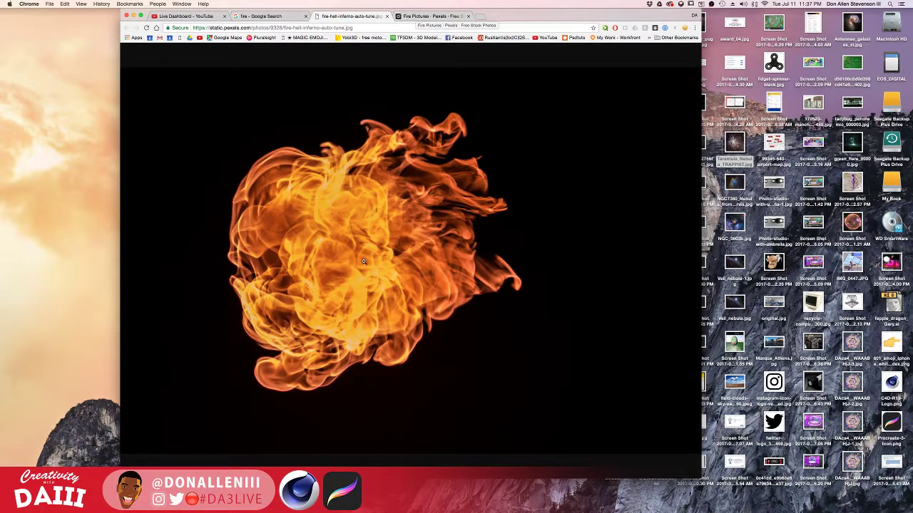
pyautogui.click(363, 262)
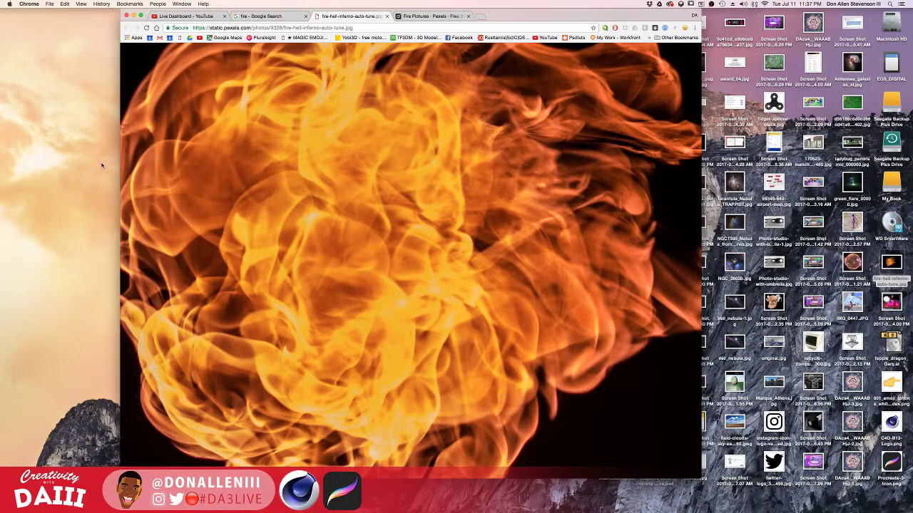
# Step: Open the tall flame photo from Wikipedia at full size and save it to the desktop
pyautogui.click(260, 16)
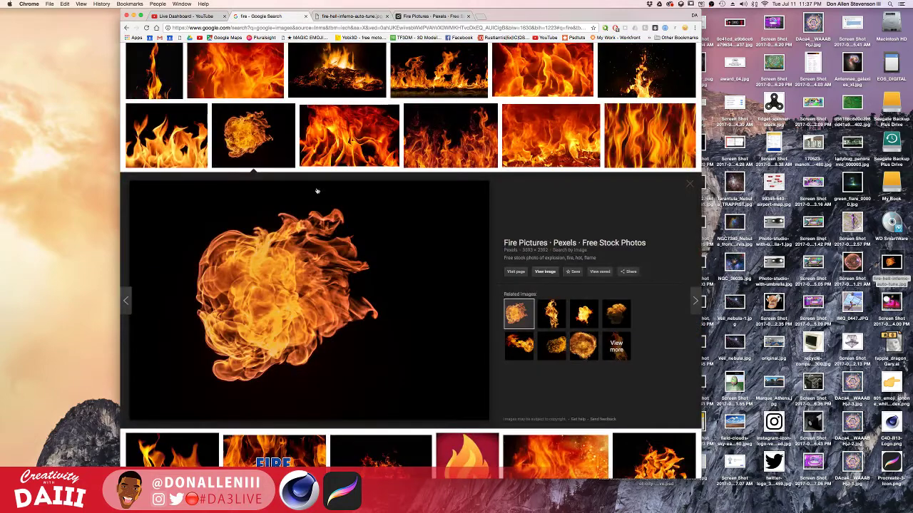
pyautogui.click(146, 78)
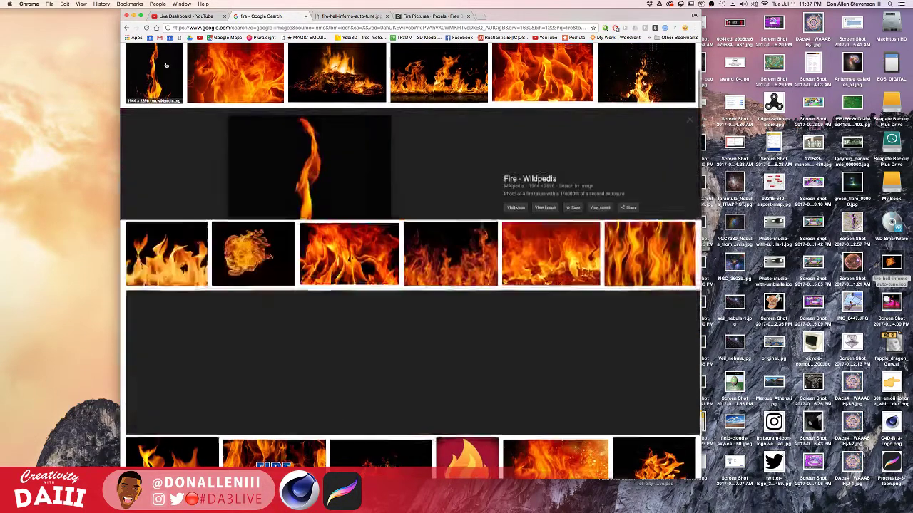
pyautogui.click(545, 215)
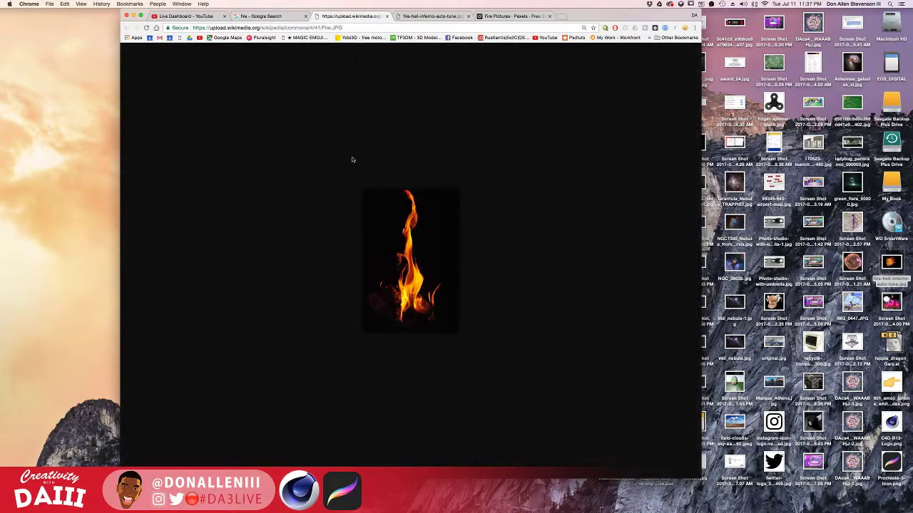
pyautogui.click(404, 237)
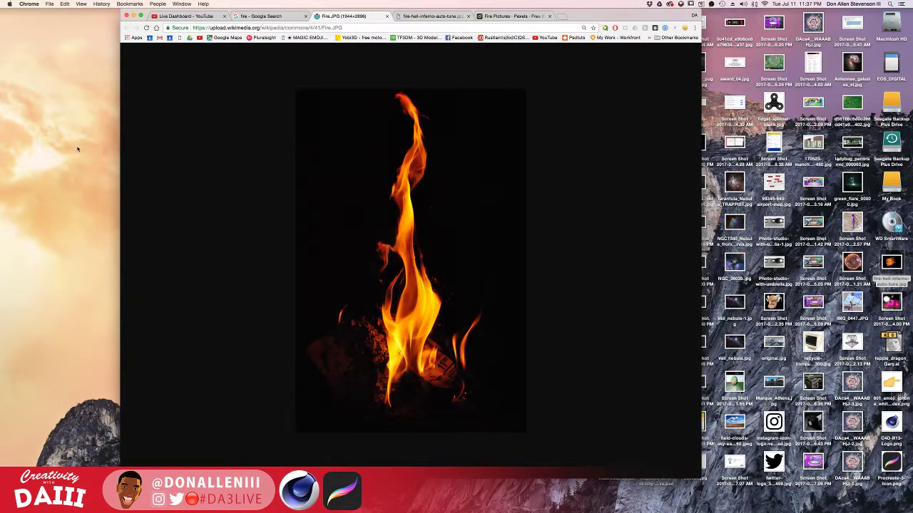
# Step: Return to the fire image results and filter their usage rights to Labeled for reuse with modification
pyautogui.click(432, 16)
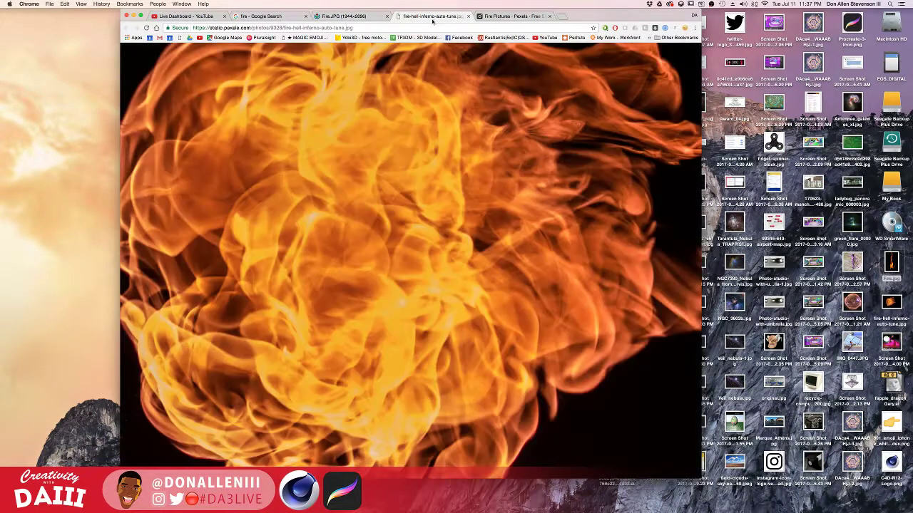
pyautogui.click(489, 16)
pyautogui.click(432, 16)
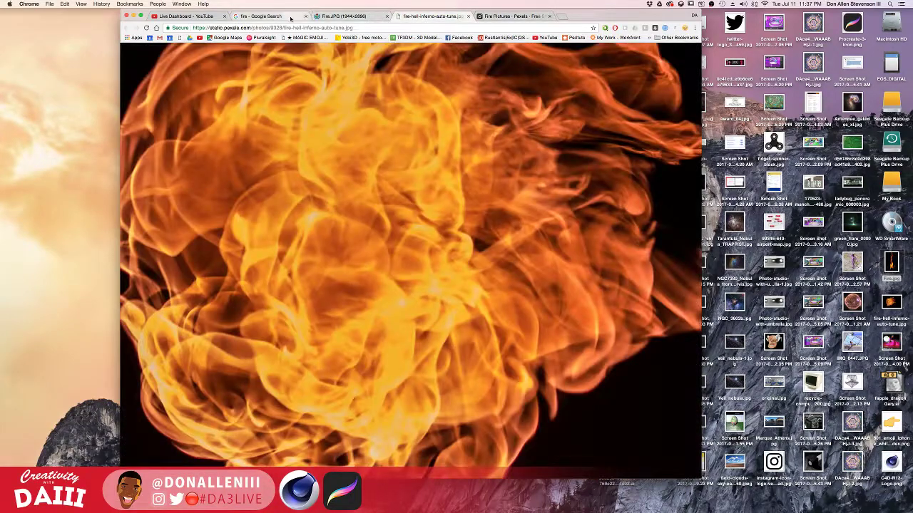
pyautogui.click(290, 15)
pyautogui.click(341, 90)
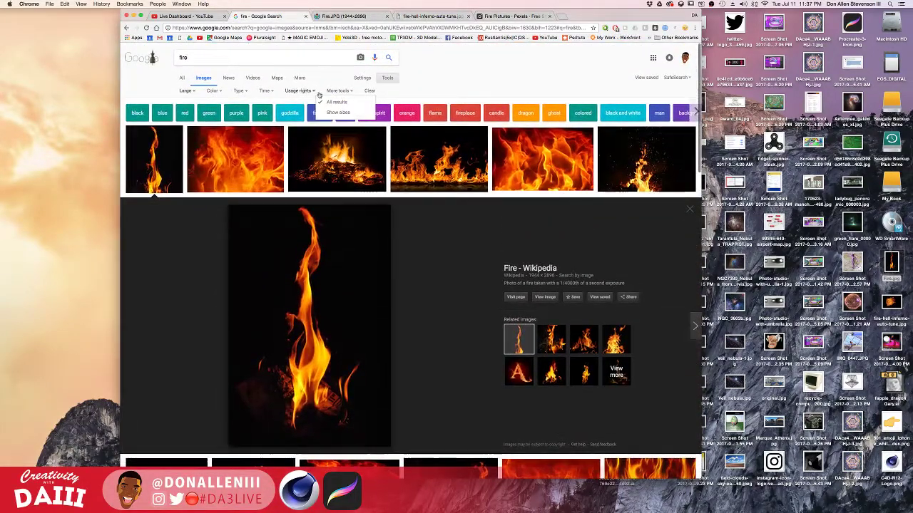
pyautogui.click(314, 91)
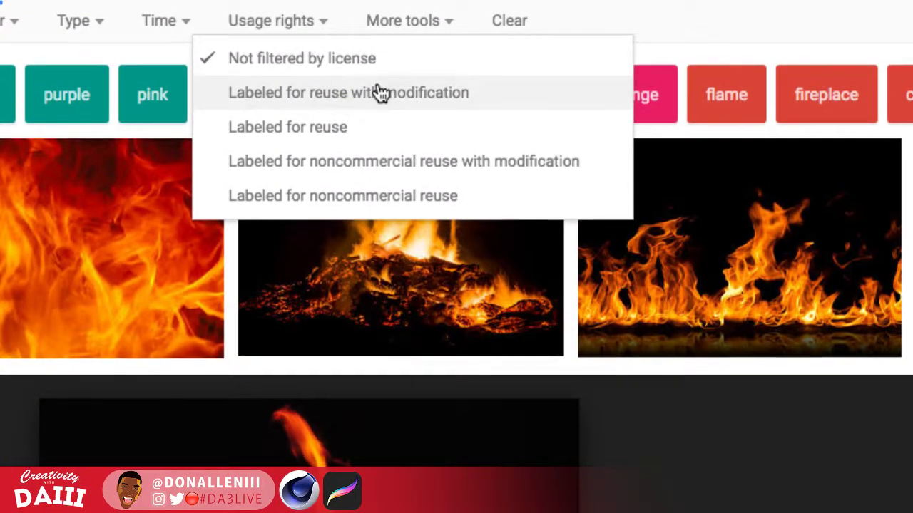
pyautogui.click(380, 92)
# Step: Open Flame_of_fire.jpg from Wikimedia Commons at full size and save it to the desktop
pyautogui.click(201, 214)
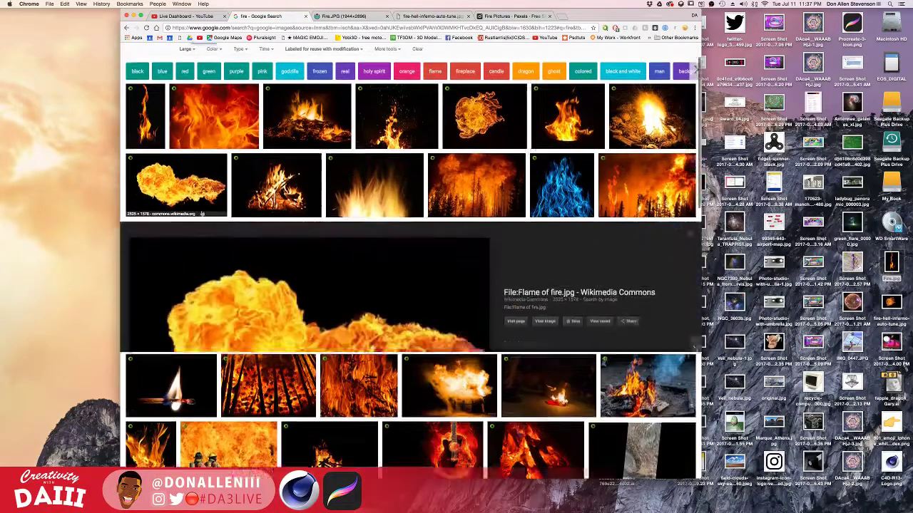
pyautogui.click(545, 271)
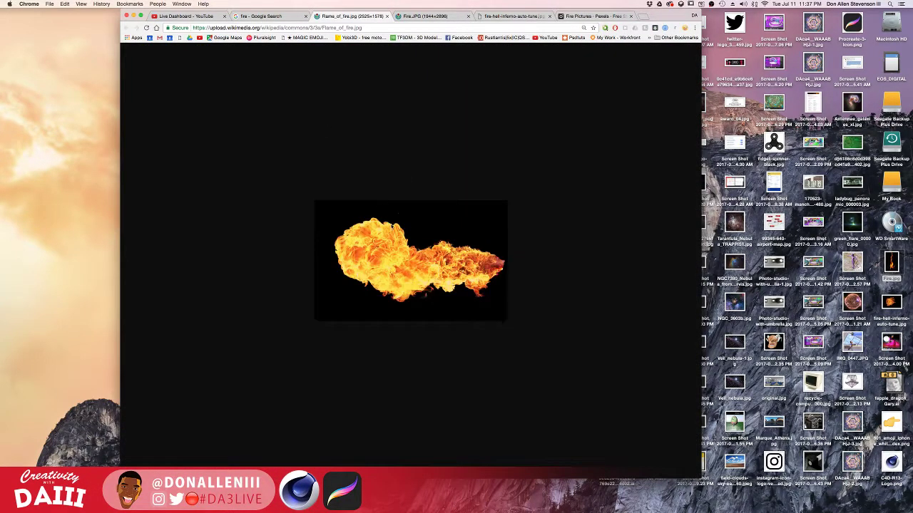
pyautogui.click(435, 228)
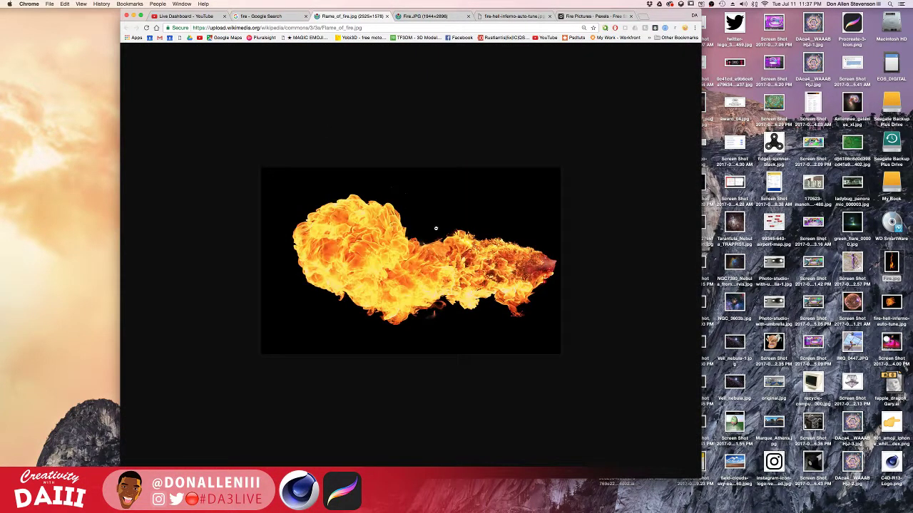
# Step: Find the Pexels coal furnace fire photo in the filtered results and open it at full size to examine its flames
pyautogui.click(260, 16)
pyautogui.scroll(-3, 374, 184)
pyautogui.scroll(-10, 374, 184)
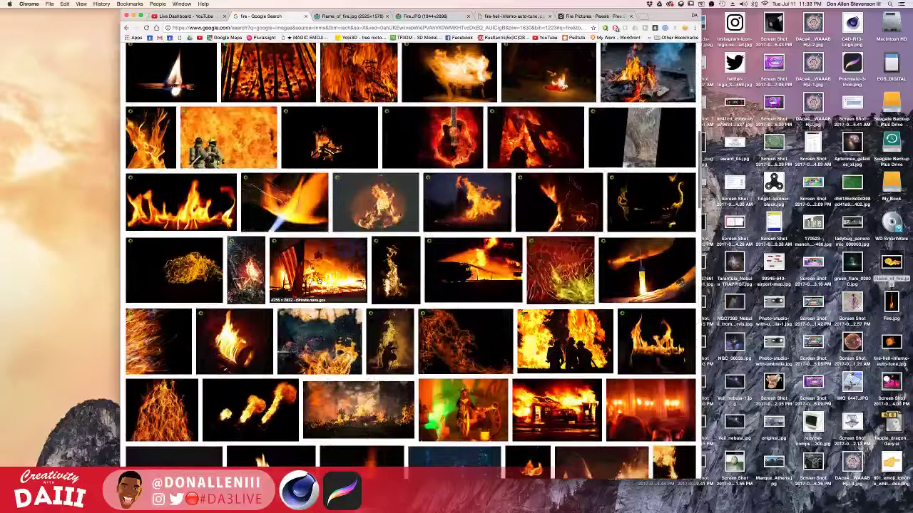
pyautogui.click(396, 268)
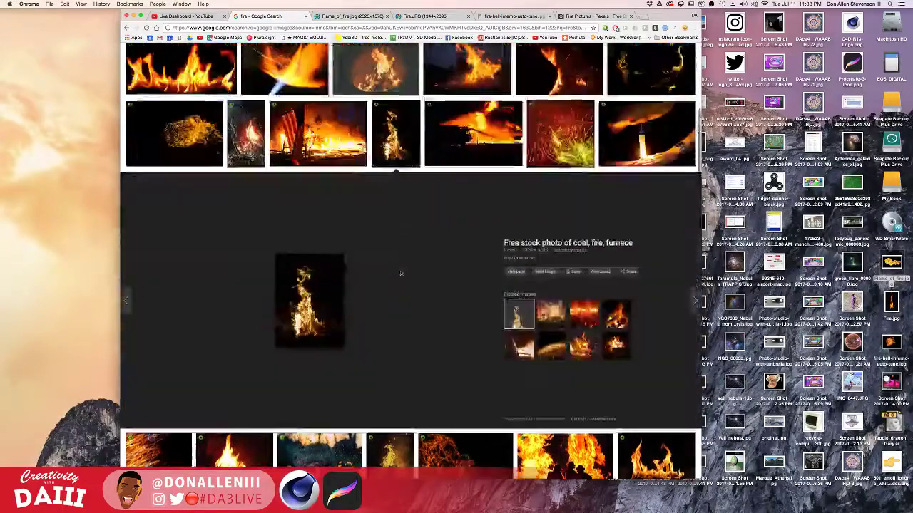
pyautogui.click(545, 272)
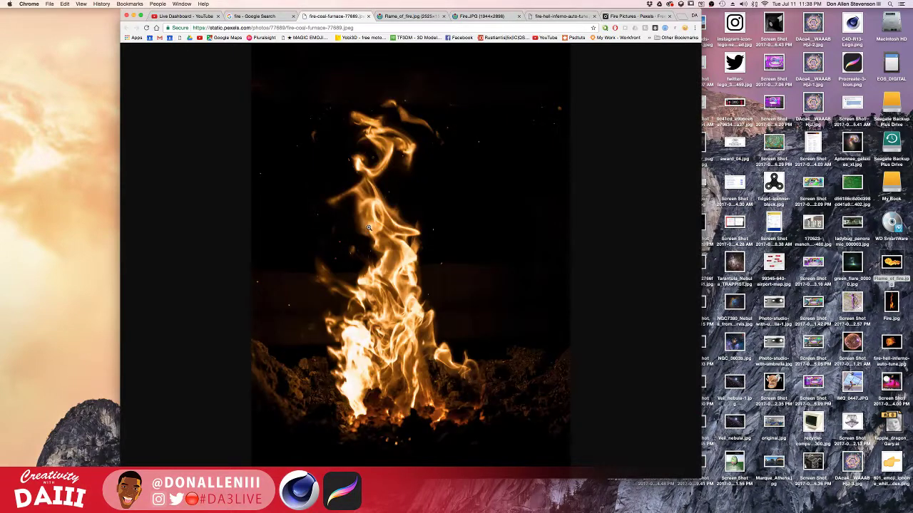
pyautogui.click(447, 293)
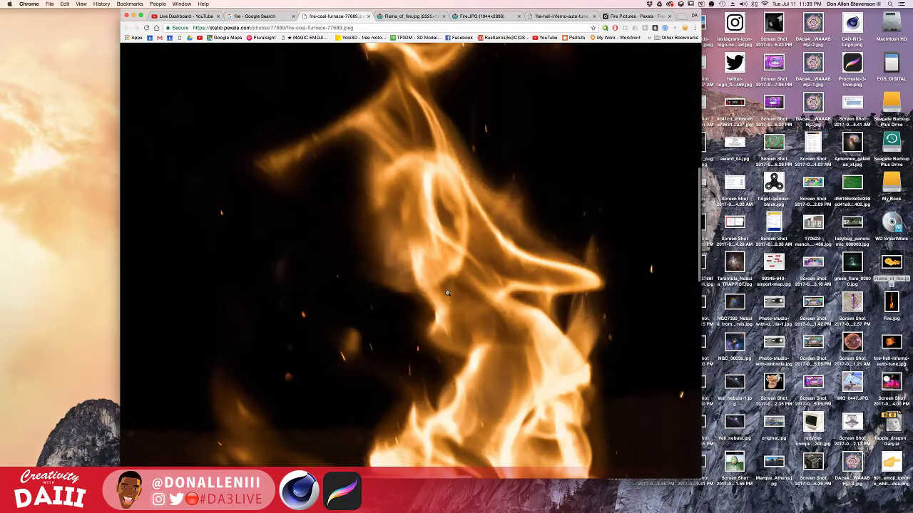
pyautogui.click(447, 293)
pyautogui.click(412, 236)
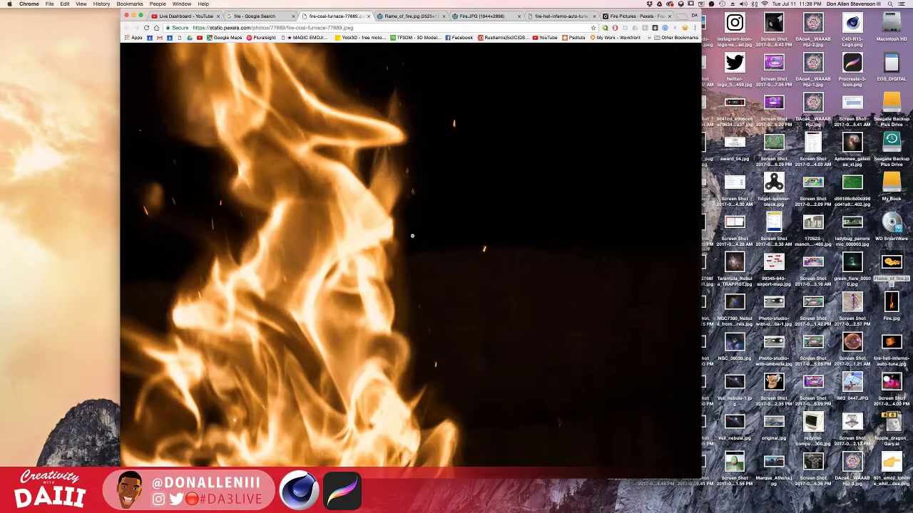
# Step: Save the full-size Pexels coal furnace fire photo to the desktop
pyautogui.click(412, 236)
pyautogui.click(427, 234)
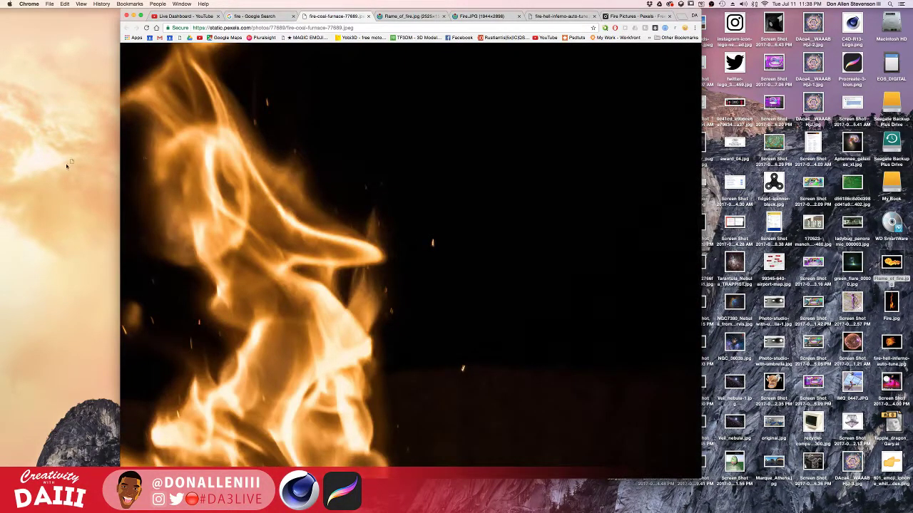
# Step: Find the Pexels image of a thick orange flame column further down the fire results, open it at full size and save it to the desktop
pyautogui.click(253, 16)
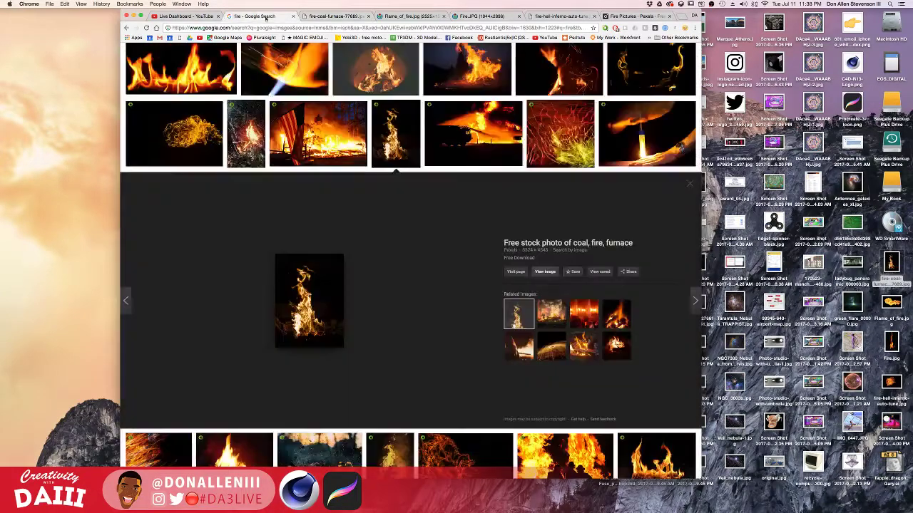
pyautogui.scroll(-5, 490, 187)
pyautogui.scroll(-4, 491, 186)
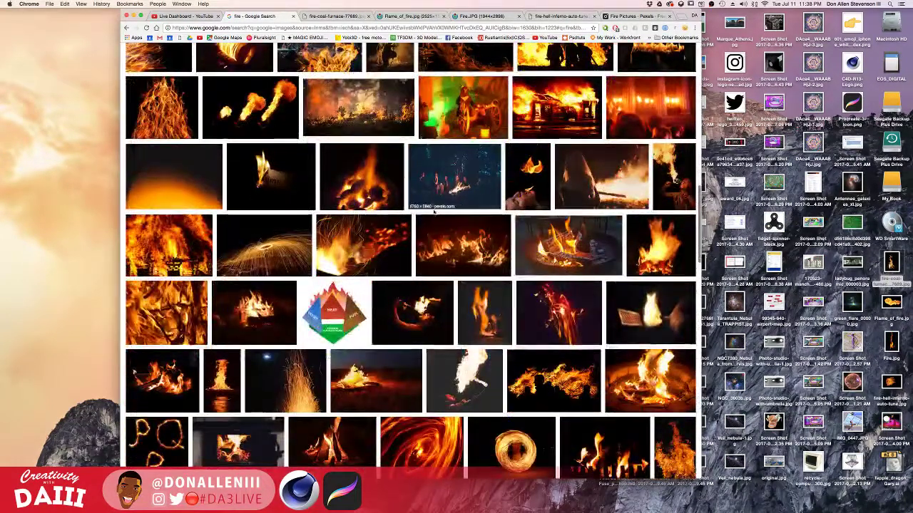
pyautogui.scroll(-3, 282, 288)
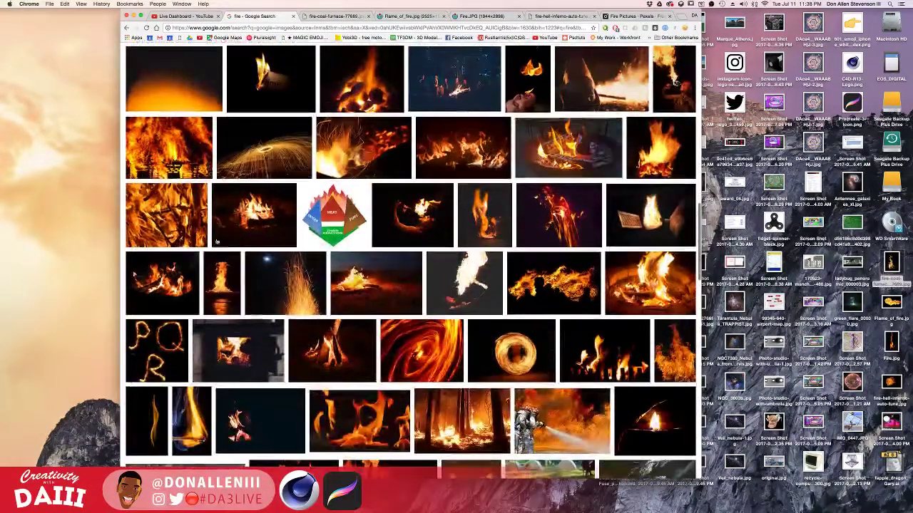
pyautogui.click(219, 278)
pyautogui.click(546, 272)
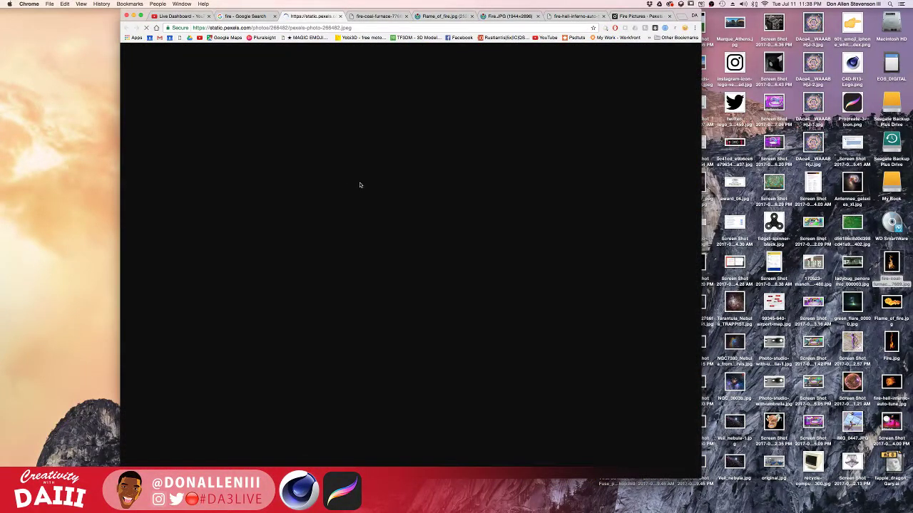
pyautogui.click(415, 210)
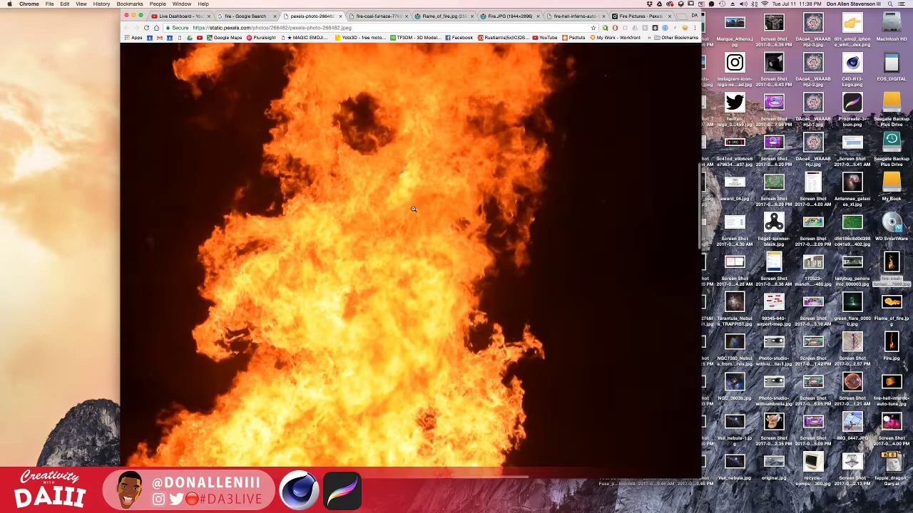
pyautogui.moveTo(78, 136); pyautogui.dragTo(80, 137)
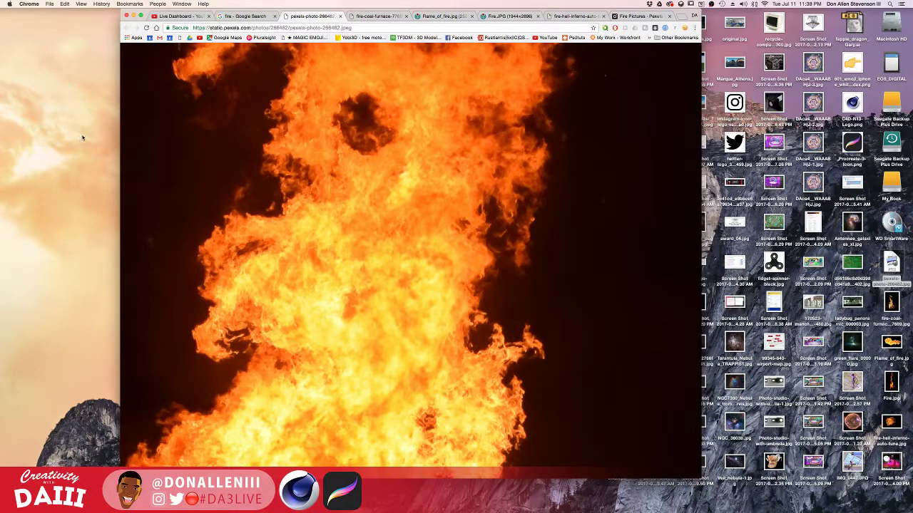
# Step: Switch to the Cinema 4D Picture Viewer, select the finished dragon render in the history and reveal its PNG file in Finder
pyautogui.scroll(1, 179, 177)
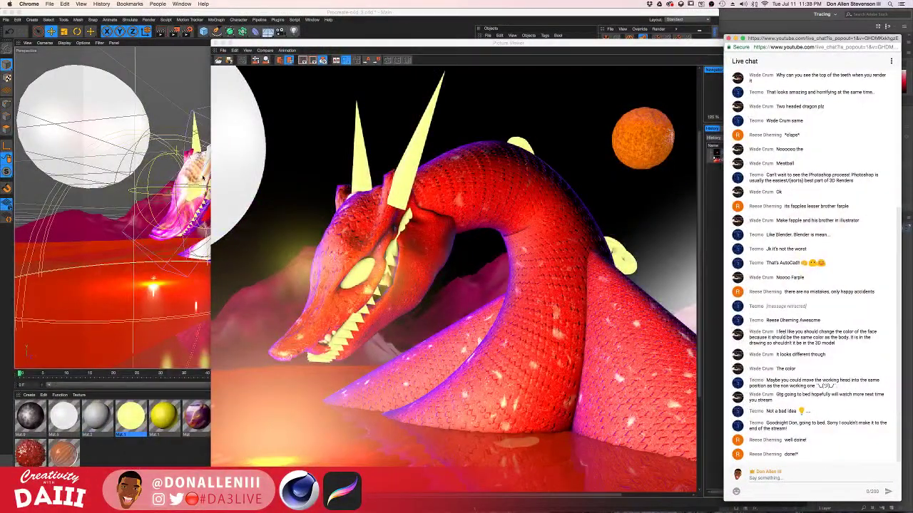
pyautogui.scroll(-5, 428, 257)
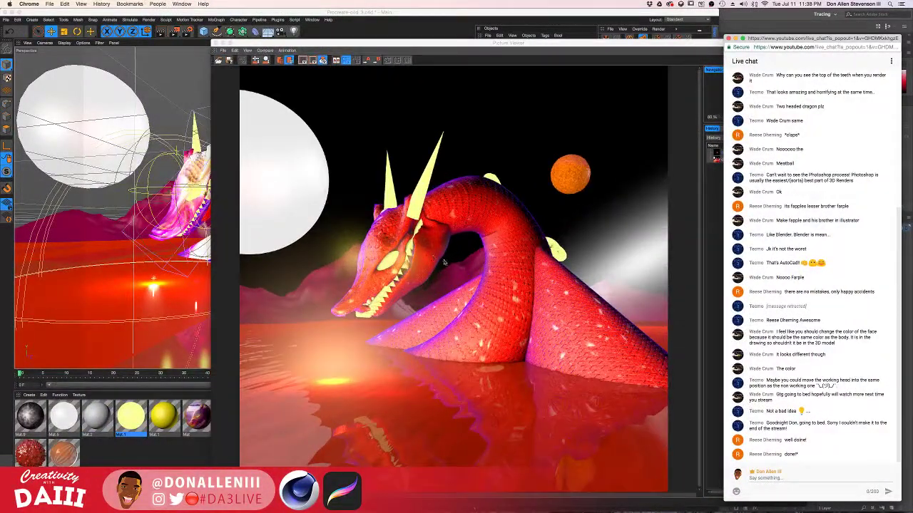
pyautogui.click(492, 294)
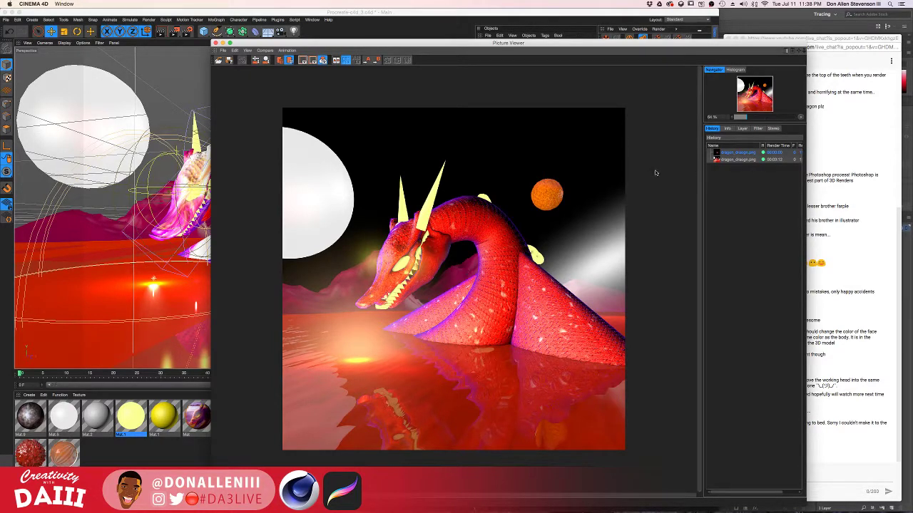
pyautogui.click(740, 160)
pyautogui.rightClick(740, 162)
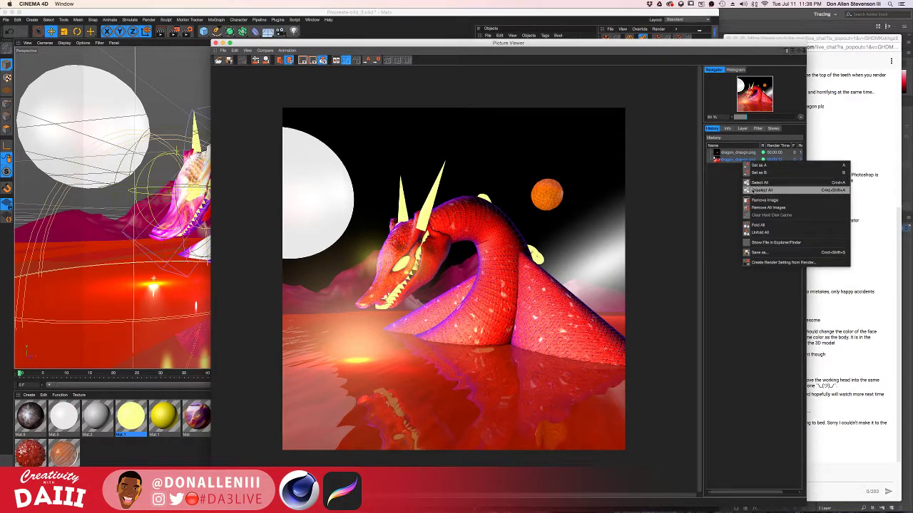
pyautogui.click(771, 244)
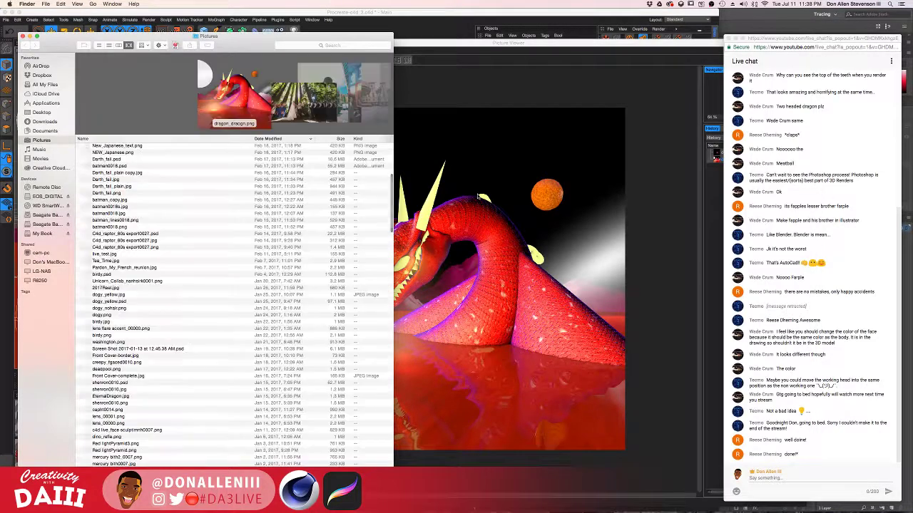
# Step: Arrange the Pictures folder window beside the Picture Viewer so the dragon render and its PNG file can both be seen
pyautogui.moveTo(57, 39); pyautogui.dragTo(169, 47)
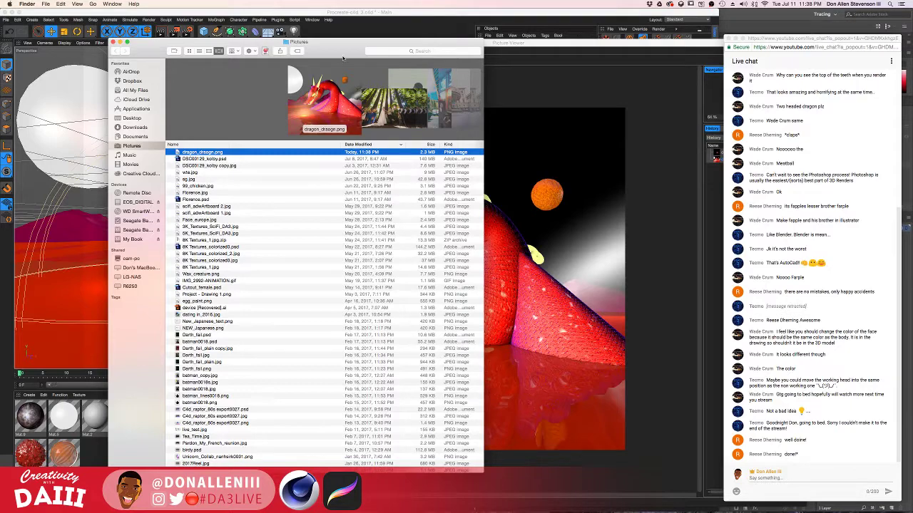
pyautogui.moveTo(343, 58); pyautogui.dragTo(778, 109)
pyautogui.moveTo(536, 46); pyautogui.dragTo(414, 36)
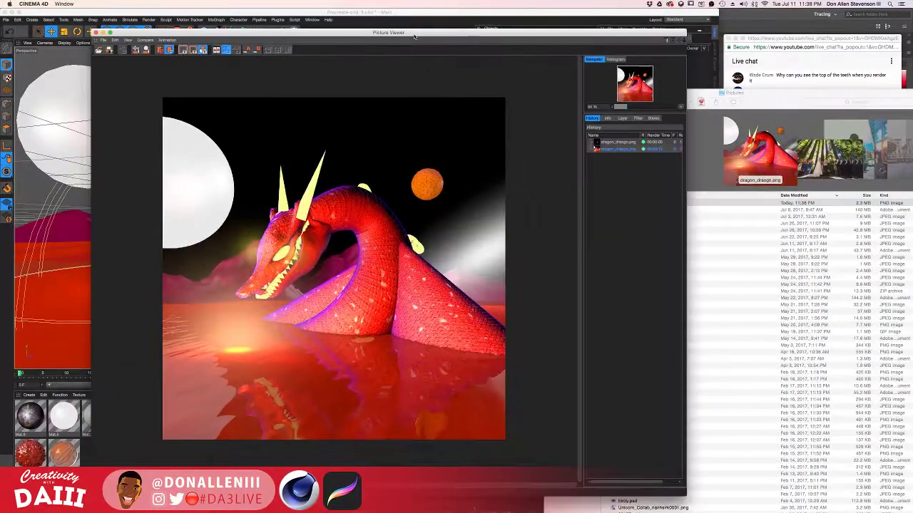
pyautogui.click(802, 105)
pyautogui.moveTo(607, 88); pyautogui.dragTo(641, 54)
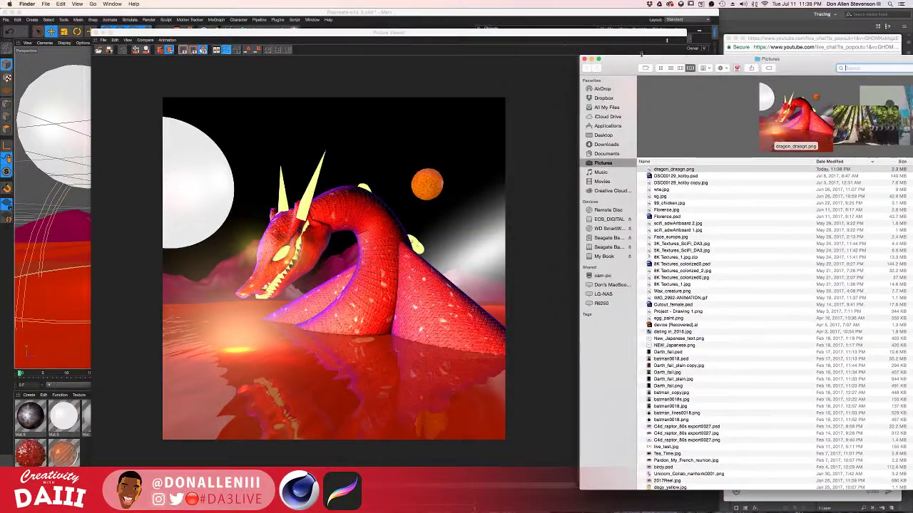
pyautogui.moveTo(542, 28); pyautogui.dragTo(472, 19)
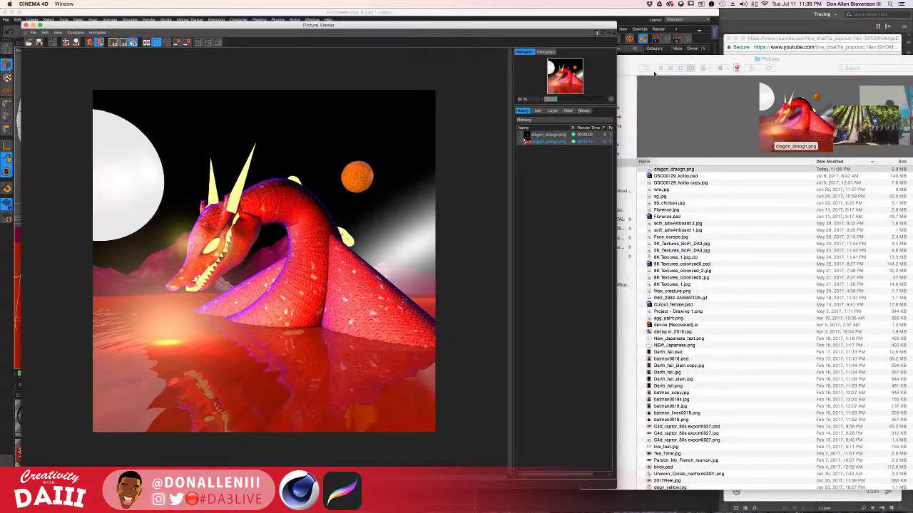
pyautogui.moveTo(629, 68); pyautogui.dragTo(471, 44)
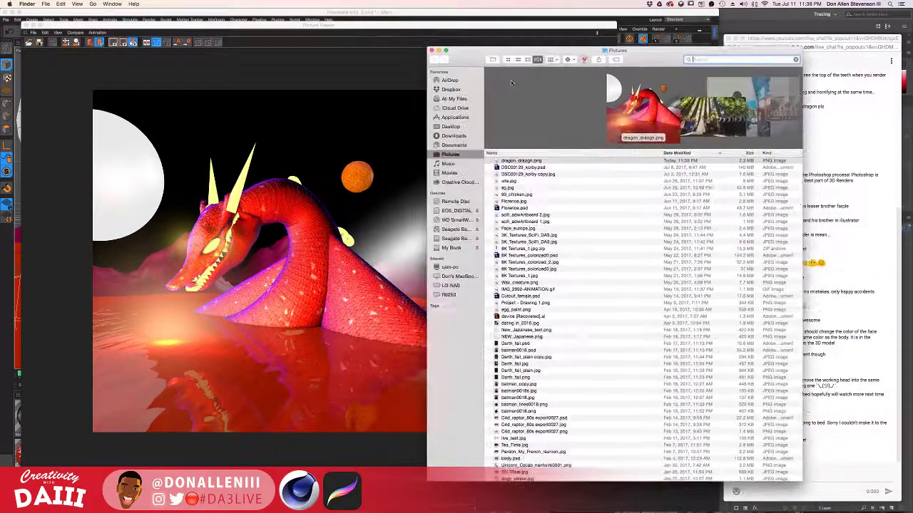
# Step: Show the overview of all desktops and switch to Desktop 1
pyautogui.hotkey('ctrl', 'Up')
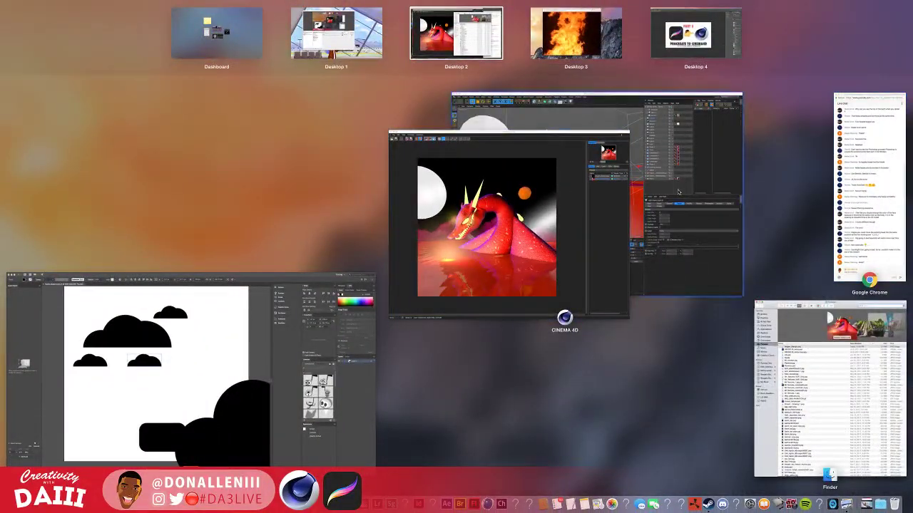
pyautogui.click(311, 40)
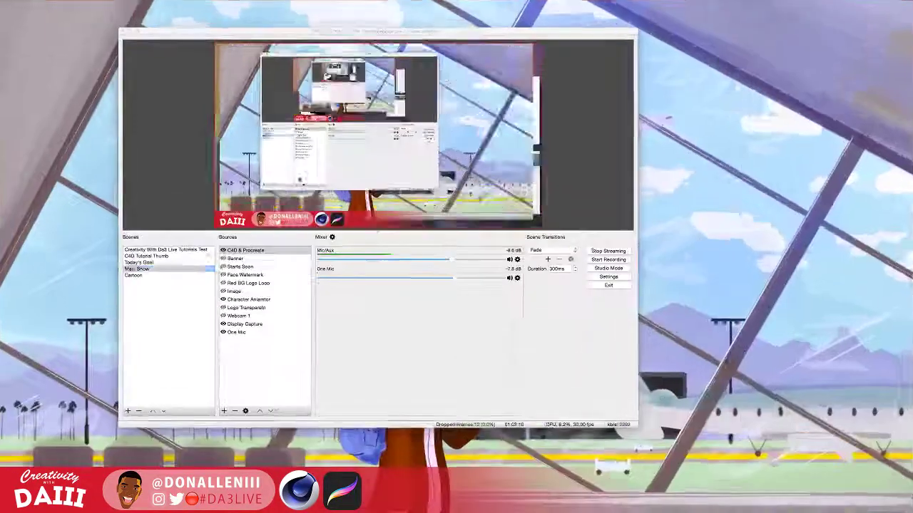